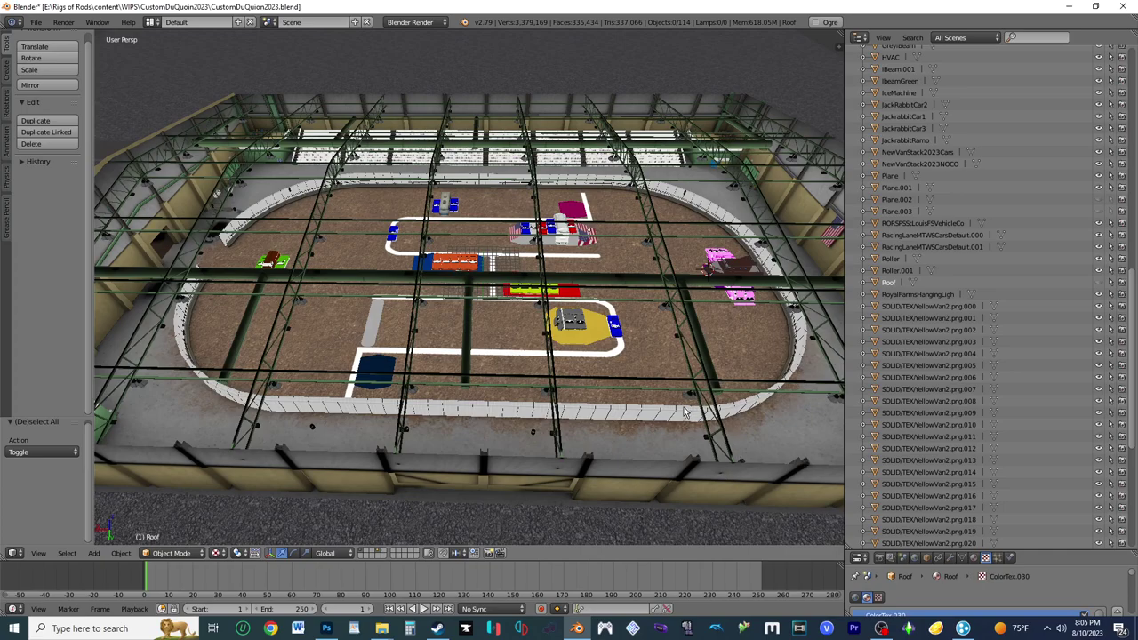
Step: Fly into the arena and examine the flag ramp with its row of cars and white school bus from several sides
key("shift+f")
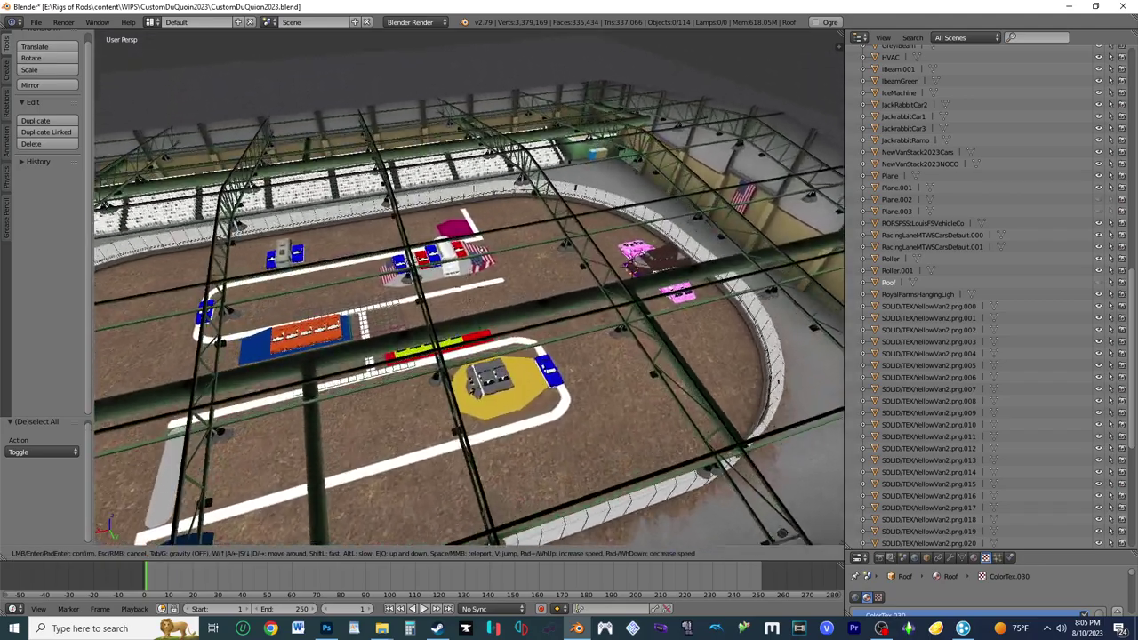
key("w")
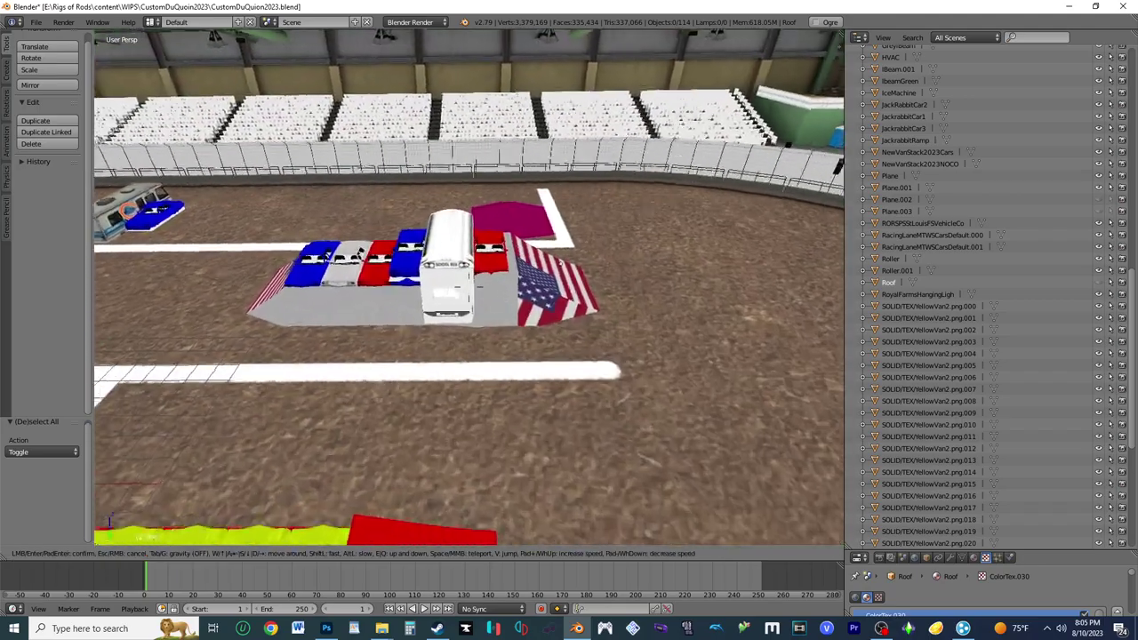
key("w")
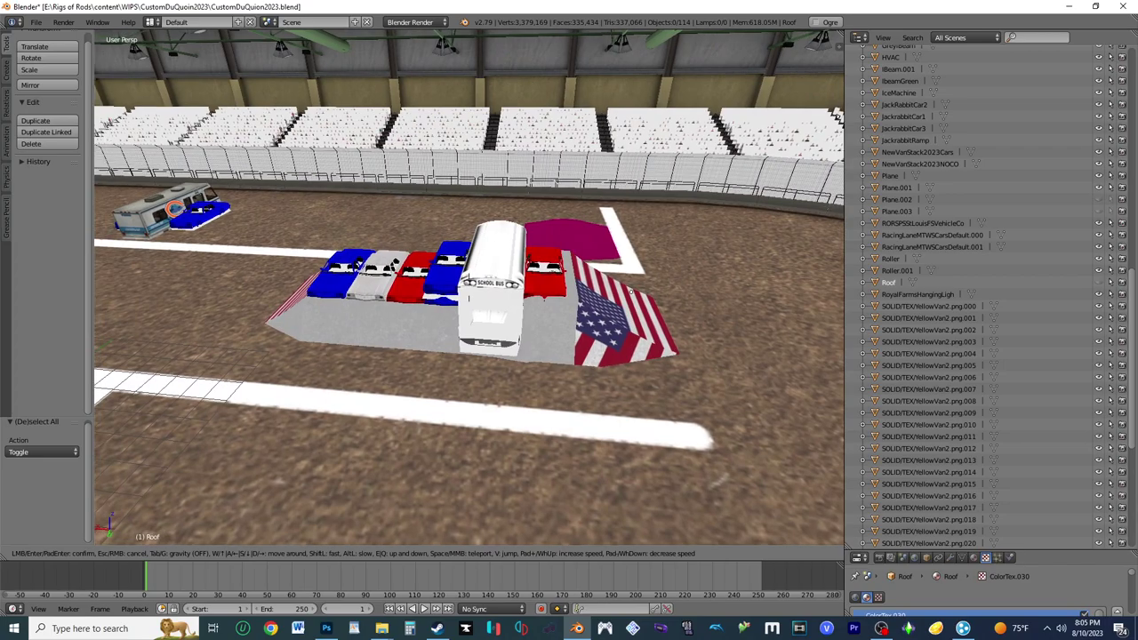
key("w")
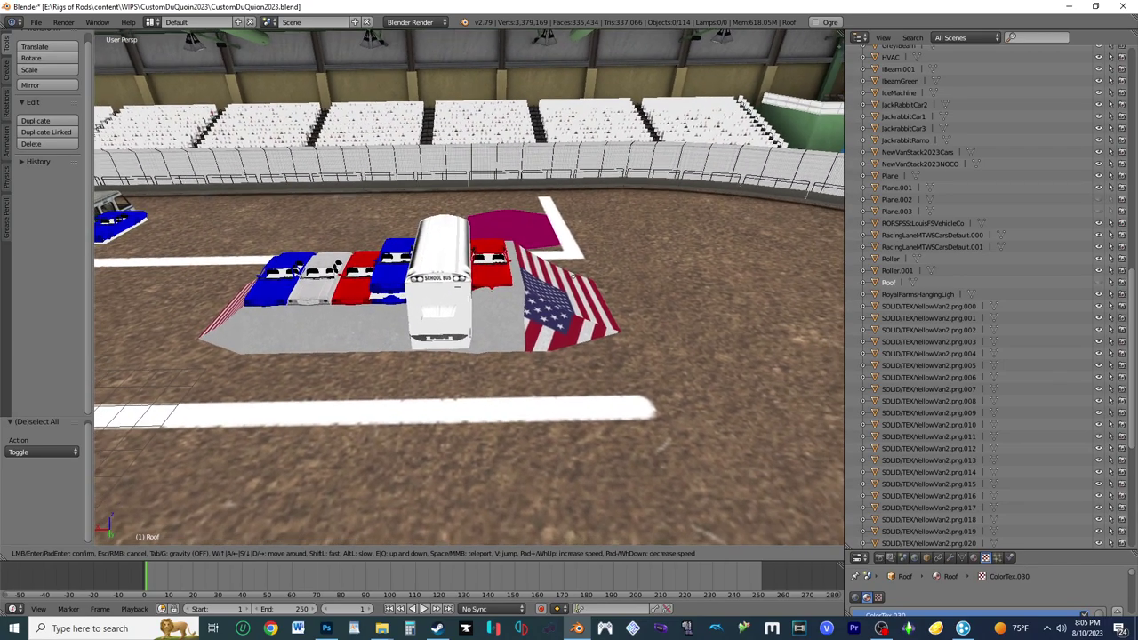
key("w")
key("w")
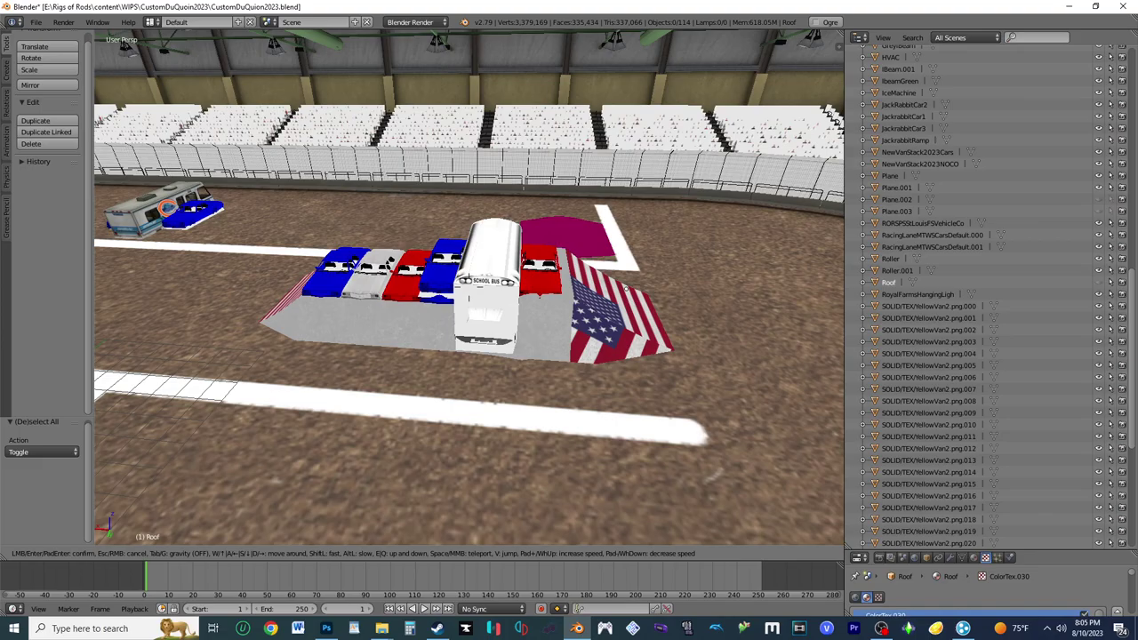
key("w")
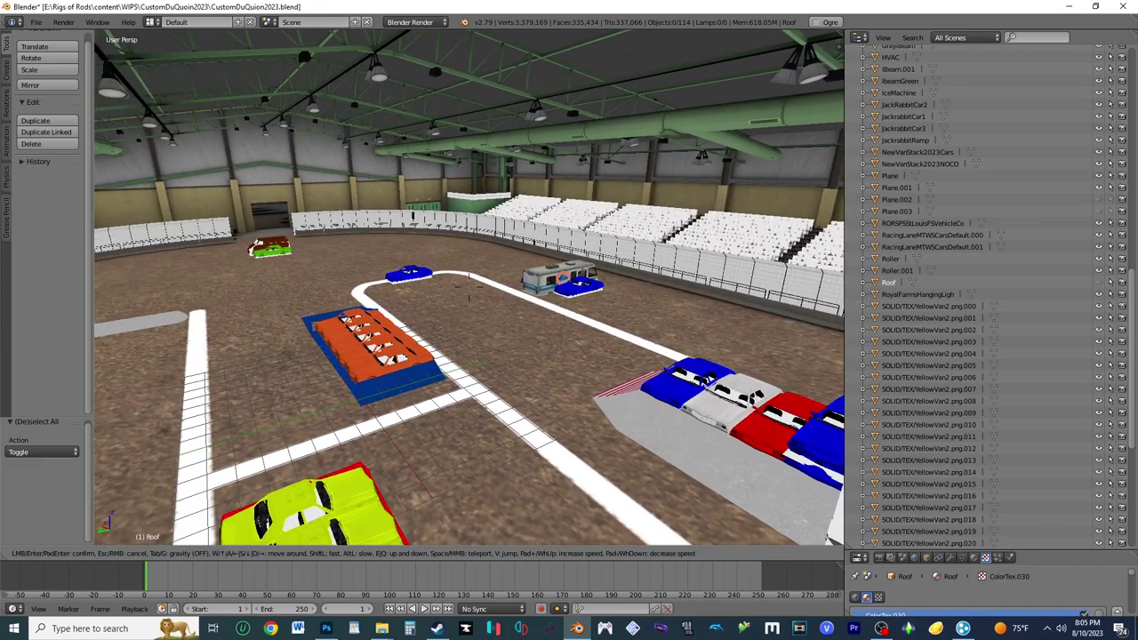
key("s")
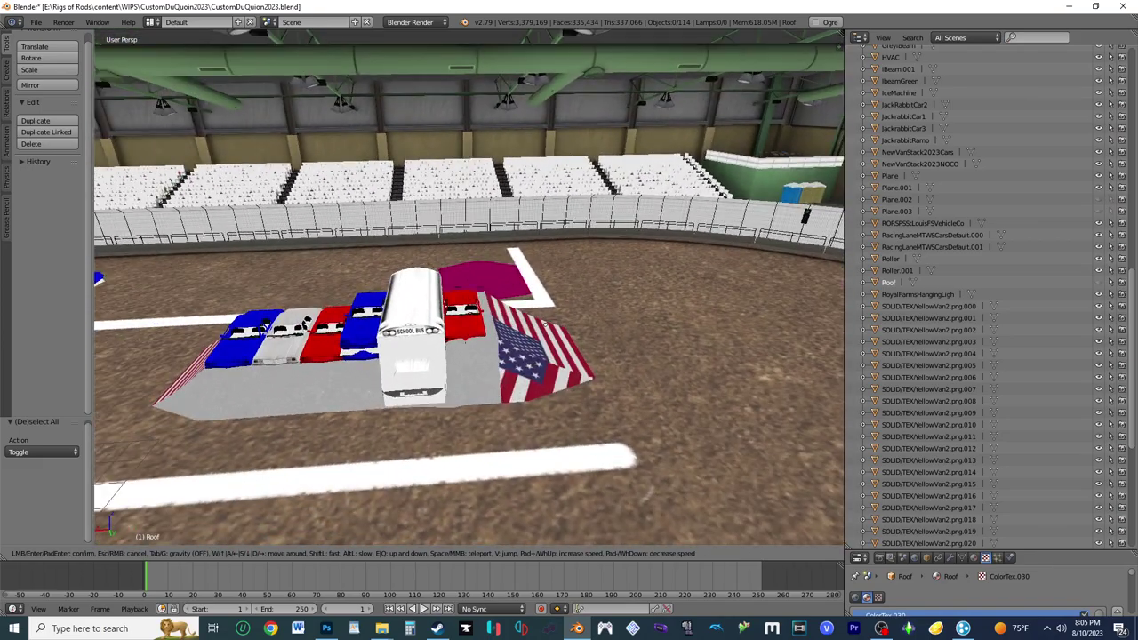
key("s")
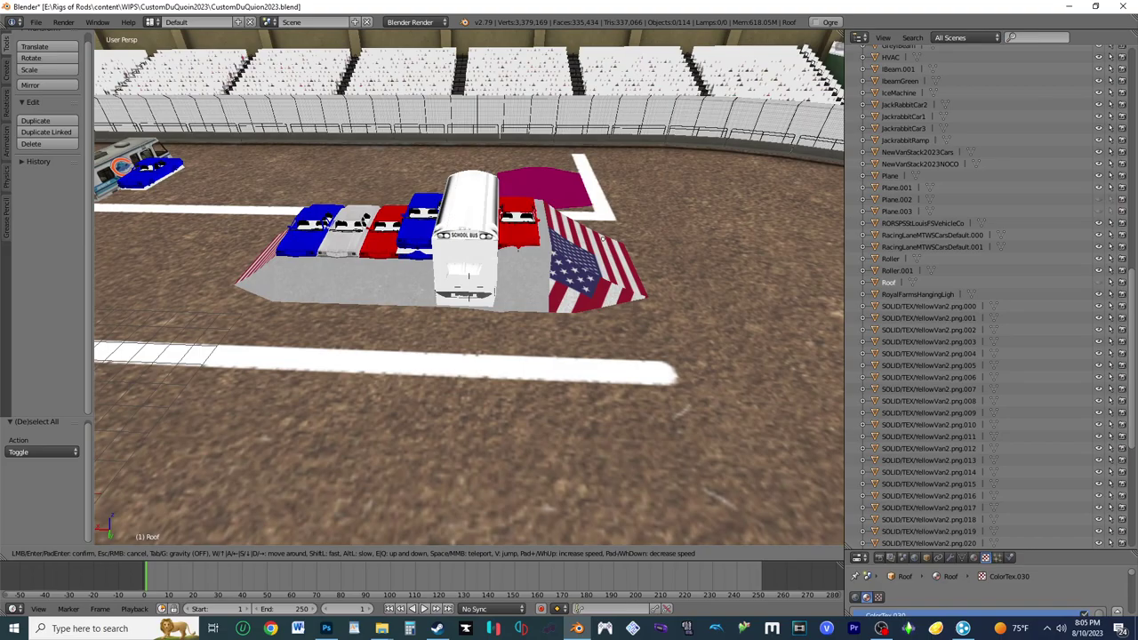
key("w")
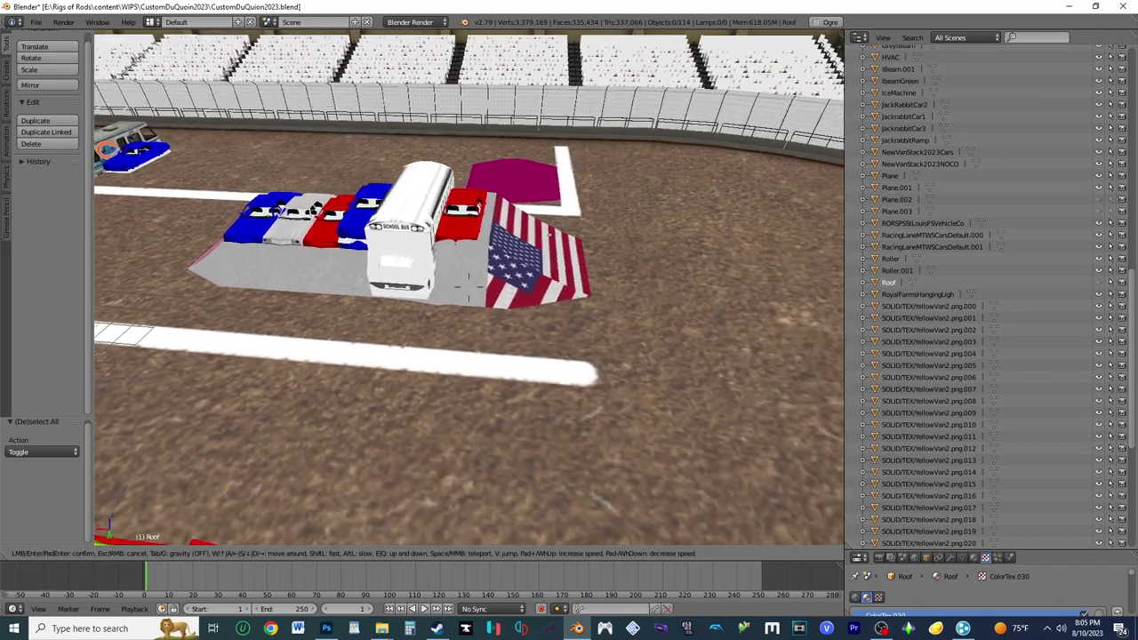
key("a")
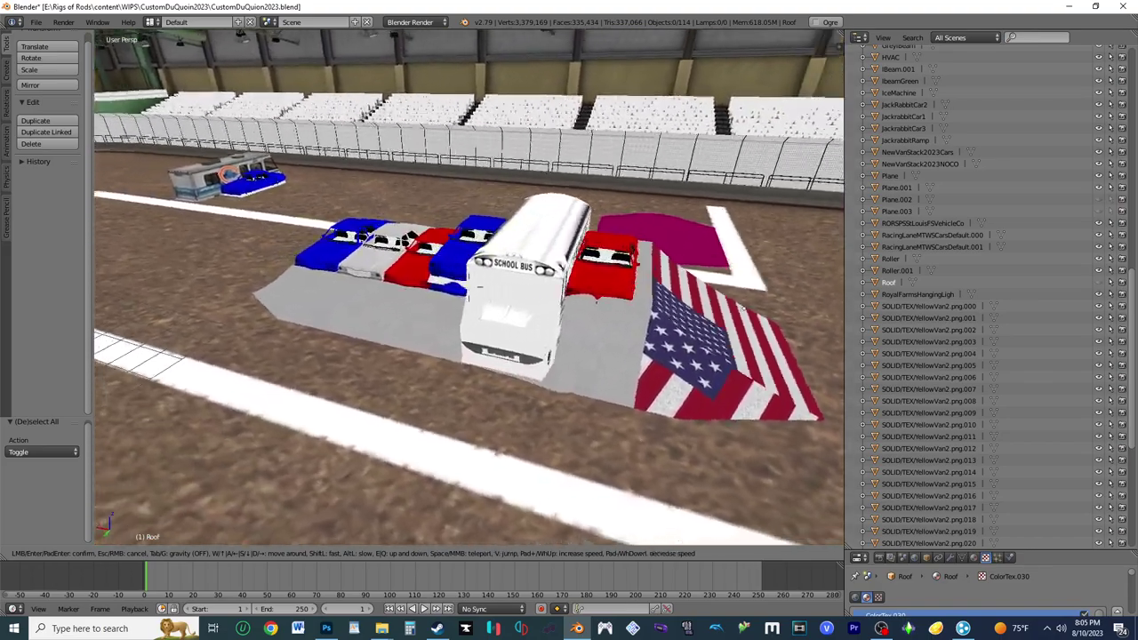
key("a")
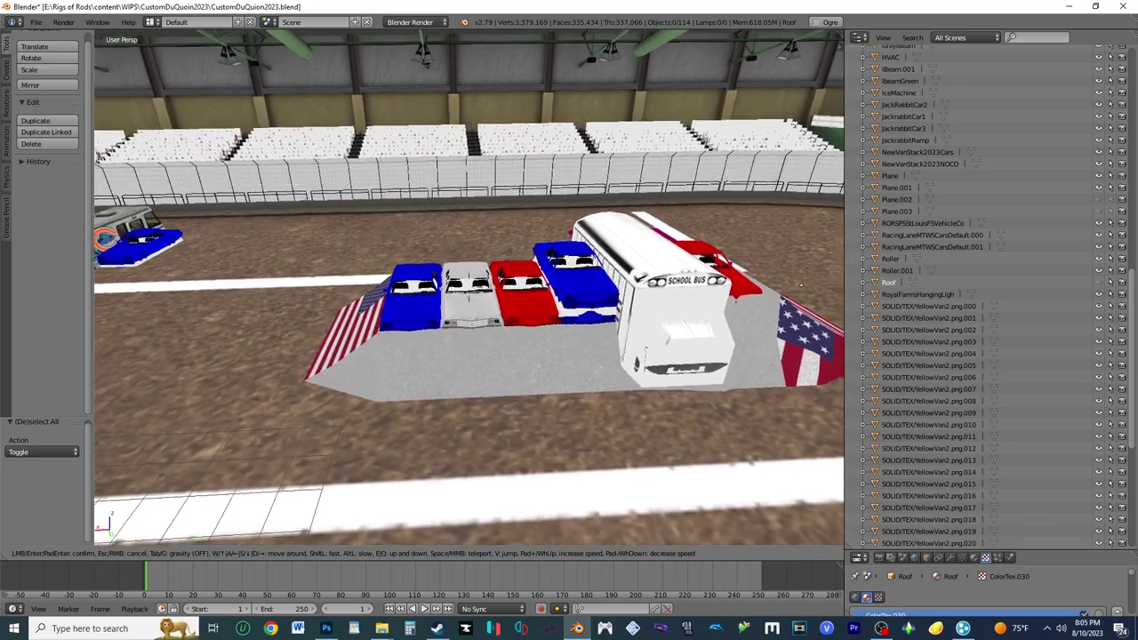
key("w")
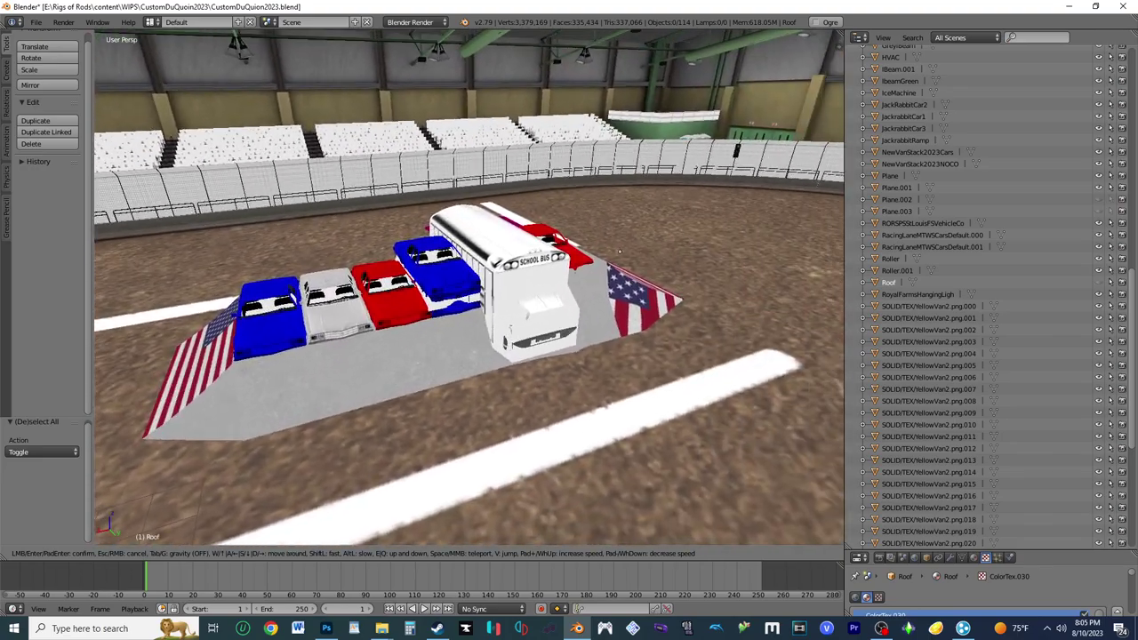
Step: Tour the remaining track obstacles, including the yellow mound, the boat stack and the Winnebago with its blue cars
key("e")
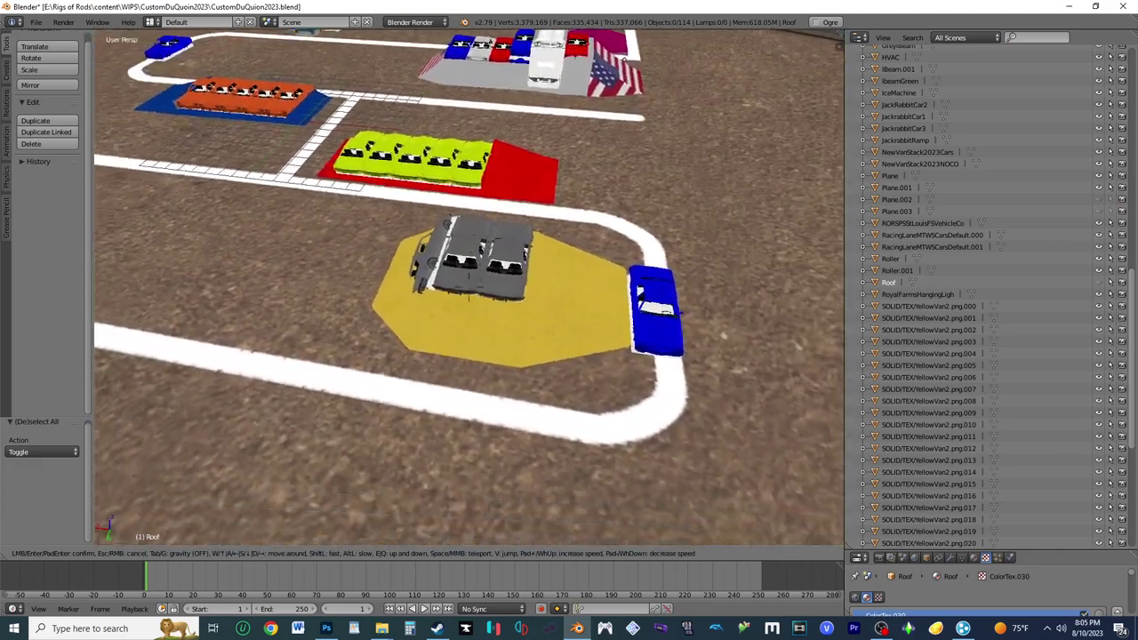
key("w")
key("s")
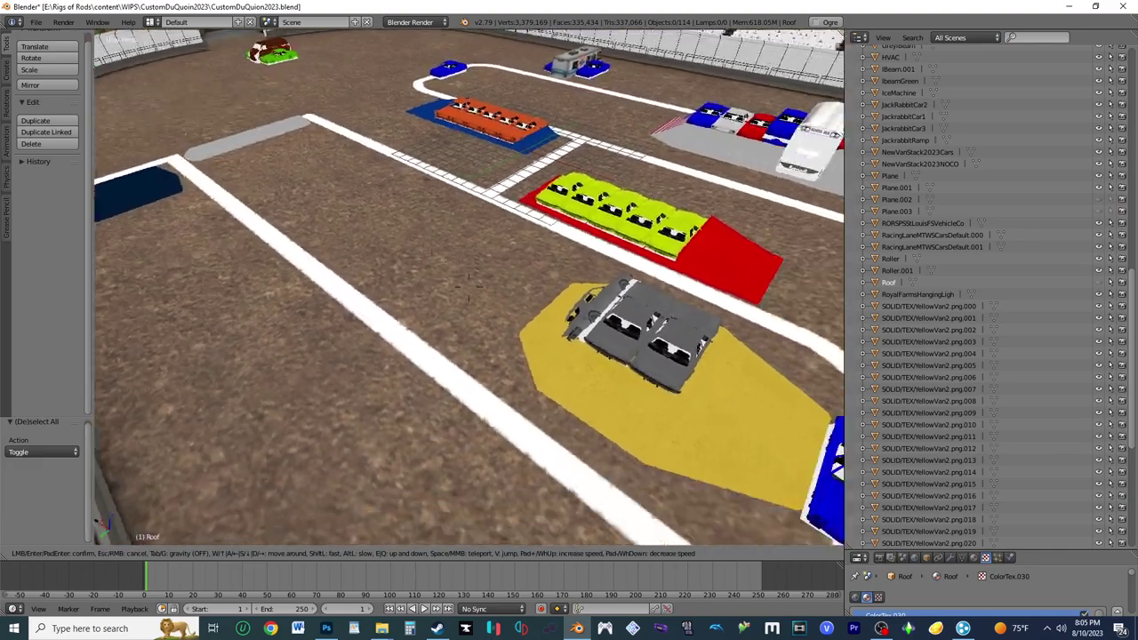
key("w")
key("a")
key("w")
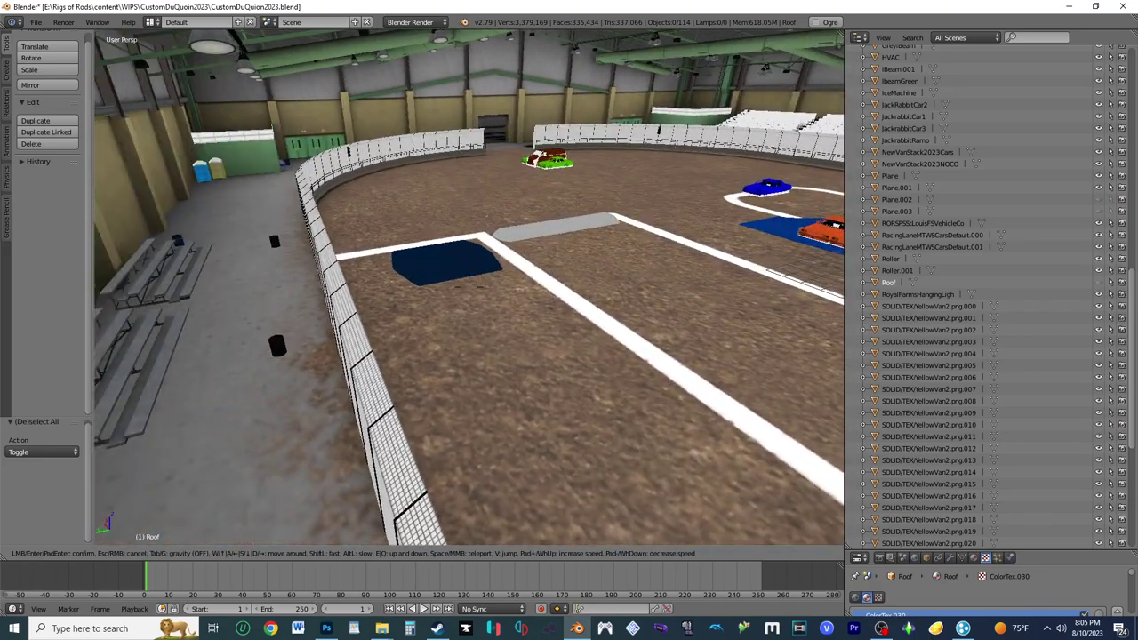
key("w")
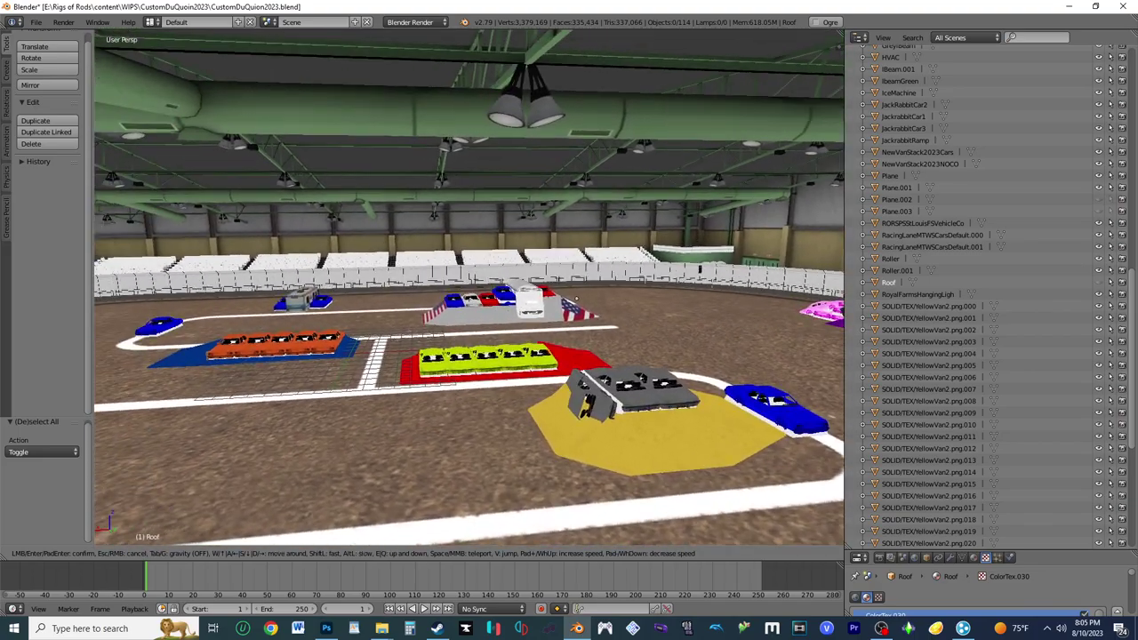
key("w")
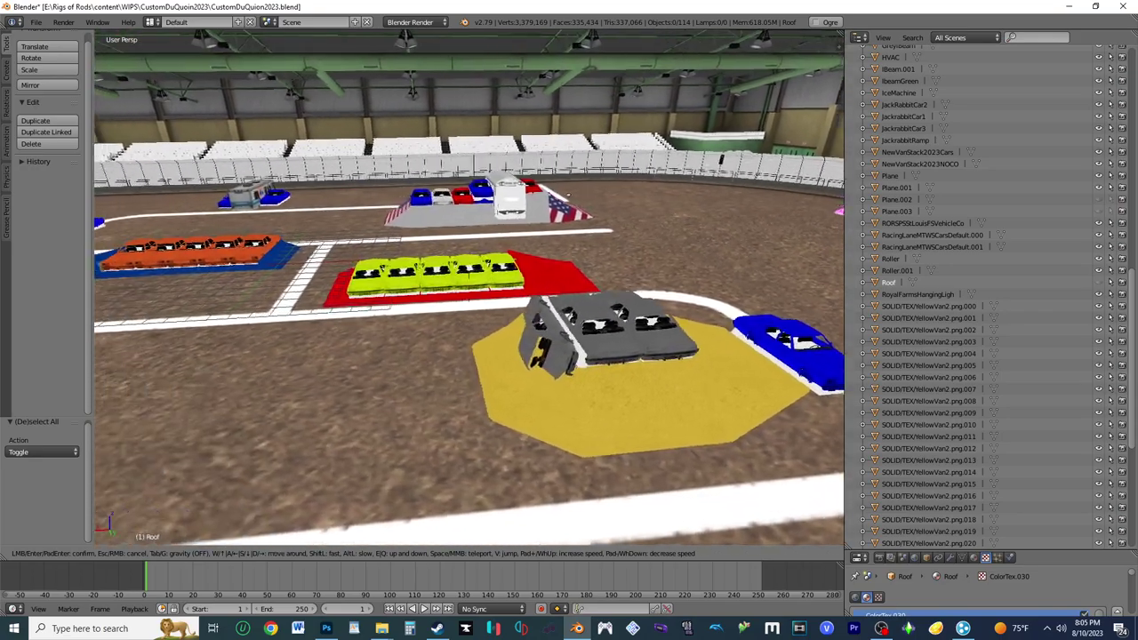
key("w")
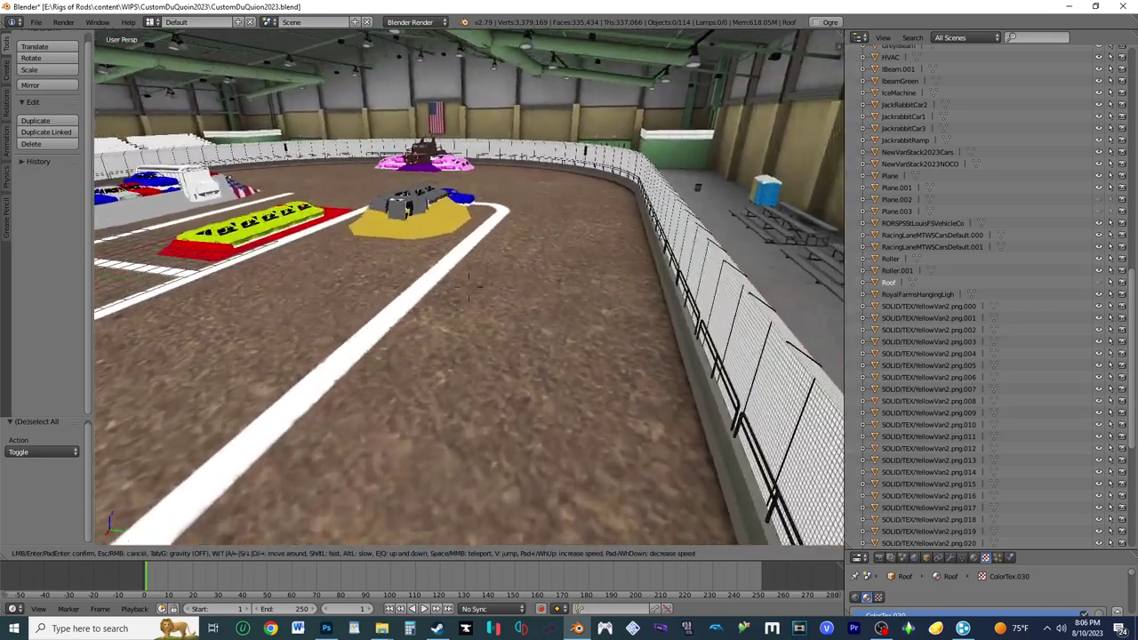
key("w")
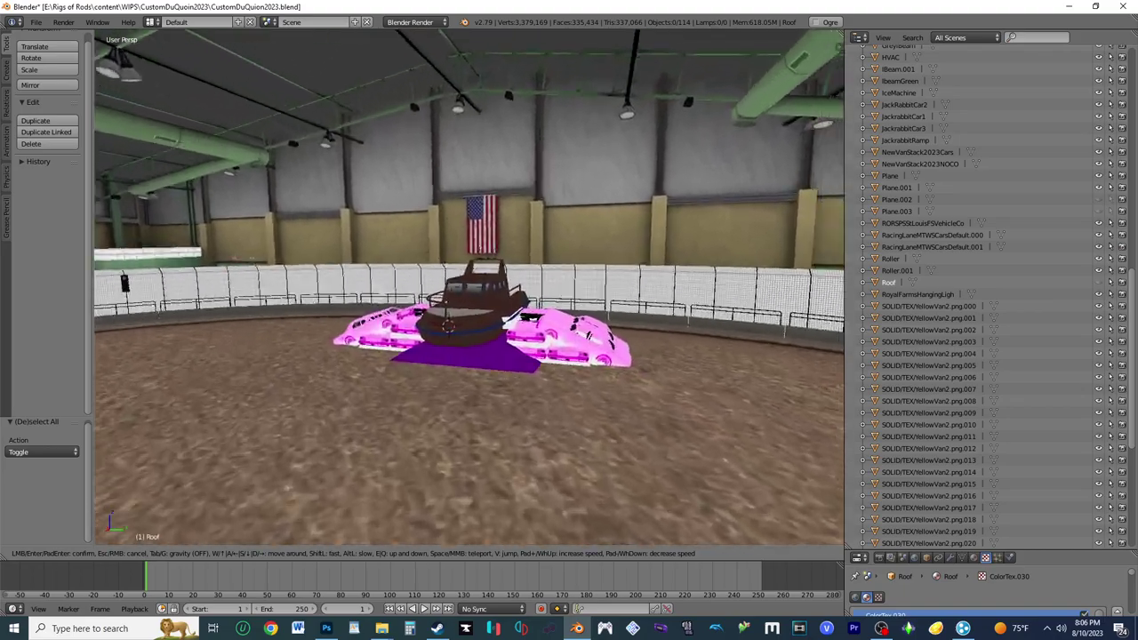
key("w")
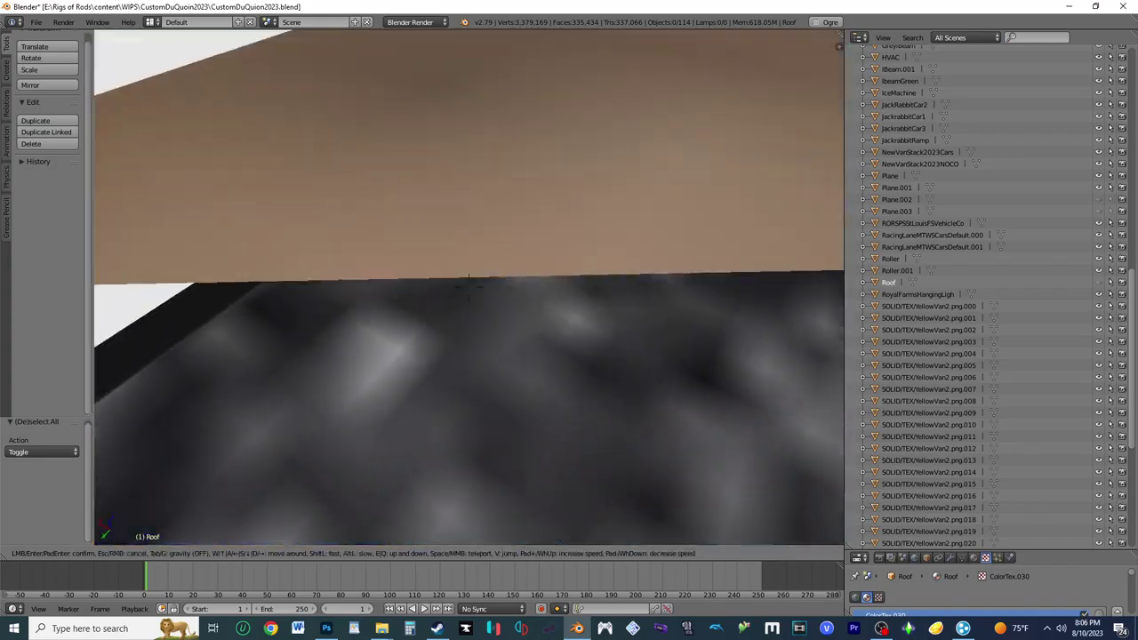
key("s")
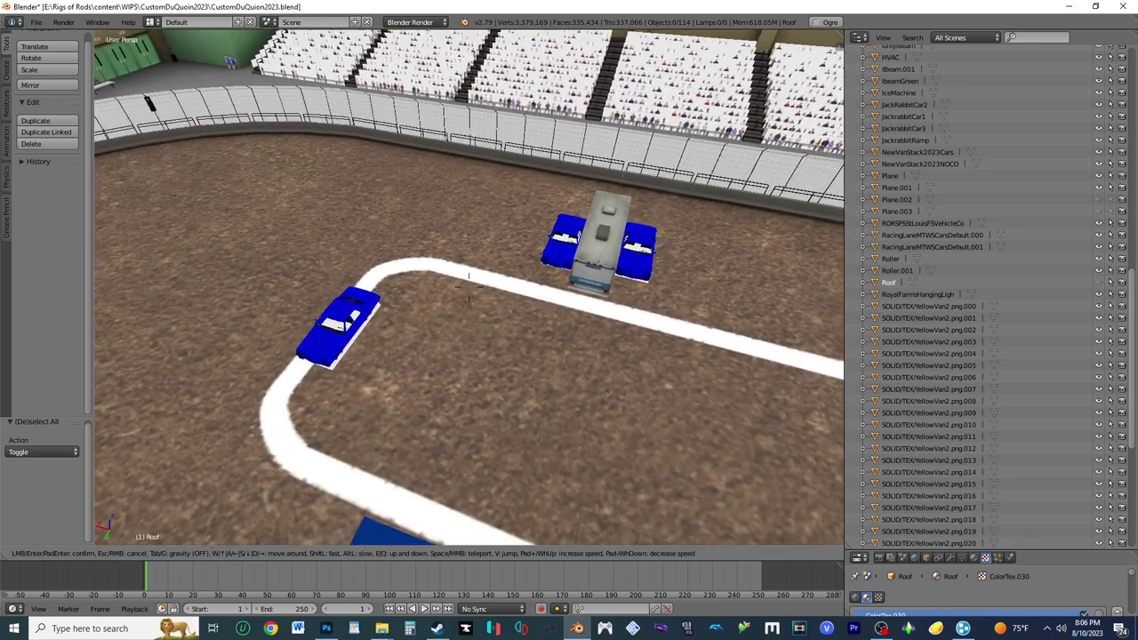
left_click(472, 291)
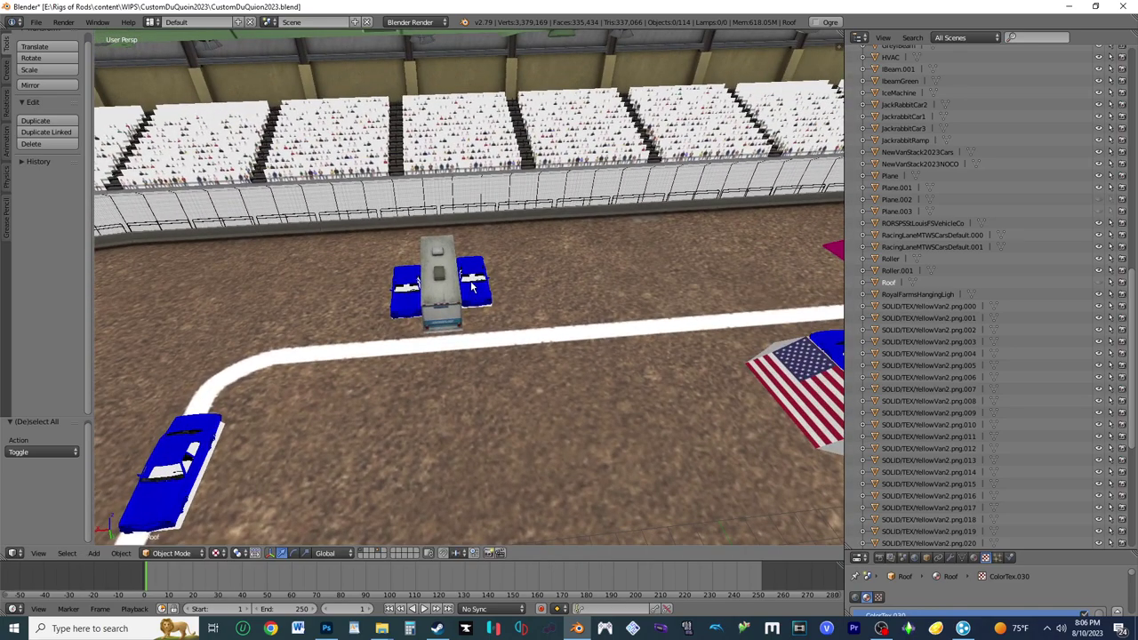
Step: Hide the blue car SOLID/TEX/YellowVan2.png.028 beside the Winnebago, leaving its white collision box in the scene
left_click(472, 286)
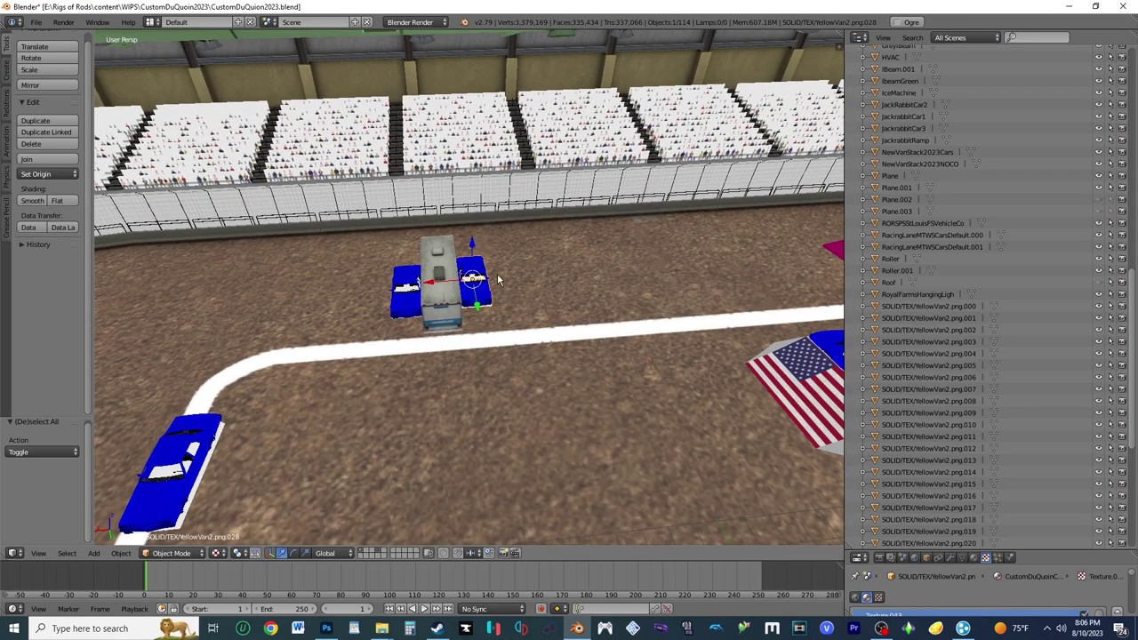
scroll(1096, 369, "down", 8)
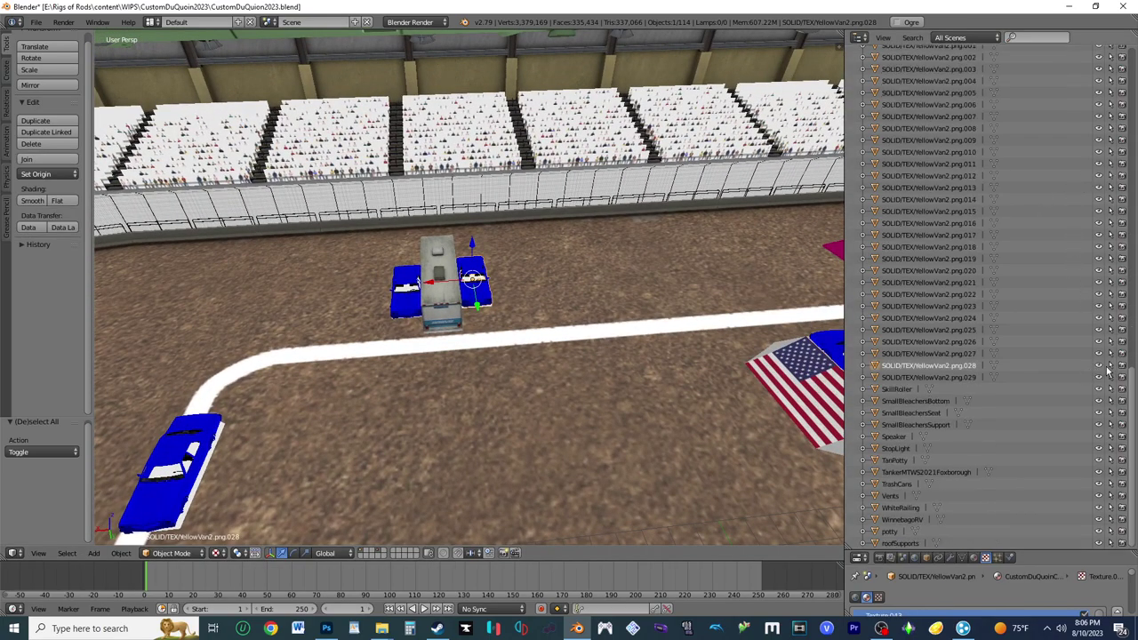
left_click(1111, 367)
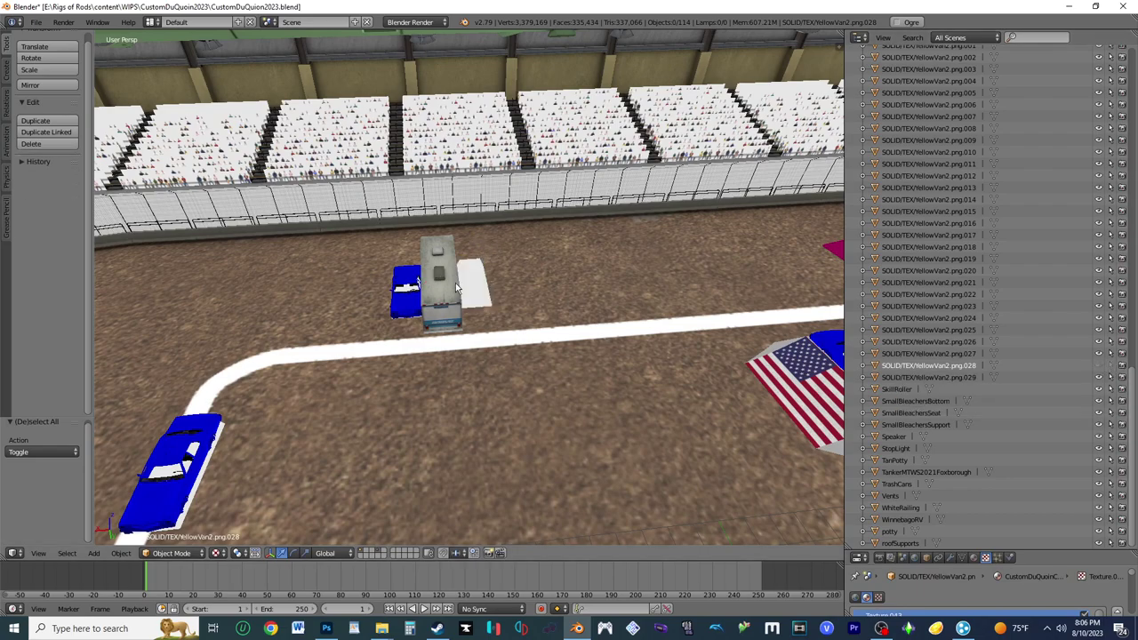
Step: Hide the WinnebagoRV to check the ground beneath it, select the other blue car, and show the RV again
right_click(446, 269)
left_click(1099, 519)
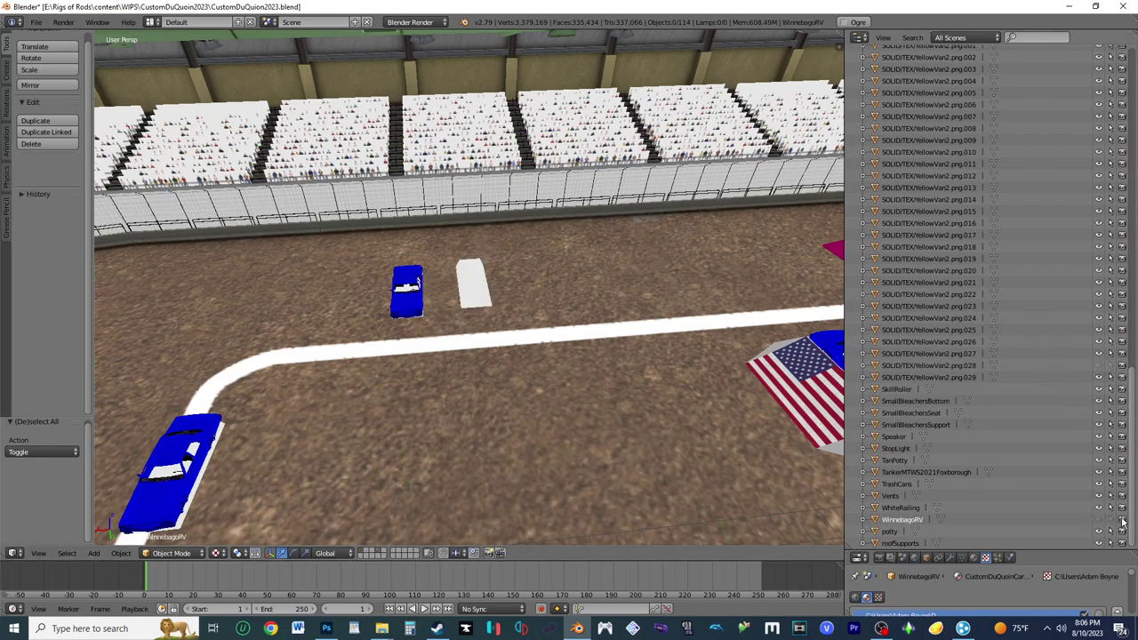
right_click(412, 294)
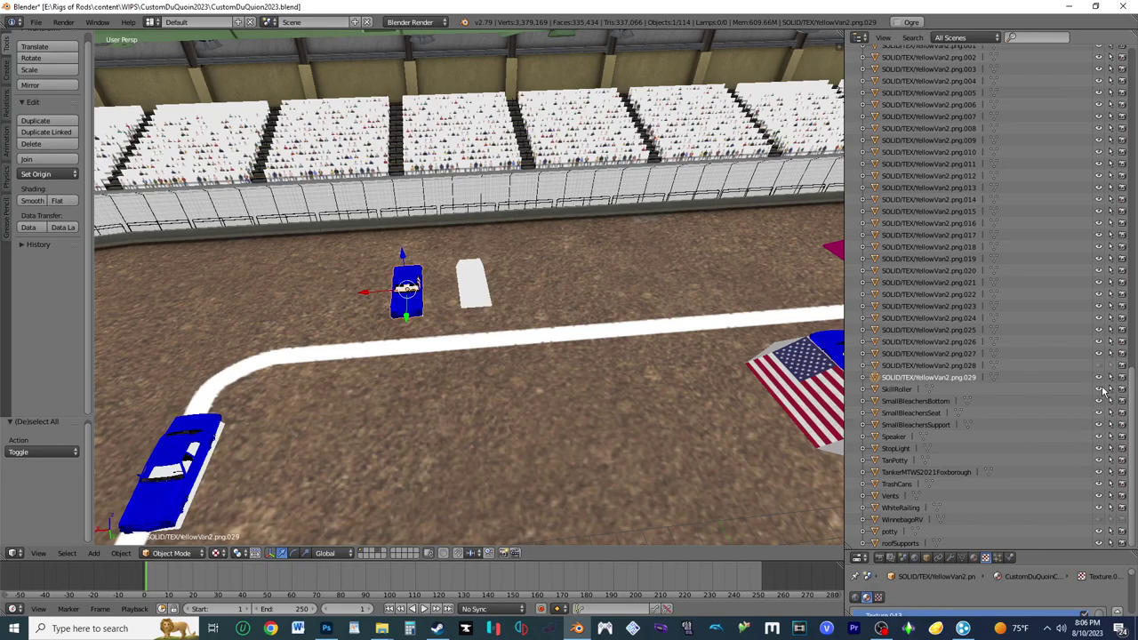
left_click(1099, 518)
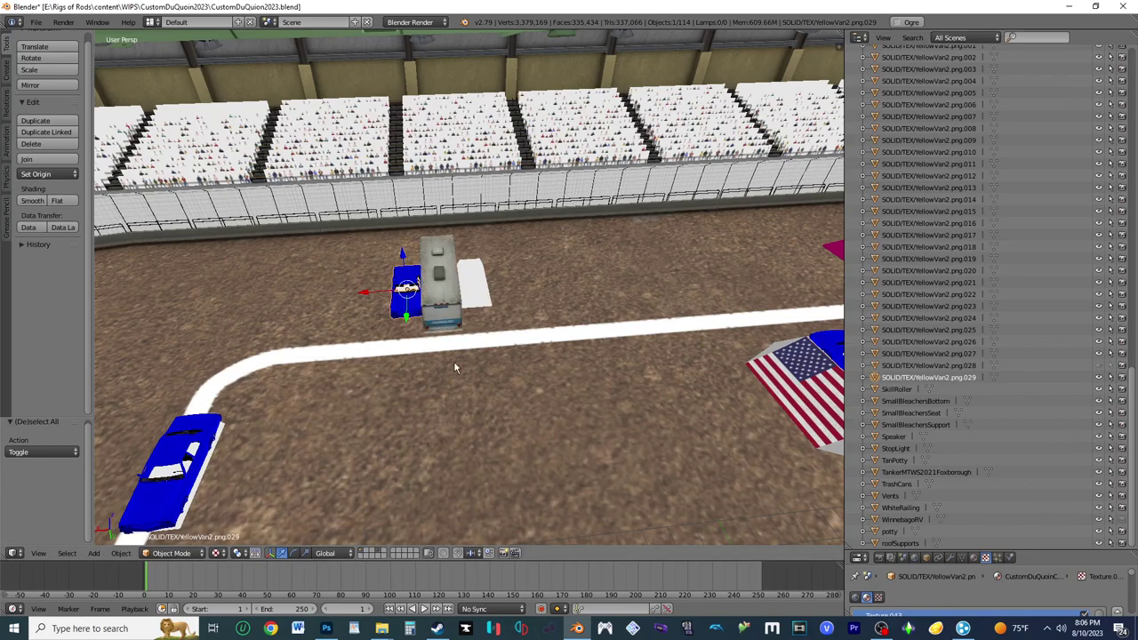
Step: Duplicate the white collision box CarCo.027 and move the copy 2.396 along X into the Winnebago
right_click(471, 281)
key("Home")
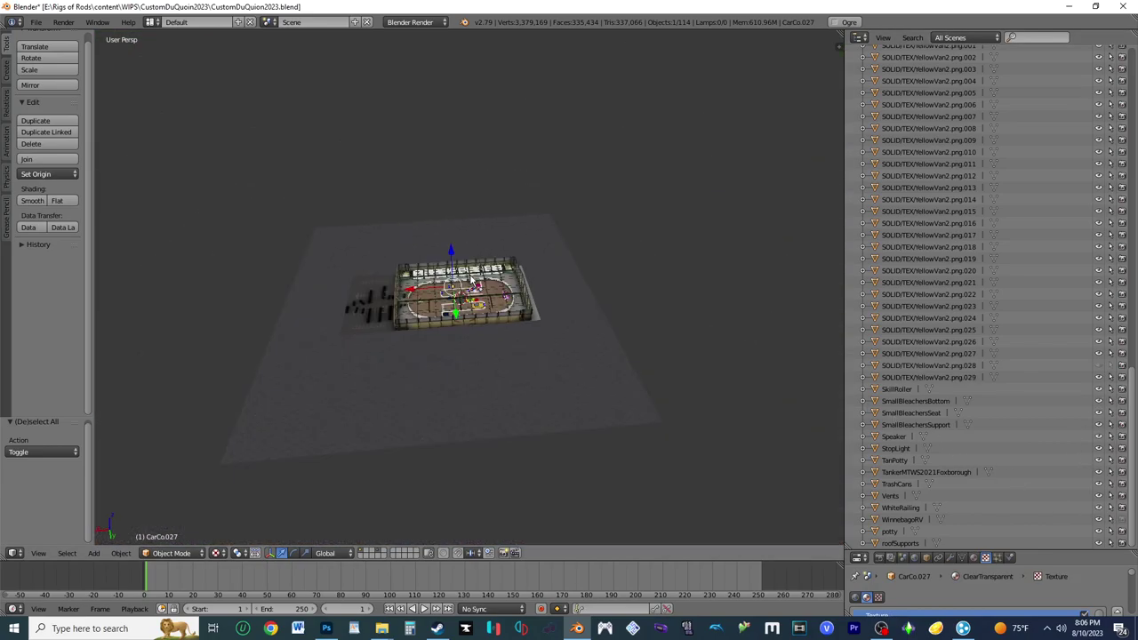
key("shift+f")
key("w")
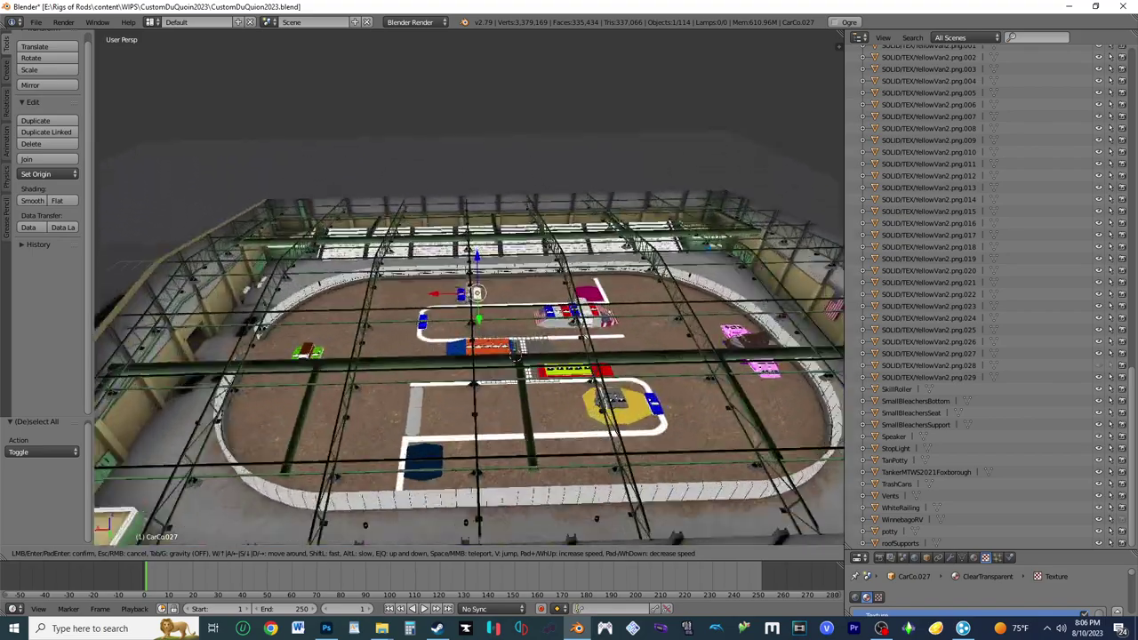
left_click(468, 291)
key("shift+d")
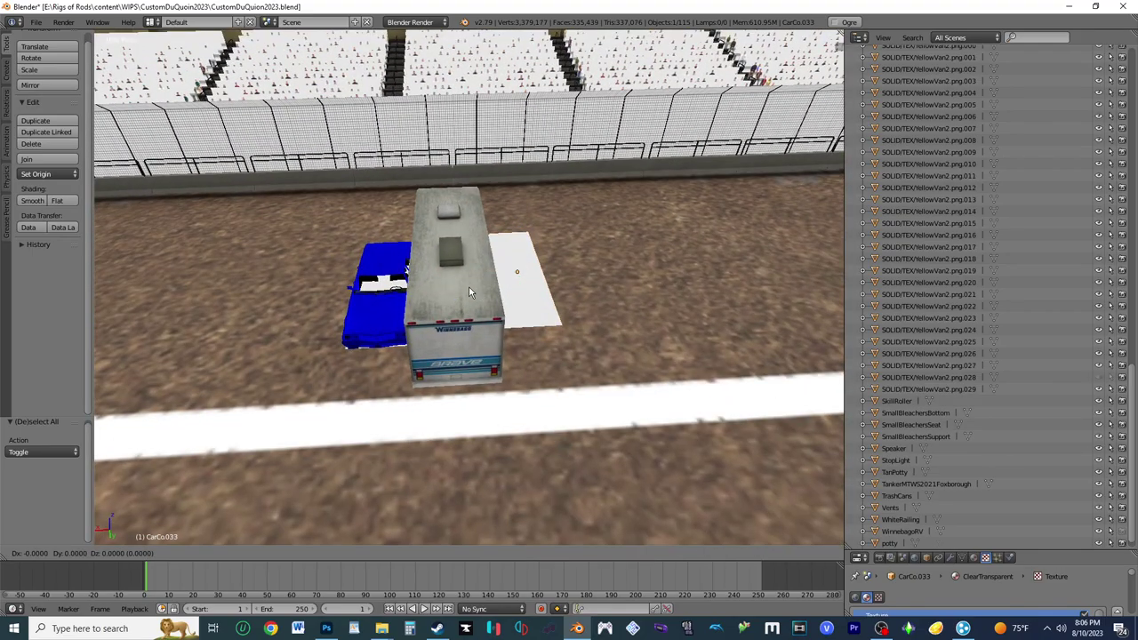
key("x")
left_click(411, 286)
Step: Scale the copied collision box by about 1.661 along Y to match the Winnebago's length, and stretch it along Z
key("shift+f")
key("s")
key("w")
key("s")
key("space")
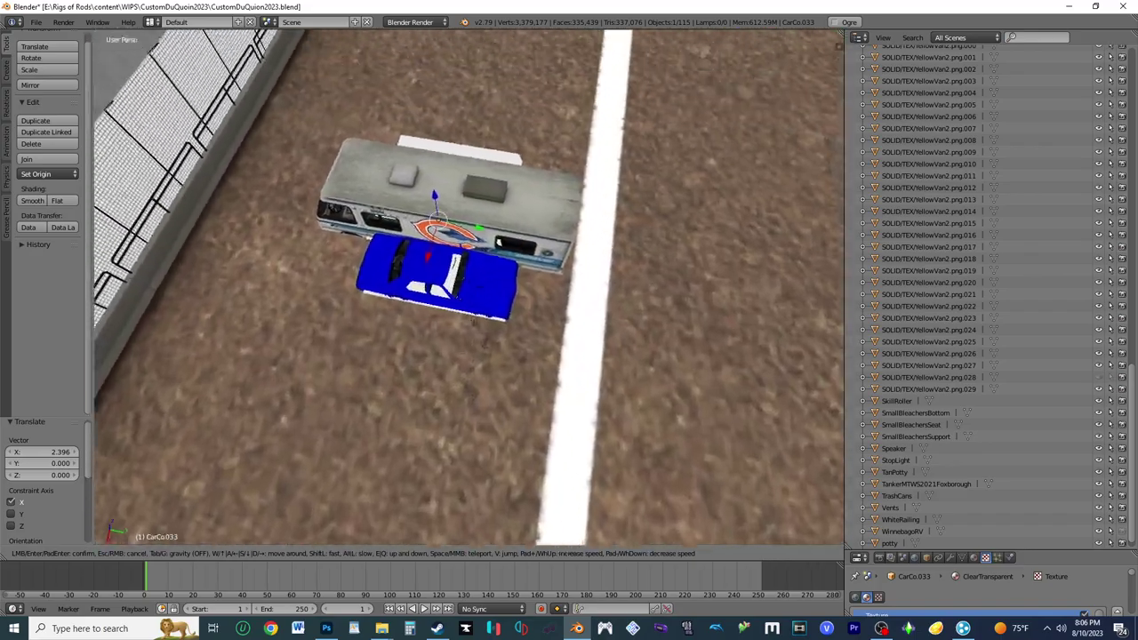
left_click(466, 321)
key("s")
key("y")
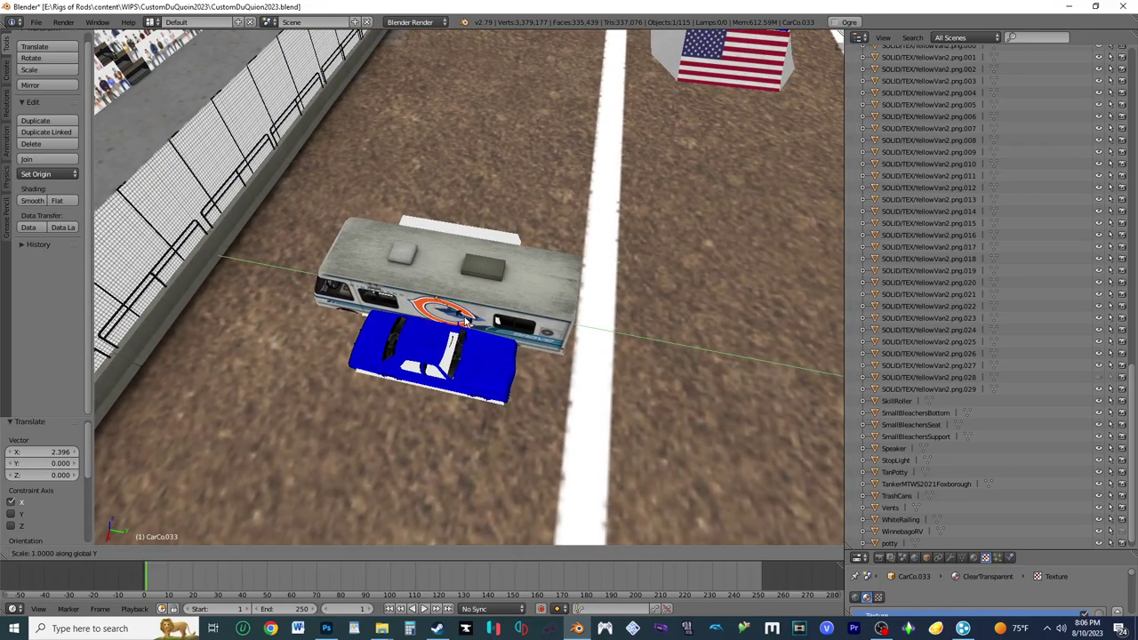
left_click(489, 322)
key("s")
key("z")
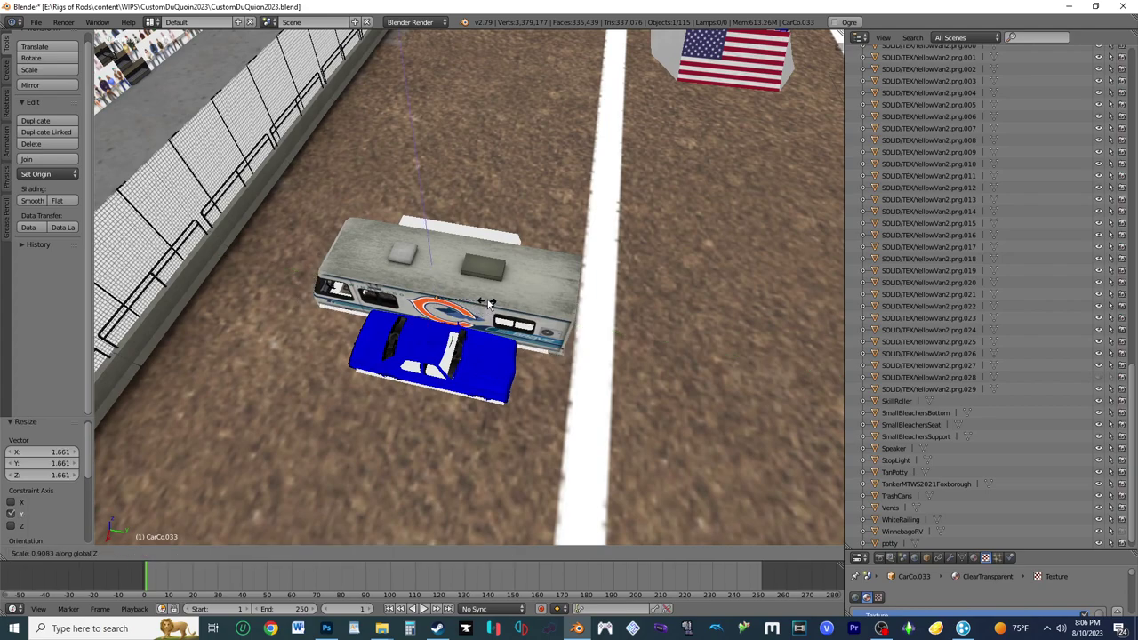
left_click(437, 222)
Step: Try raising the copied collision box about 3.062 along Z, and undo the last change
key("g")
left_click_drag(429, 211, 428, 209)
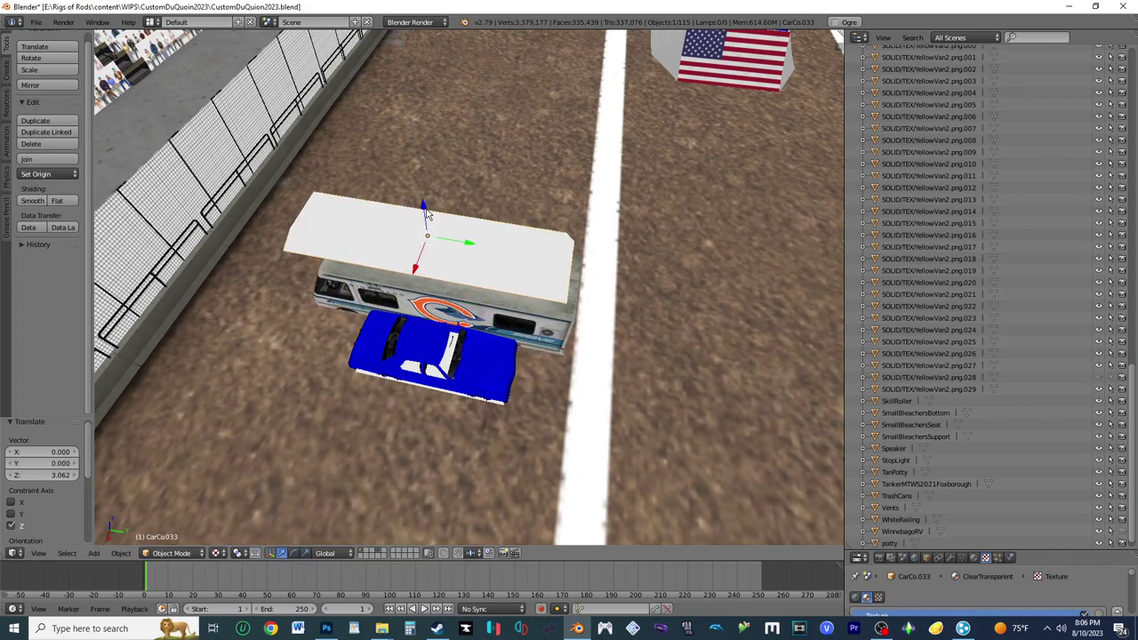
key("ctrl+z")
Step: Raise the copied collision box about 0.197 along Z inside the Winnebago
key("shift+f")
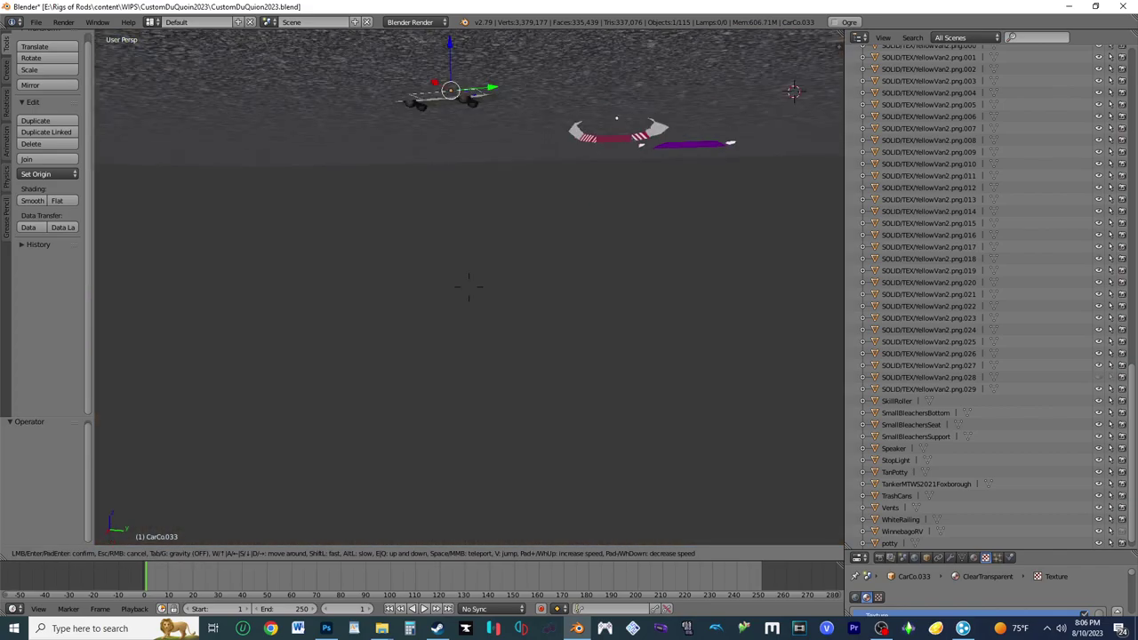
key("s")
key("w")
key("w")
key("s")
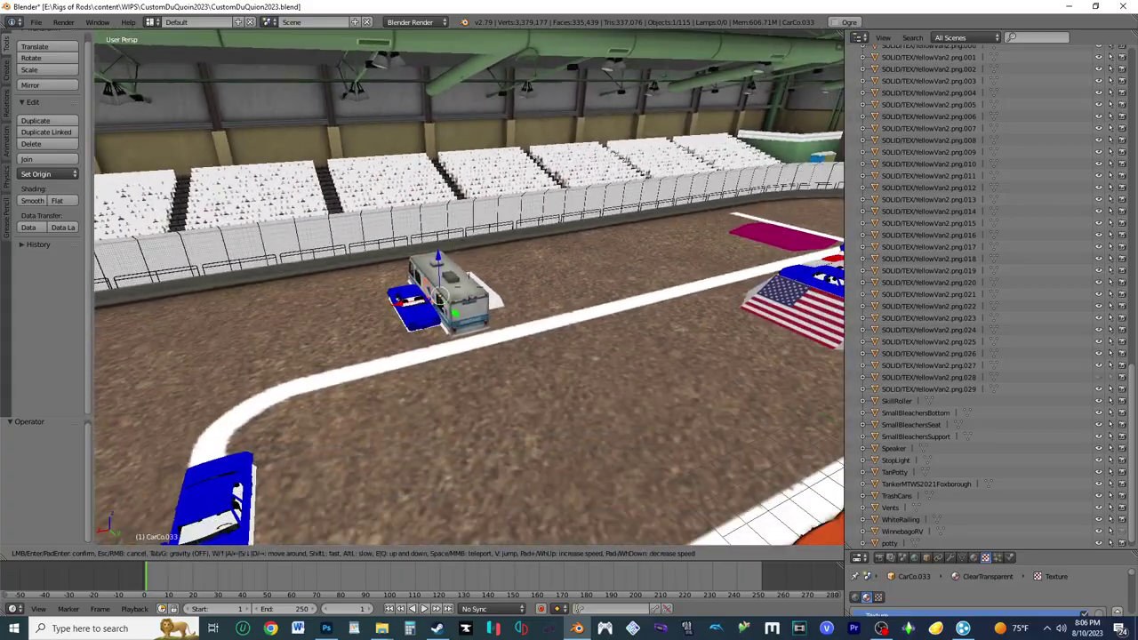
key("w")
key("s")
left_click(469, 285)
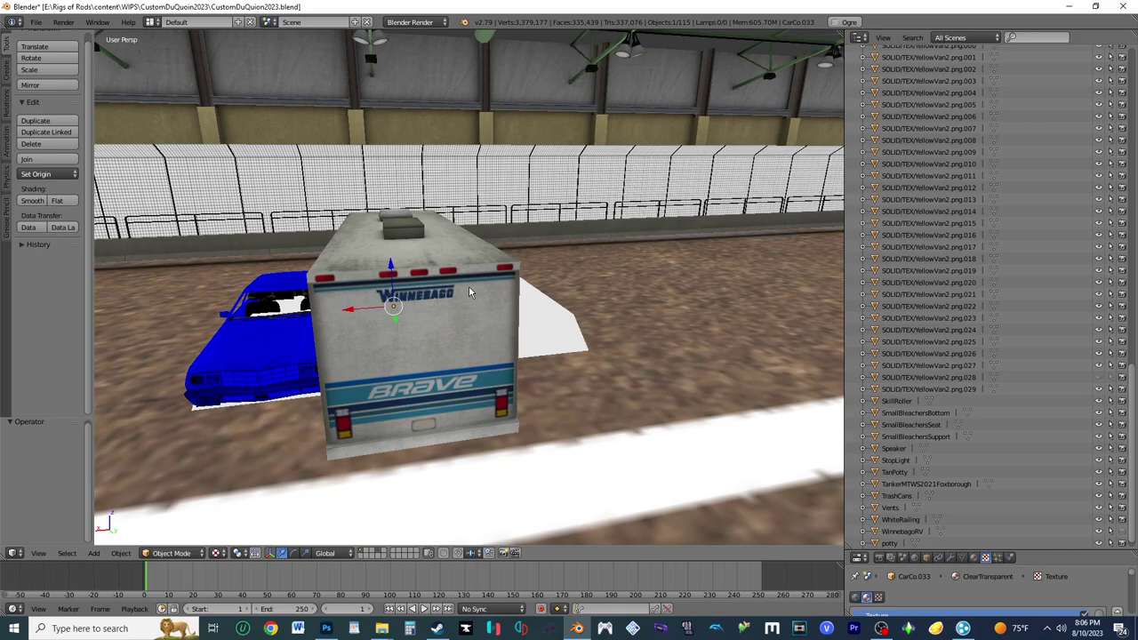
key("shift+f")
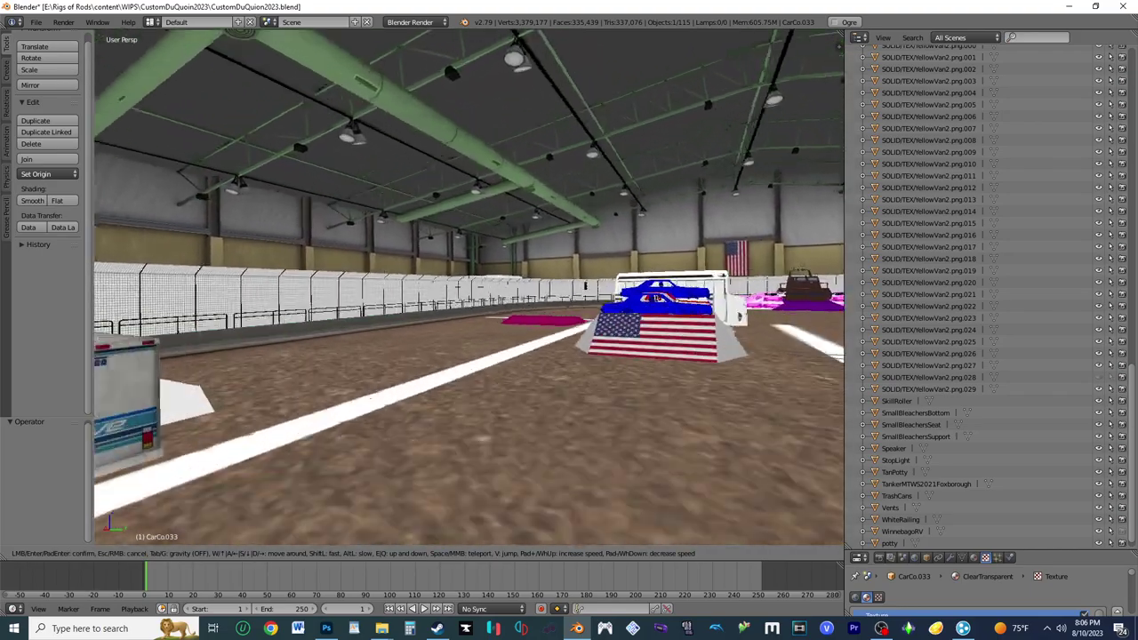
left_click(348, 290)
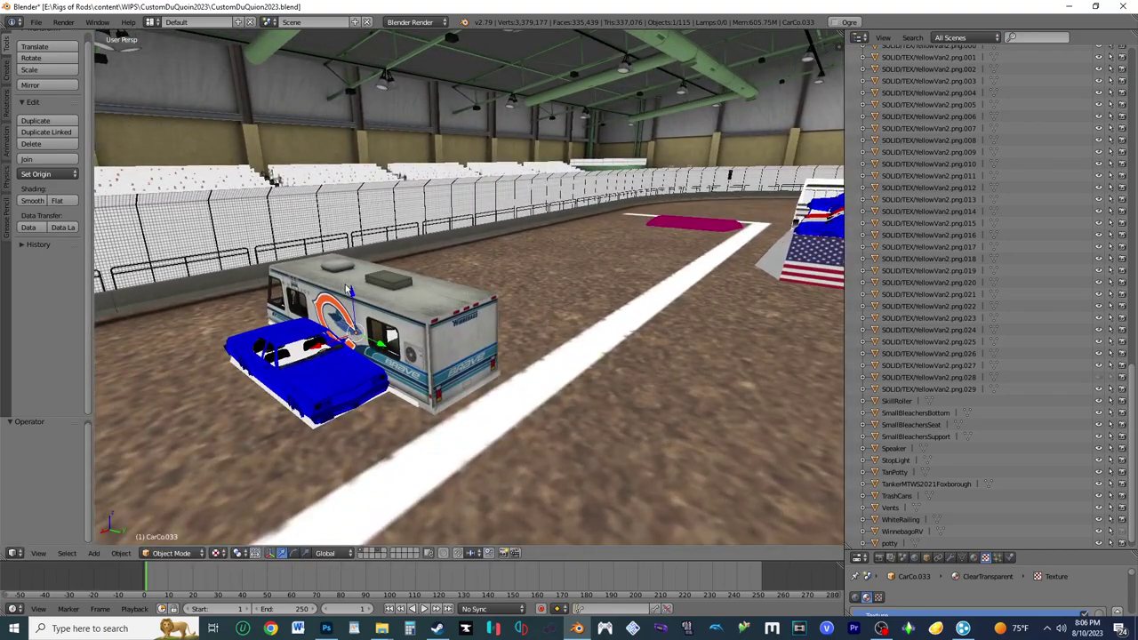
key("g")
key("z")
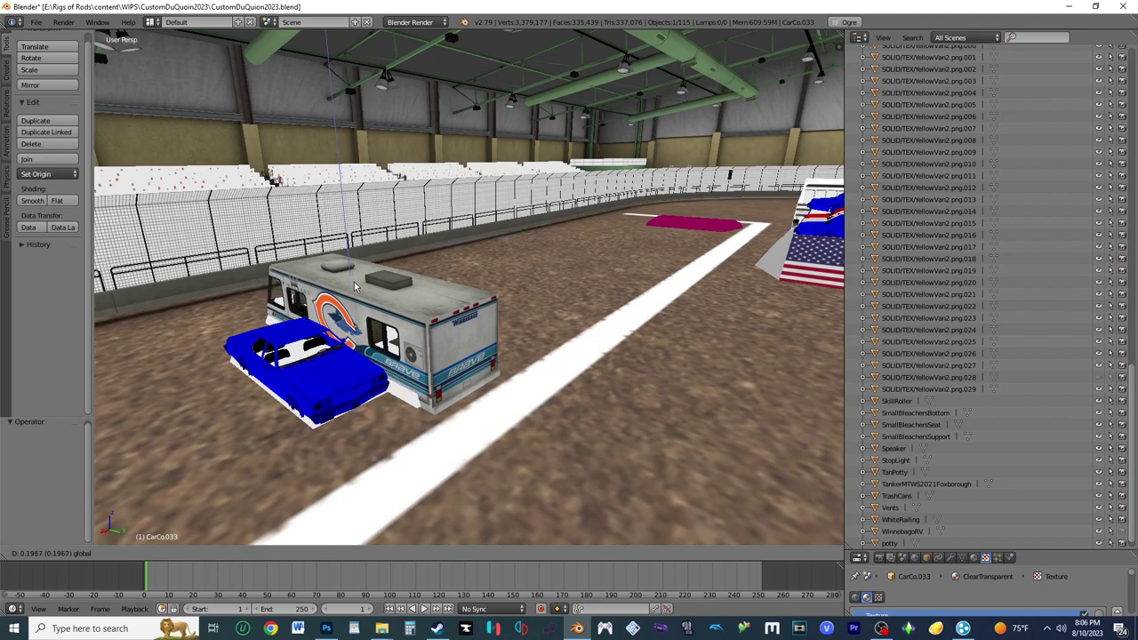
left_click(353, 287)
Step: Try widening the collision box along X, and undo that scaling
key("s")
key("x")
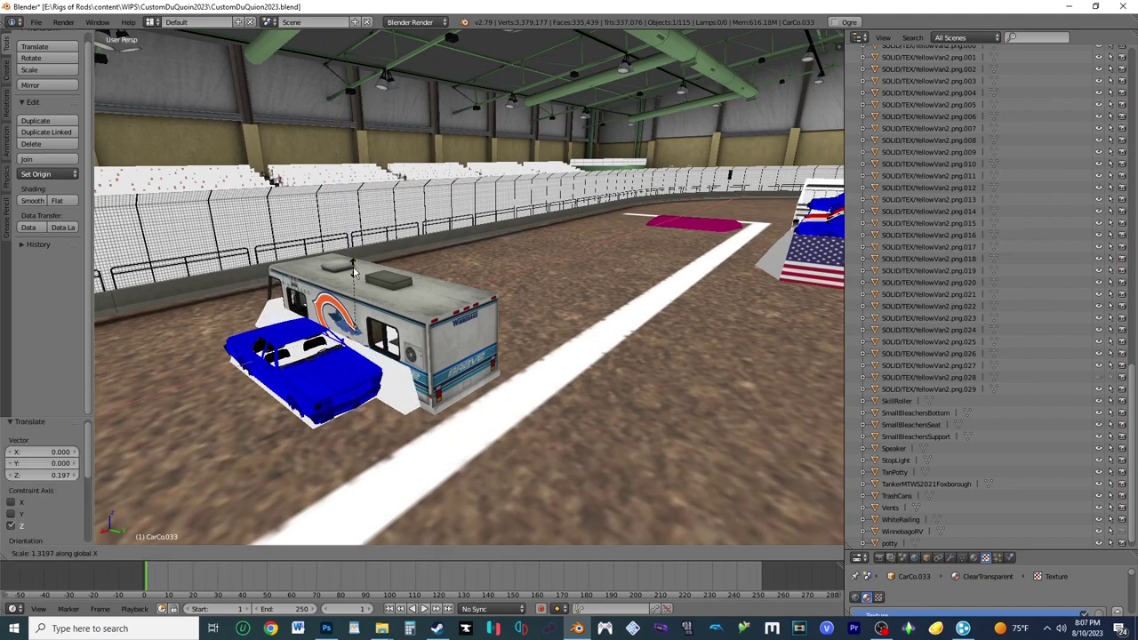
left_click(347, 216)
key("ctrl+z")
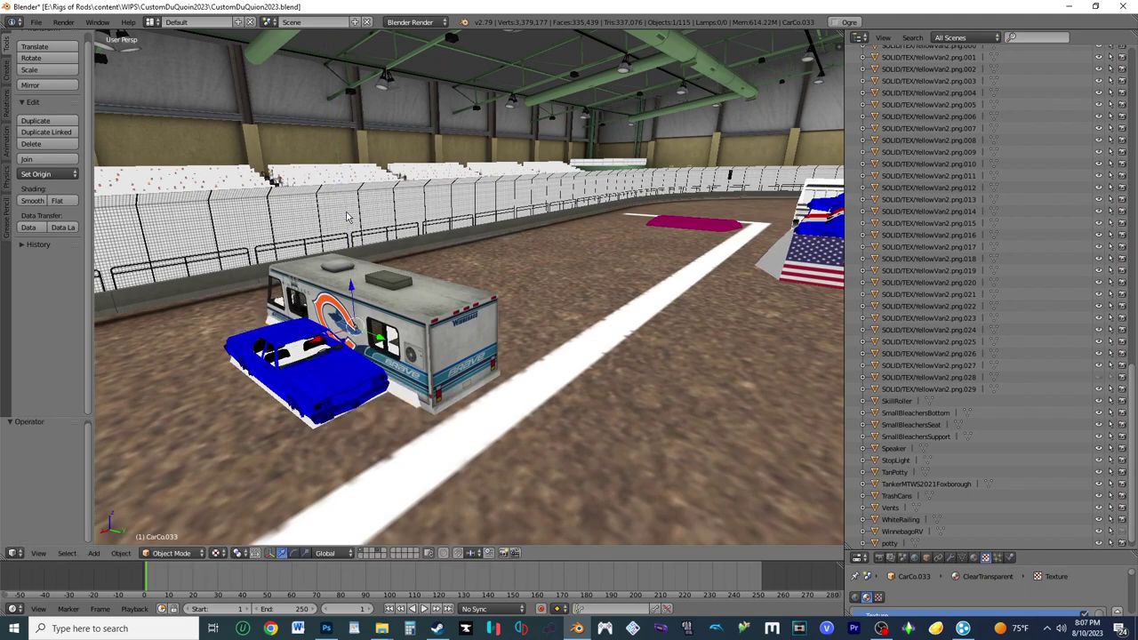
Step: Scale the collision box by about 1.309 along Z and shift it upward along Z within the Winnebago
key("s")
key("z")
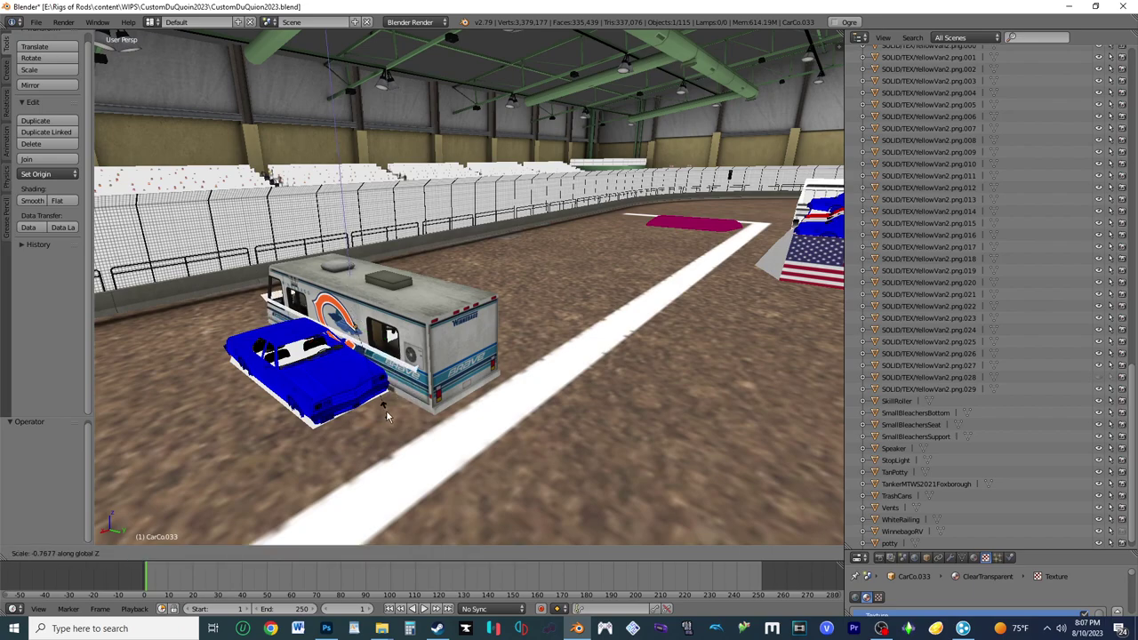
left_click(362, 178)
left_click_drag(351, 299, 349, 260)
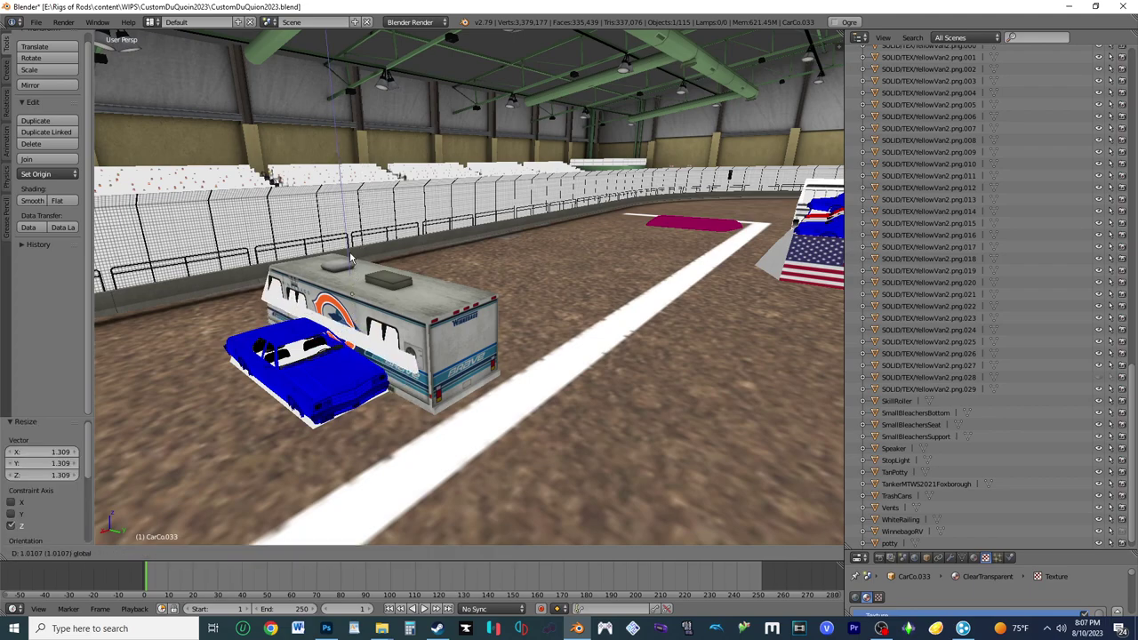
left_click_drag(349, 282, 351, 276)
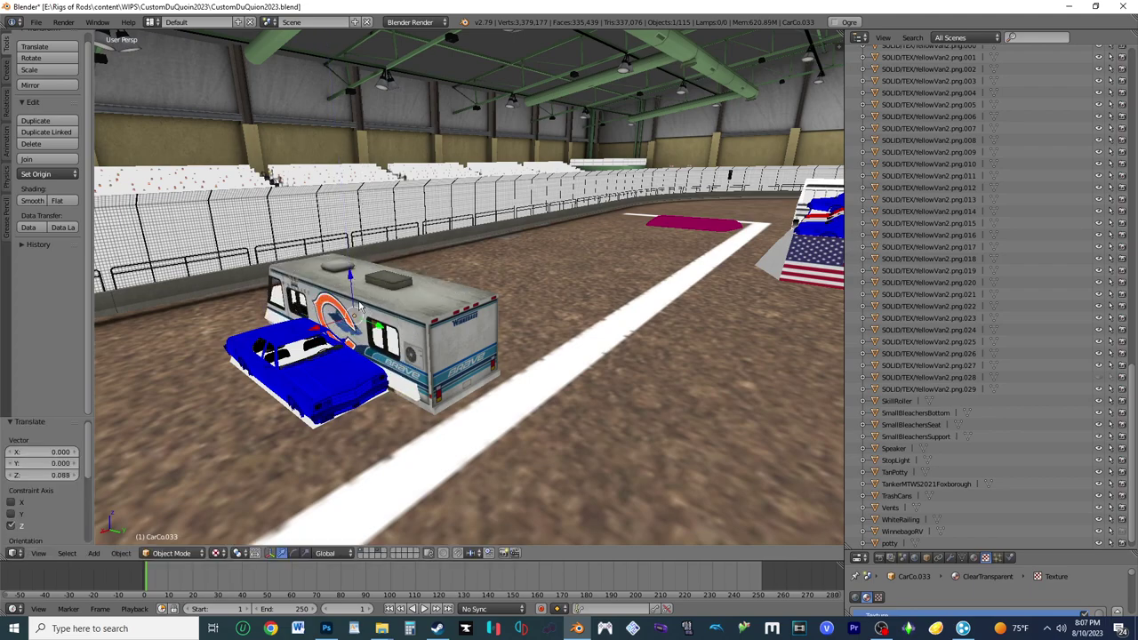
key("s")
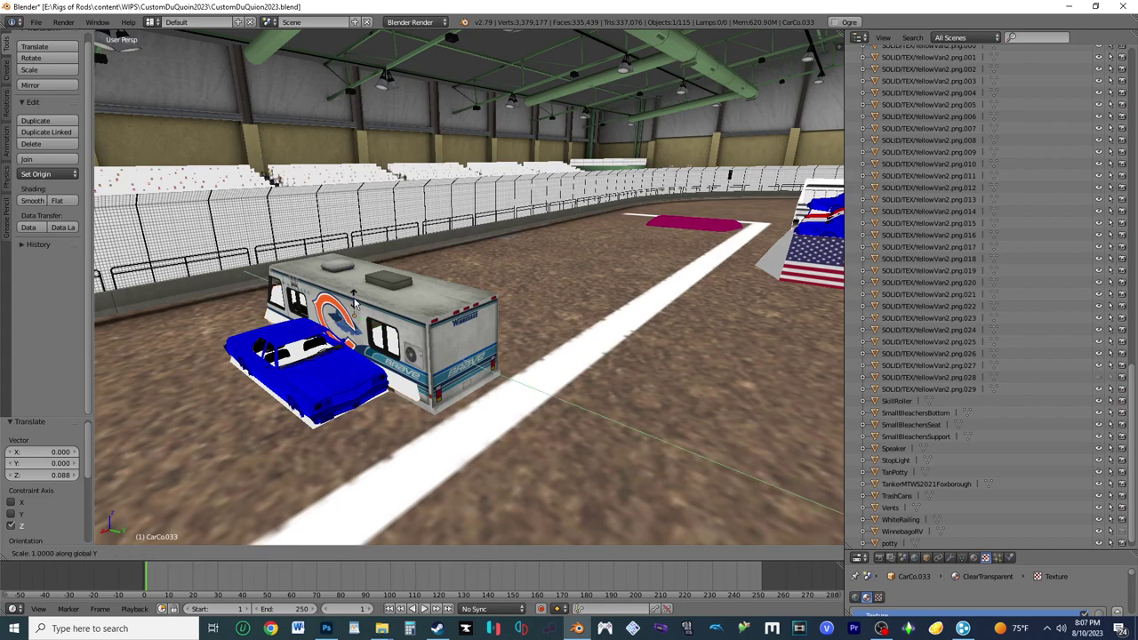
key("Escape")
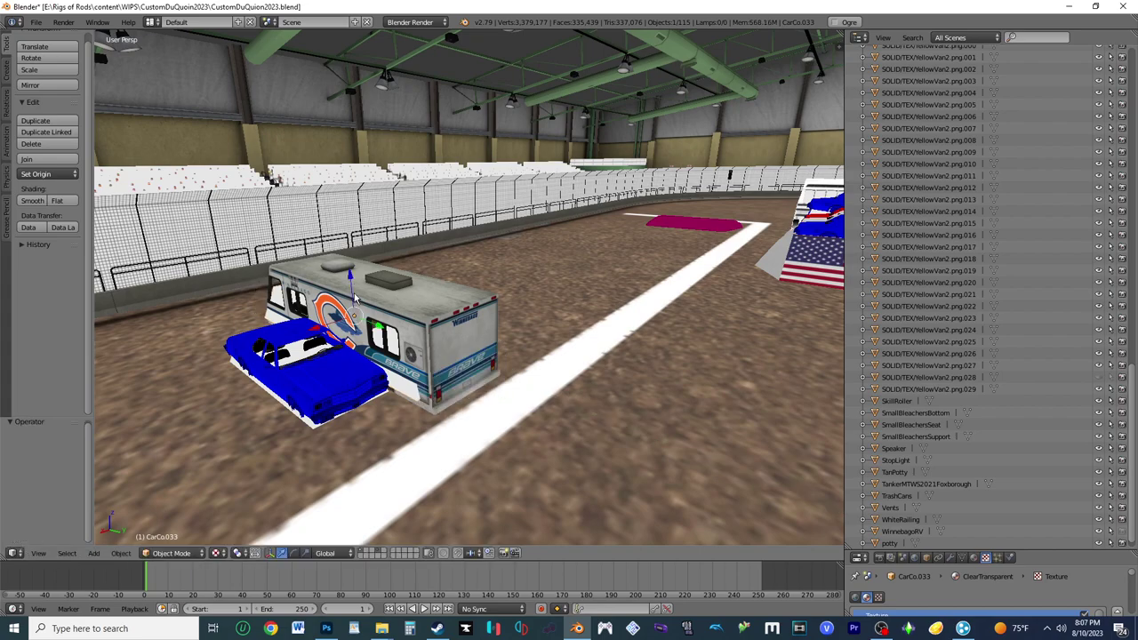
Step: Check the Winnebago from ground level and lower its collision box about 0.349 along Z
key("shift+f")
key("w")
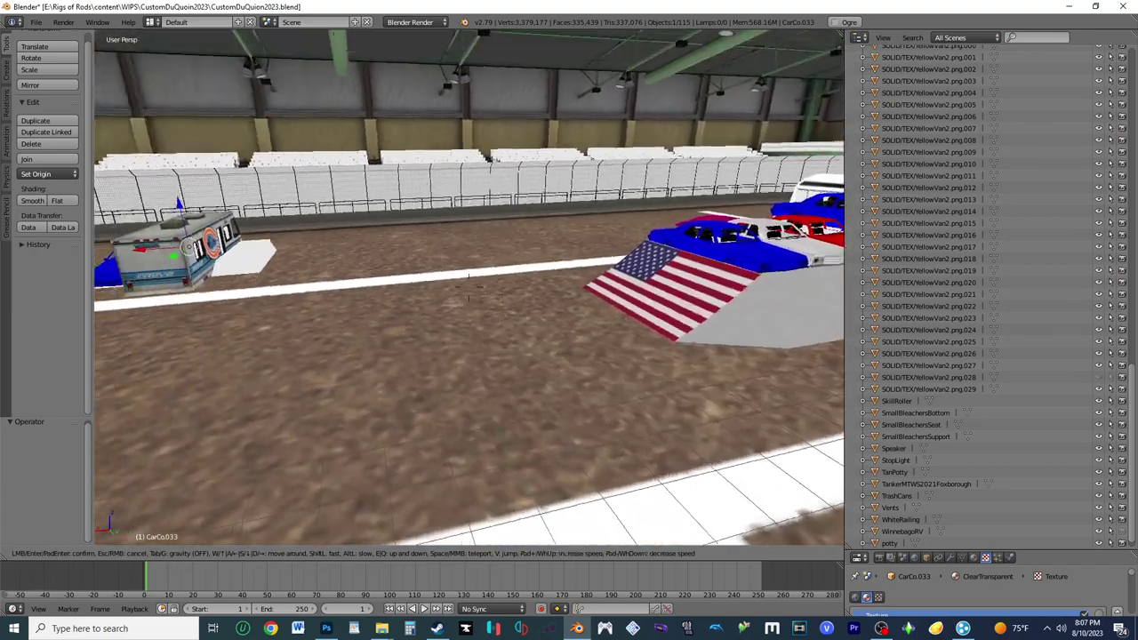
key("s")
key("w")
key("s")
key("Escape")
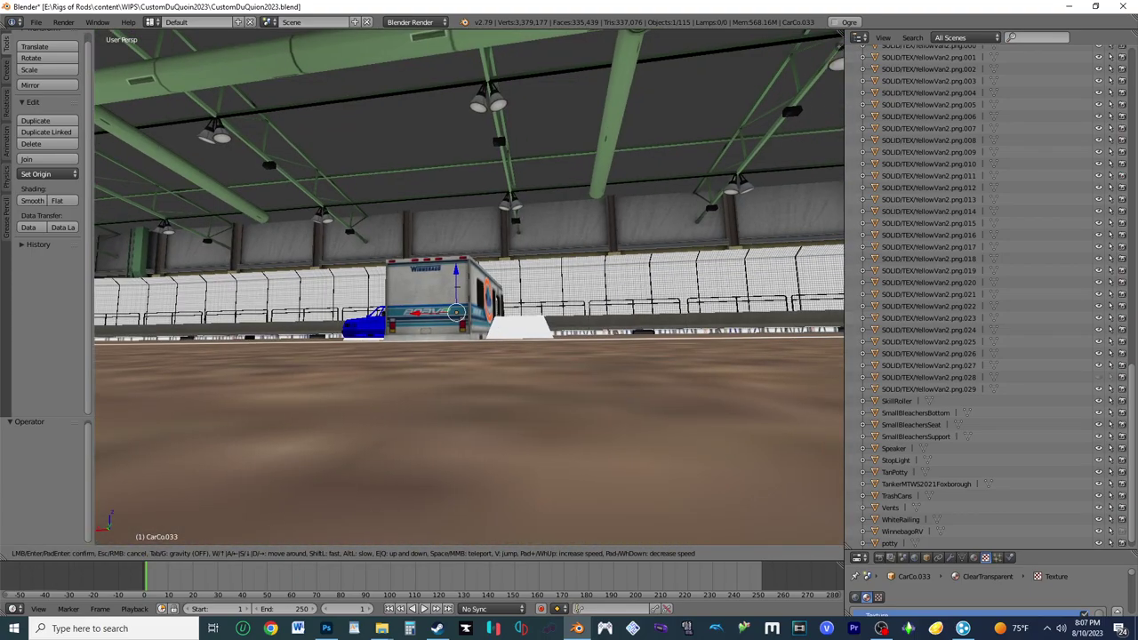
key("g")
key("z")
key("Return")
Step: Raise the Winnebago's collision box about 0.173 along Z and deselect everything
key("shift+f")
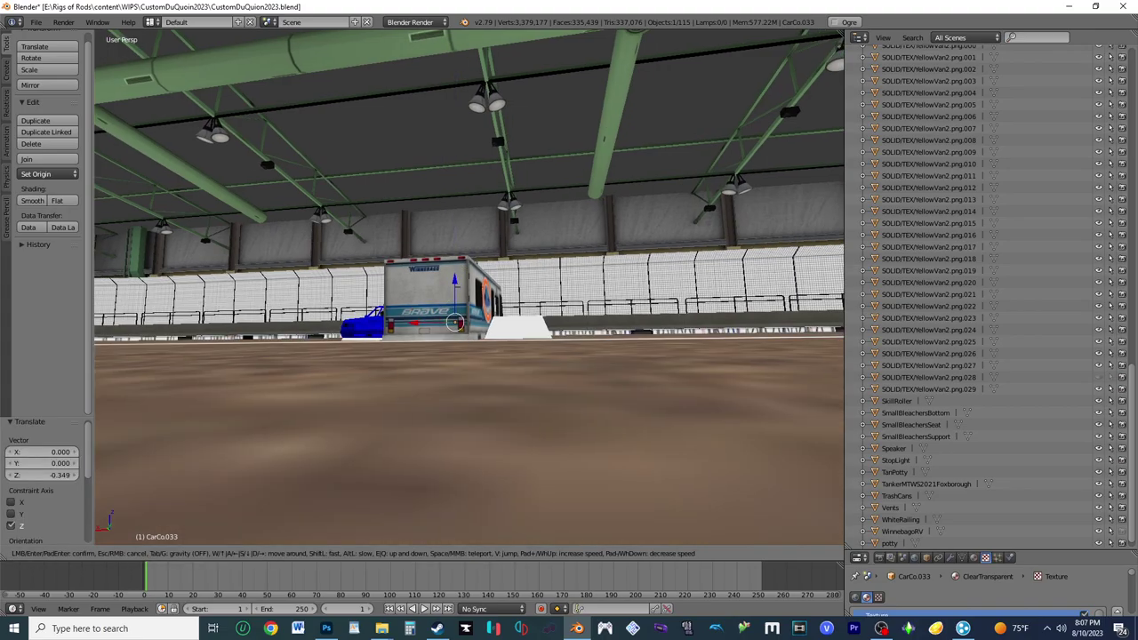
key("s")
key("w")
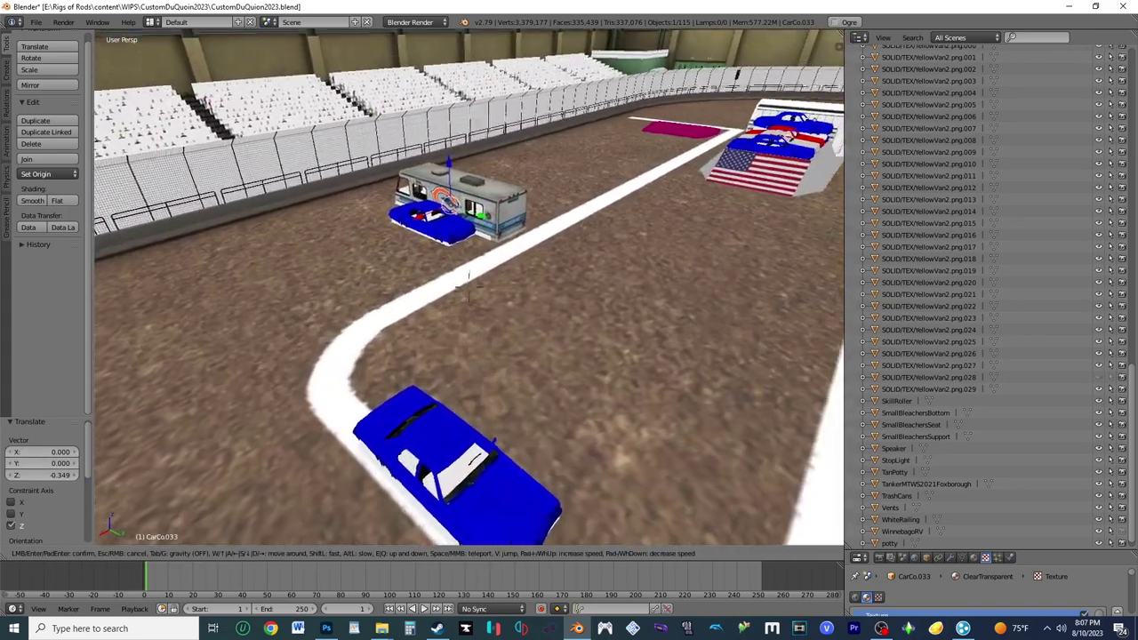
left_click(438, 187)
key("g")
key("z")
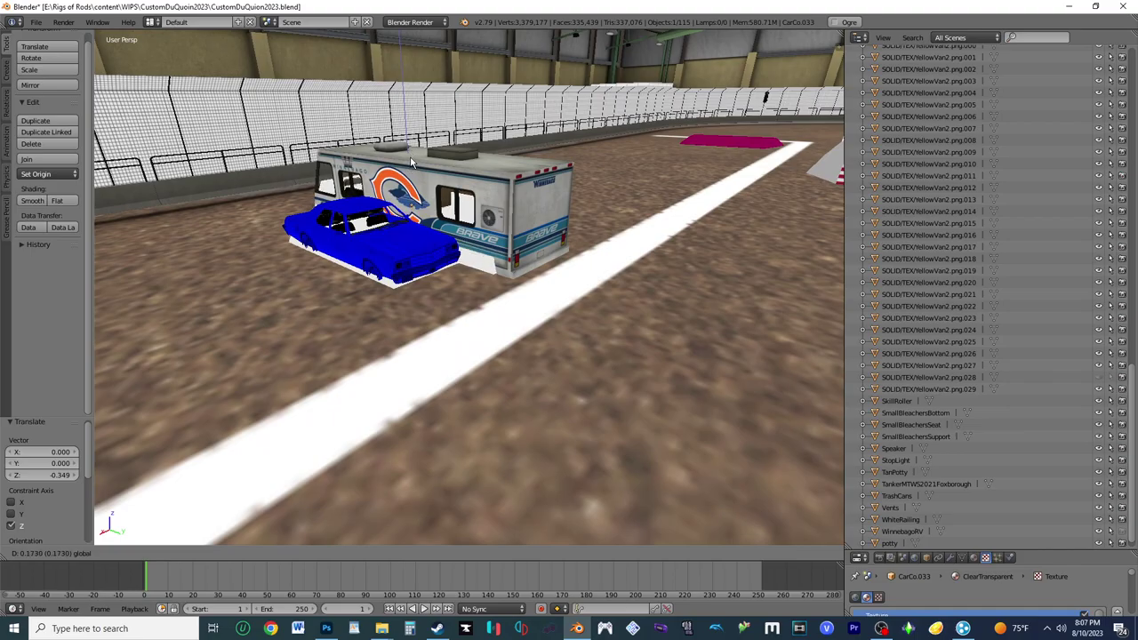
left_click(411, 161)
key("a")
Step: Hide the white collision box CarCo.027 beside the Winnebago
key("shift+f")
key("w")
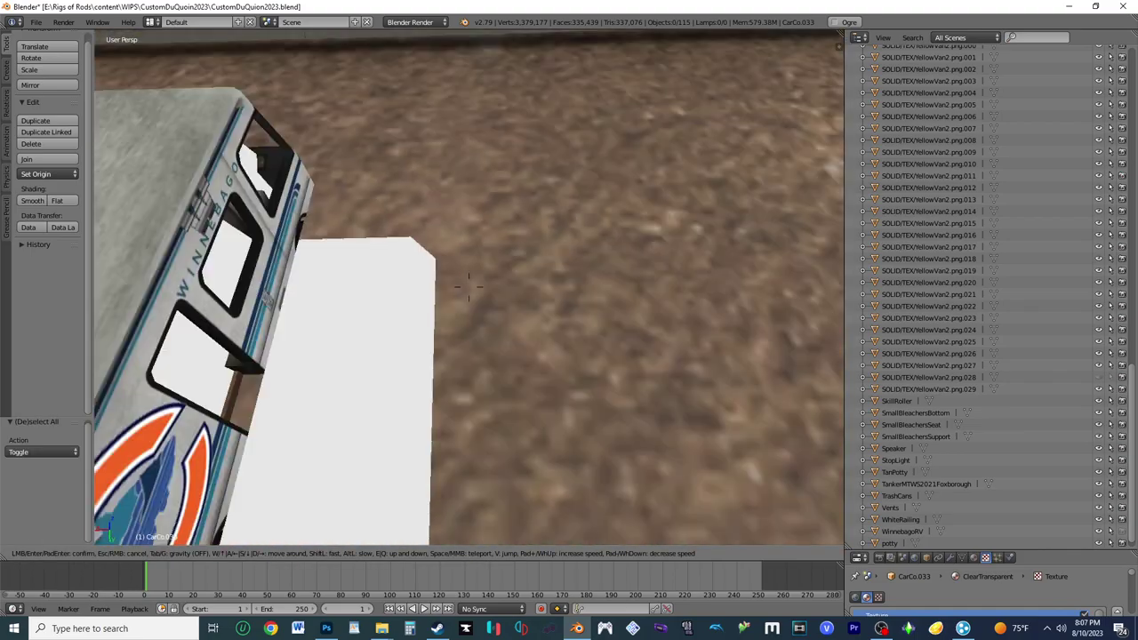
key("s")
key("w")
left_click(468, 287)
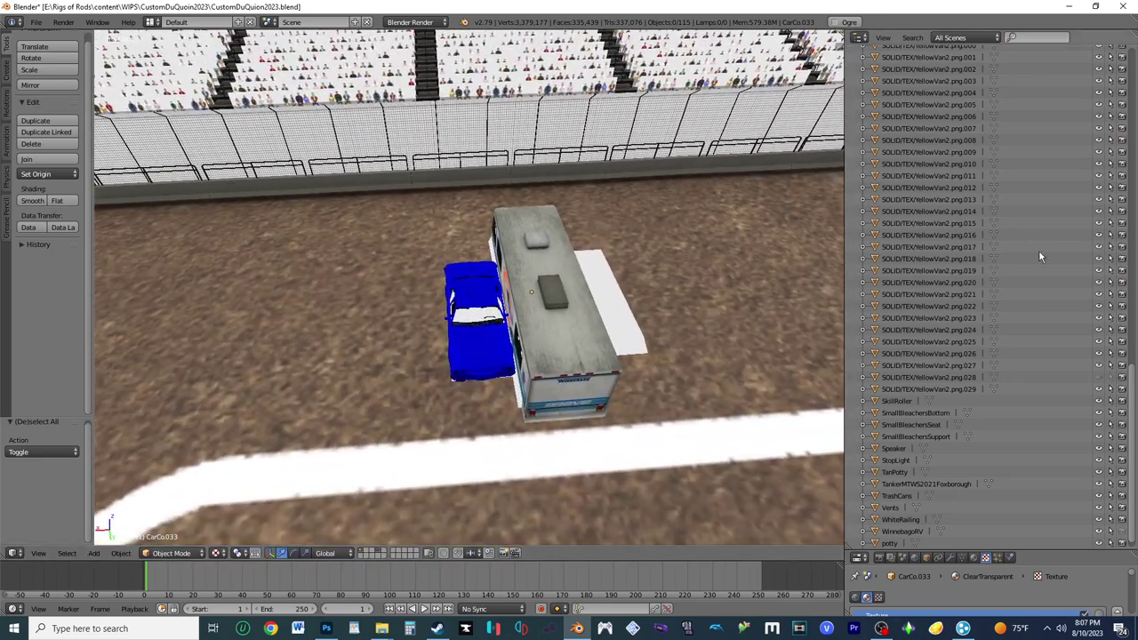
right_click(622, 307)
scroll(949, 358, "down", 1)
scroll(949, 358, "up", 15)
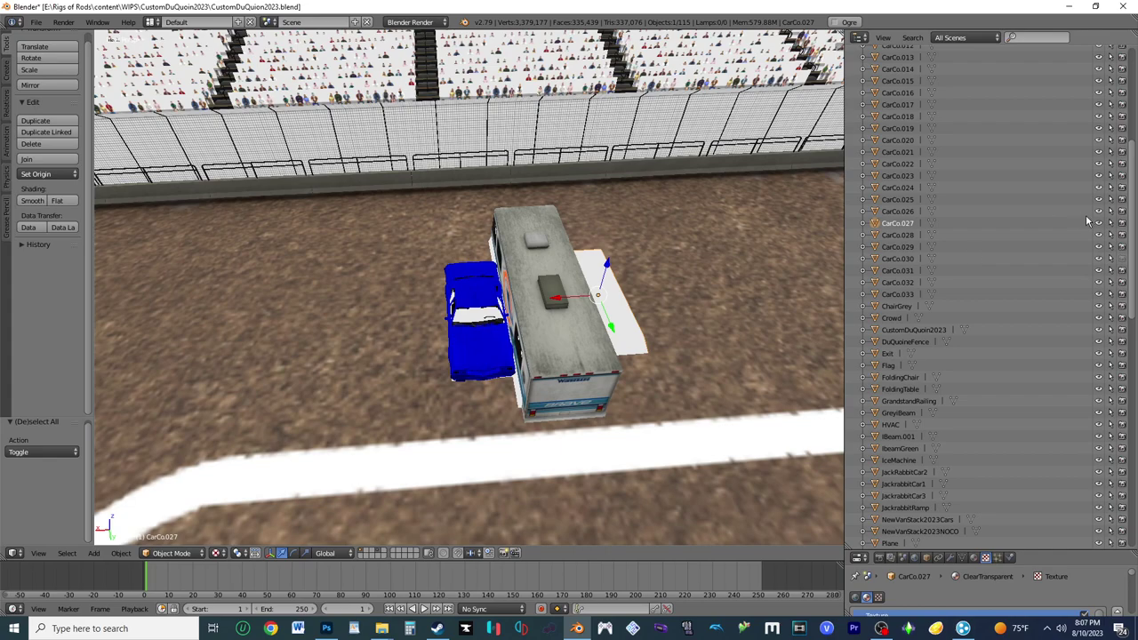
left_click(1099, 222)
Step: Hide the WinnebagoRV and its collision box CarCo.033
right_click(560, 298)
scroll(1058, 302, "down", 4)
scroll(1058, 338, "down", 12)
left_click(1099, 521)
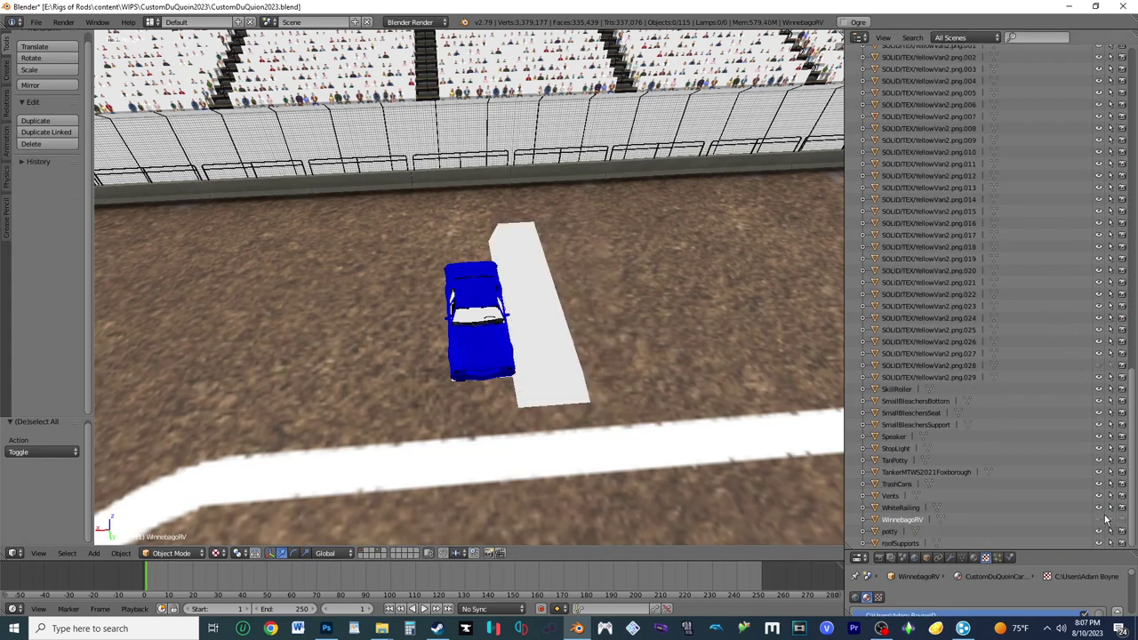
right_click(525, 363)
scroll(1058, 384, "up", 7)
scroll(1064, 393, "up", 12)
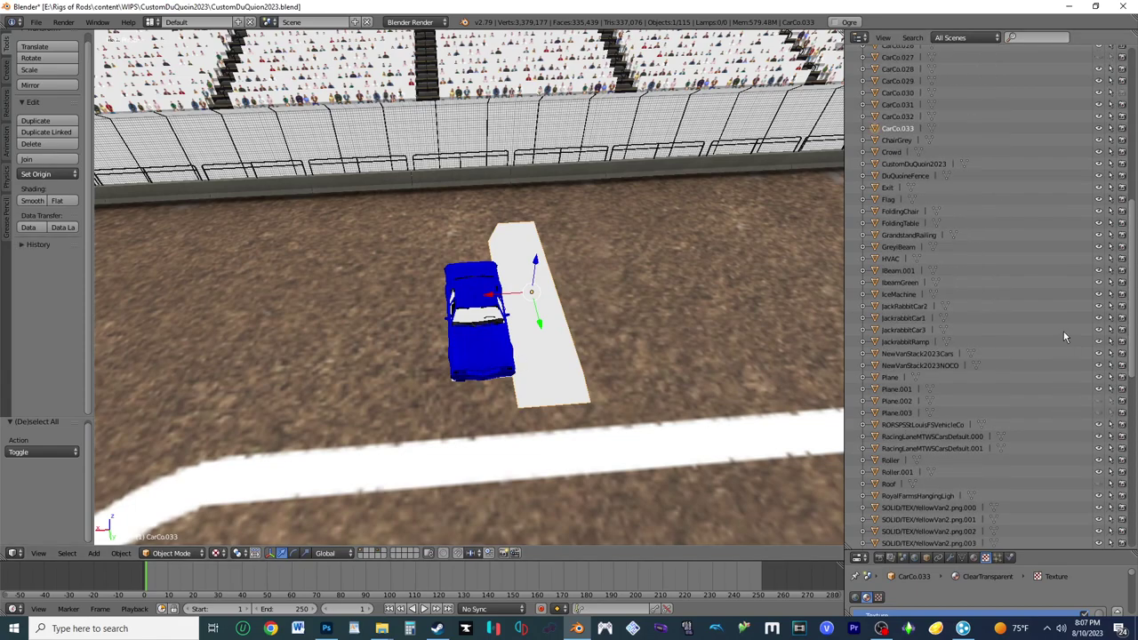
left_click(1099, 270)
Step: Hide the blue car SOLID/TEX/YellowVan2.png.029 and its collision box CarCo.031
right_click(524, 304)
scroll(1112, 391, "down", 14)
left_click(1101, 378)
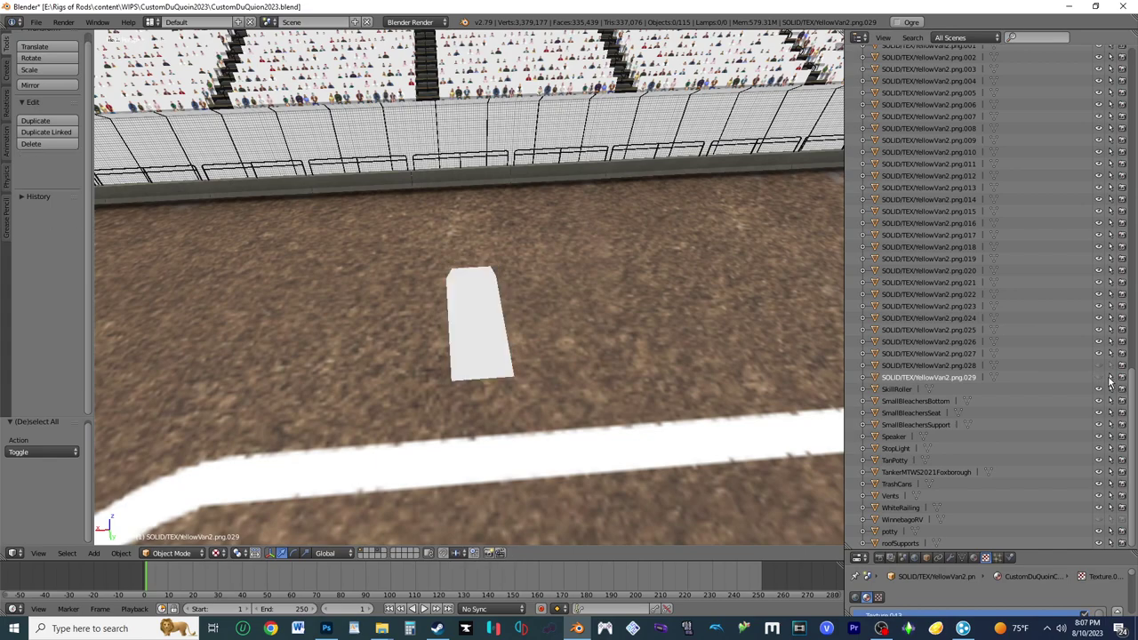
right_click(504, 327)
scroll(1123, 307, "up", 4)
scroll(1124, 307, "up", 12)
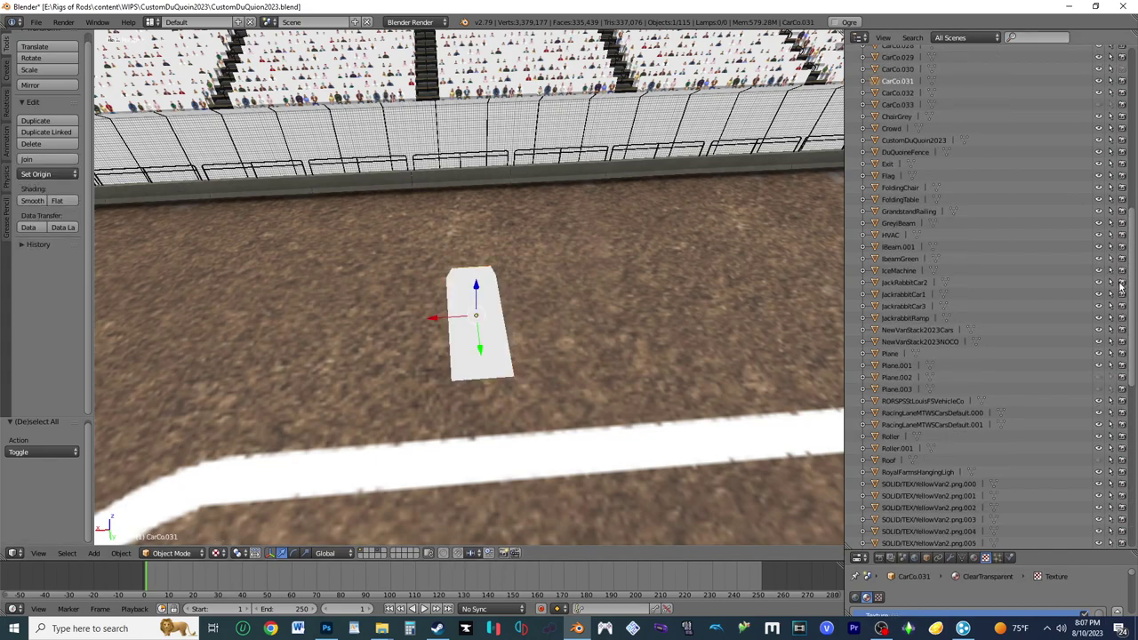
left_click(1099, 214)
left_click(1111, 222)
left_click(1100, 223)
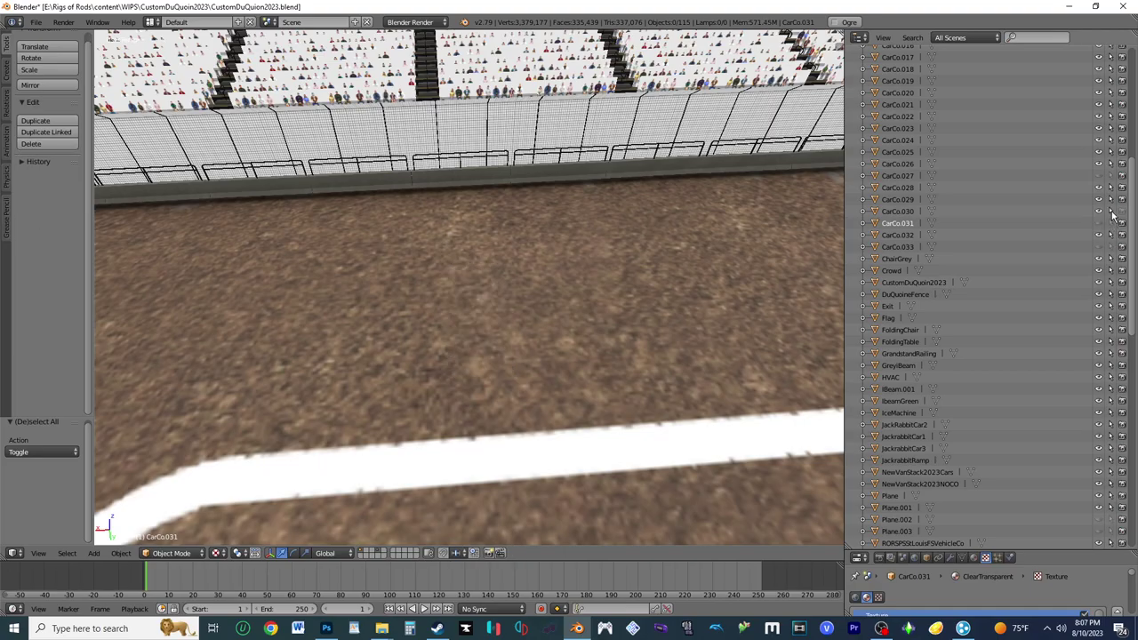
Step: Select the arena floor CustomDuQuoin2023 and show its mesh data properties with the UV maps list visible
key("shift+f")
key("s")
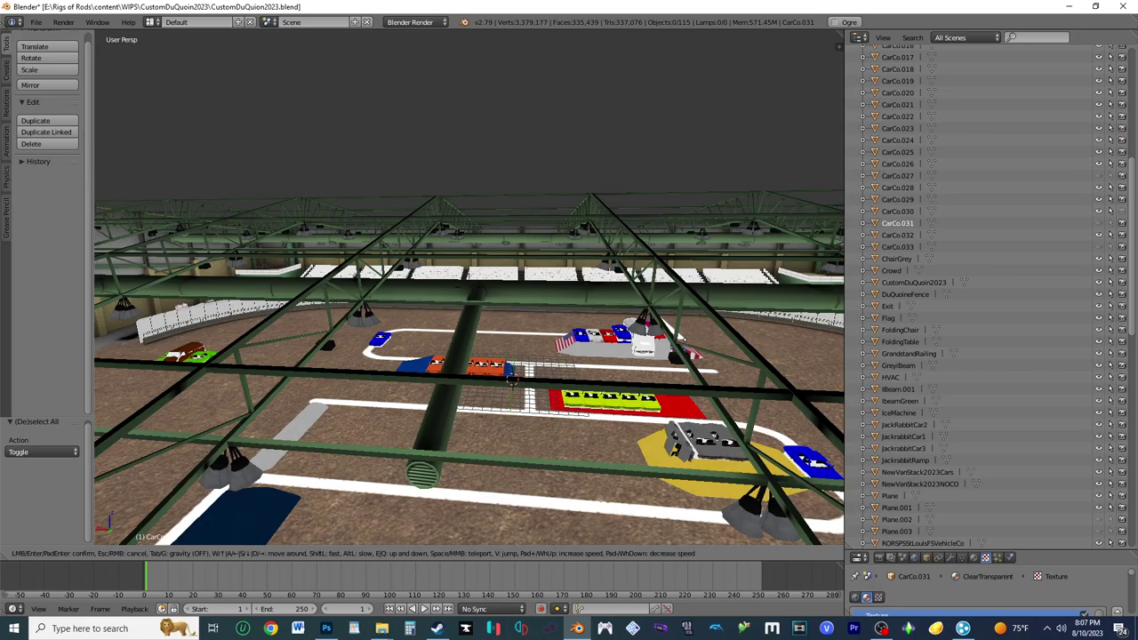
key("Escape")
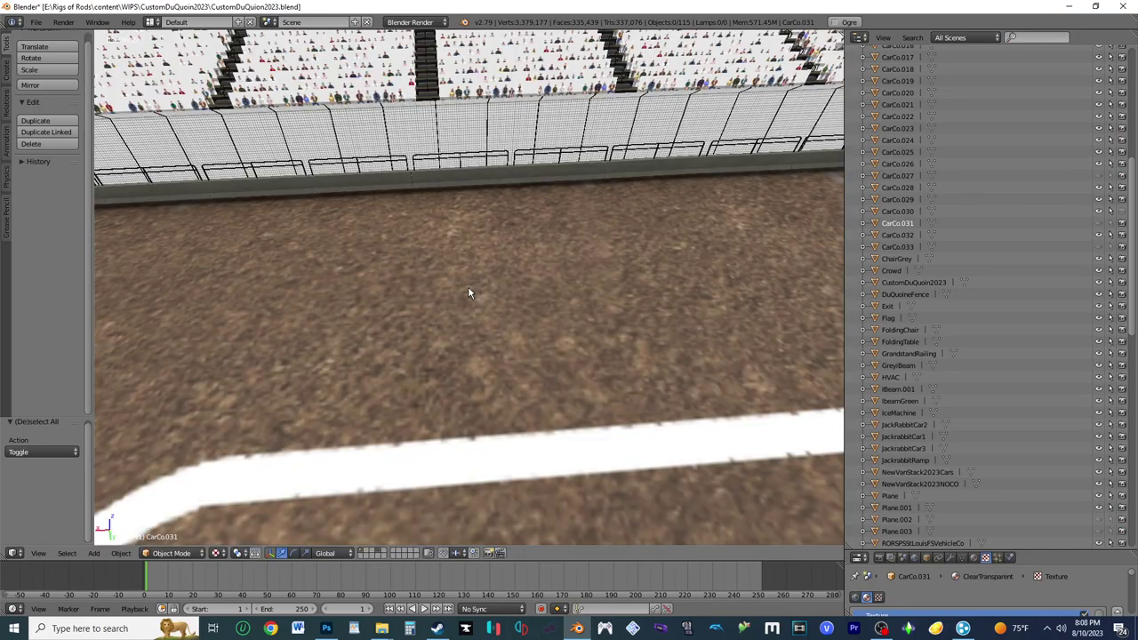
key("shift+f")
key("s")
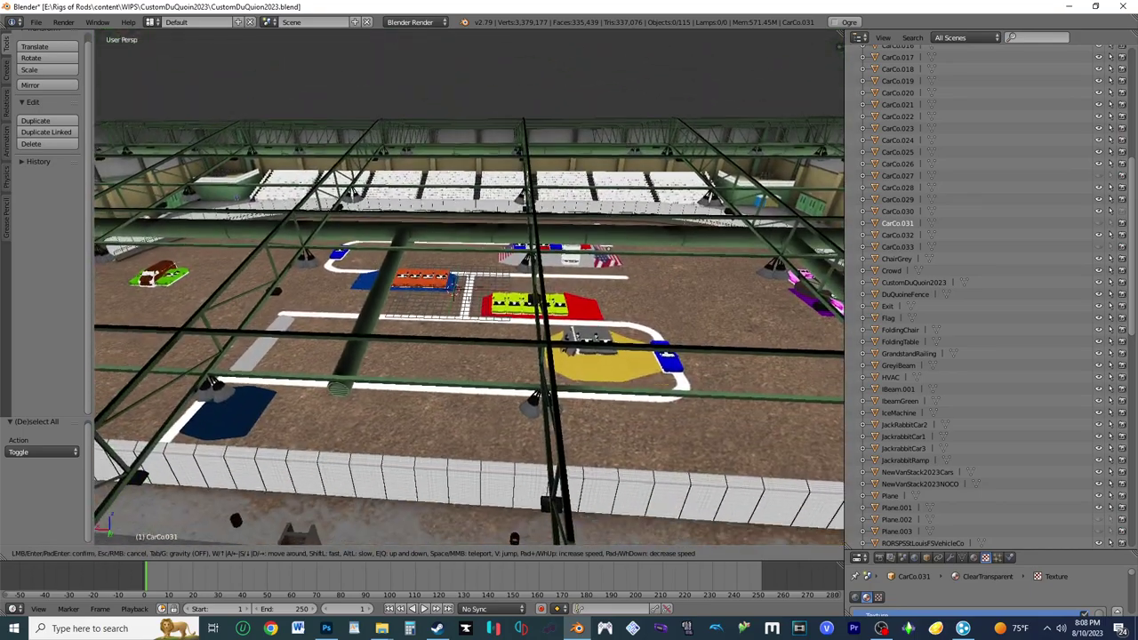
left_click(469, 290)
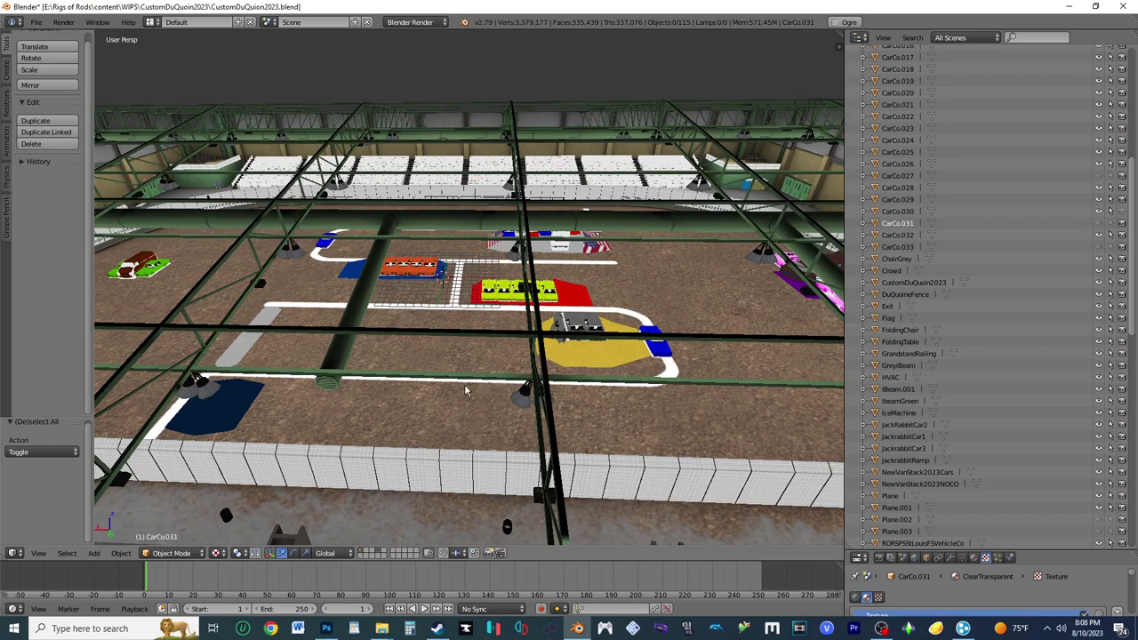
right_click(433, 320)
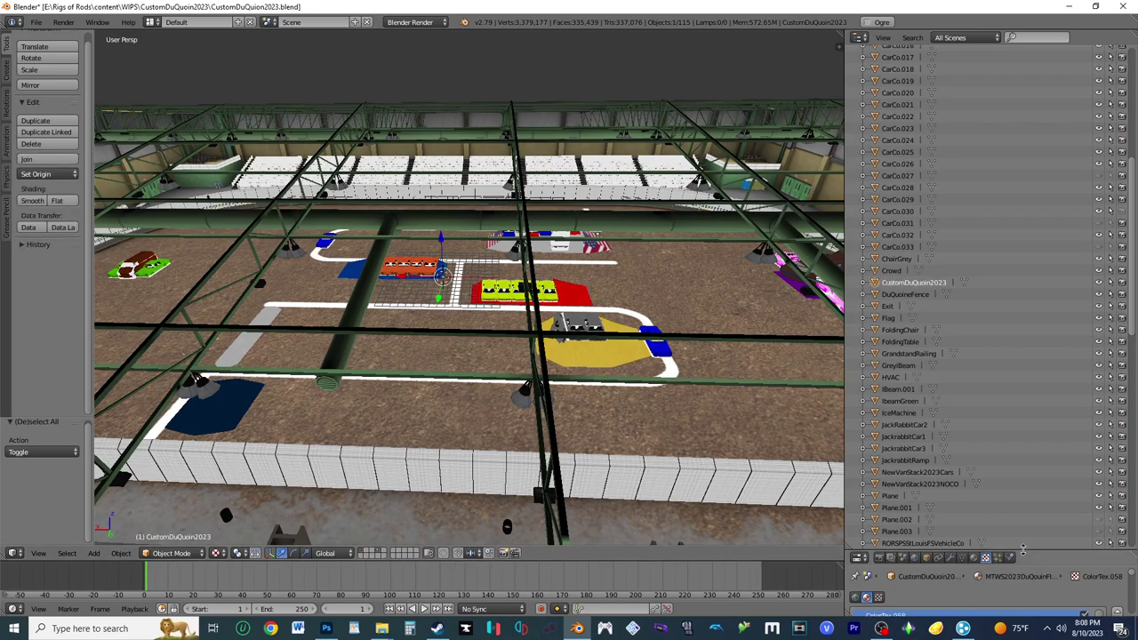
left_click(974, 559)
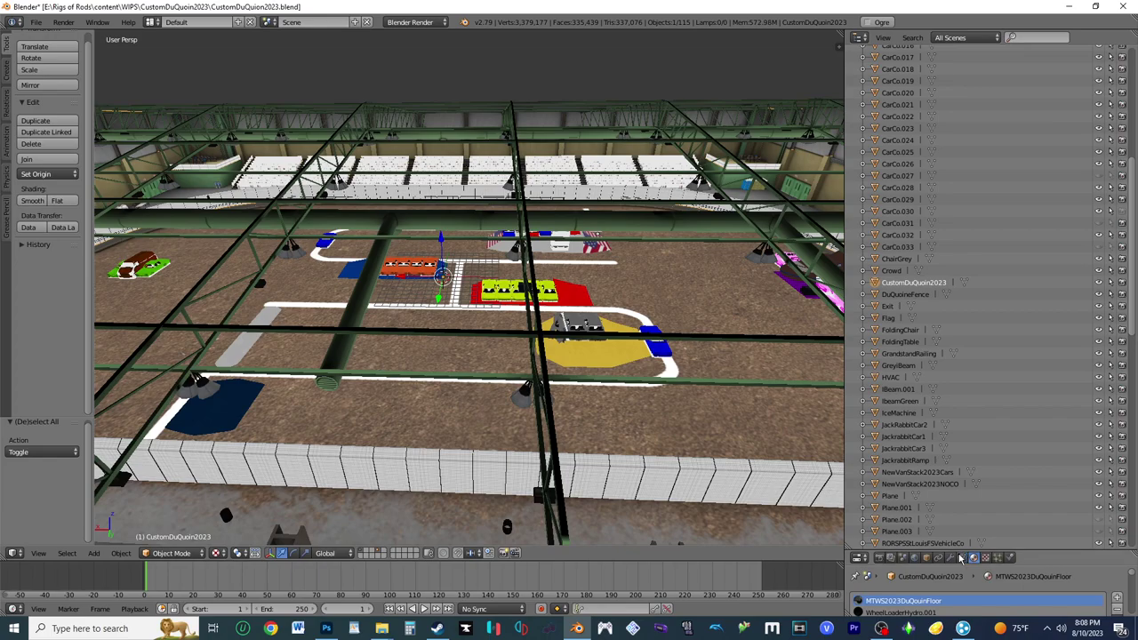
left_click(963, 558)
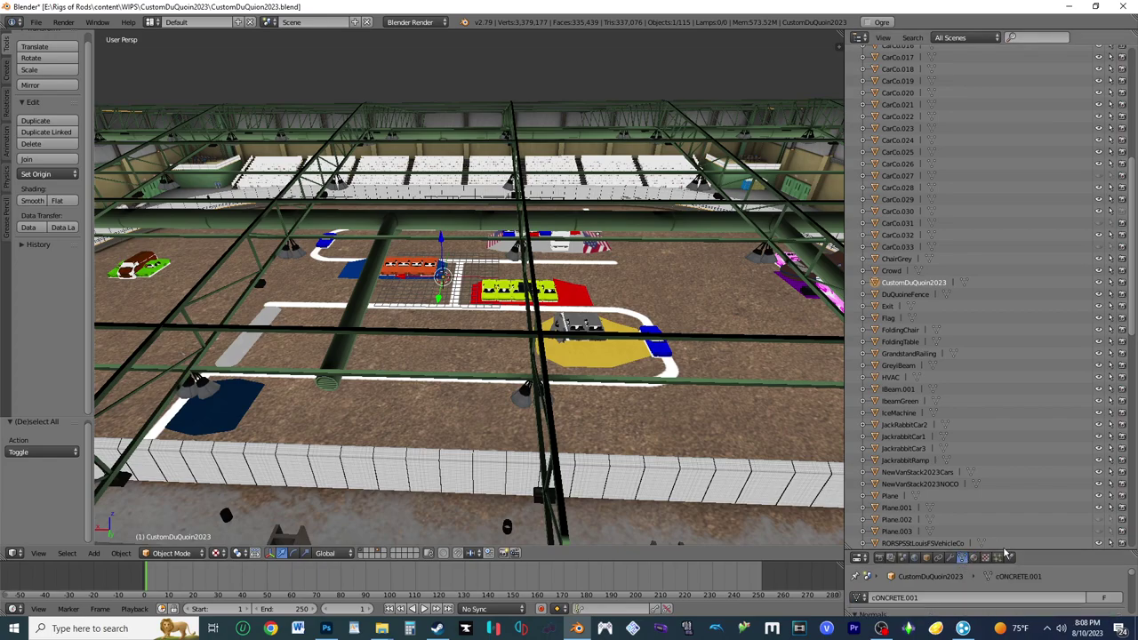
left_click_drag(1005, 553, 986, 250)
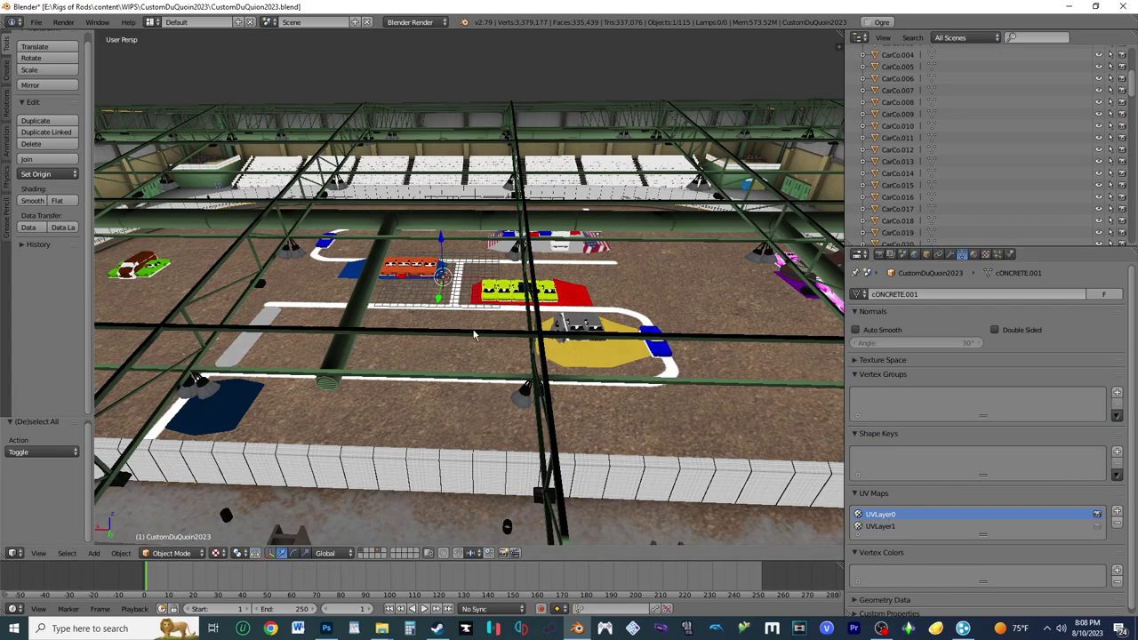
Step: Remove UVLayer1 from the arena floor's UV maps and copy the name of the remaining map, UVLayer0
left_click(880, 526)
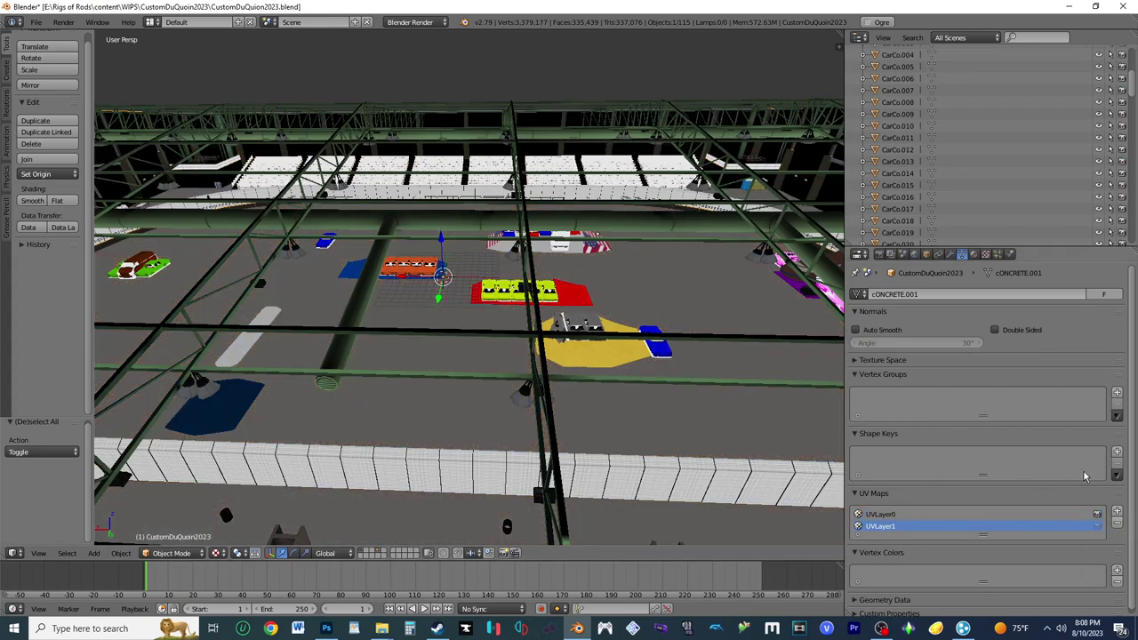
left_click(1118, 523)
double_click(886, 516)
key("ctrl+c")
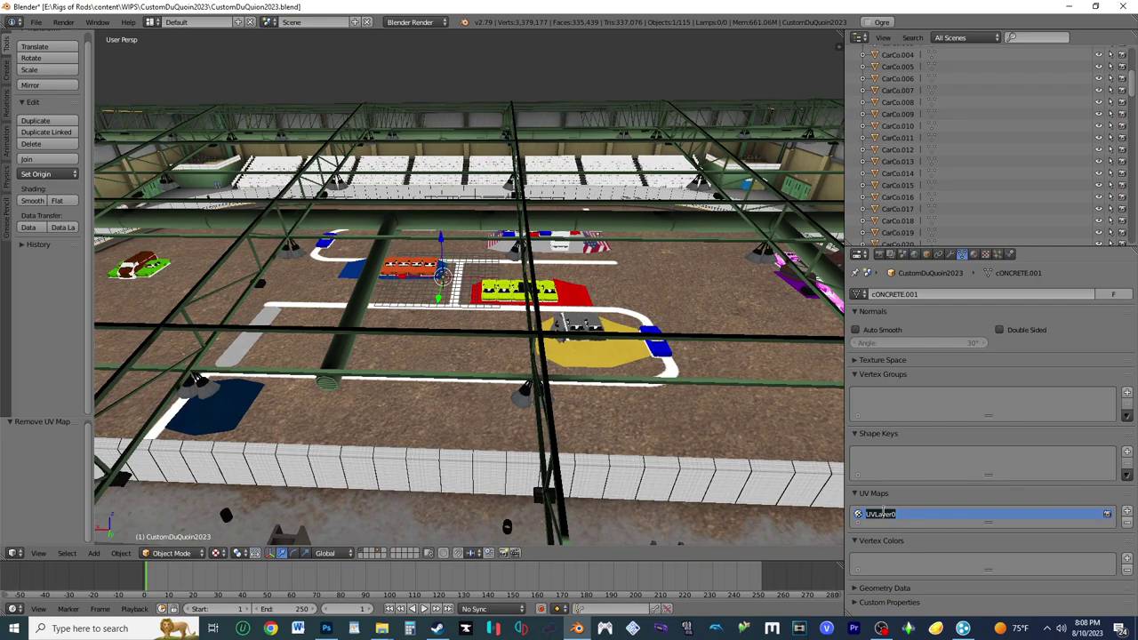
Step: Check the UV map names of the crowd, the roof supports, the pink cars, the boat and the purple ramp under it
right_click(635, 161)
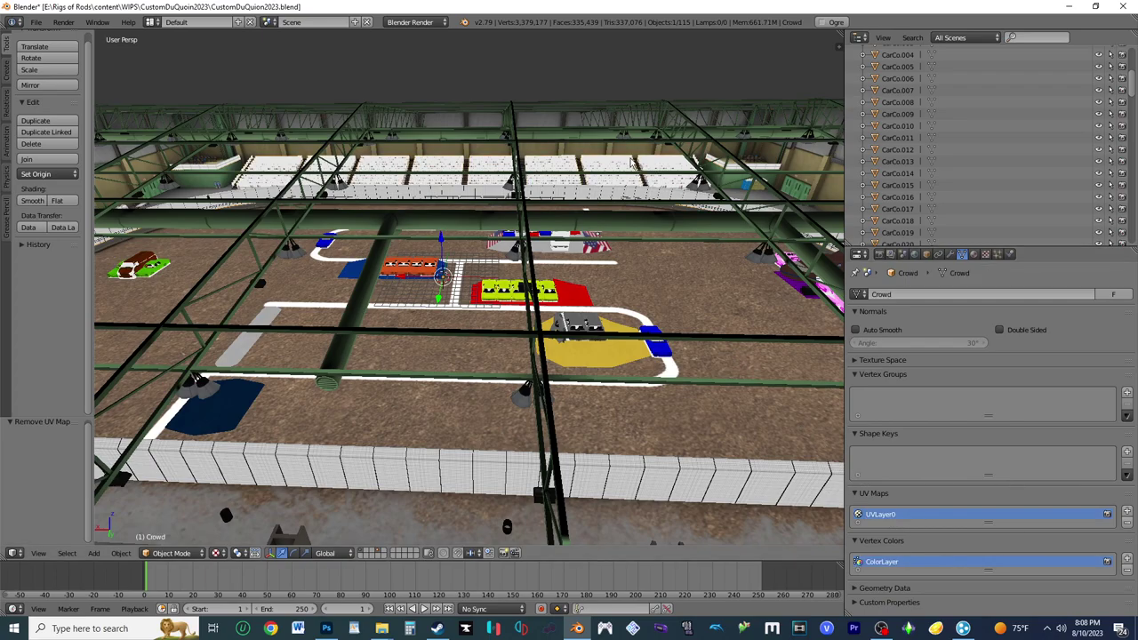
right_click(676, 132)
scroll(1091, 159, "down", 5)
scroll(1091, 159, "up", 3)
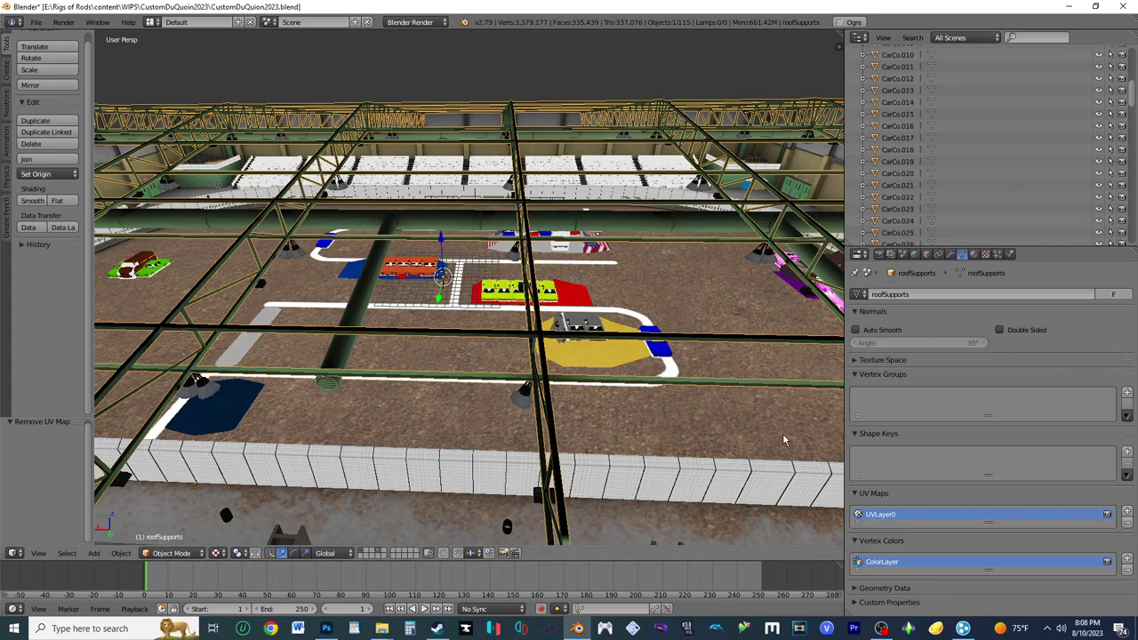
key("shift+f")
key("w")
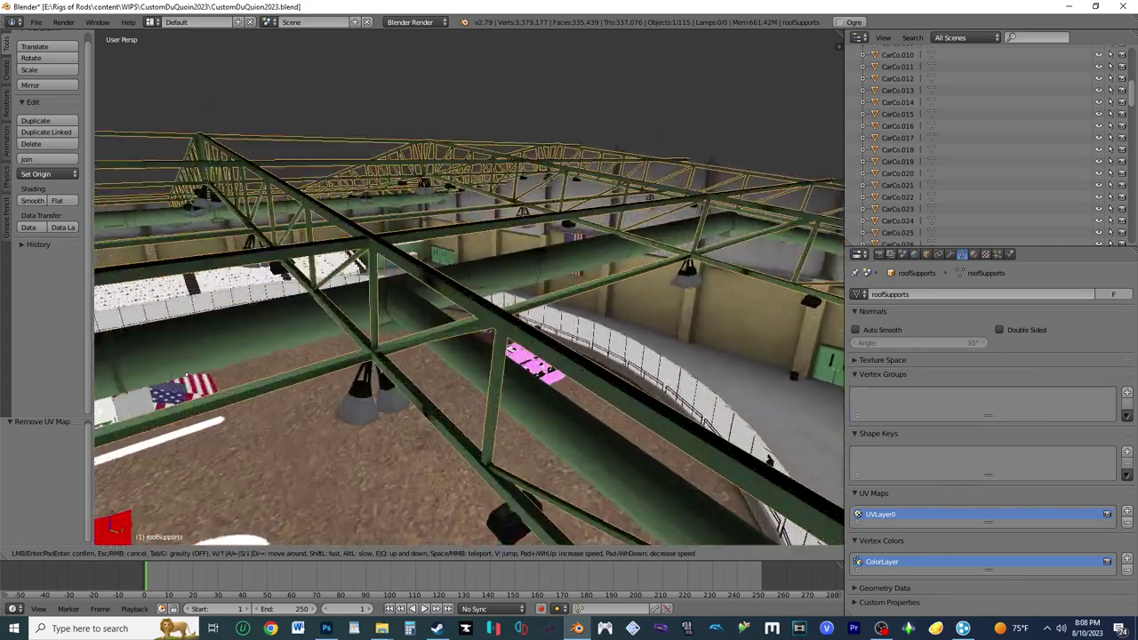
left_click(470, 288)
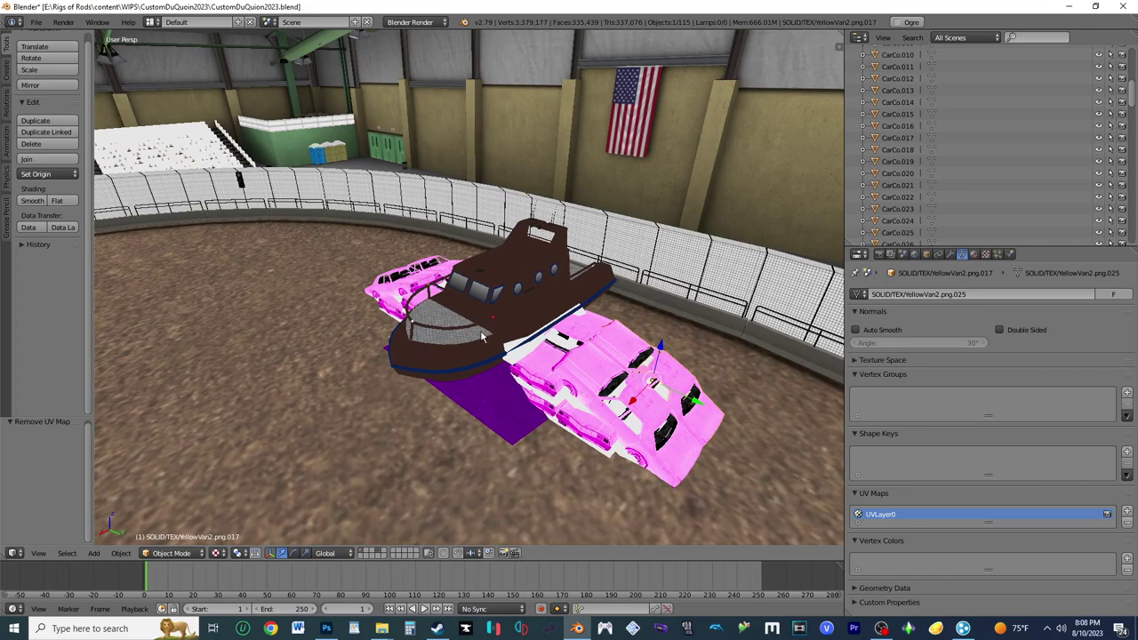
right_click(480, 334)
right_click(492, 391)
key("shift+f")
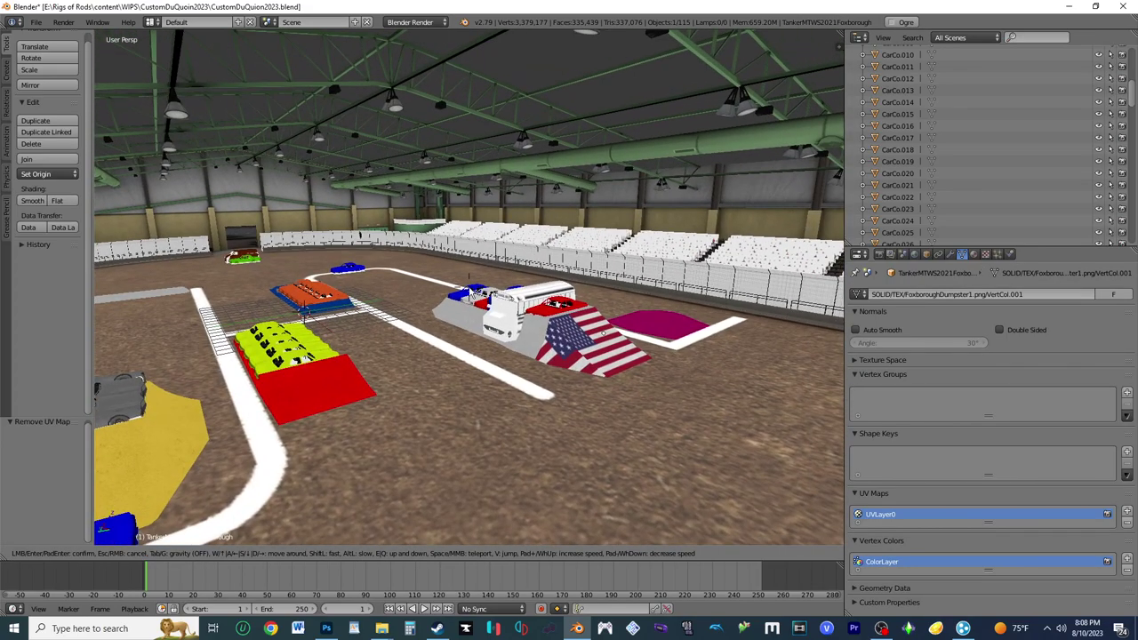
left_click(470, 288)
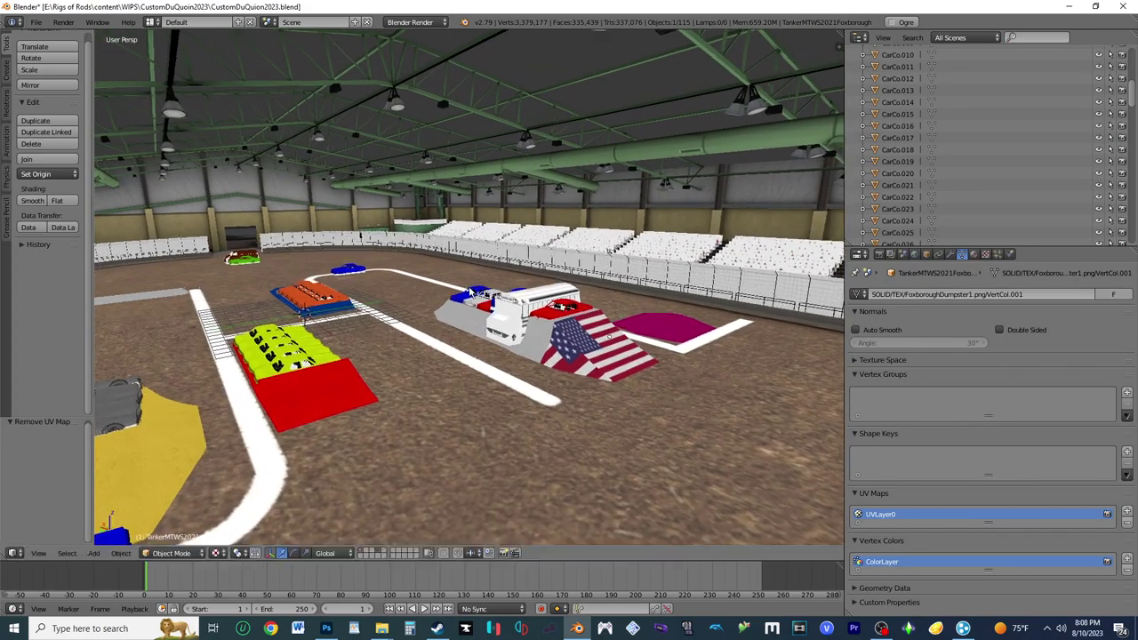
Step: Rename the UV map of the magenta mound Roller.001 as UVLayer0
right_click(685, 336)
double_click(881, 514)
type("UVLayer0")
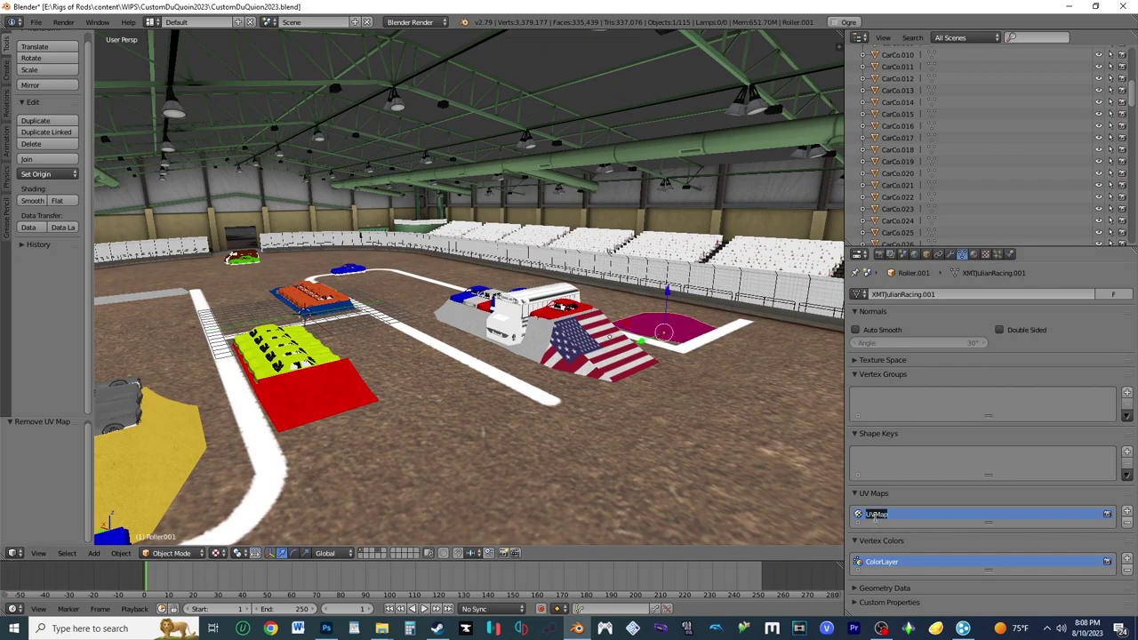
key("Return")
Step: Check the UV map names of Plane.001, the parked cars and the racing lane cars, and name the van stack's map UVLayer0
right_click(771, 459)
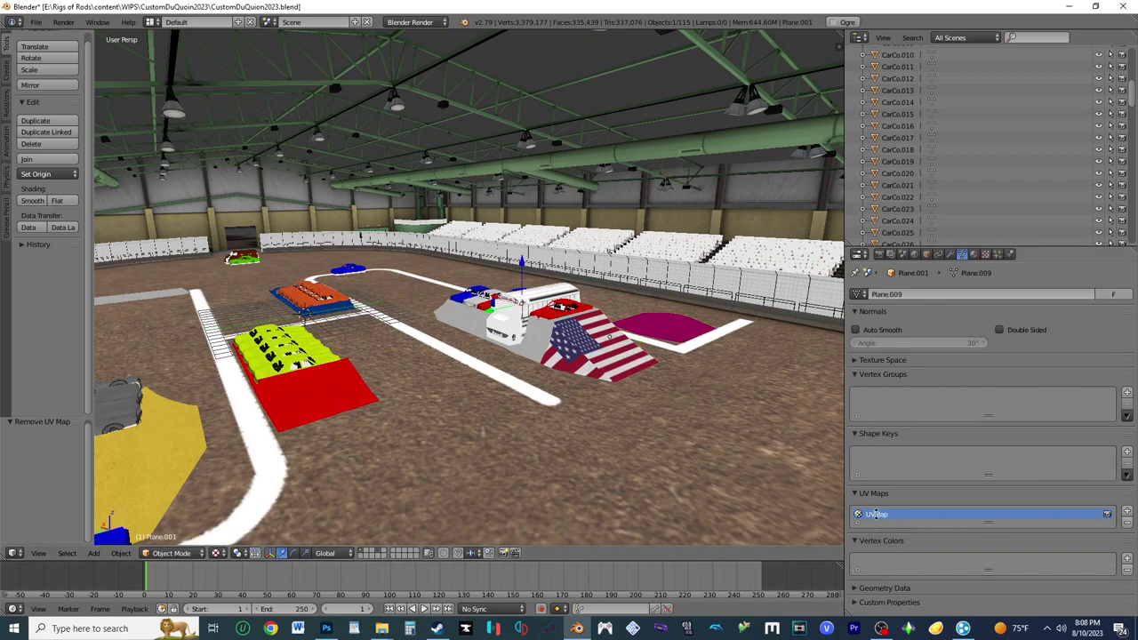
right_click(565, 307)
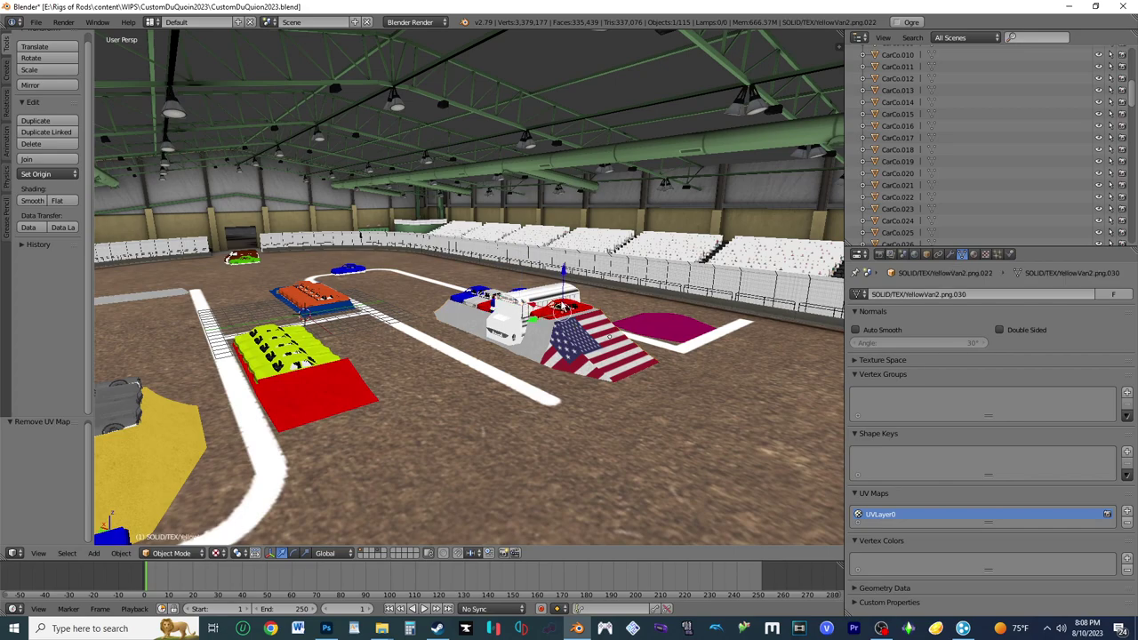
right_click(536, 306)
right_click(534, 305)
right_click(534, 305)
right_click(307, 309)
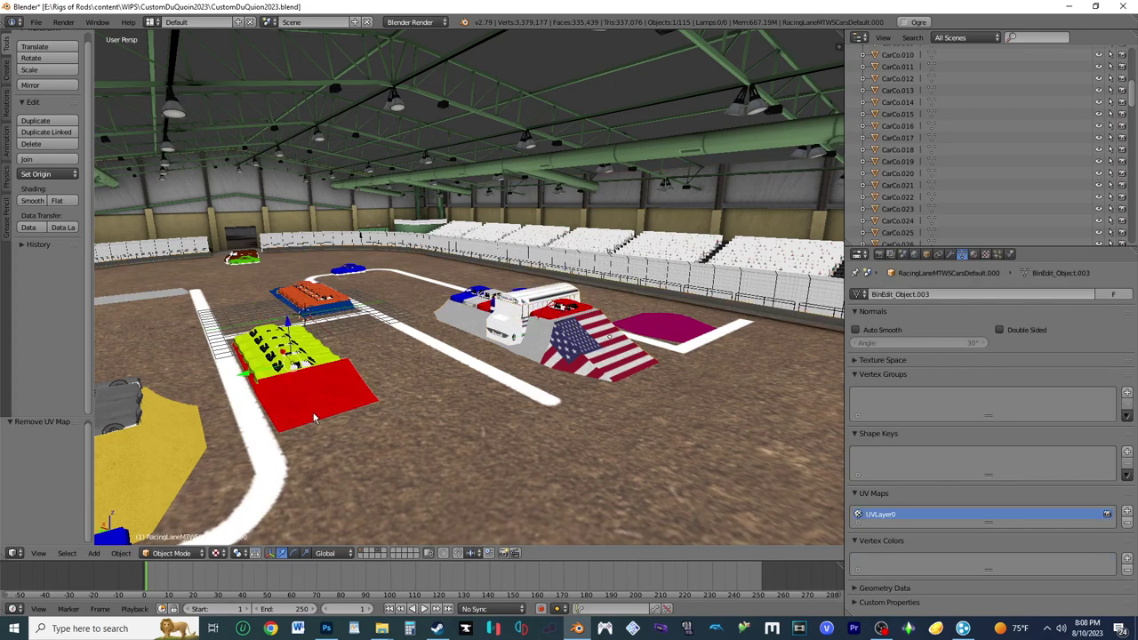
right_click(354, 269)
right_click(352, 269)
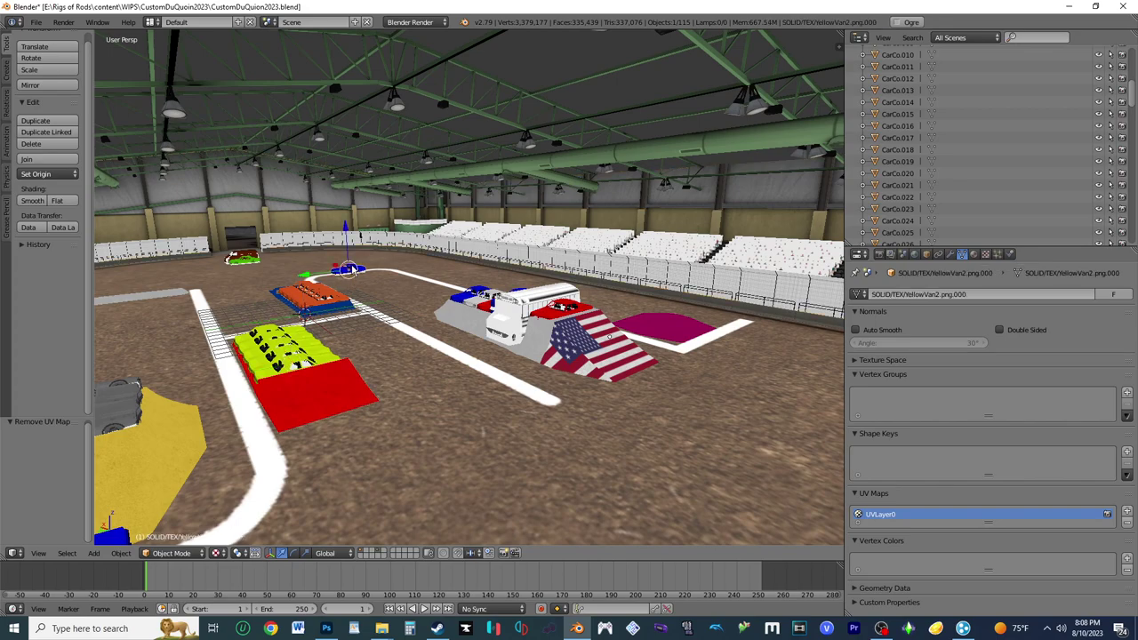
right_click(246, 260)
key("ctrl+v")
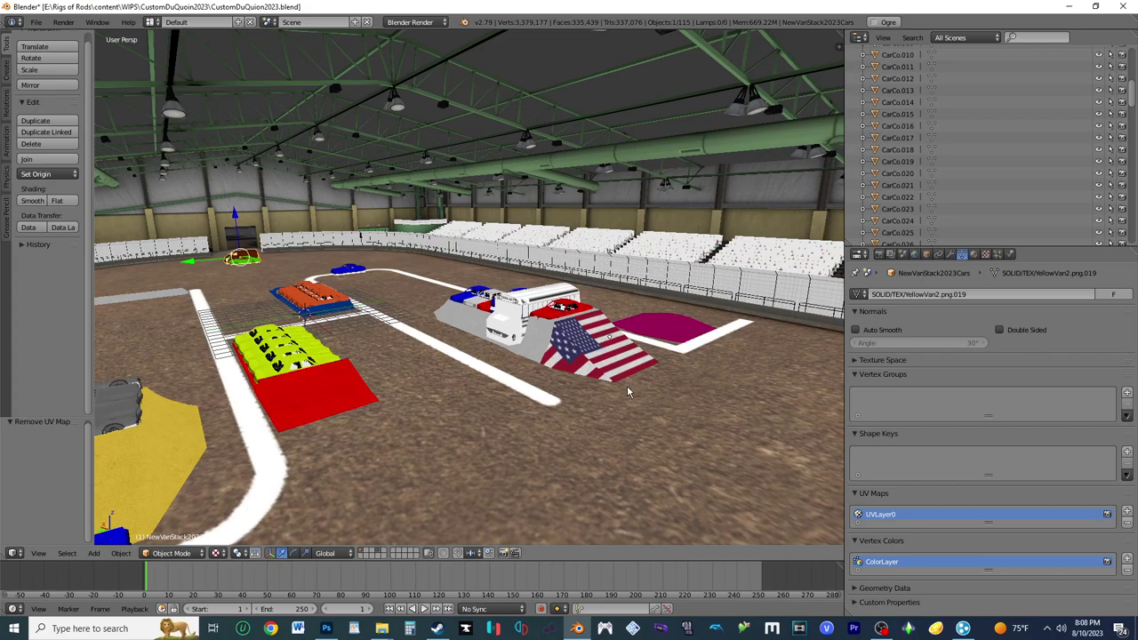
Step: Remove UVLayer2 and UVLayer1 from the yellow JackrabbitRamp and rename its remaining UV map as UVLayer0
middle_click_drag(628, 386, 508, 359)
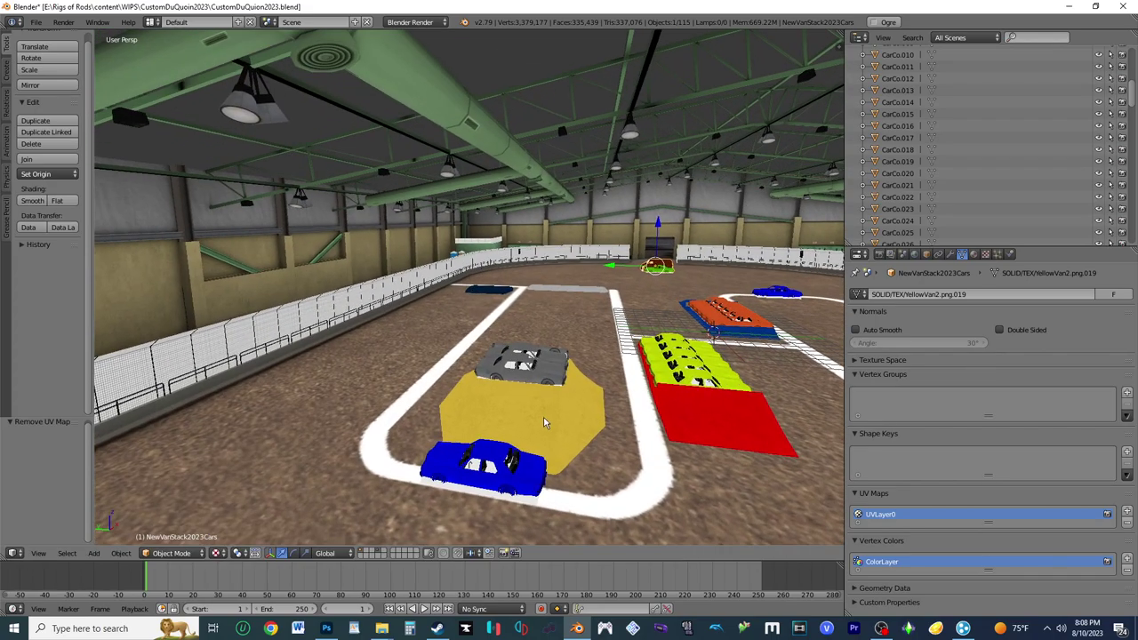
right_click(548, 421)
left_click(979, 538)
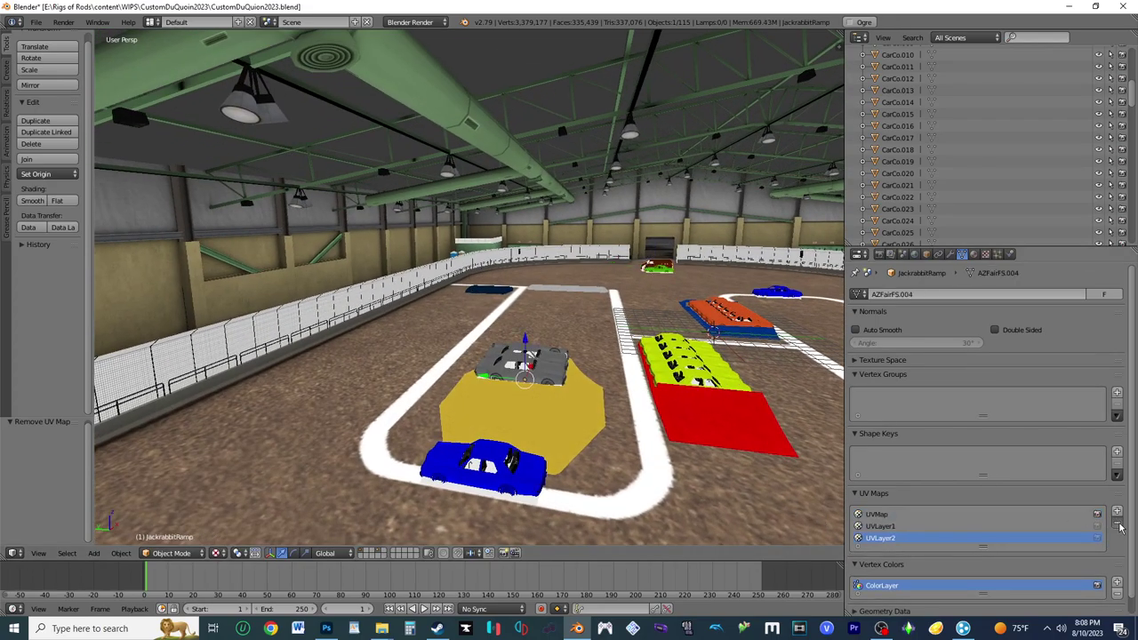
left_click(1117, 525)
left_click(1119, 526)
double_click(882, 516)
key("ctrl+v")
key("Return")
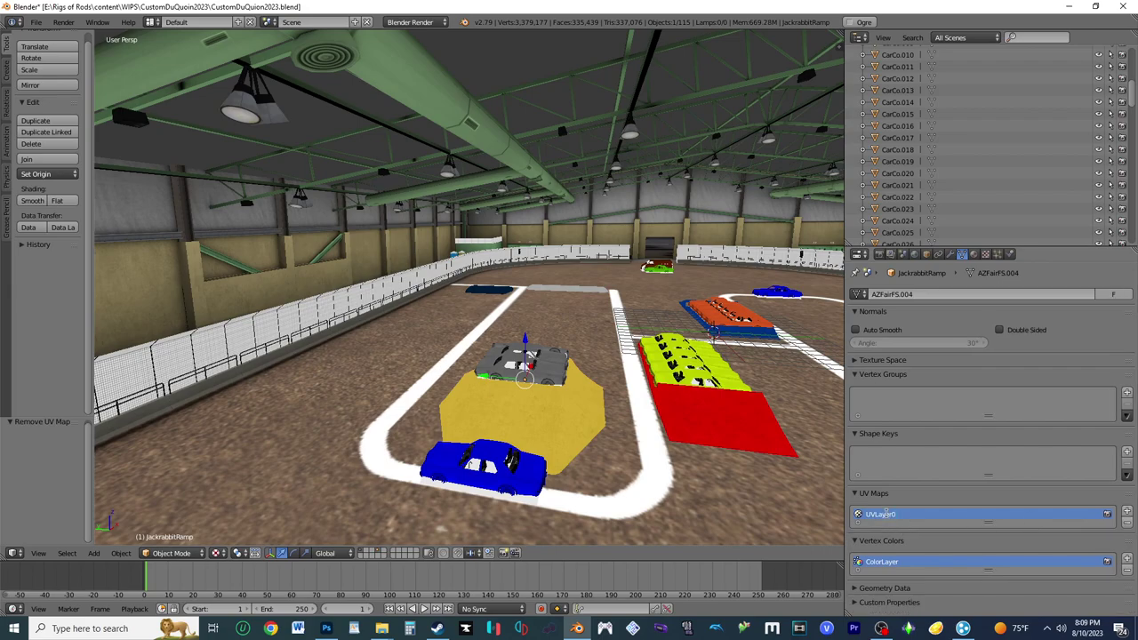
Step: Go through the gray cars on the yellow ramp and name their UV maps UVLayer0
right_click(549, 376)
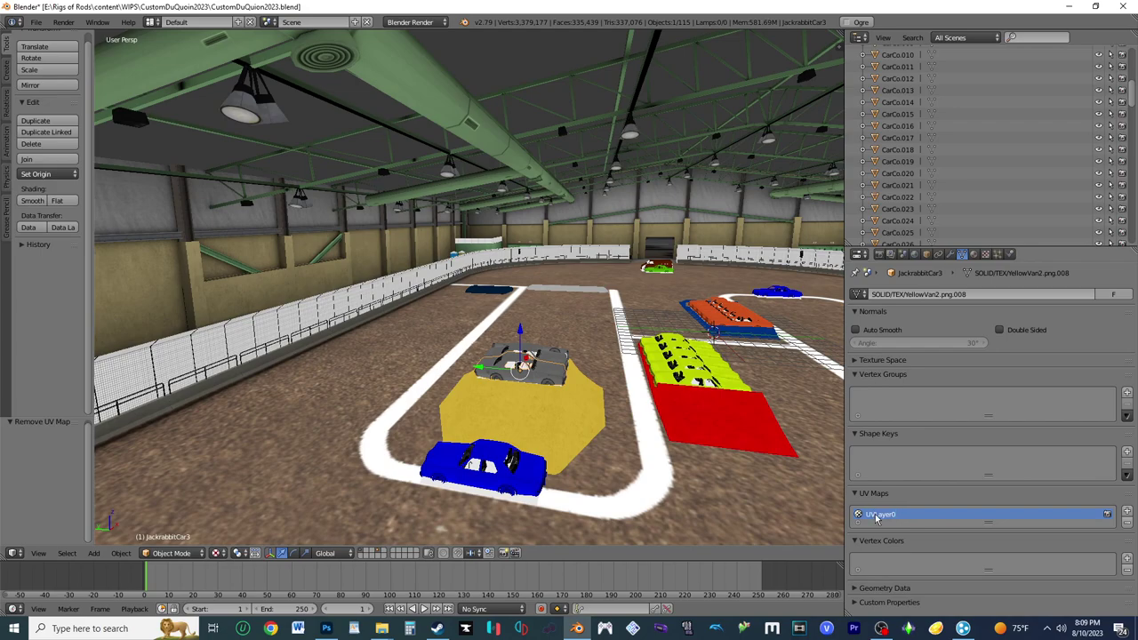
right_click(554, 365)
double_click(876, 514)
key("ctrl+c")
type("UVMap")
key("Return")
right_click(557, 351)
double_click(875, 510)
key("ctrl+v")
Step: Rename the dark blue ramp's UV map as UVLayer0 and check the UV map name of the gray SkillRoller
right_click(490, 292)
double_click(876, 514)
type("UVLayer0")
key("Return")
right_click(579, 291)
right_click(582, 290)
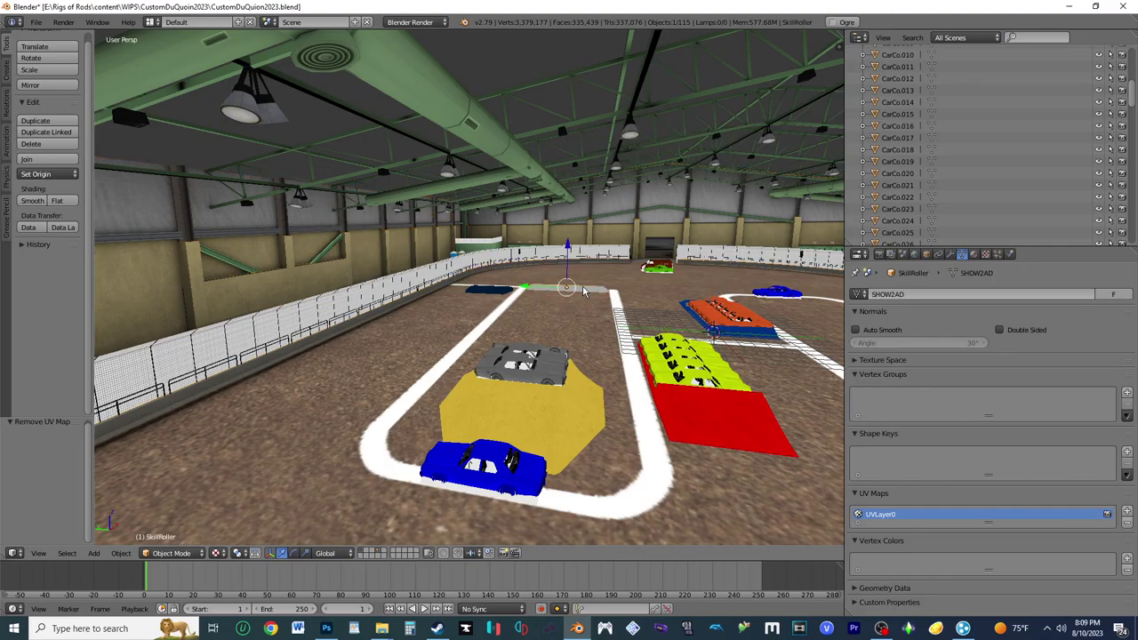
Step: Bring the whole arena into view and enlarge the scene's object list over the mesh properties
key("shift+f")
key("w")
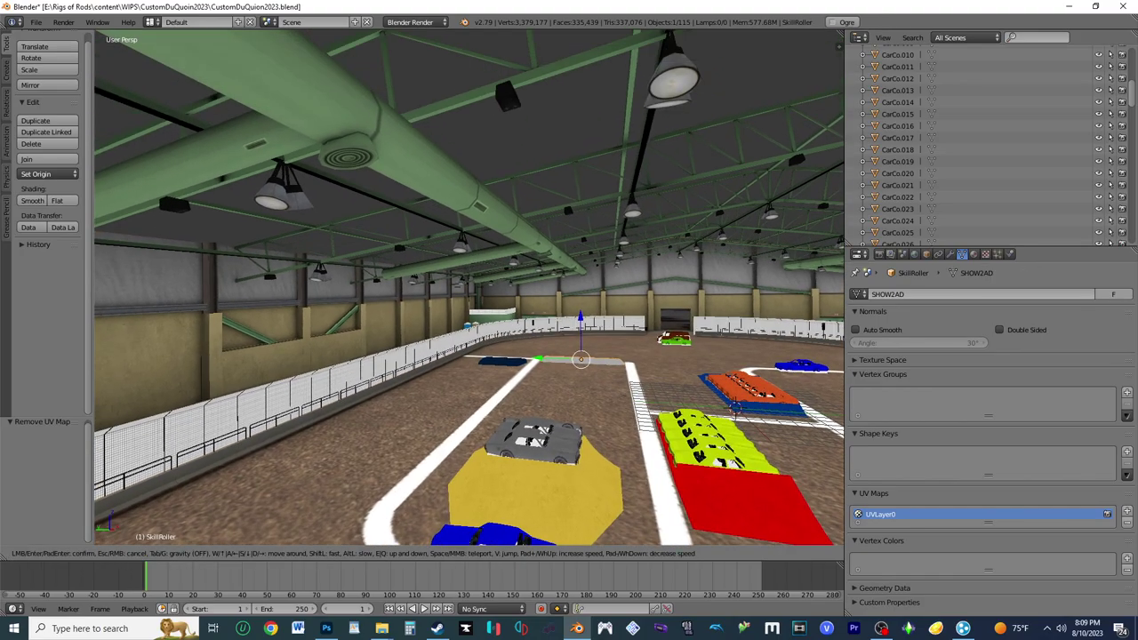
key("s")
key("w")
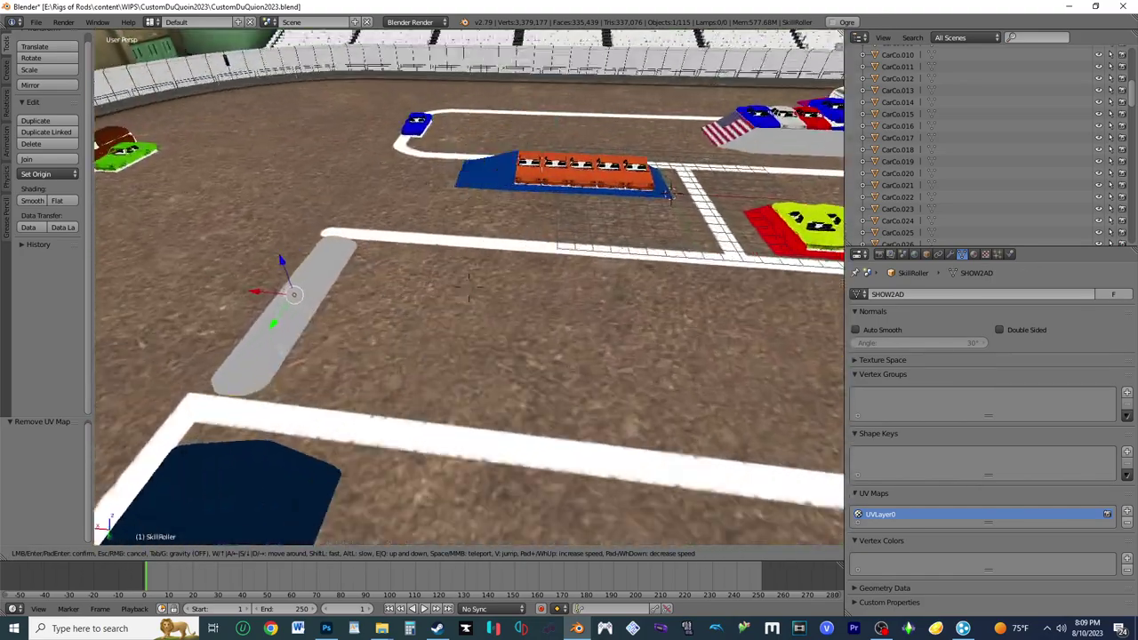
key("s")
key("w")
key("s")
left_click(470, 289)
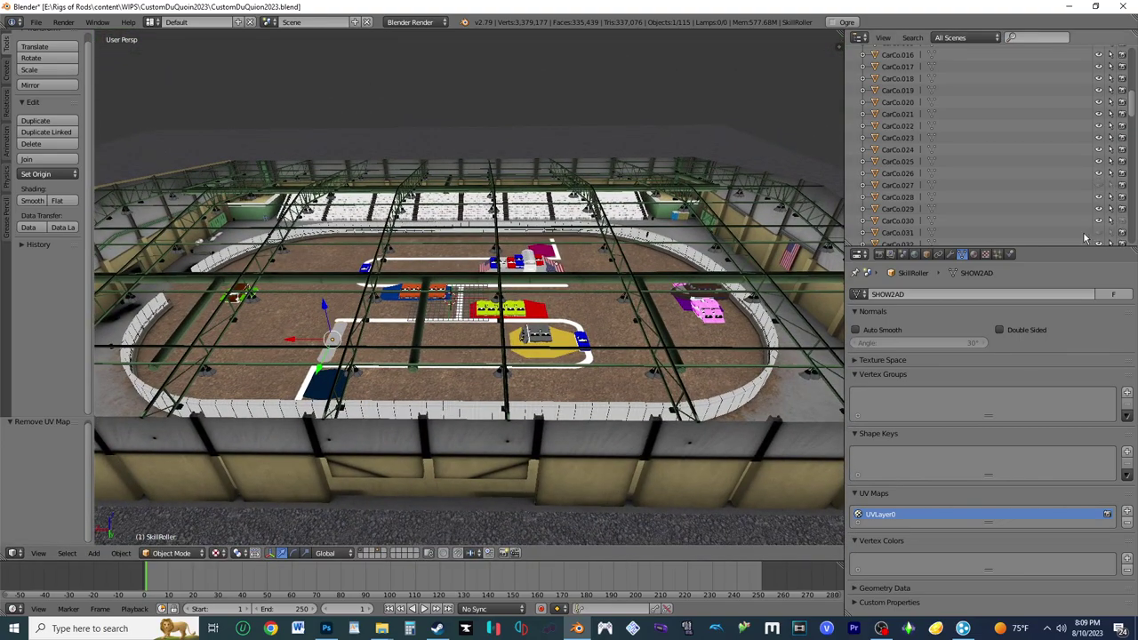
left_click_drag(1049, 251, 1032, 547)
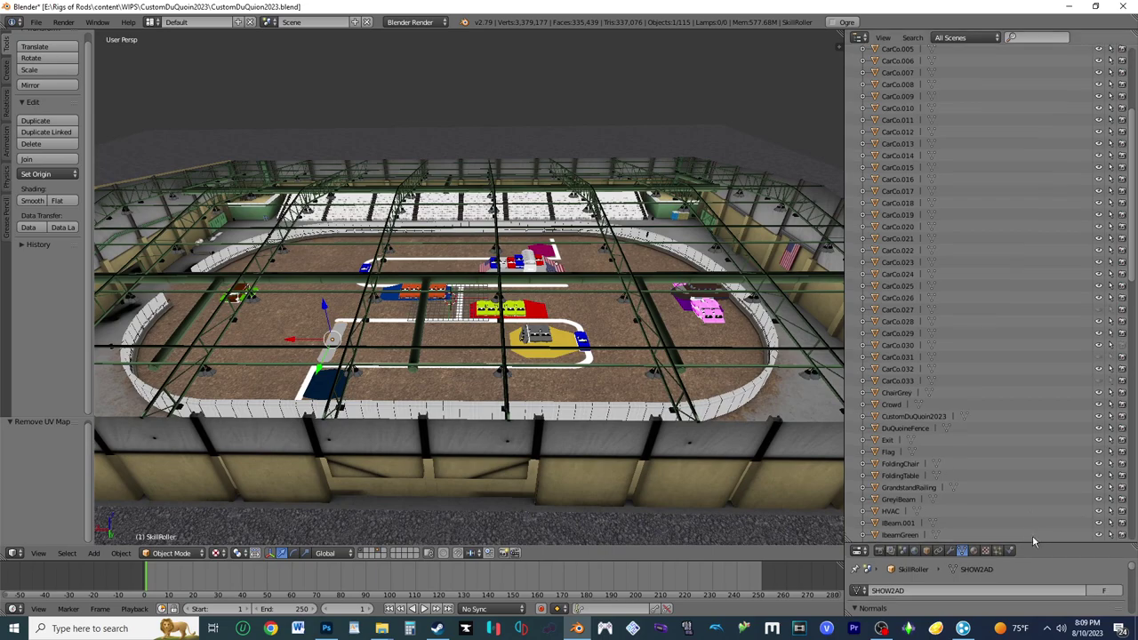
Step: Hide all the cars from SOLID/TEX/YellowVan2.png.000 through SOLID/TEX/YellowVan2.png.029
scroll(1059, 440, "down", 6)
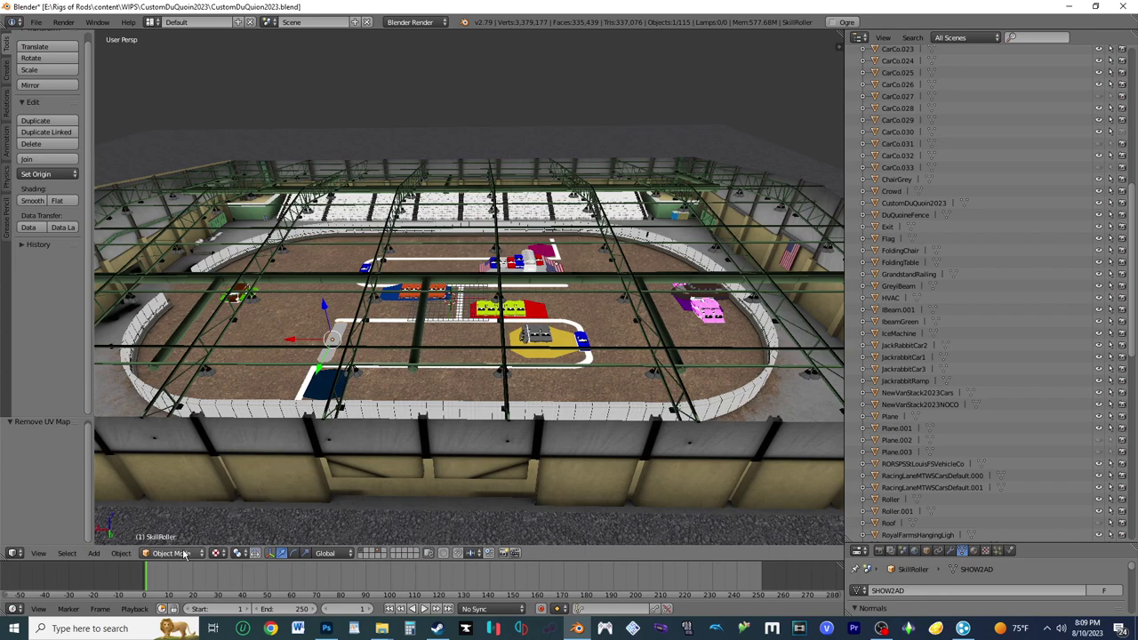
right_click(582, 347)
scroll(1081, 311, "down", 6)
left_click_drag(1099, 309, 1103, 533)
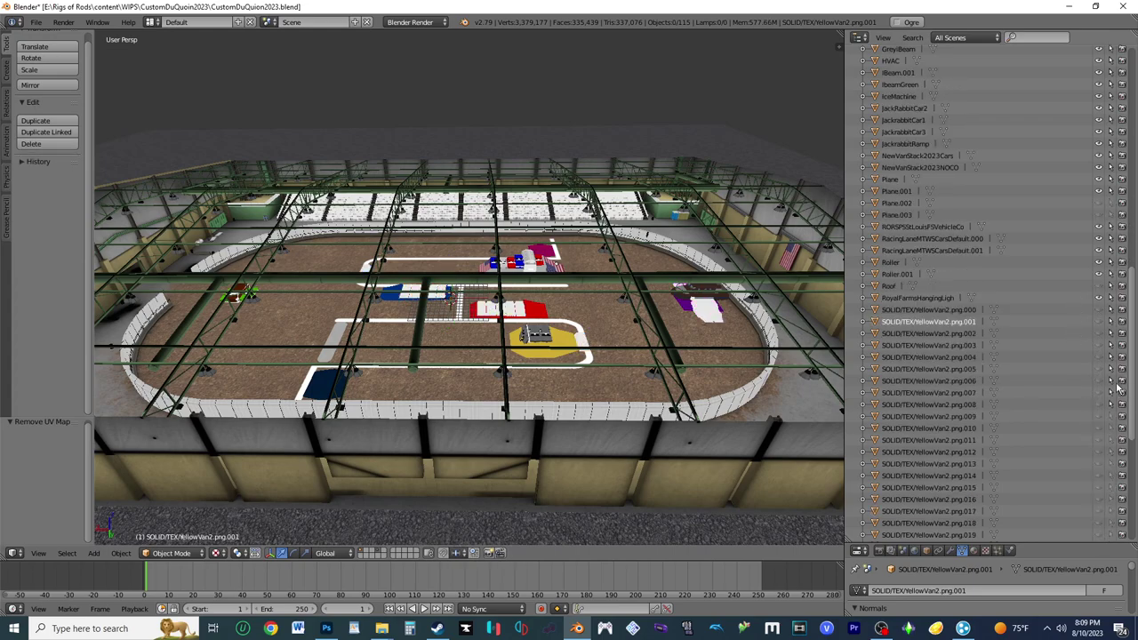
scroll(1105, 321, "down", 8)
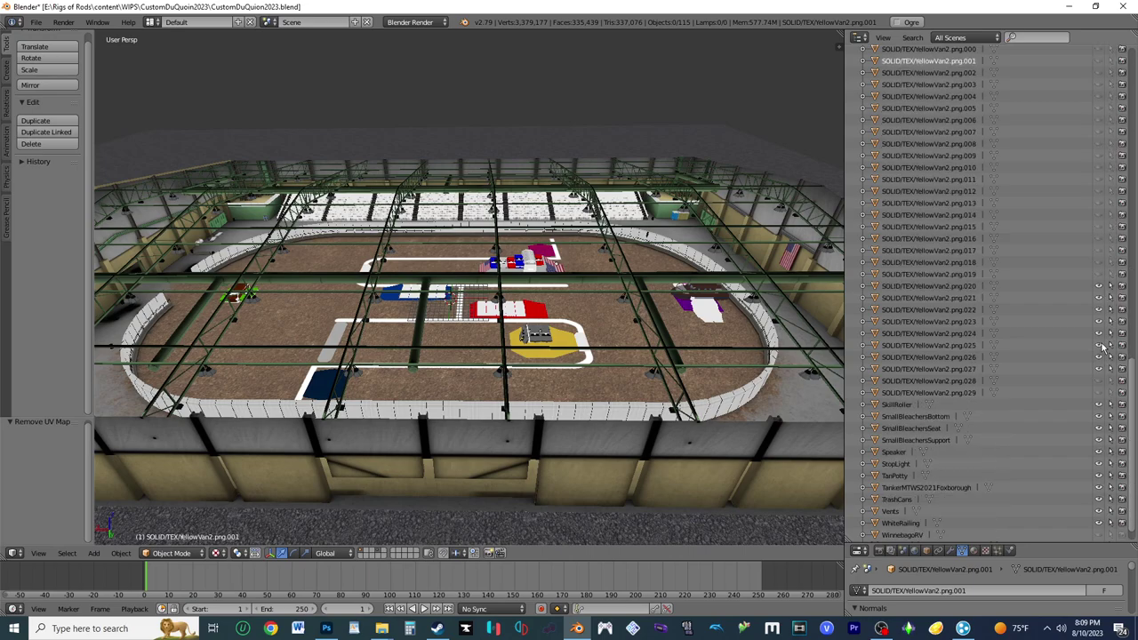
left_click_drag(1099, 285, 1101, 390)
Step: Hide the brown boat 780dUIDweasel-tex above the purple ramp
right_click(707, 295)
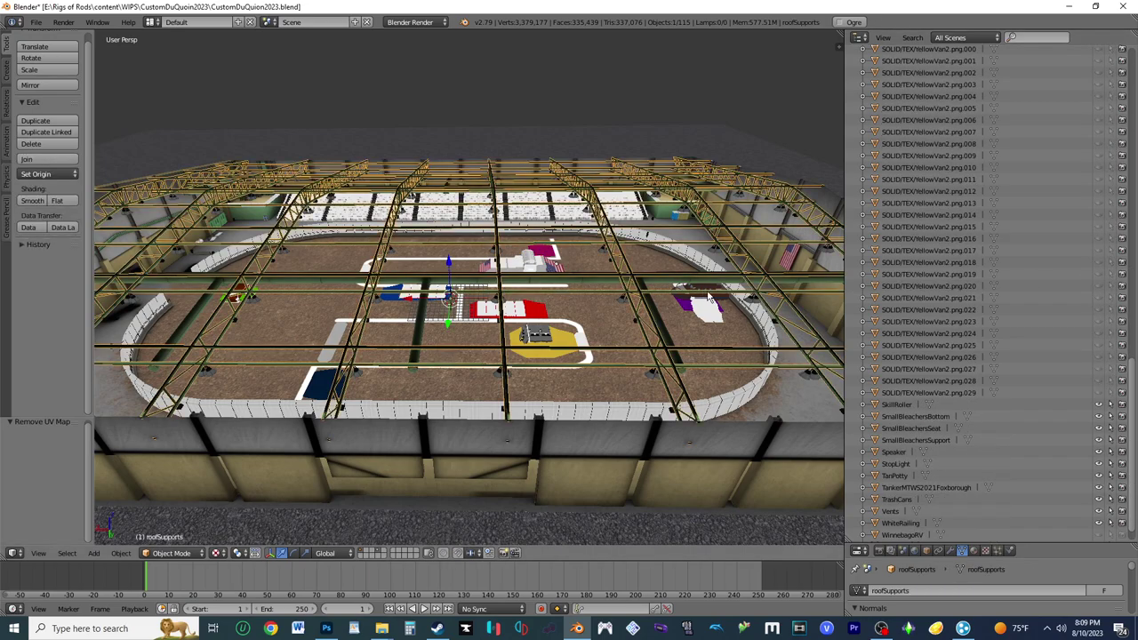
right_click(709, 295)
scroll(1023, 445, "up", 10)
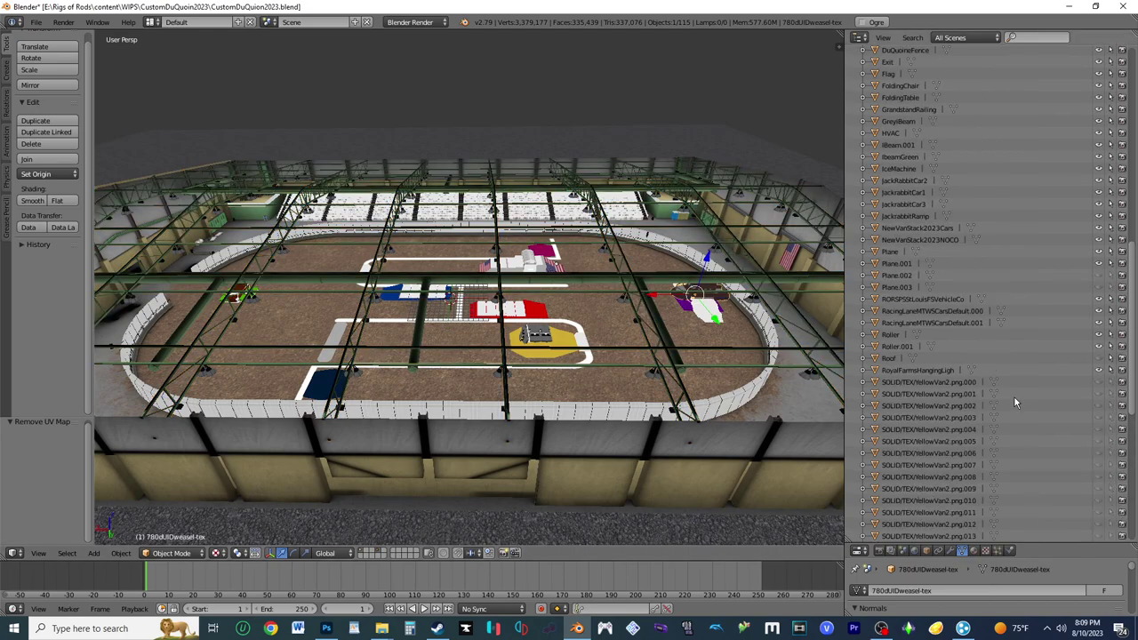
scroll(1016, 391, "up", 6)
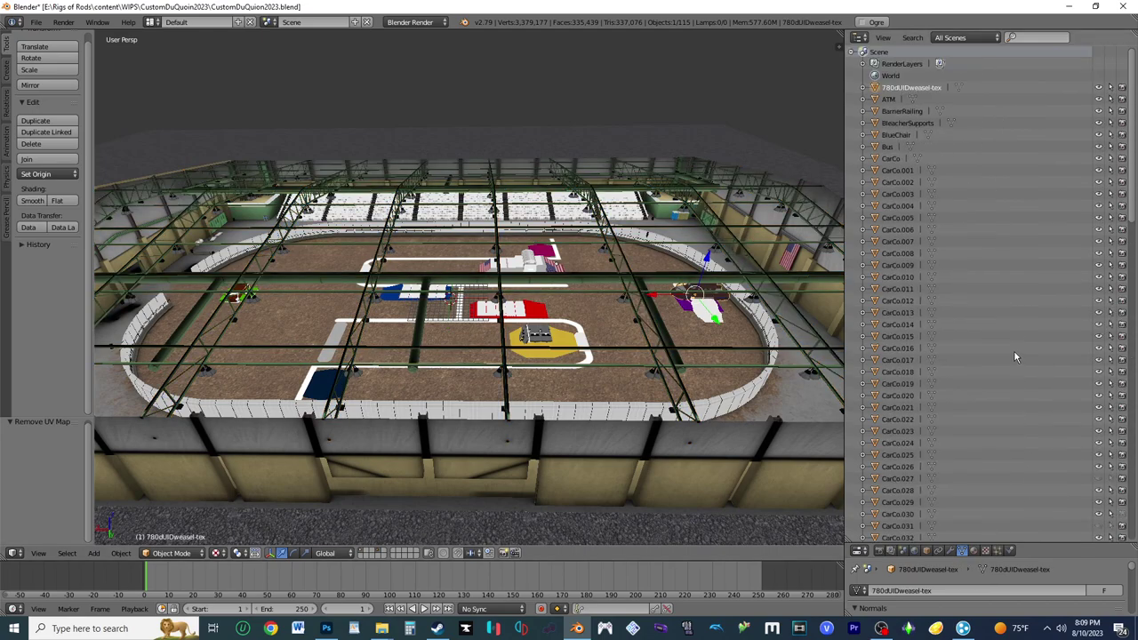
left_click(1106, 88)
Step: Hide the gray jackrabbit cars on the yellow ramp, including JackrabbitCar3
right_click(545, 336)
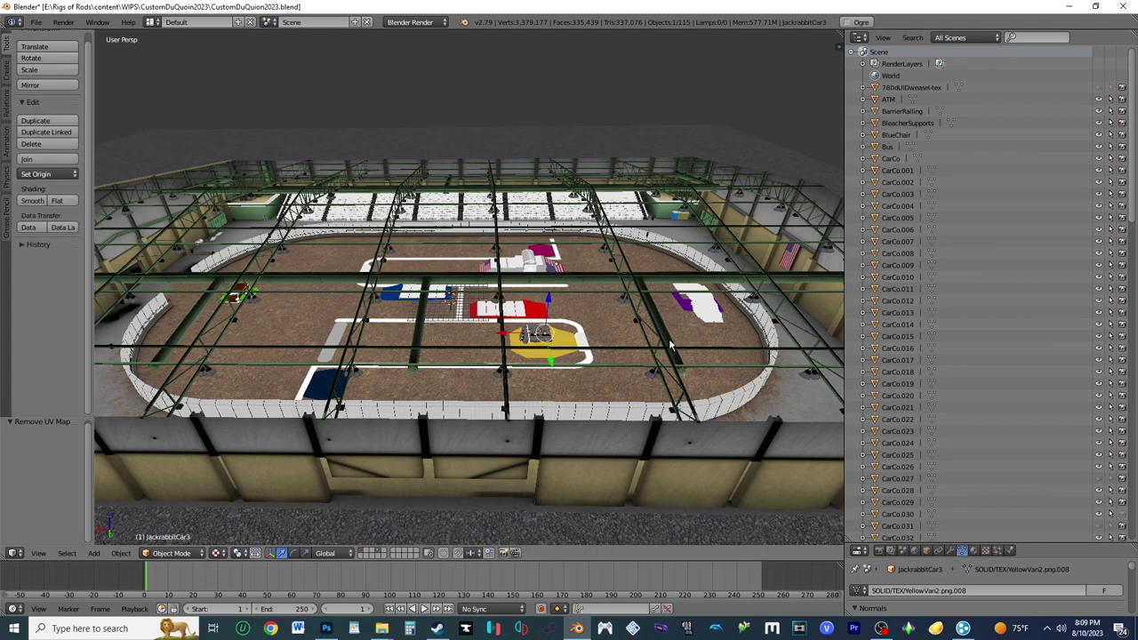
scroll(1016, 236, "down", 8)
left_click(1109, 373)
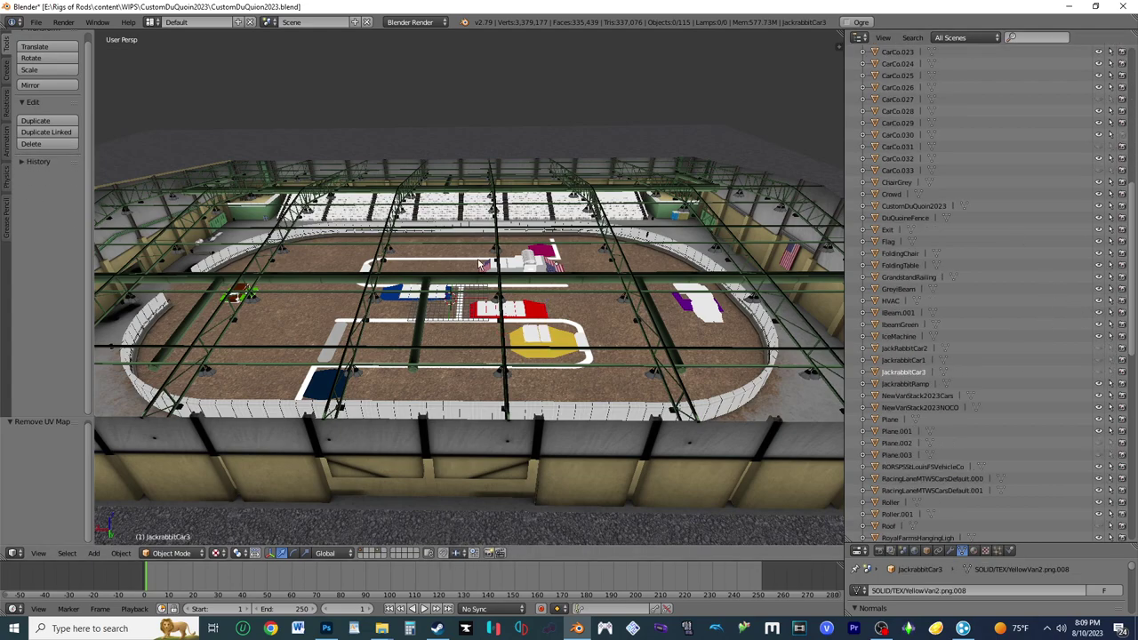
Step: Hide the van stack NewVanStack2023Cars at the far end of the arena
right_click(235, 295)
scroll(988, 384, "down", 6)
left_click(1100, 255)
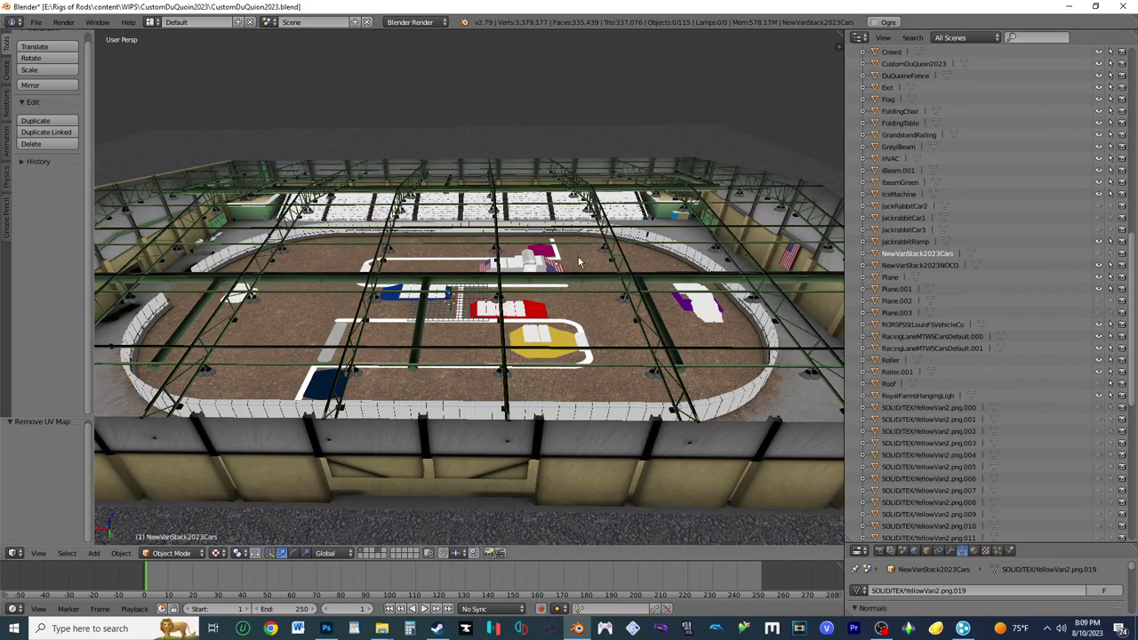
Step: Hide the Bus standing between the flag-painted ramps
right_click(532, 260)
scroll(1032, 276, "up", 10)
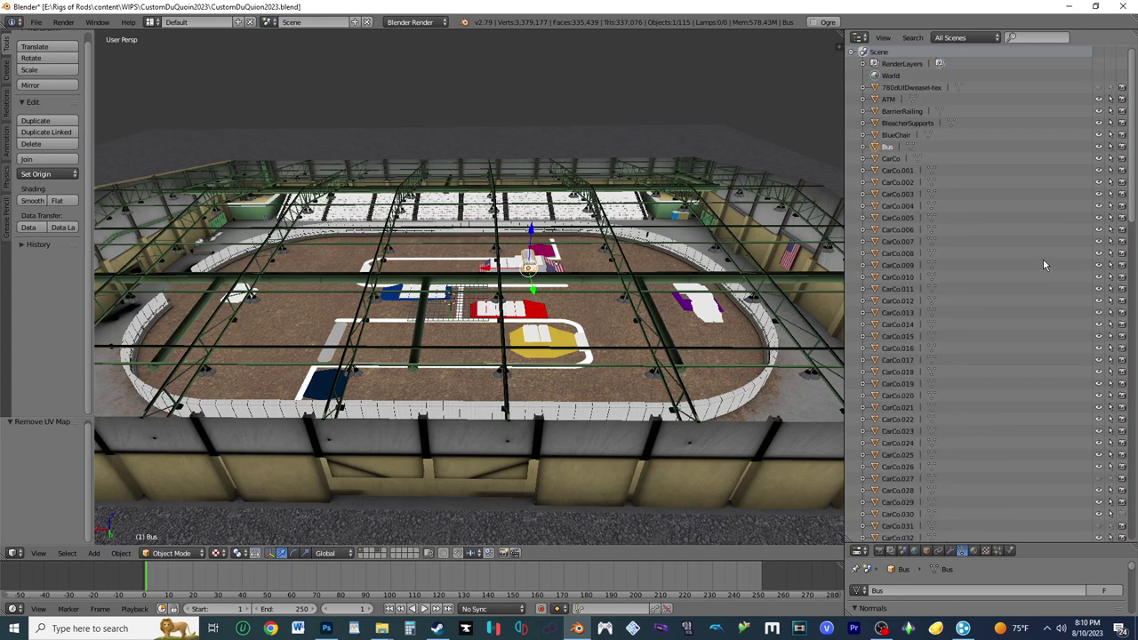
left_click(1109, 147)
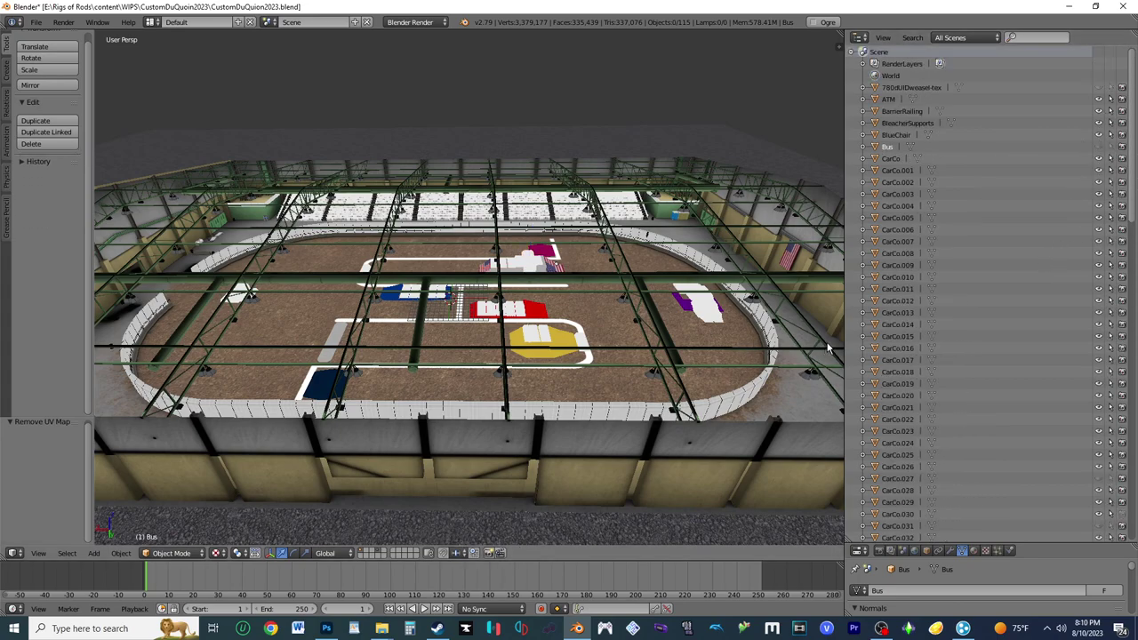
Step: Hide the collision boxes CarCo through CarCo.026 and CarCo.028 through CarCo.030
scroll(996, 253, "down", 3)
scroll(991, 262, "up", 3)
left_click_drag(1099, 160, 1101, 478)
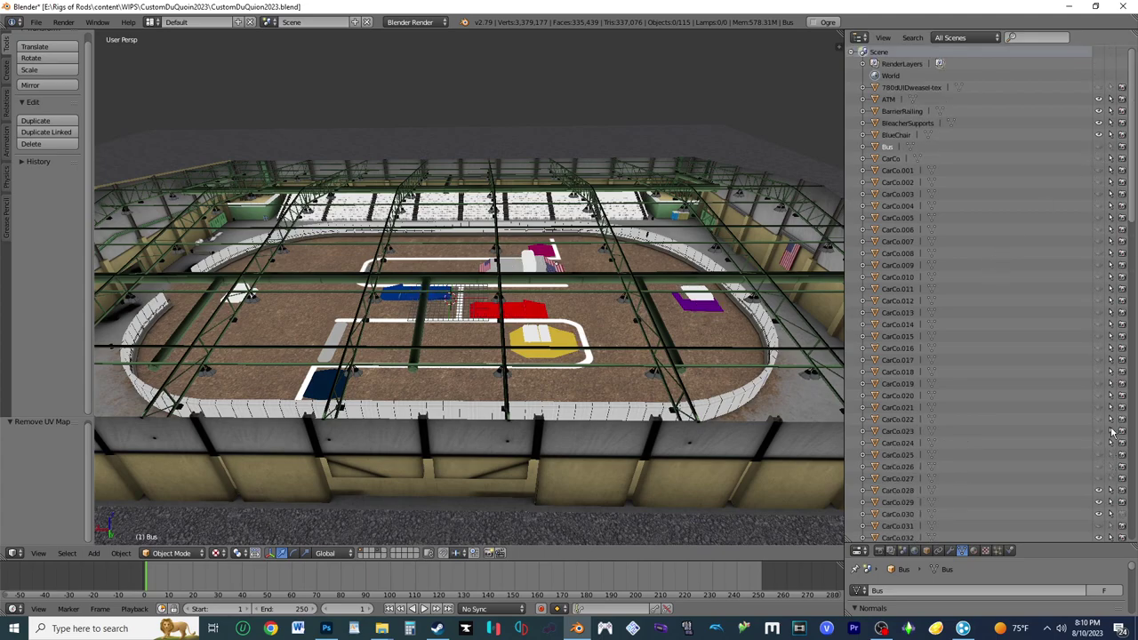
right_click(549, 336)
left_click_drag(1099, 491, 1100, 527)
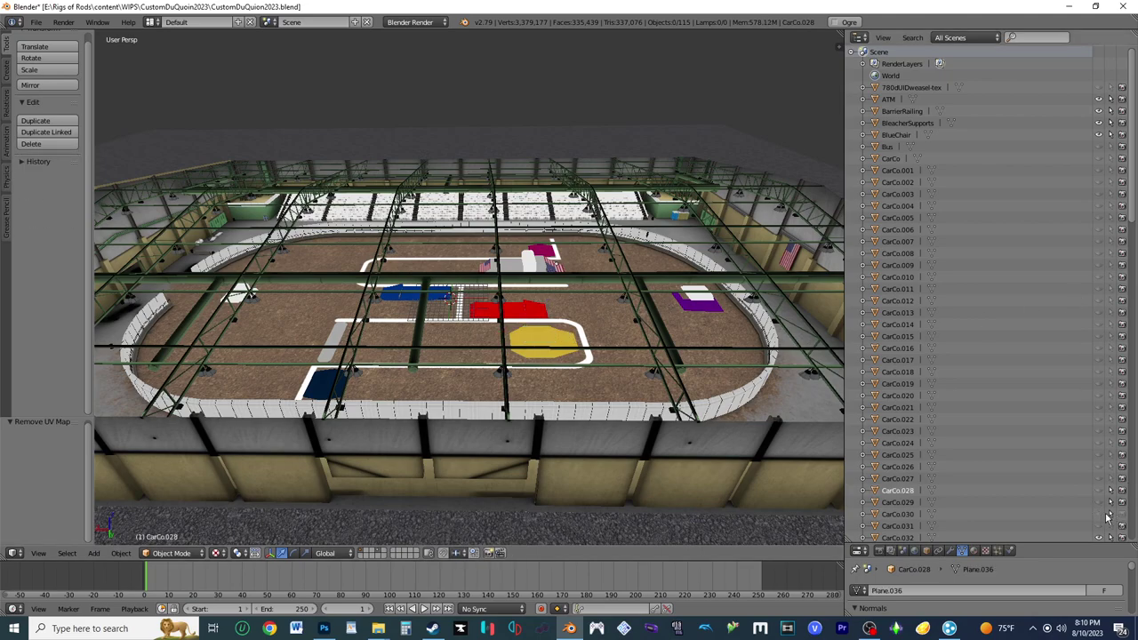
Step: Hide the remaining collision objects CarCo.032, CarCo.033, RORSPSStLouisFSVehicleCo and NewVanStack2023NOCO
scroll(1113, 467, "down", 3)
scroll(1113, 467, "down", 4)
left_click(1103, 279)
right_click(526, 262)
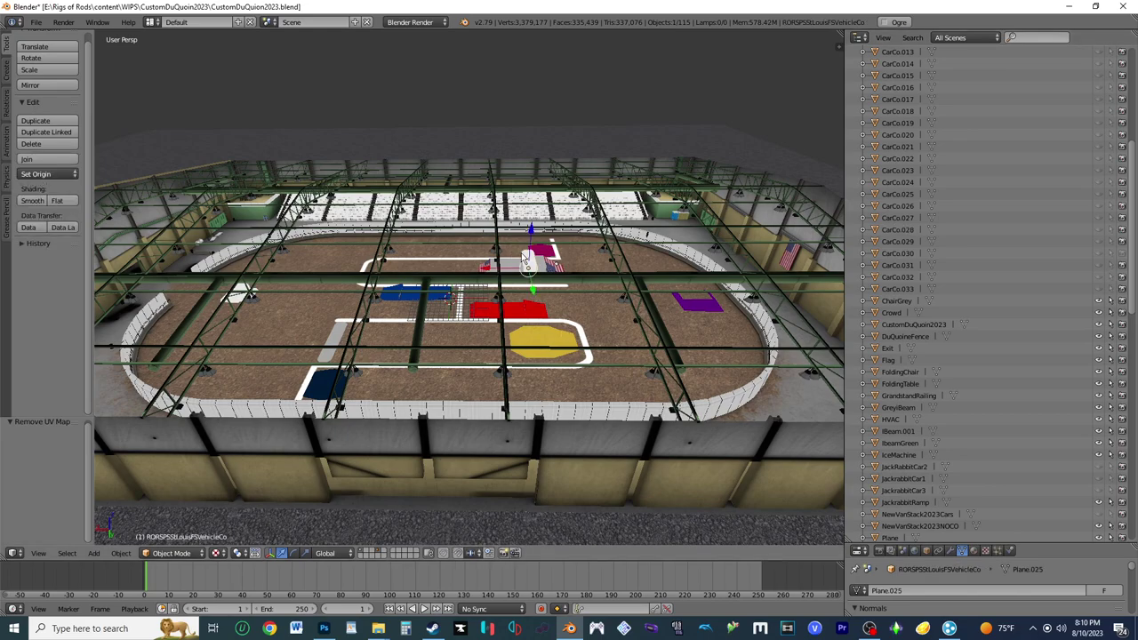
scroll(1039, 468, "down", 8)
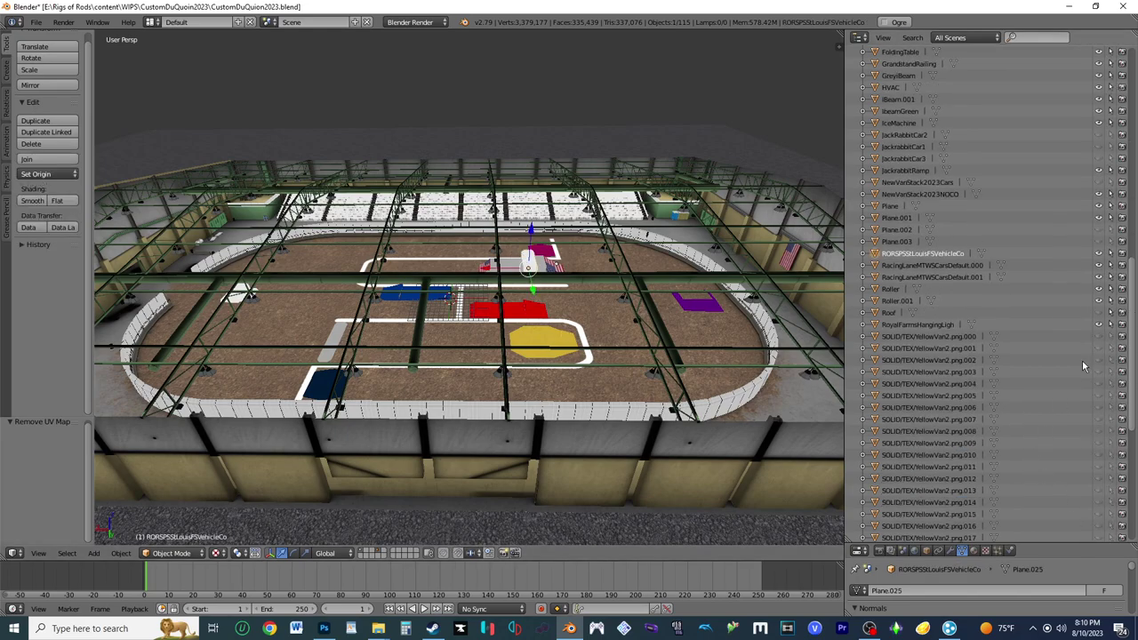
left_click(1100, 254)
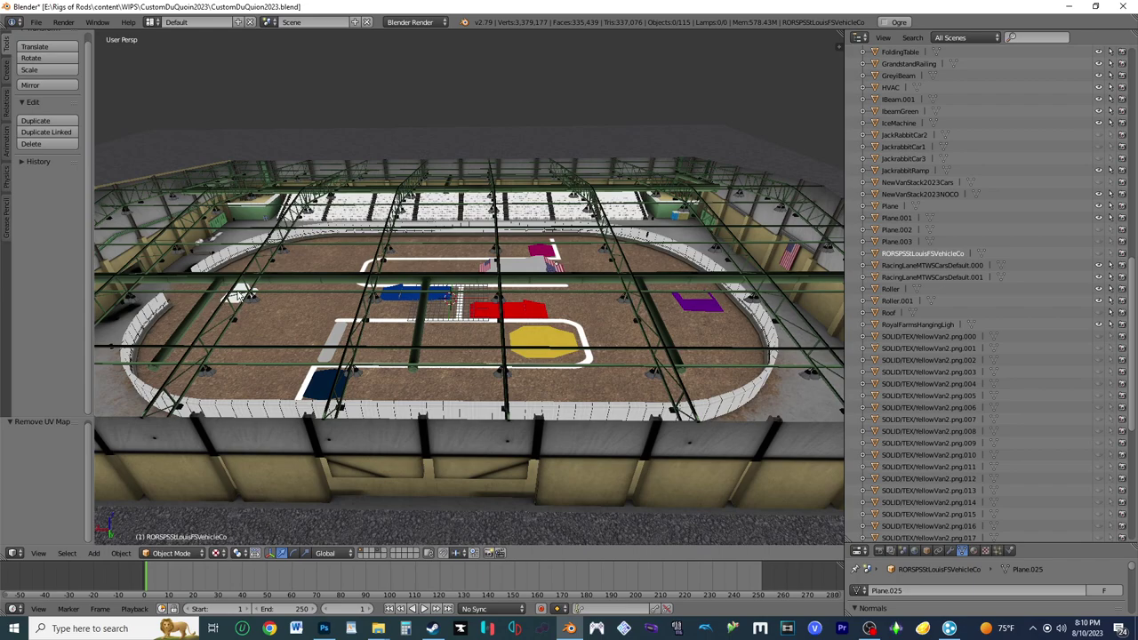
left_click(921, 194)
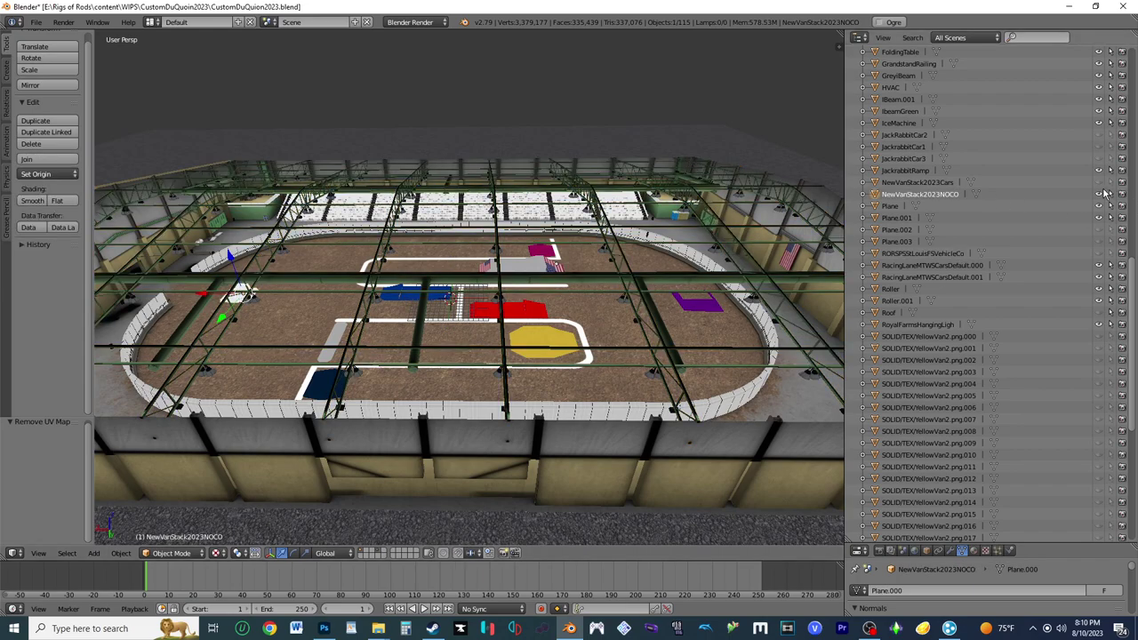
left_click(1101, 194)
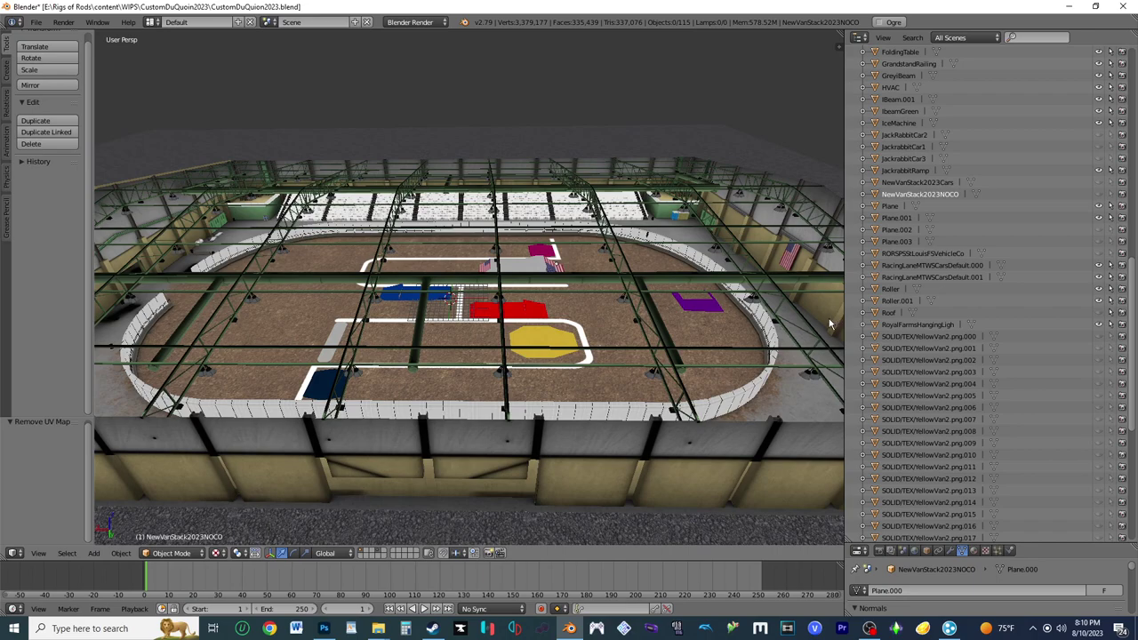
Step: Make the arena's Roof object visible again
left_click(958, 278)
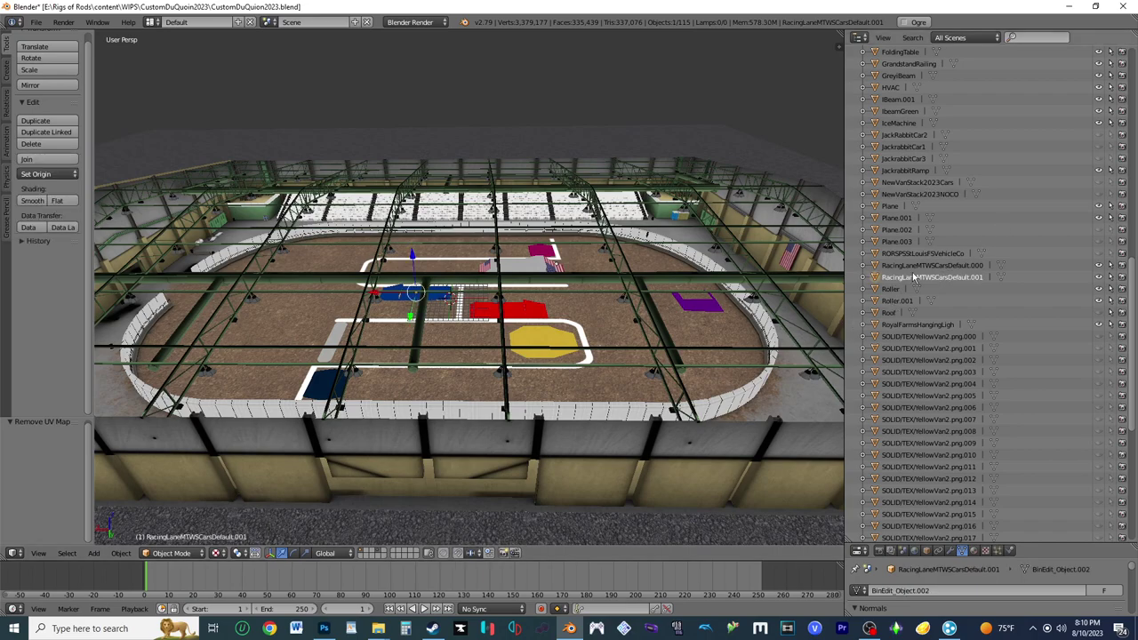
scroll(1043, 308, "down", 8)
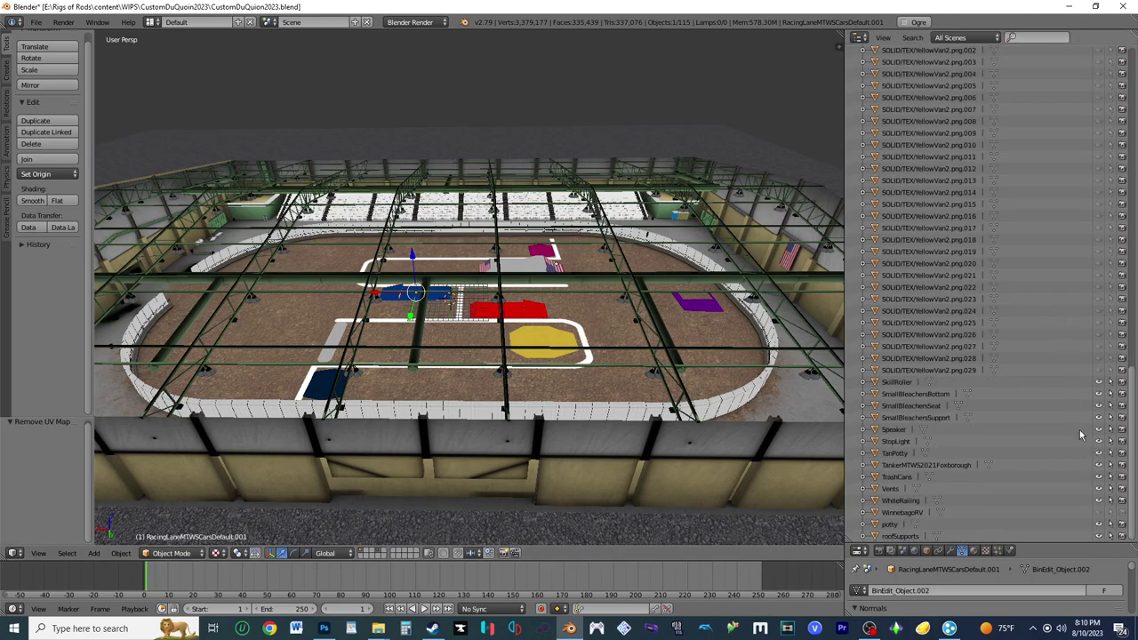
scroll(1056, 381, "up", 7)
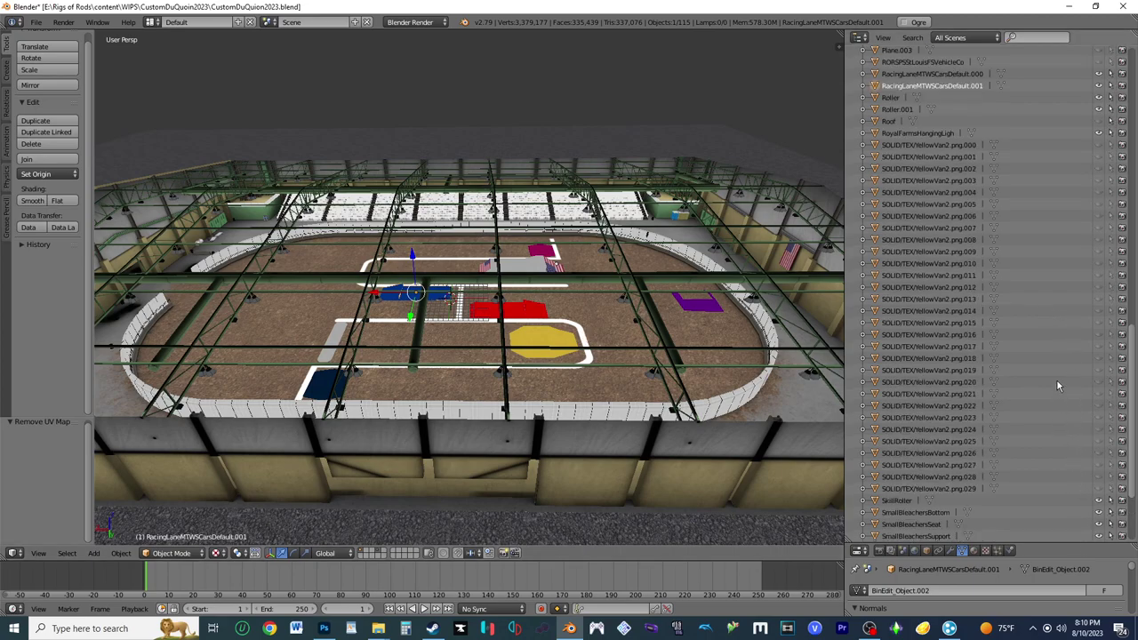
left_click(1099, 263)
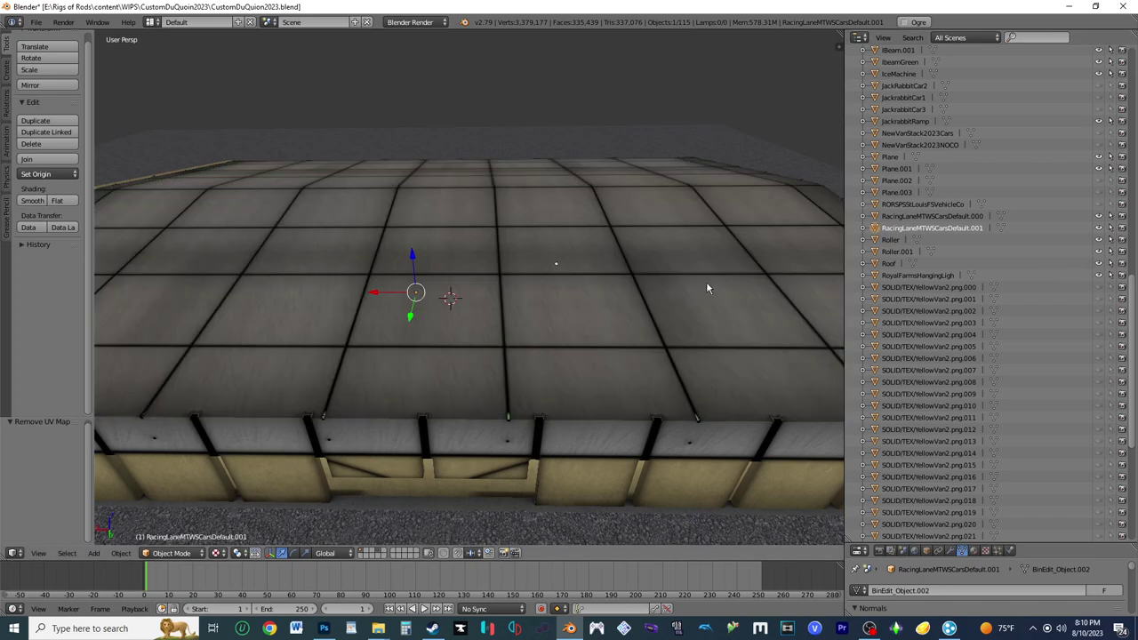
Step: Select all visible arena objects and join them into a single mesh with Roof as the active object
key("a")
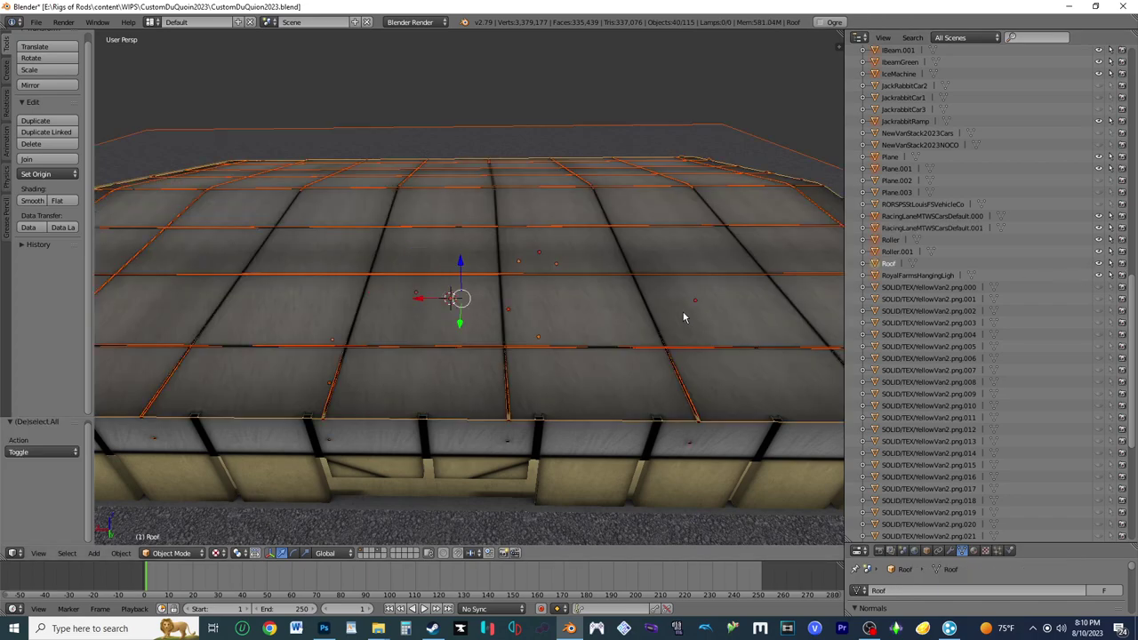
key("a")
key("a")
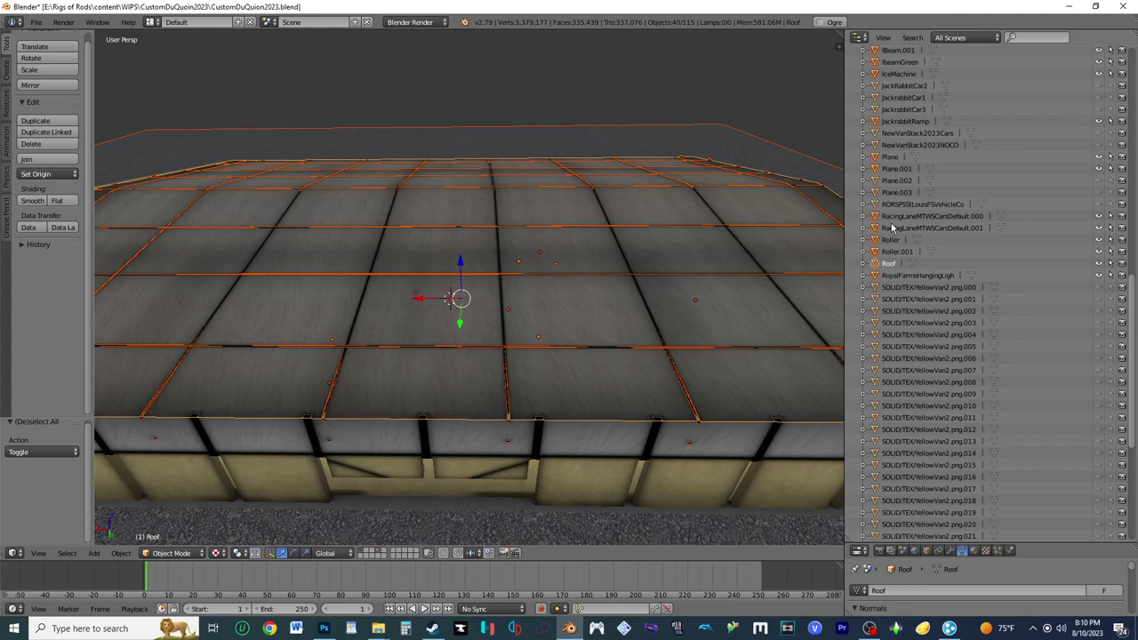
scroll(857, 287, "up", 5)
scroll(899, 310, "down", 3)
scroll(650, 329, "down", 10)
scroll(655, 324, "up", 4)
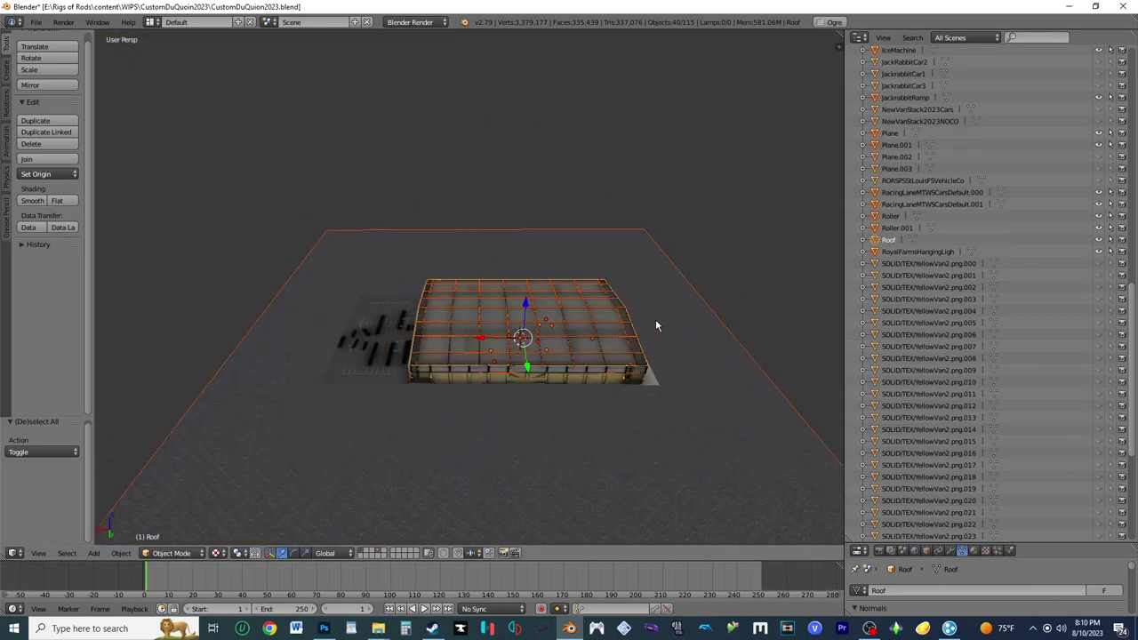
key("ctrl+j")
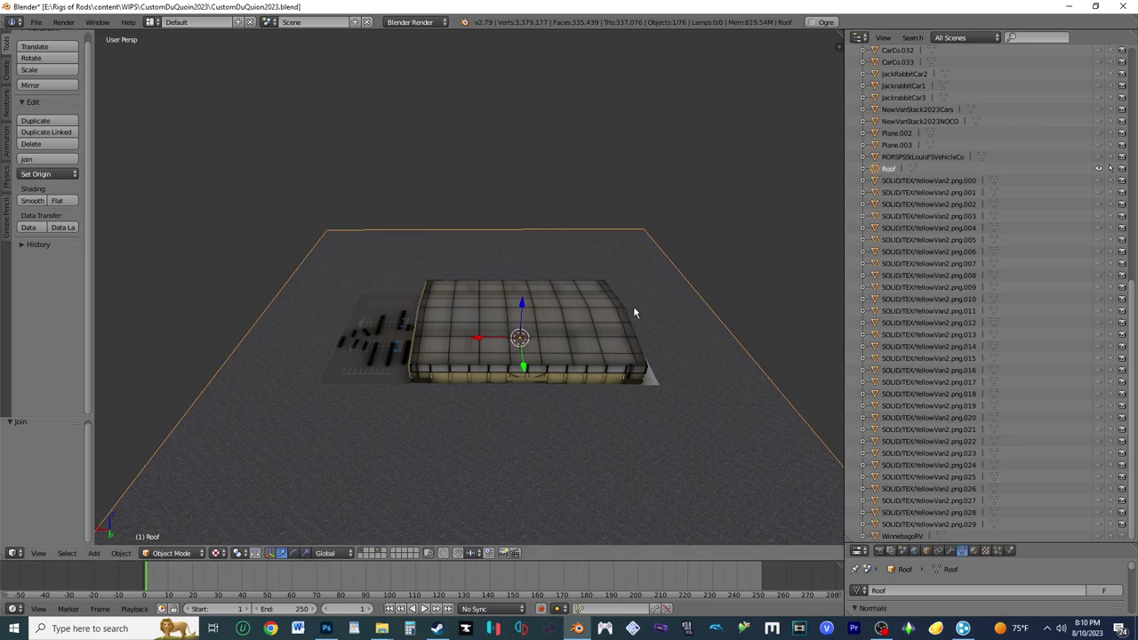
Step: Fly around the joined arena to check it and rename the Roof object CustomDuQuoin2023Floor
key("shift+f")
key("w")
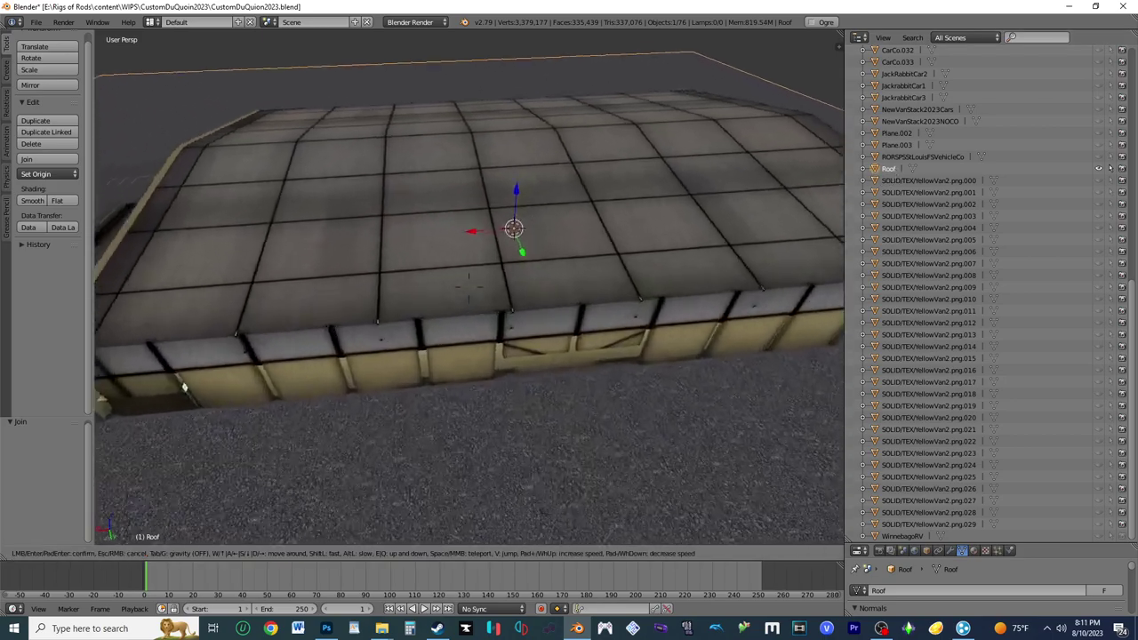
key("w")
key("s")
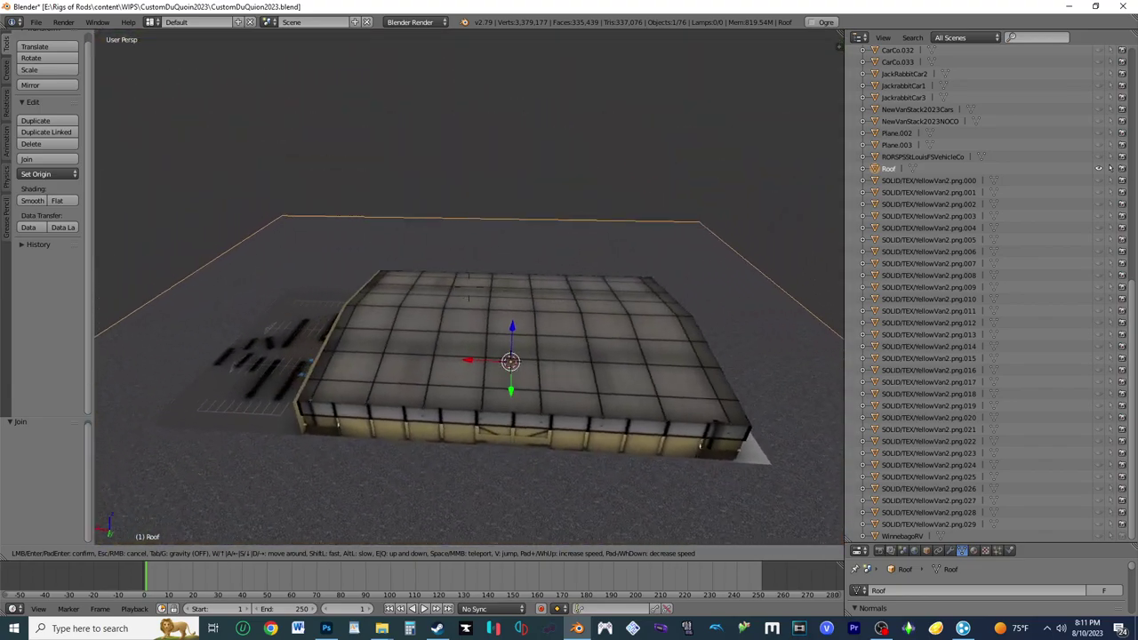
key("Return")
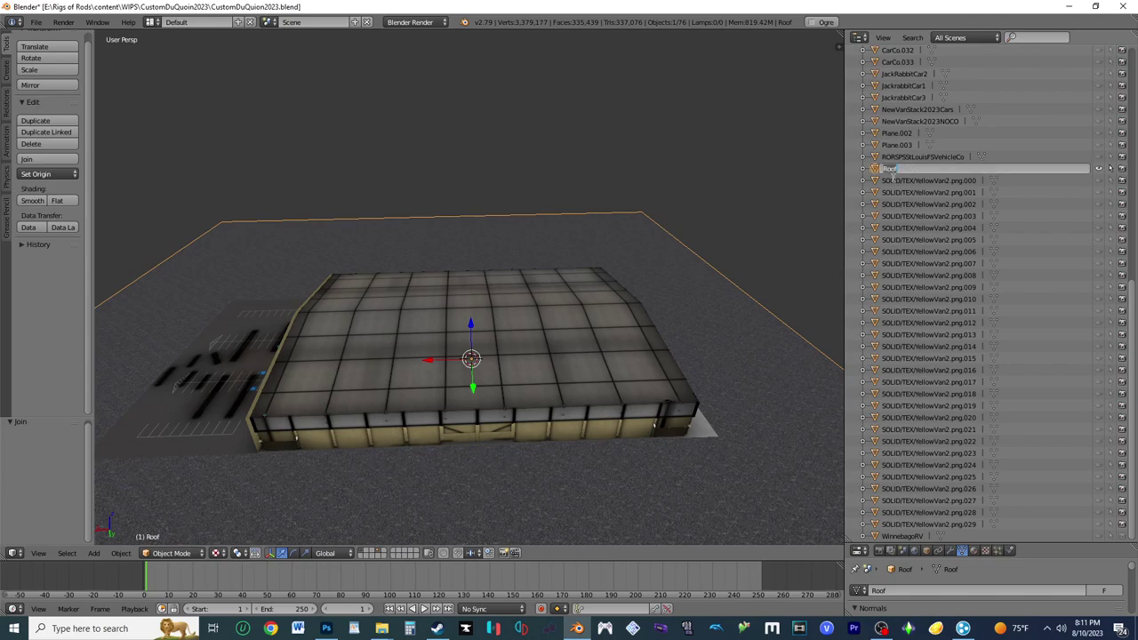
key("BackSpace")
type("CustomDuQuoin2023Floor")
key("Return")
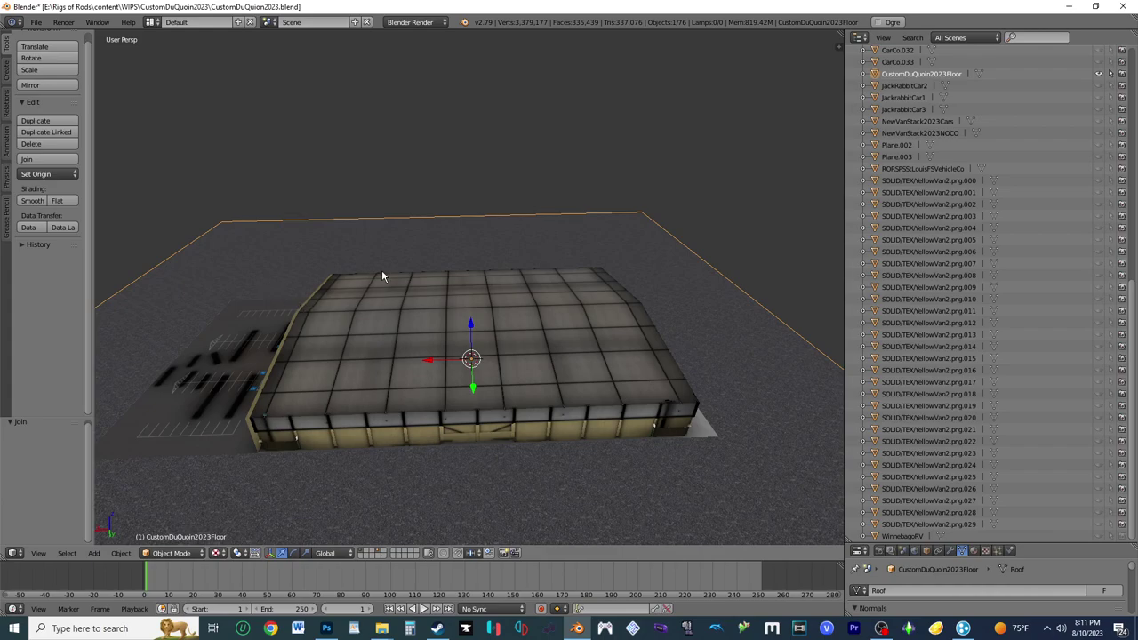
Step: Apply the location, rotation and scale of the CustomDuQuoin2023Floor object
key("ctrl+a")
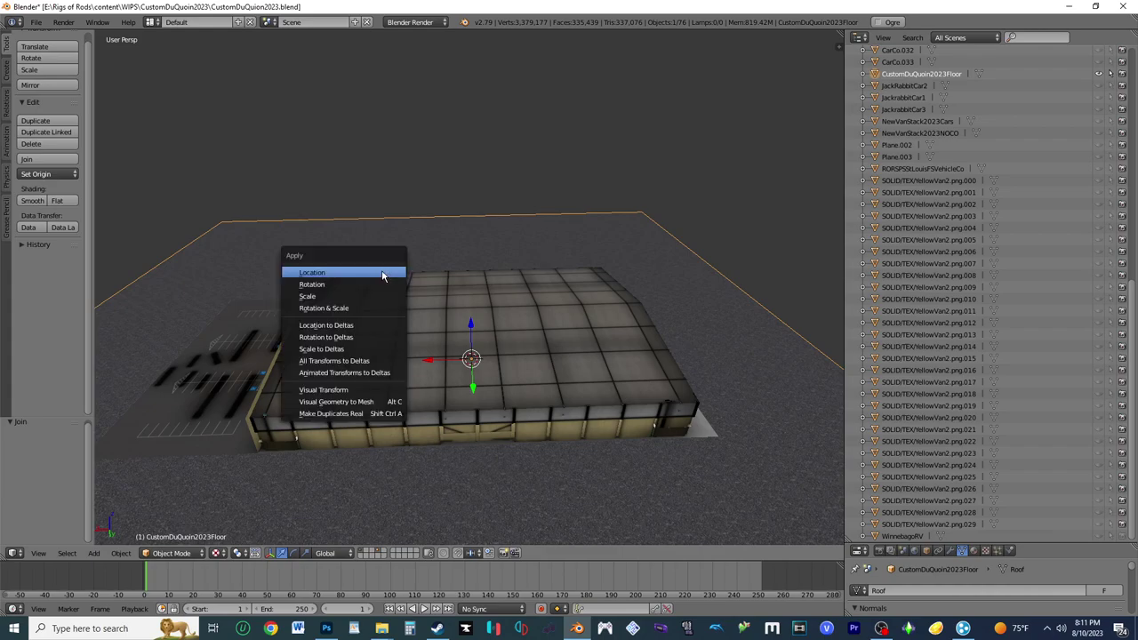
left_click(325, 308)
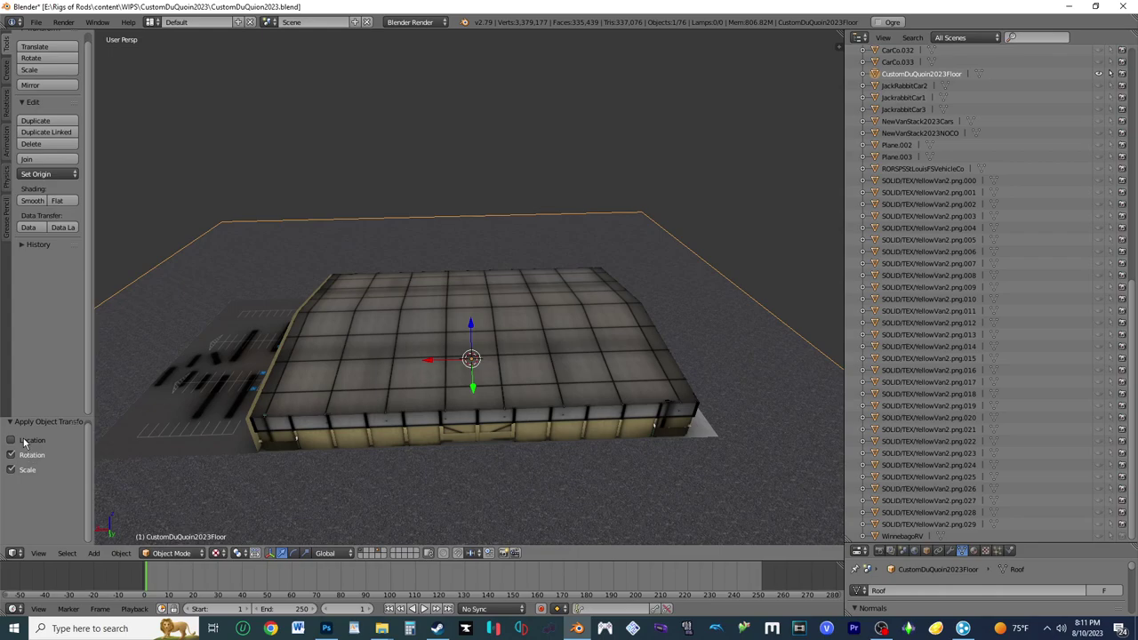
left_click(18, 444)
Step: Export the selected arena mesh in Ogre3D format under the file name CustomDuQuoin2023floor.material
left_click(36, 23)
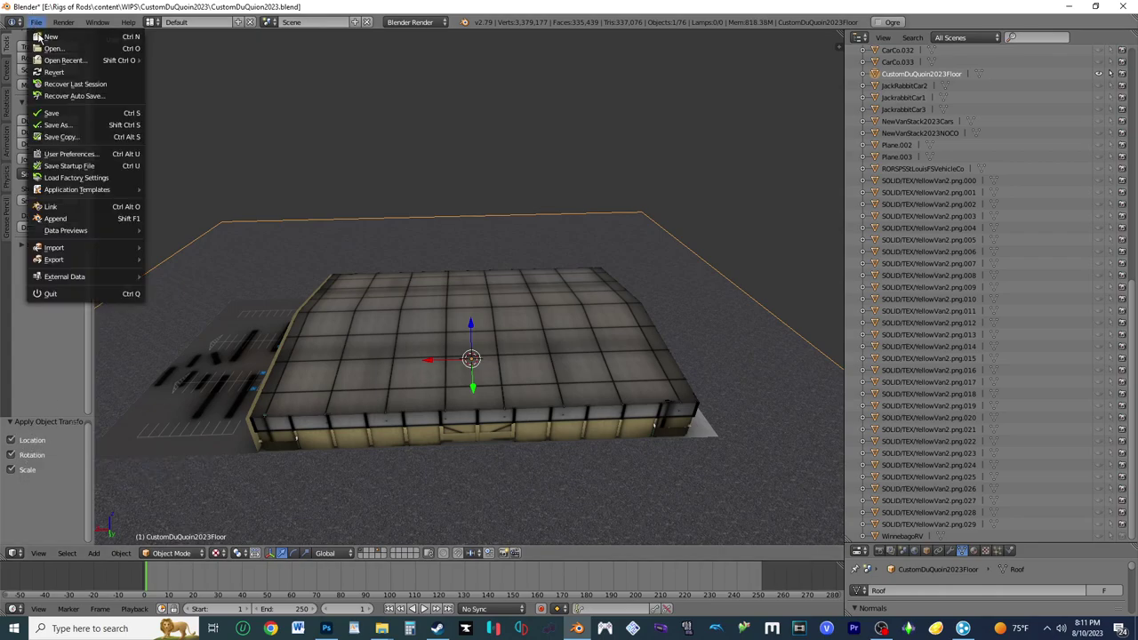
mouse_move(130, 260)
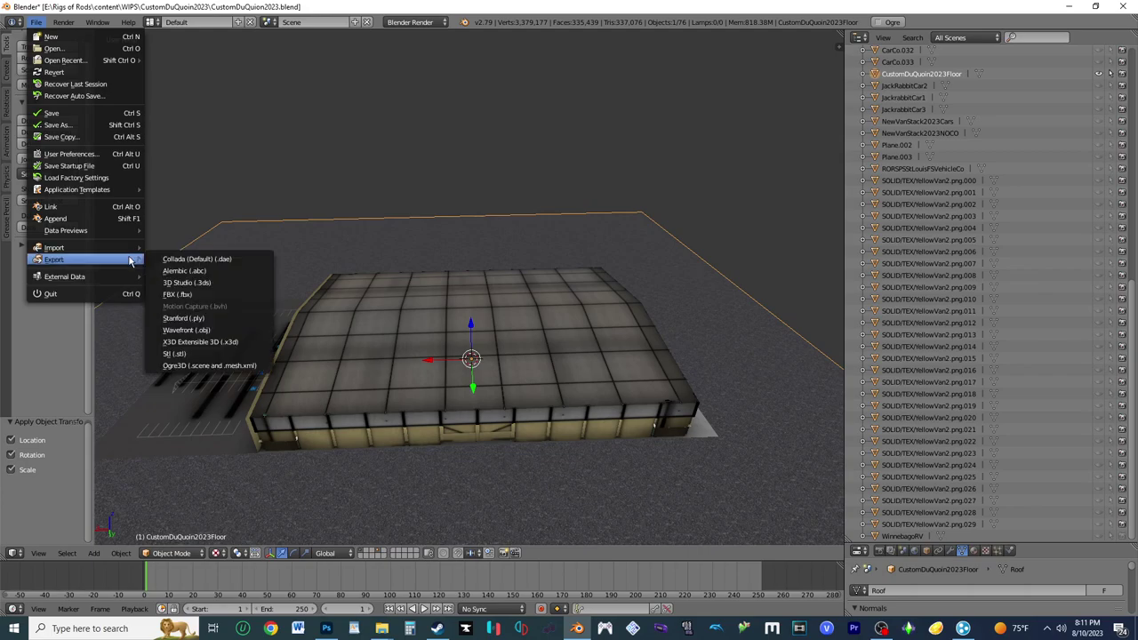
left_click(209, 366)
left_click(223, 67)
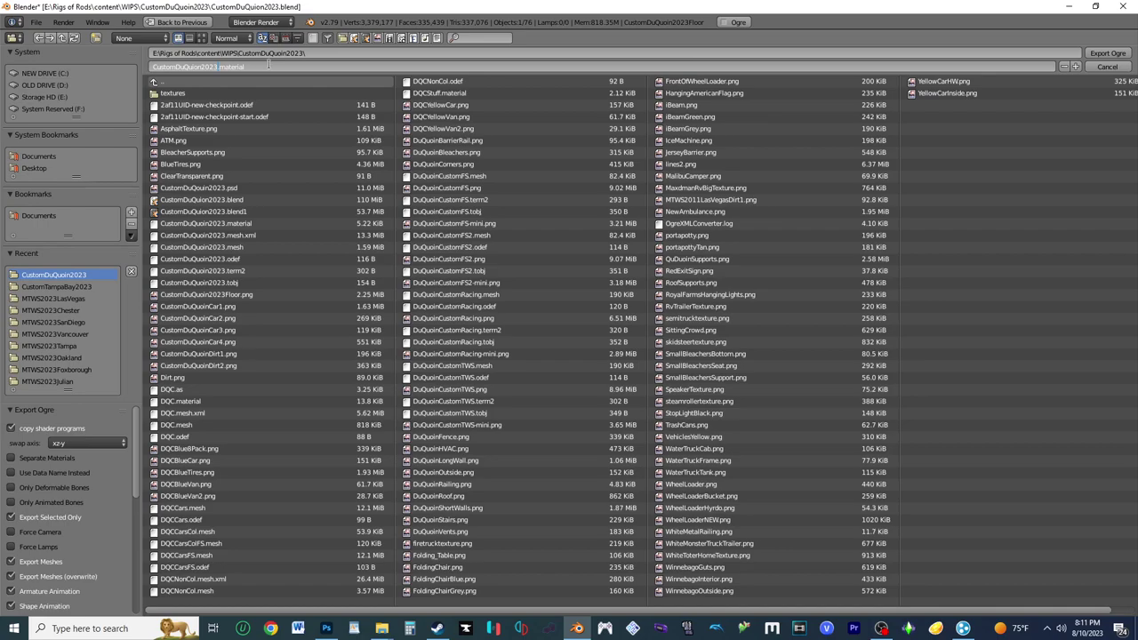
type("floor")
key("Return")
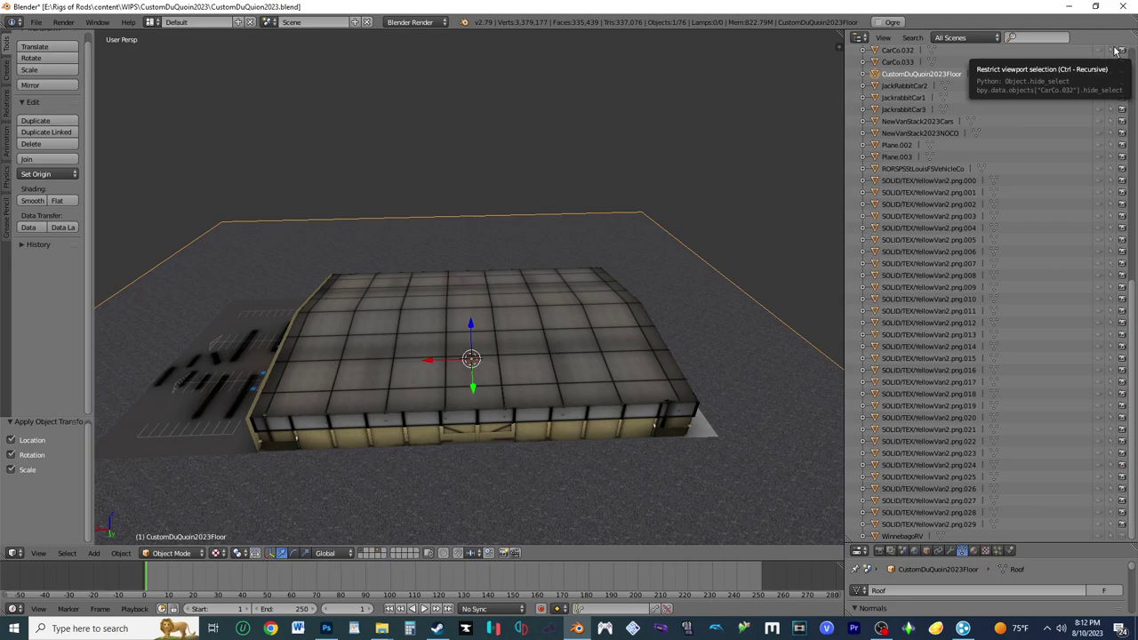
Step: Hide CustomDuQuoin2023Floor and unhide the 780dUIDweasel-tex and Bus objects
left_click(1108, 77)
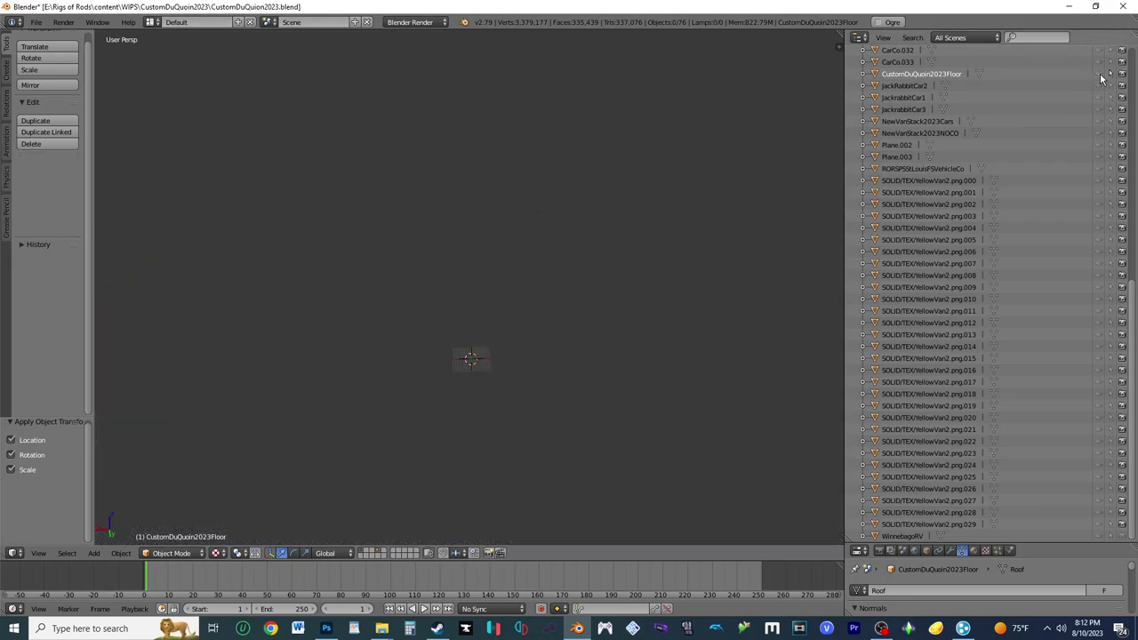
scroll(1058, 127, "up", 8)
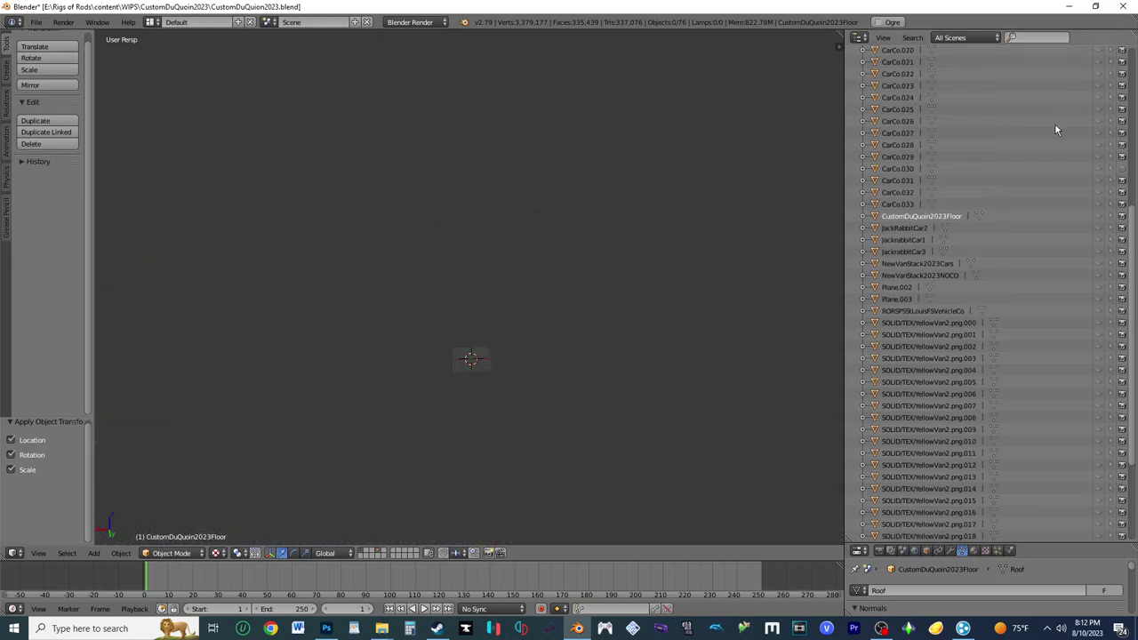
scroll(1058, 130, "up", 2)
left_click(1100, 88)
left_click(1101, 100)
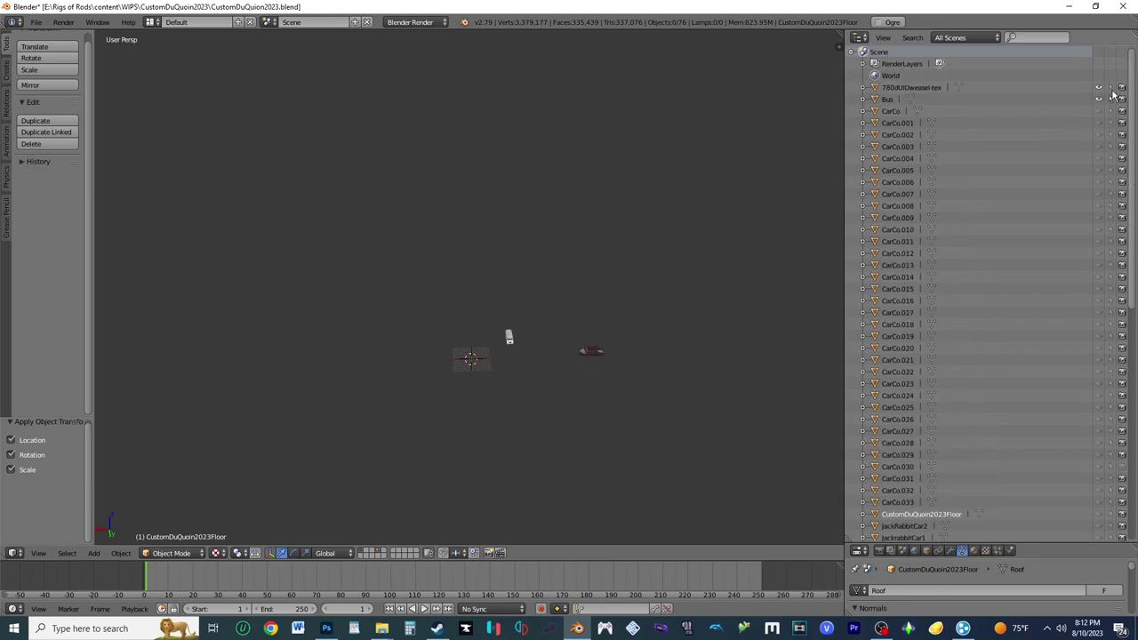
Step: Unhide JackRabbitCar2, JackrabbitCar1, JackrabbitCar3 and NewVanStack2023Cars and make them selectable
scroll(1092, 332, "down", 2)
scroll(1092, 332, "down", 3)
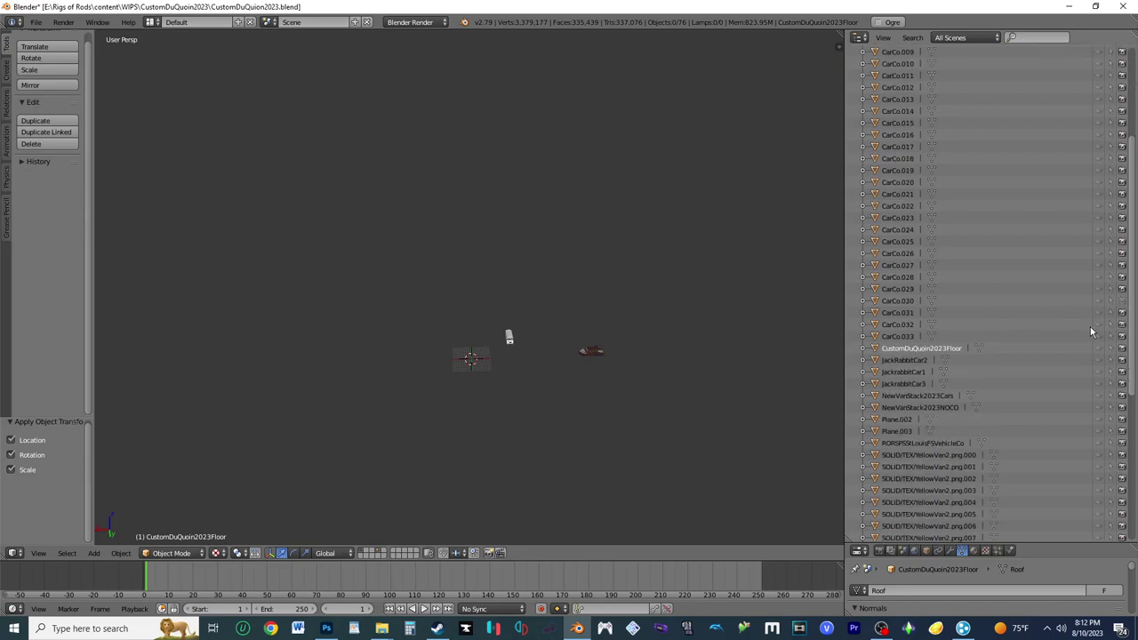
left_click(1098, 361)
left_click(1098, 372)
left_click(1111, 384)
left_click(1111, 372)
left_click(1111, 361)
left_click(1100, 385)
left_click(1099, 395)
left_click(1111, 395)
left_click(1099, 418)
left_click(1100, 443)
Step: Unhide the van objects SOLID/TEX/YellowVan2.png.000 through .027
scroll(1102, 448, "down", 10)
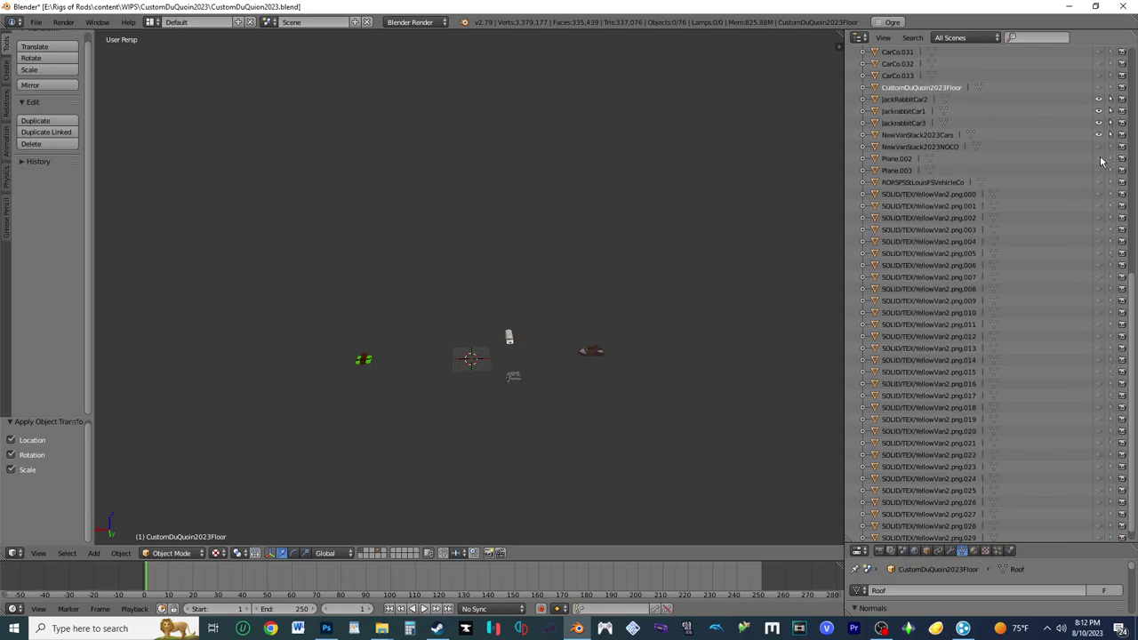
left_click_drag(1099, 184, 1102, 514)
left_click(1100, 183)
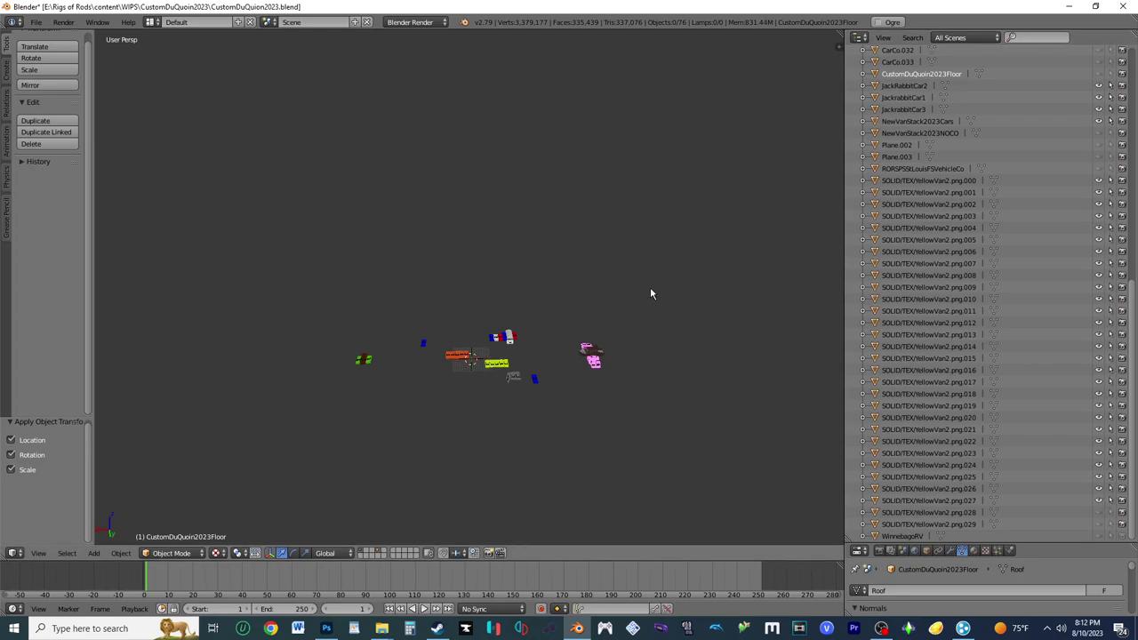
Step: Fly closer to check the obstacle vehicles, select them all and join them into one mesh with SOLID/TEX/YellowVan2.png.011 active
key("shift+f")
key("w")
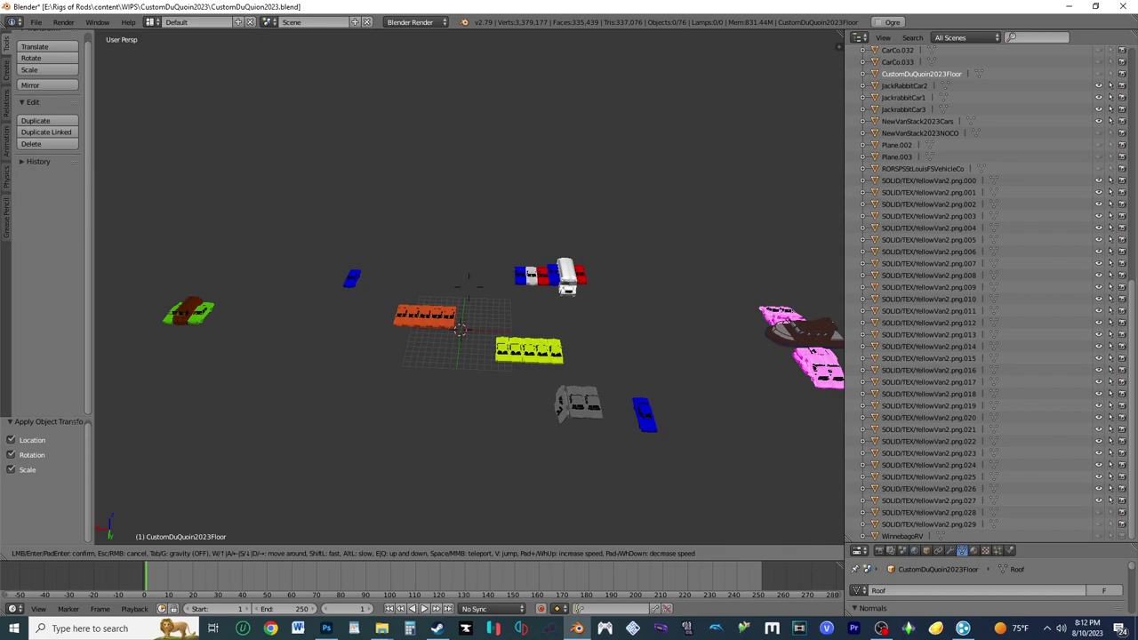
left_click(469, 287)
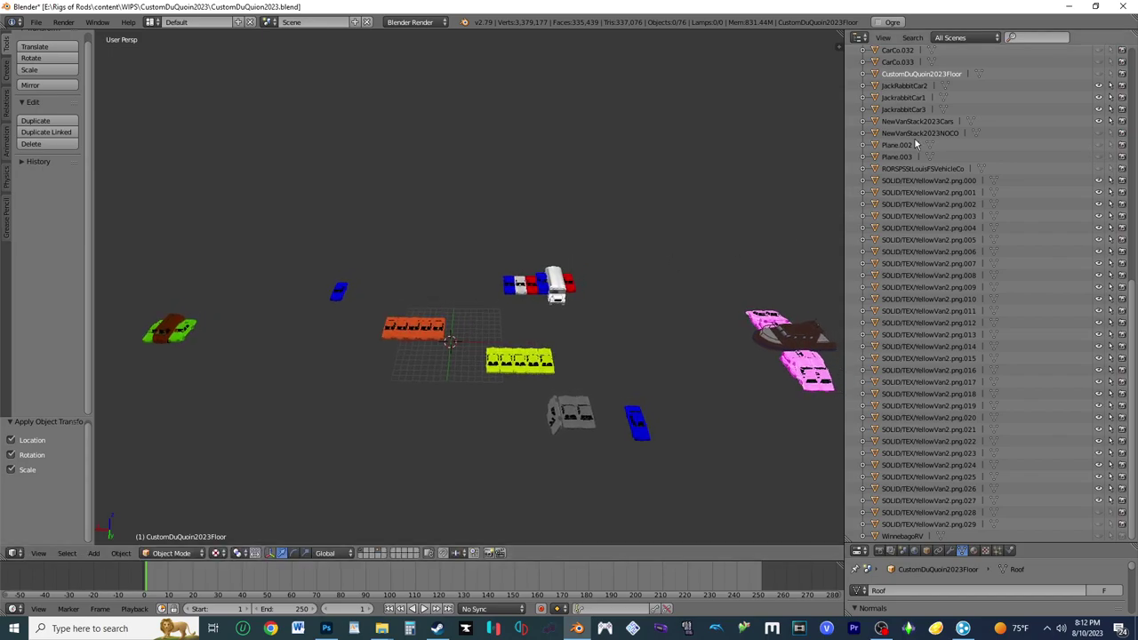
left_click(966, 313)
key("a")
key("a")
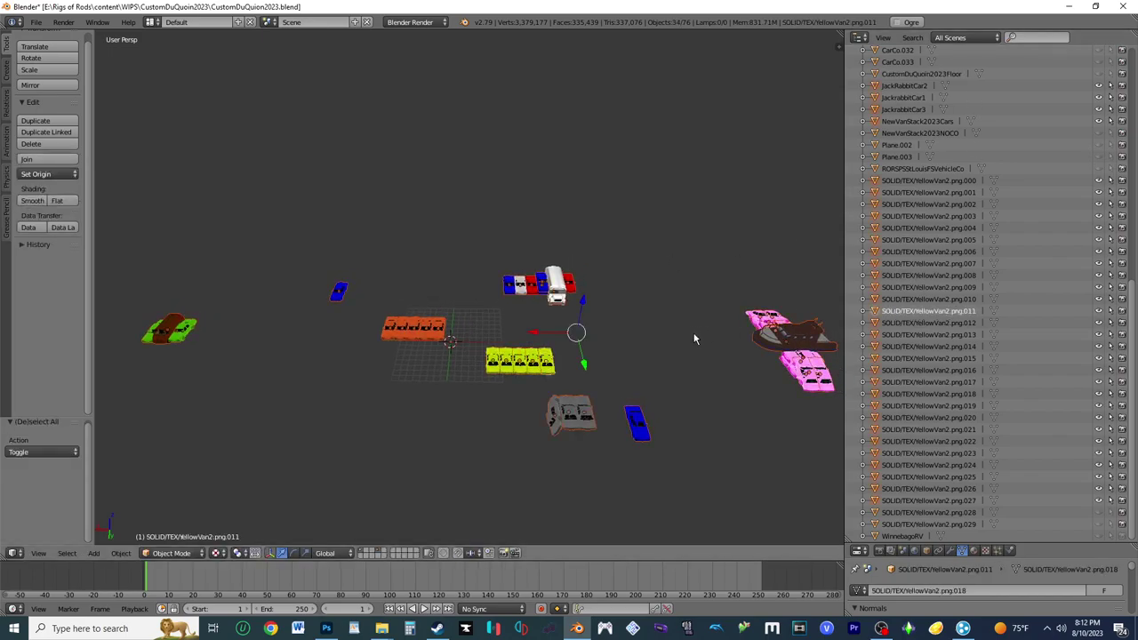
key("ctrl+j")
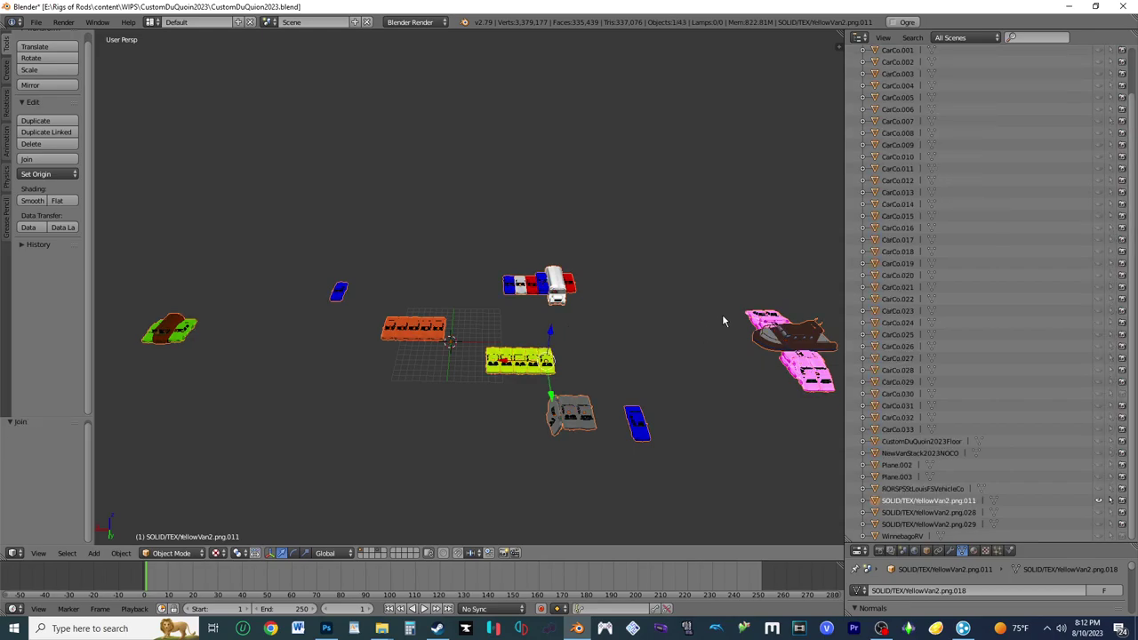
Step: Rename the joined vehicle mesh SOLID/TEX/YellowVan2.png.011 as CustomDuQuoinRacingCars
double_click(928, 501)
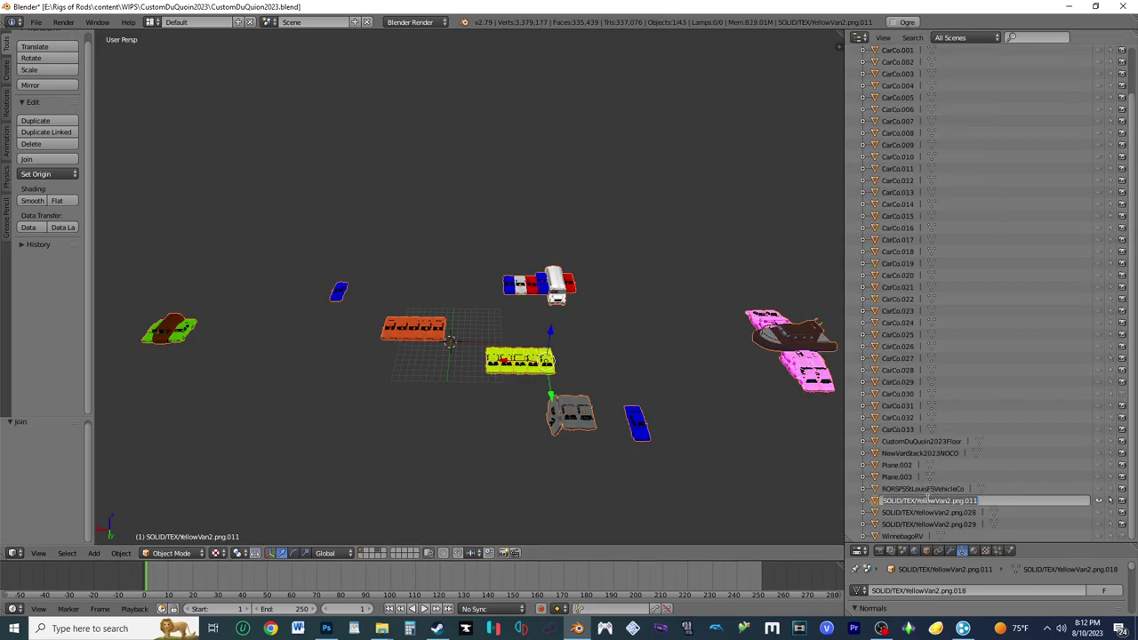
type("CustomD")
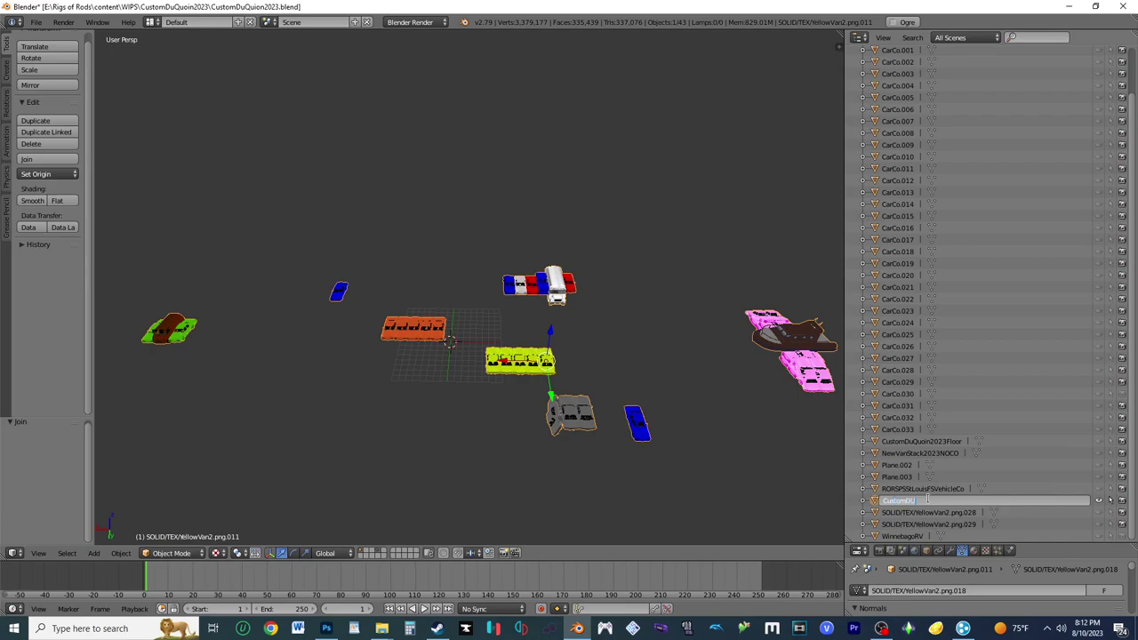
key("BackSpace")
key("BackSpace")
type("uQuoinRacingCars")
key("Return")
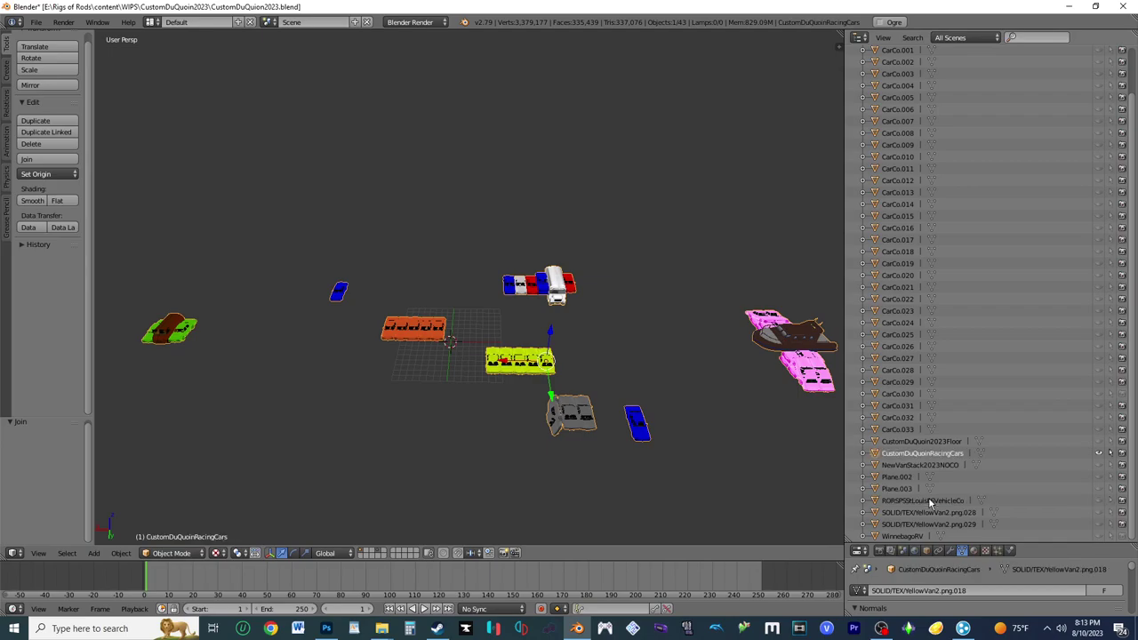
Step: Apply the location, rotation and scale of CustomDuQuoinRacingCars
key("ctrl+a")
left_click(600, 434)
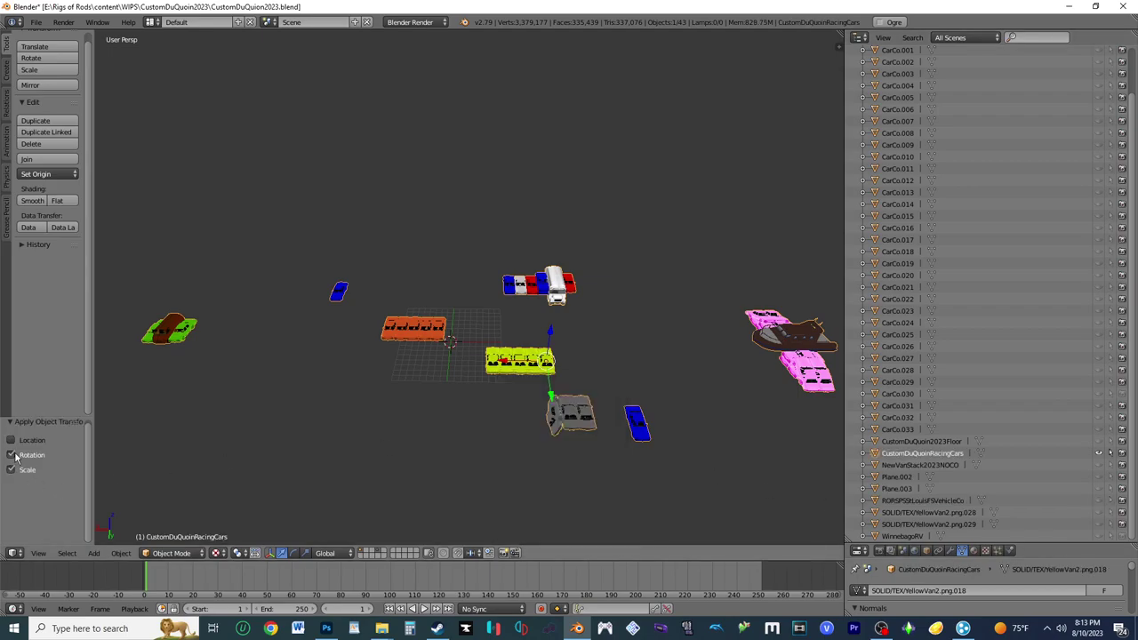
left_click(34, 439)
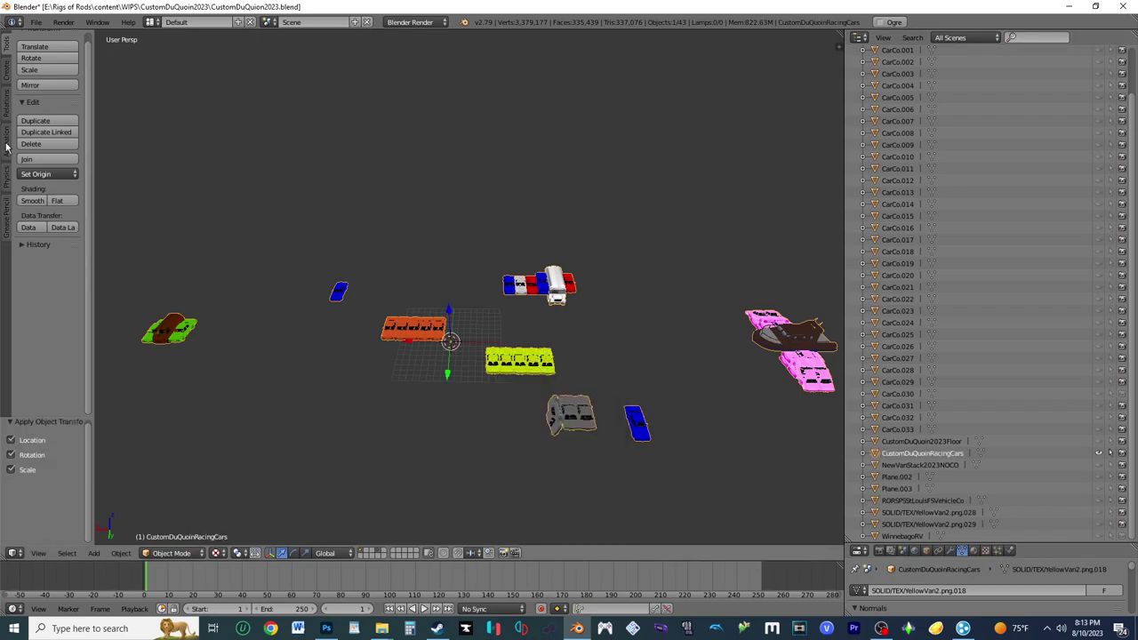
Step: Export CustomDuQuoinRacingCars in Ogre3D format with the file name CustomDuQuion2023RacingCars.material
left_click(35, 21)
mouse_move(79, 259)
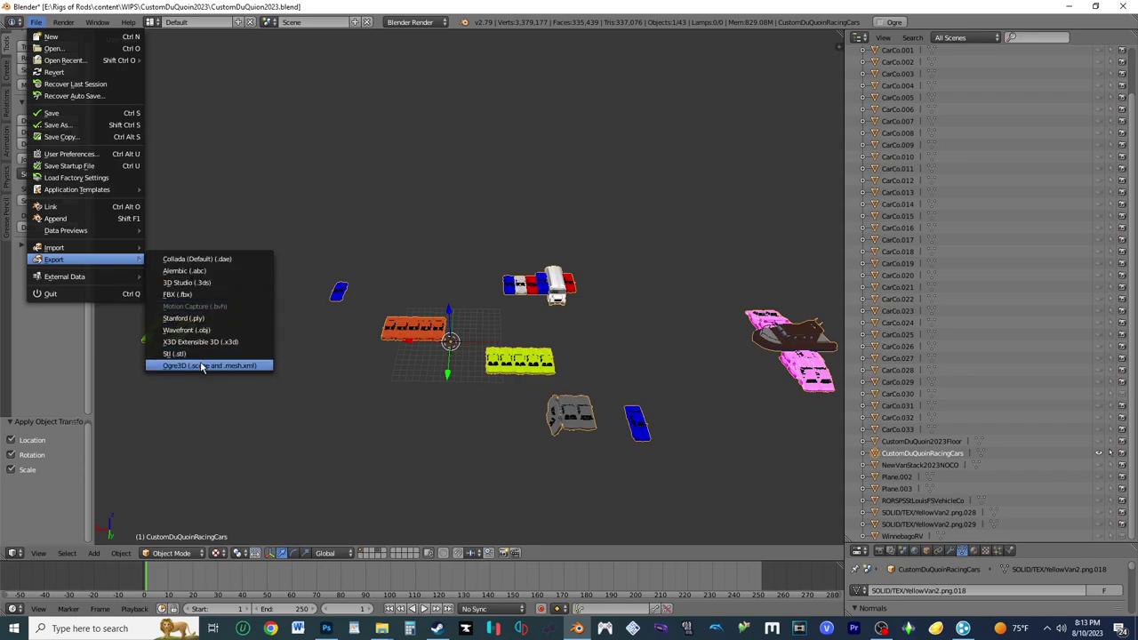
left_click(209, 365)
left_click(256, 68)
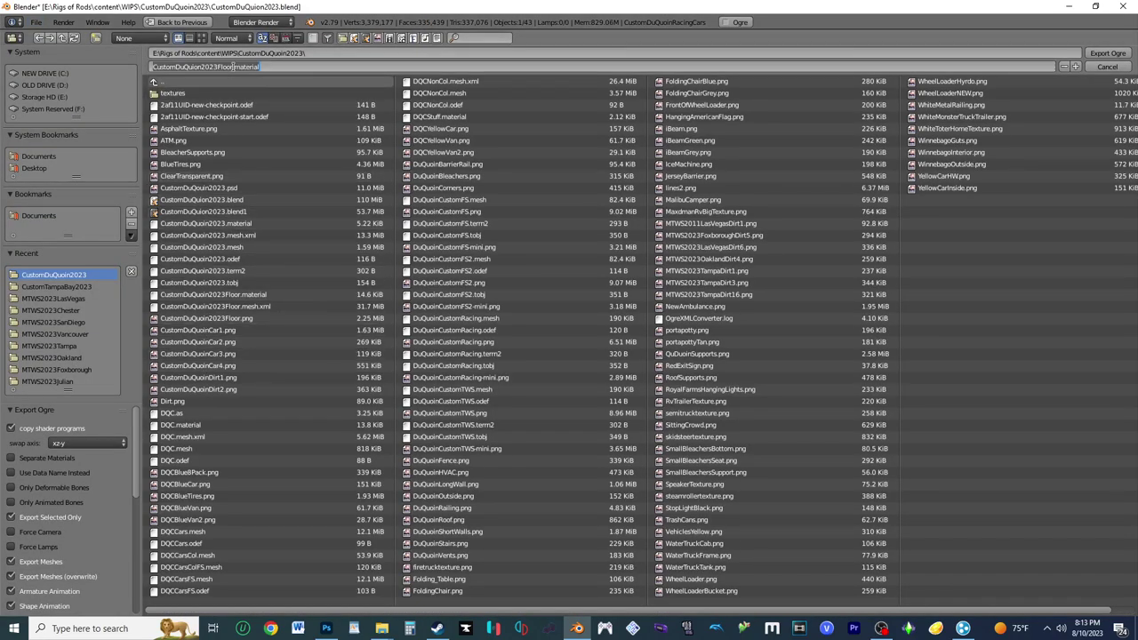
key("BackSpace")
key("BackSpace")
key("BackSpace")
key("BackSpace")
key("BackSpace")
type("4")
type("r")
type("acing")
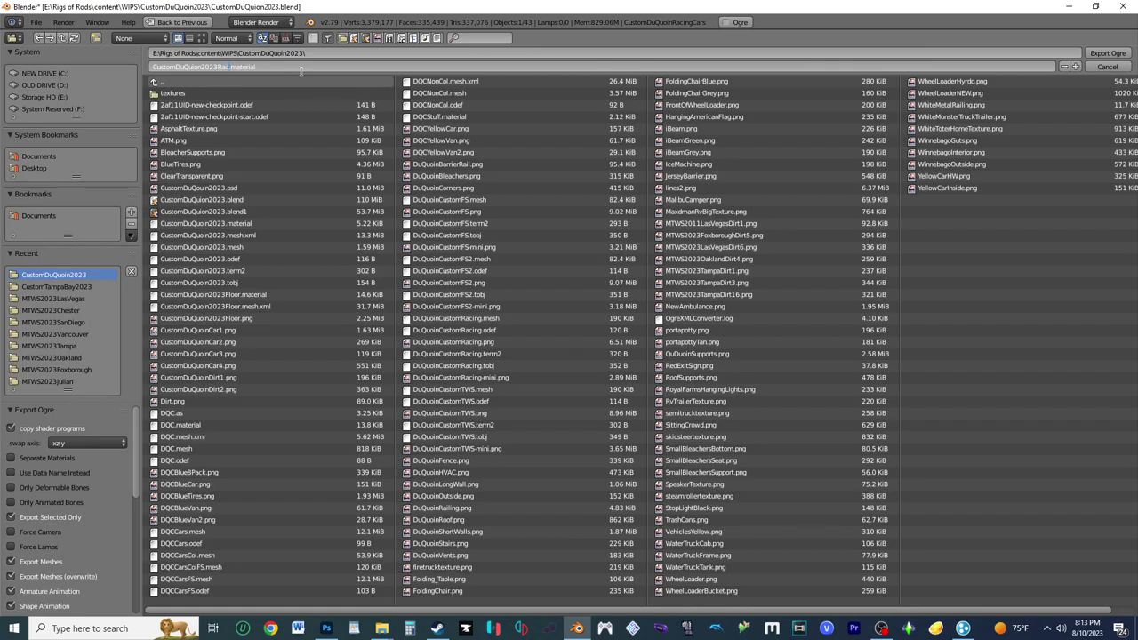
type("Cars")
key("Return")
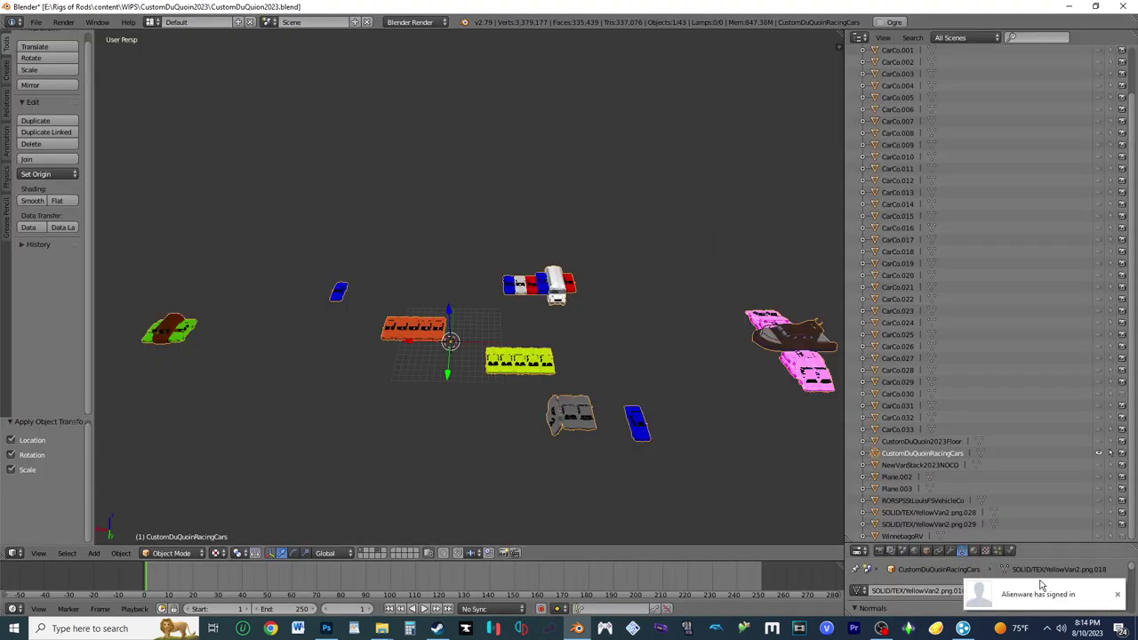
Step: Hide CustomDuQuoinRacingCars and unhide the collision objects RORSPSStLouisFSVehicleCo, NewVanStack2023NOCO and the CarCo series from CarCo through CarCo.033
left_click(1118, 594)
left_click(1107, 454)
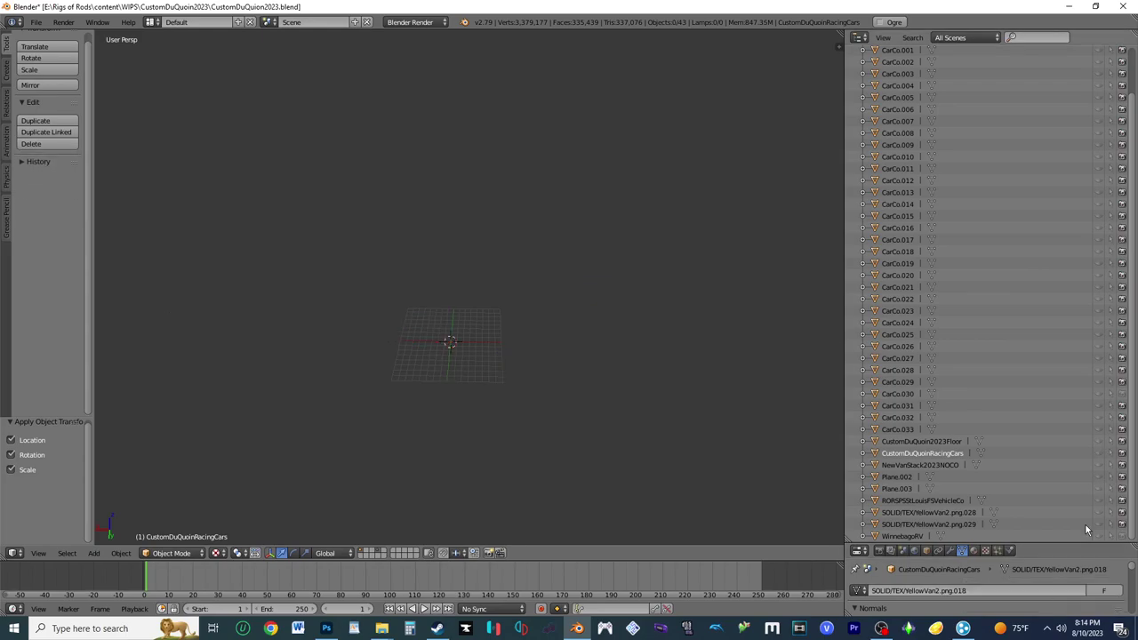
left_click(1101, 524)
left_click(1100, 525)
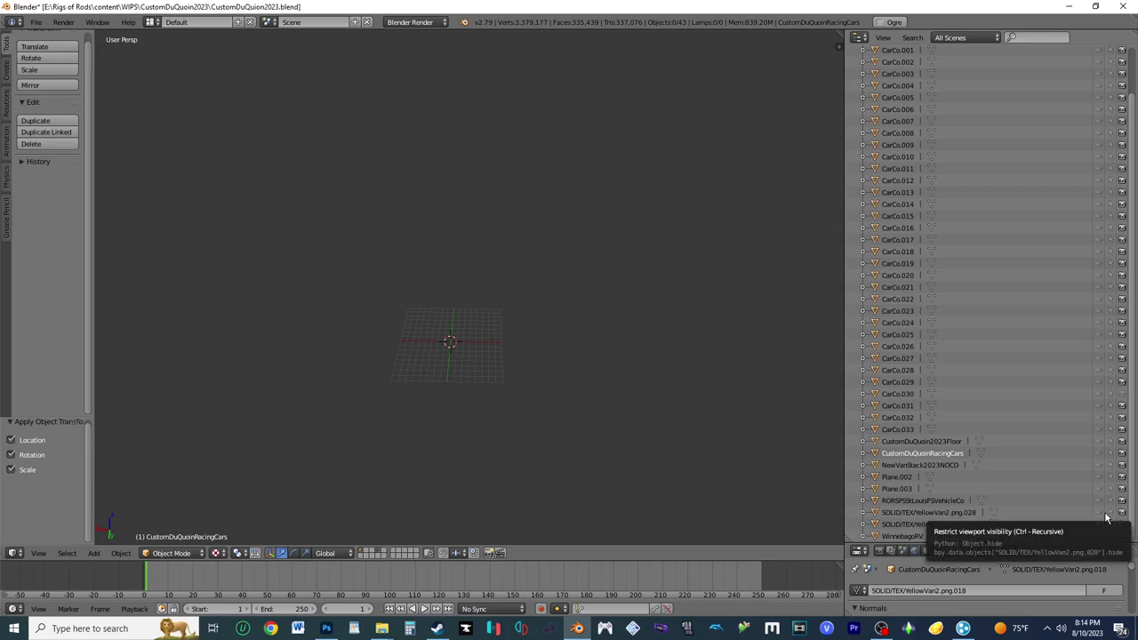
left_click(1100, 501)
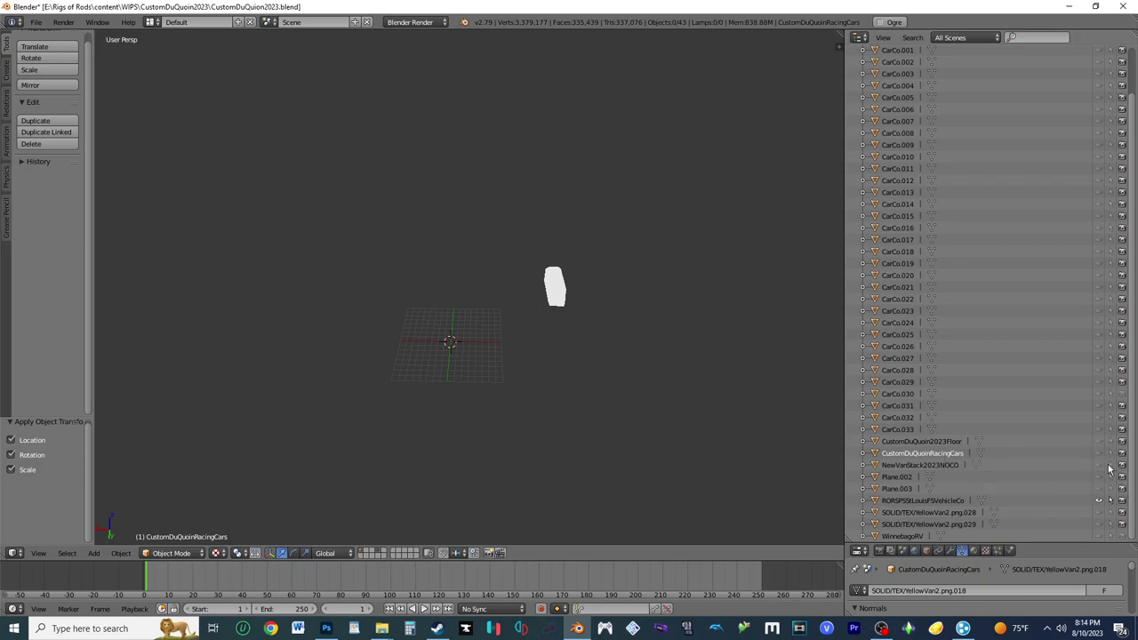
left_click(1100, 466)
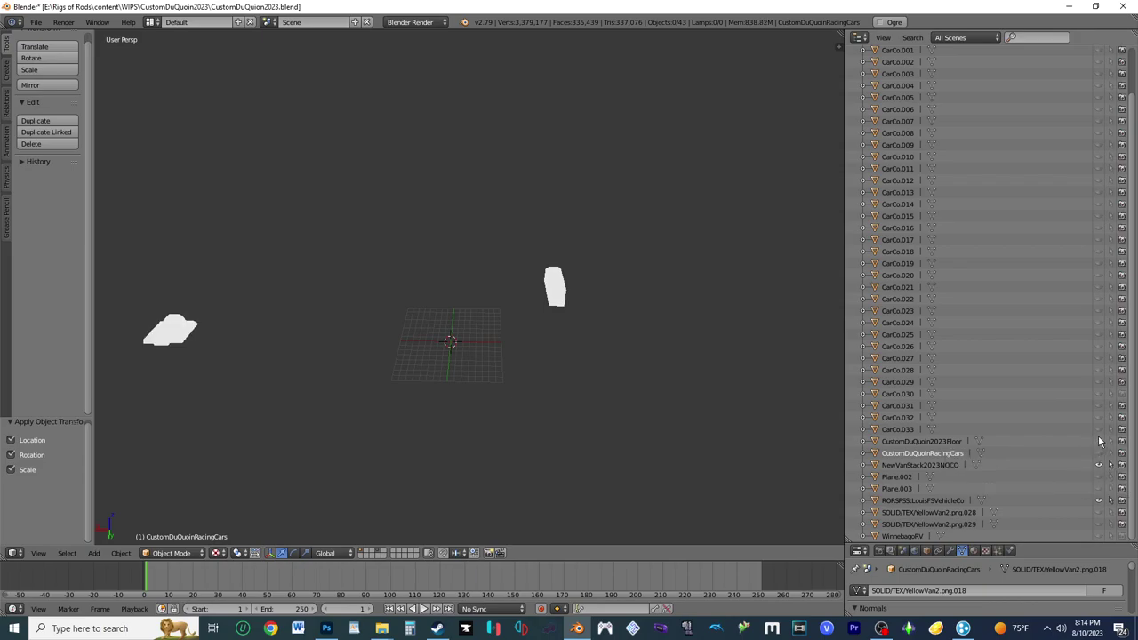
left_click_drag(1100, 431, 1100, 42)
scroll(1102, 55, "up", 3)
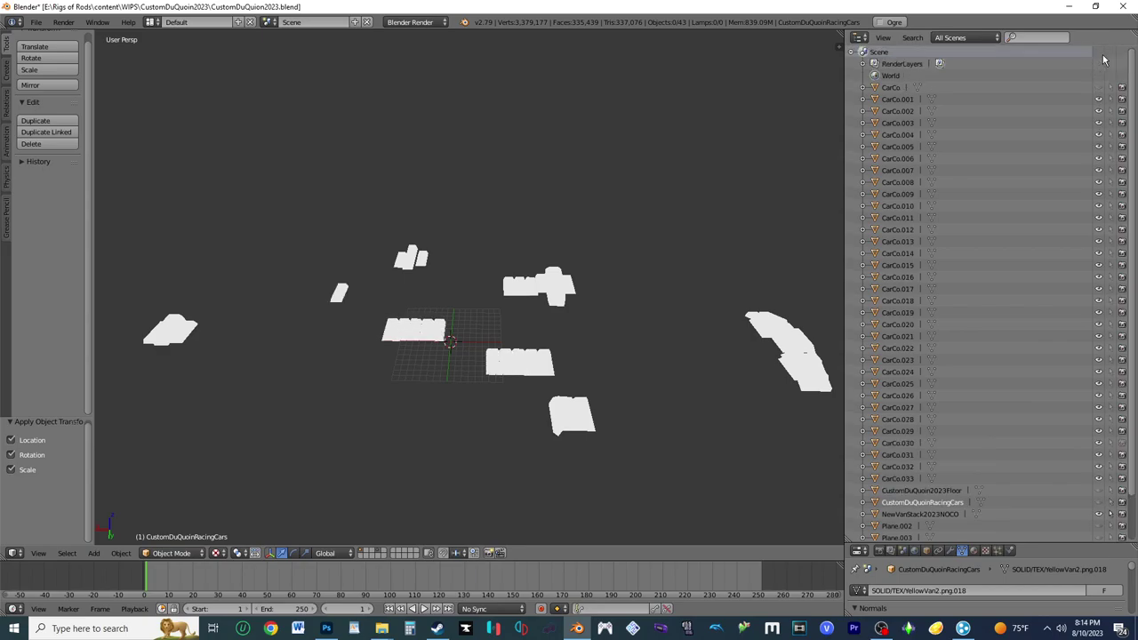
left_click(1100, 87)
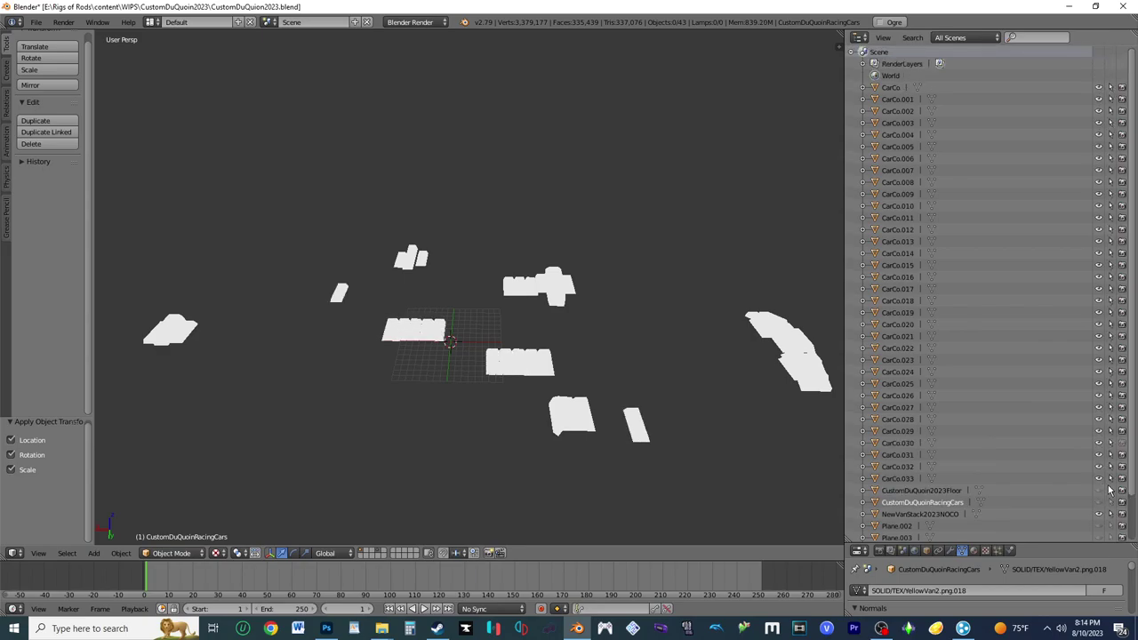
Step: Identify the three unneeded collision boxes behind the grid and hide them: CarCo.033, CarCo.031 and CarCo.027
right_click(411, 256)
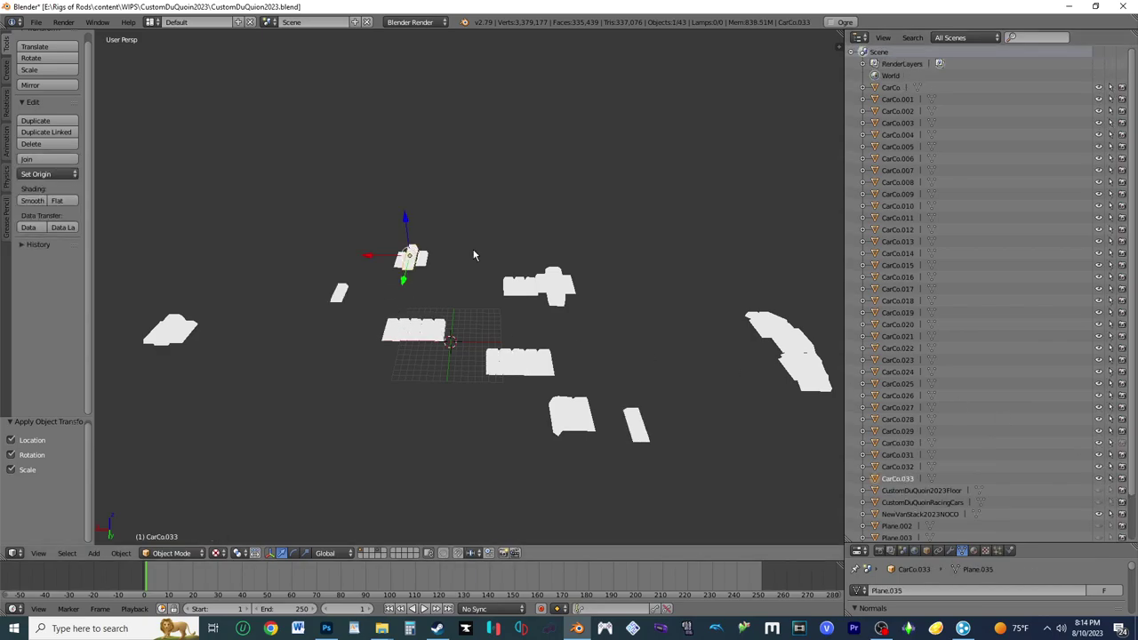
left_click(1100, 478)
left_click(1100, 466)
left_click(1101, 466)
right_click(398, 260)
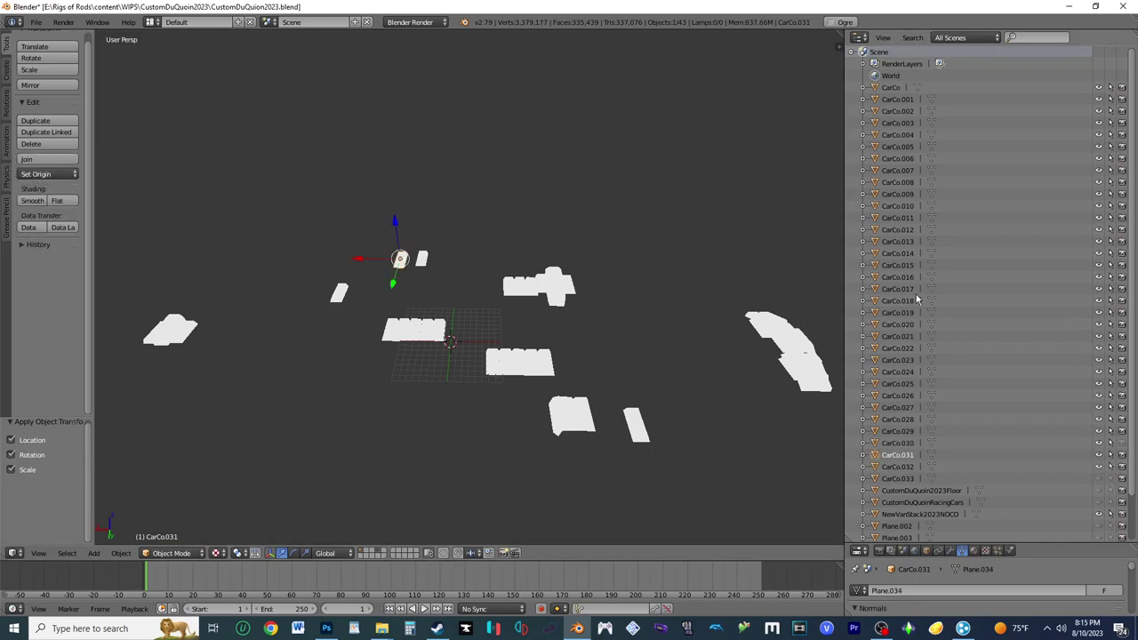
left_click(1101, 455)
left_click(1100, 443)
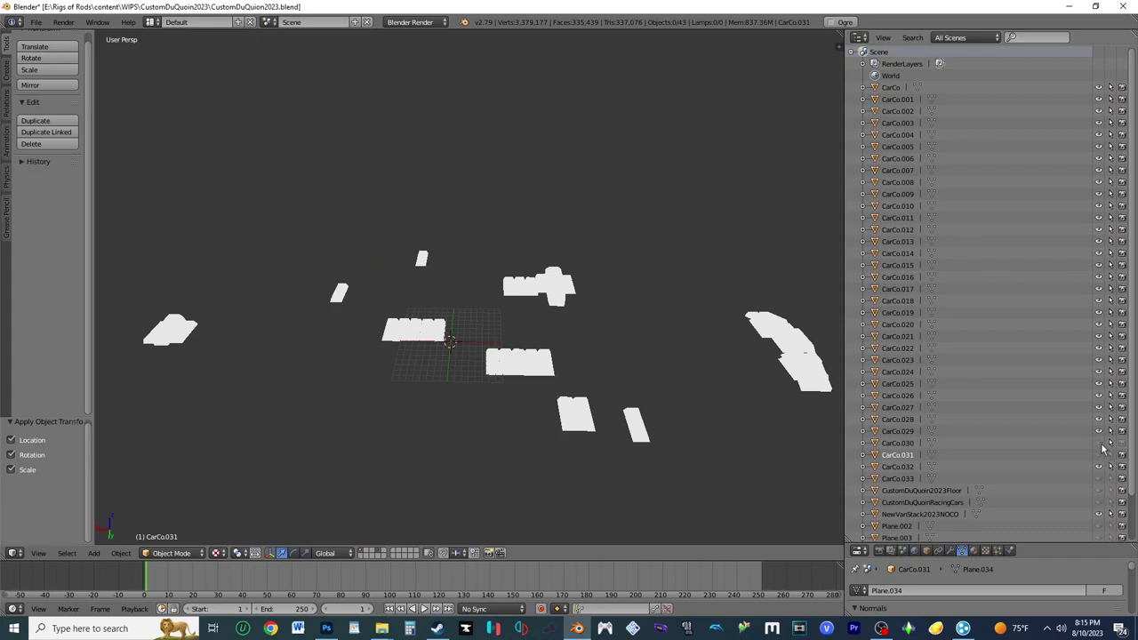
left_click(1100, 443)
right_click(421, 258)
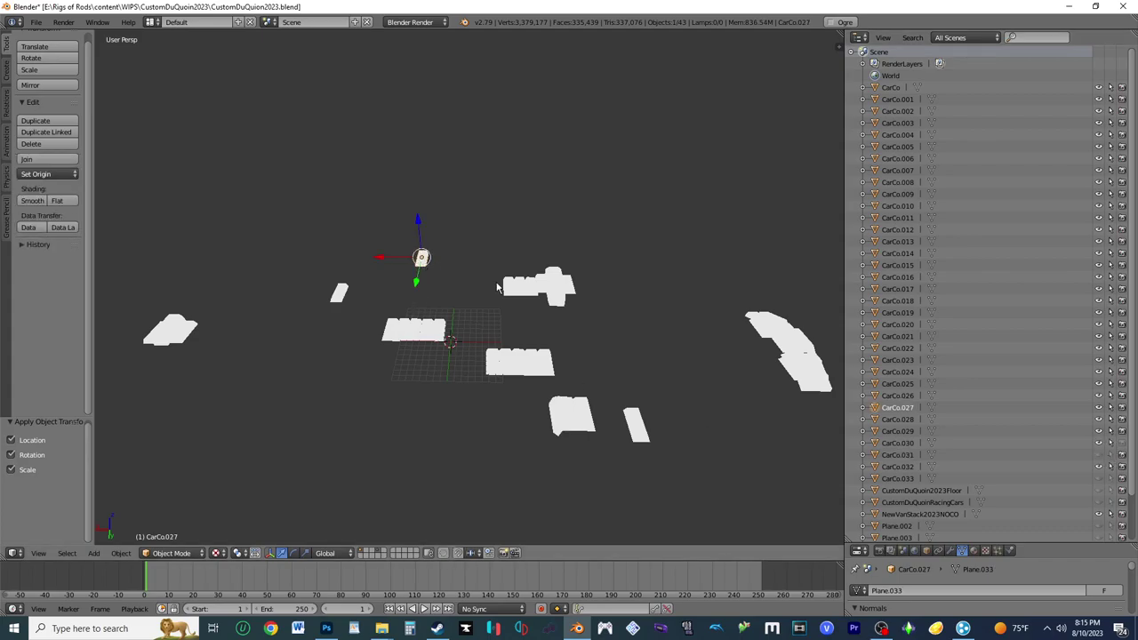
left_click(1099, 410)
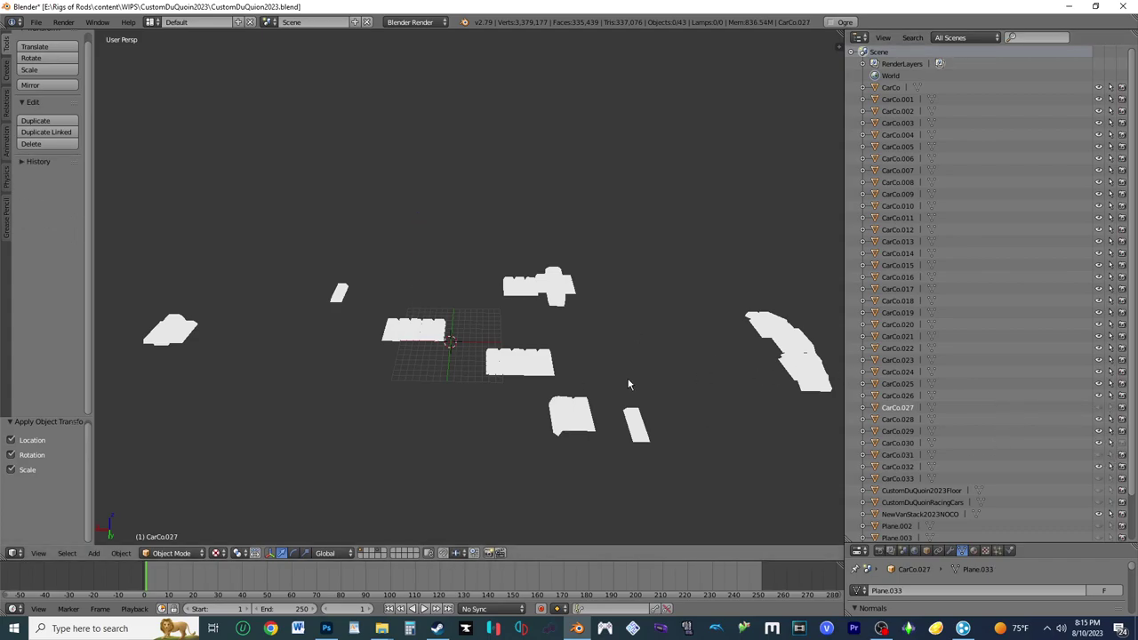
Step: Select all visible collision objects and join them into one mesh with CarCo.010 active
right_click(582, 429)
right_click(916, 325)
left_click(883, 210)
key("a")
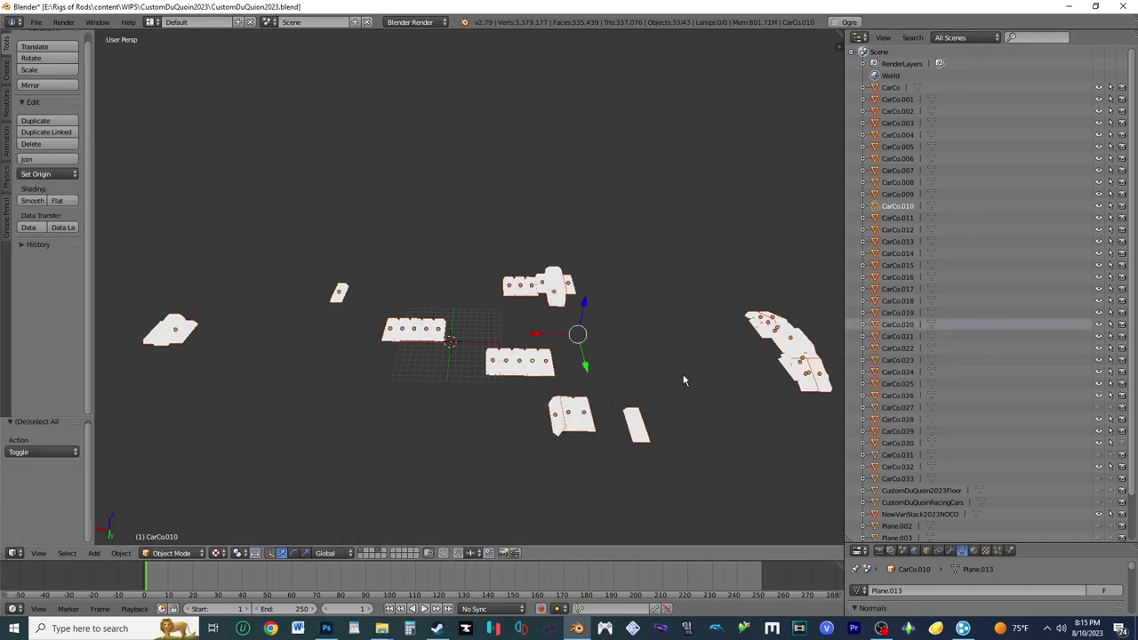
key("ctrl+j")
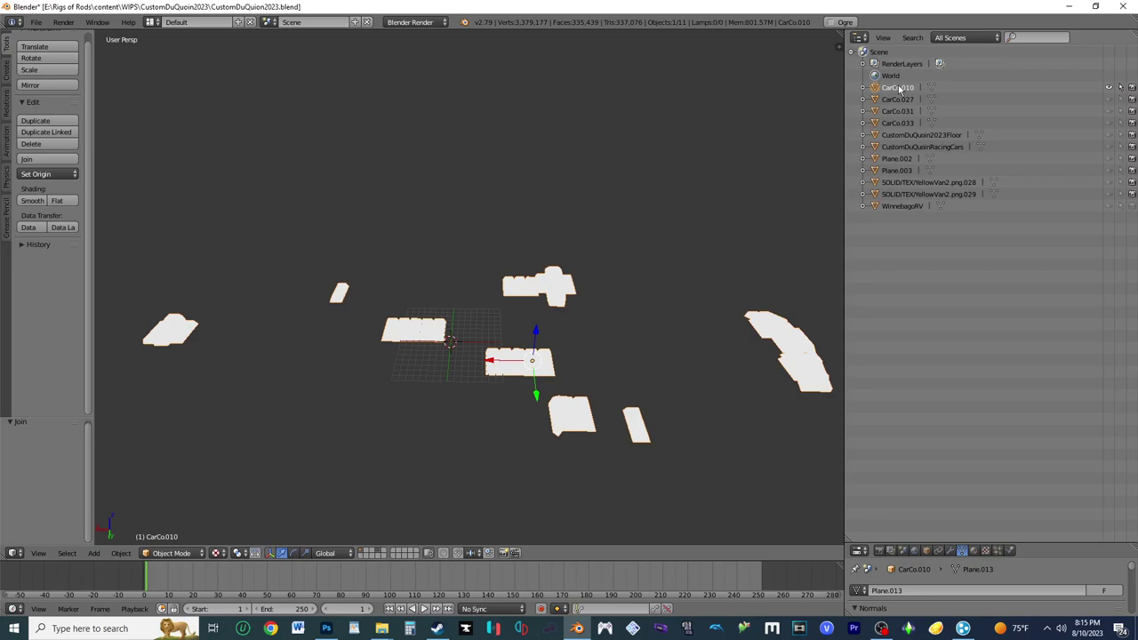
Step: Rename the joined collision mesh CarCo.010 as CustomDuQuoin2023RacingNOCO
double_click(898, 87)
key("BackSpace")
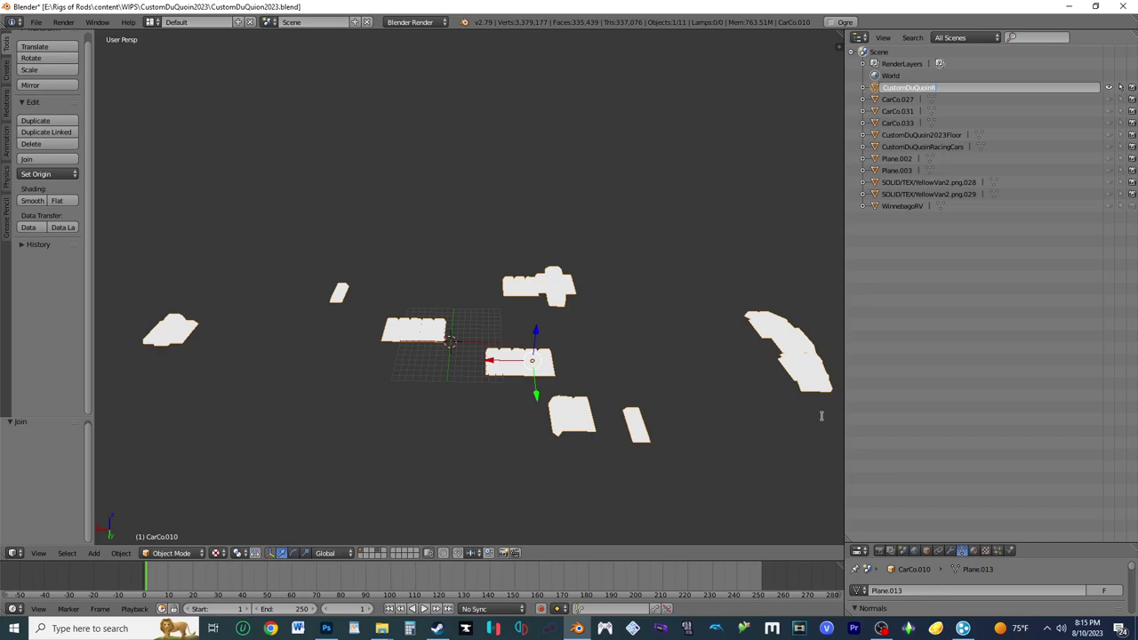
key("Return")
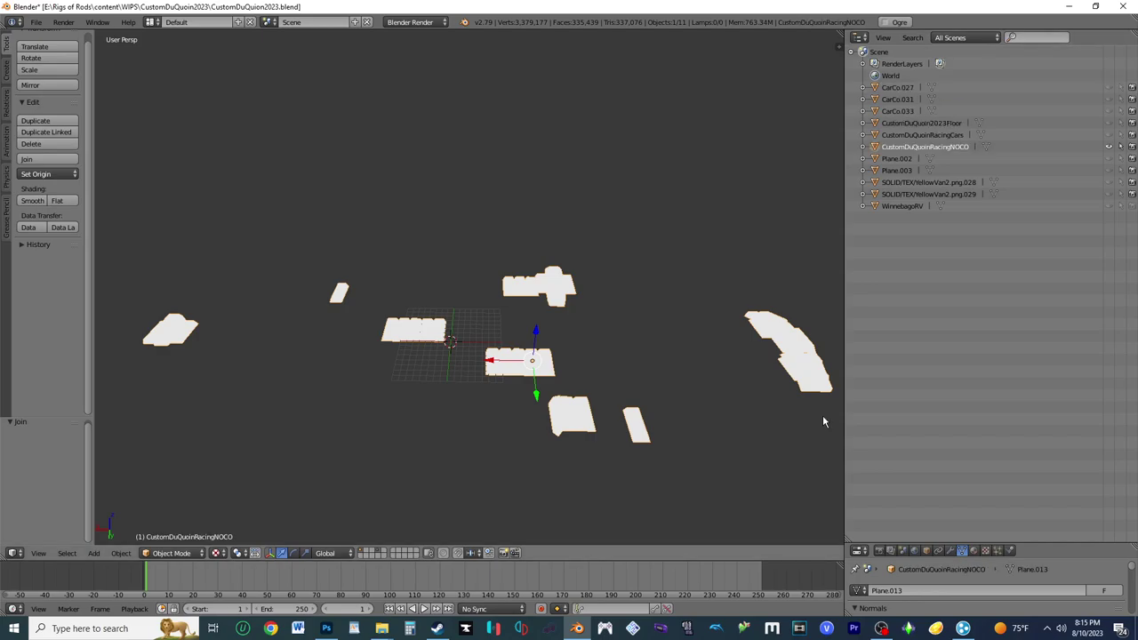
key("ctrl+a")
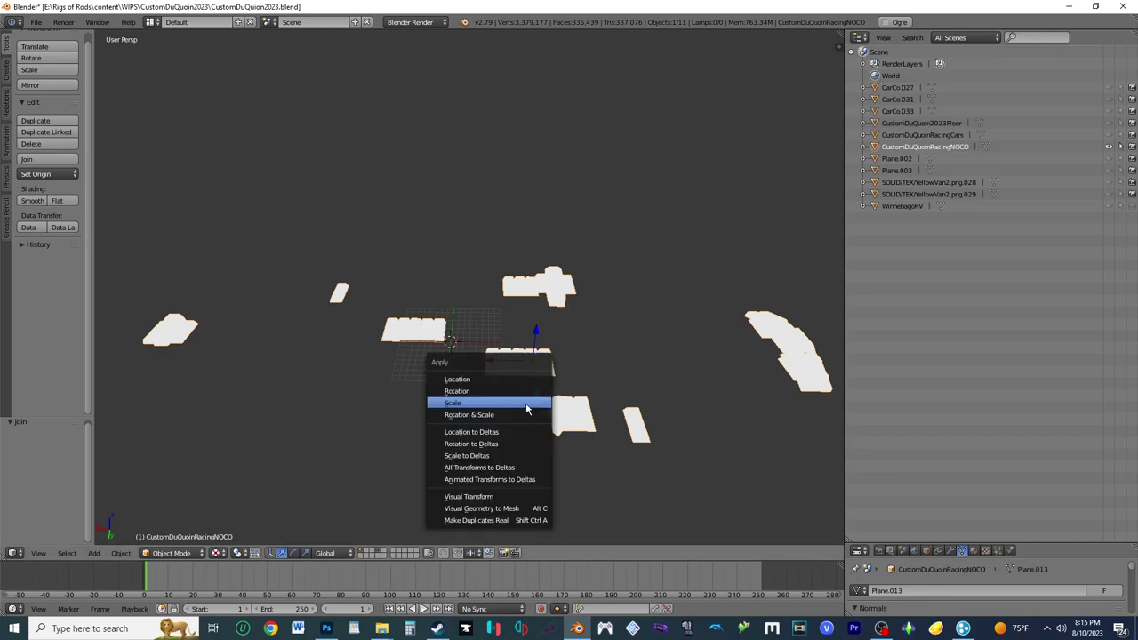
left_click(495, 443)
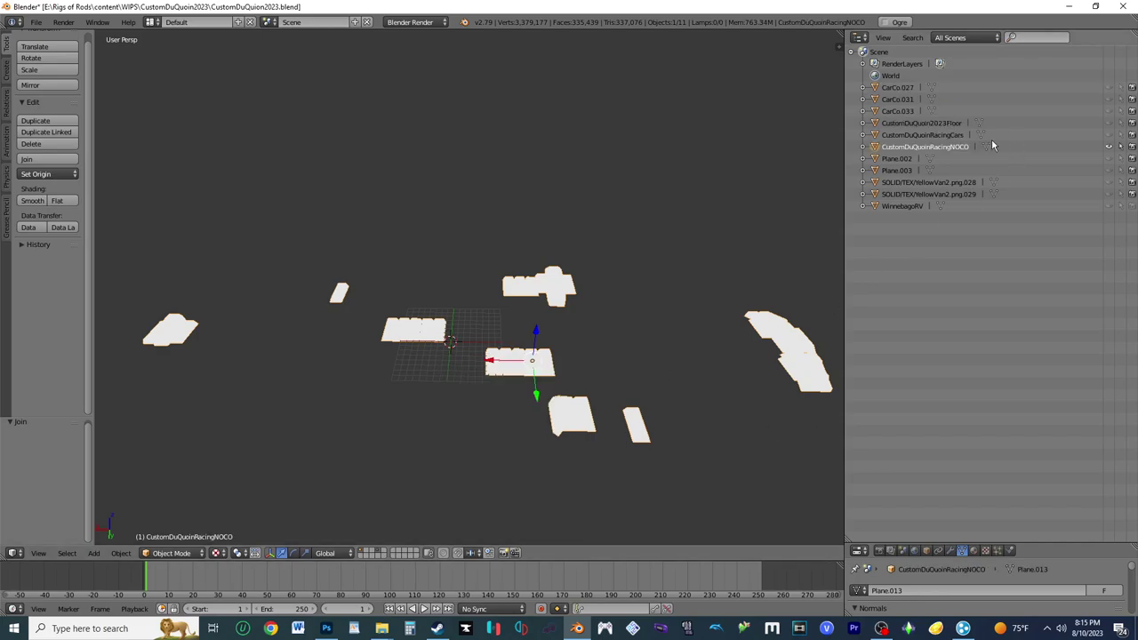
double_click(931, 147)
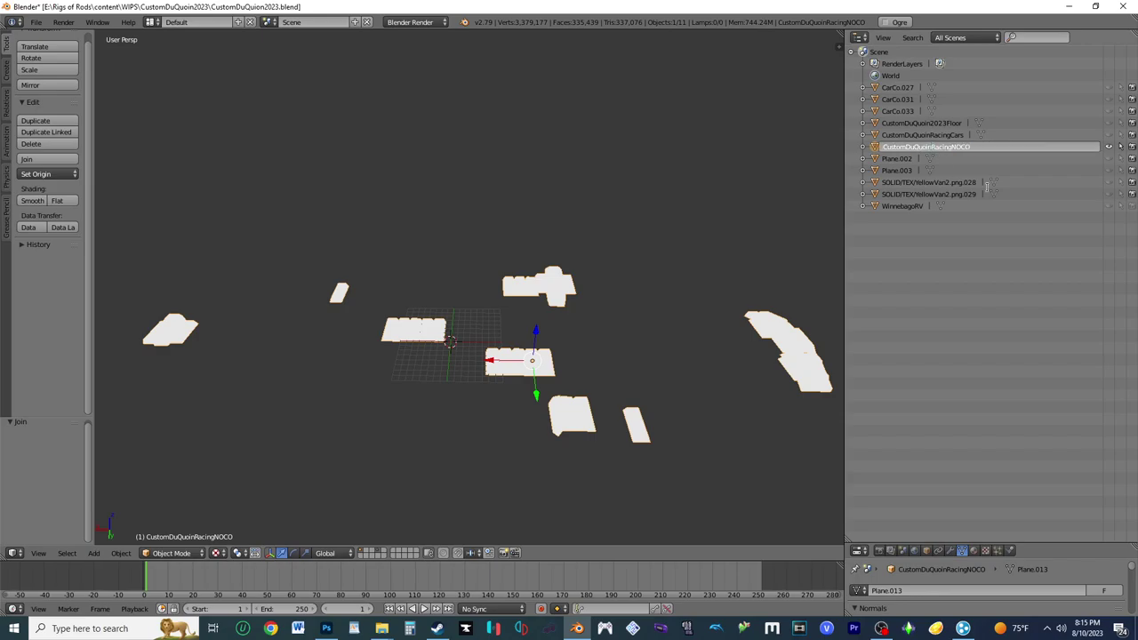
type("2023")
key("Return")
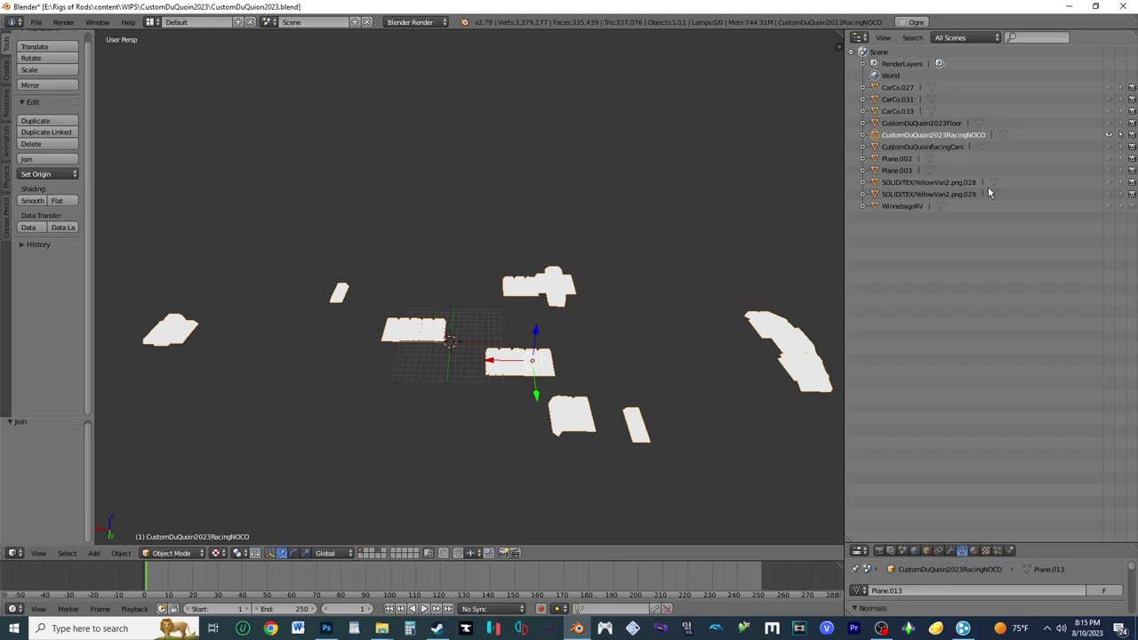
Step: Apply the location, rotation and scale of CustomDuQuoin2023RacingNOCO
key("ctrl+a")
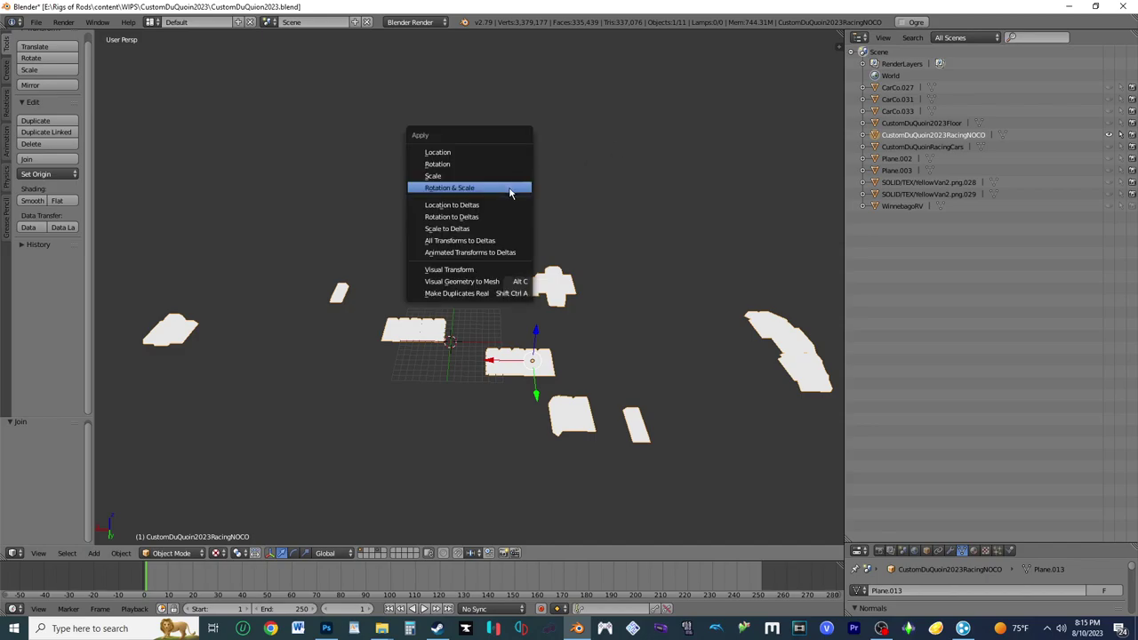
left_click(510, 188)
left_click(29, 440)
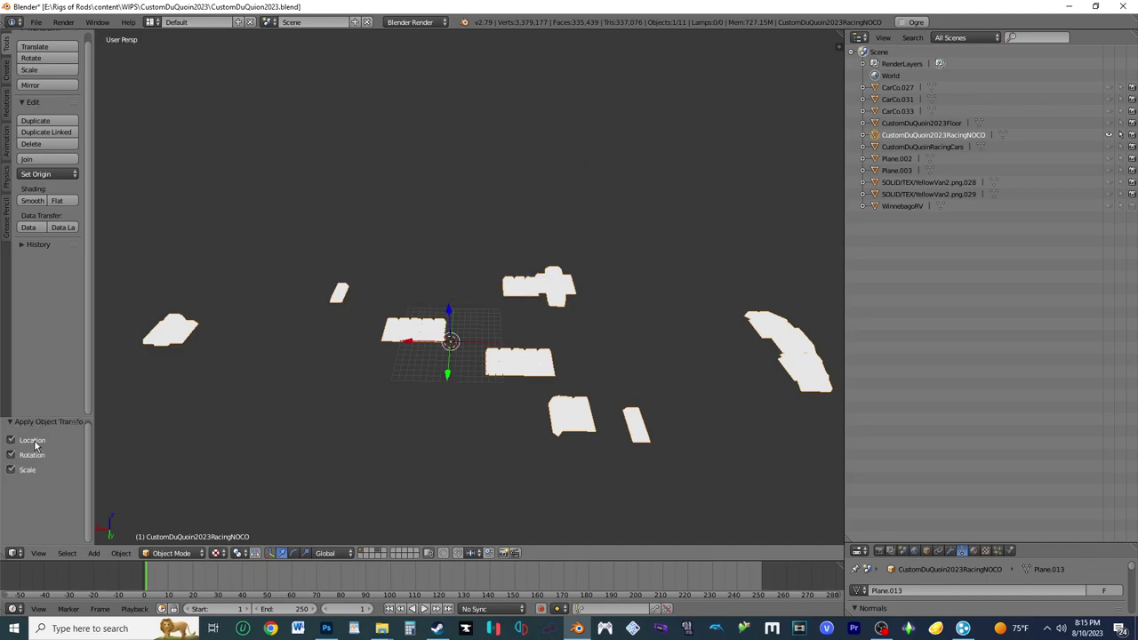
Step: Export CustomDuQuoin2023RacingNOCO in Ogre3D format to the CustomDuQuoin2023 folder, keeping the suggested file name
left_click(36, 21)
mouse_move(136, 264)
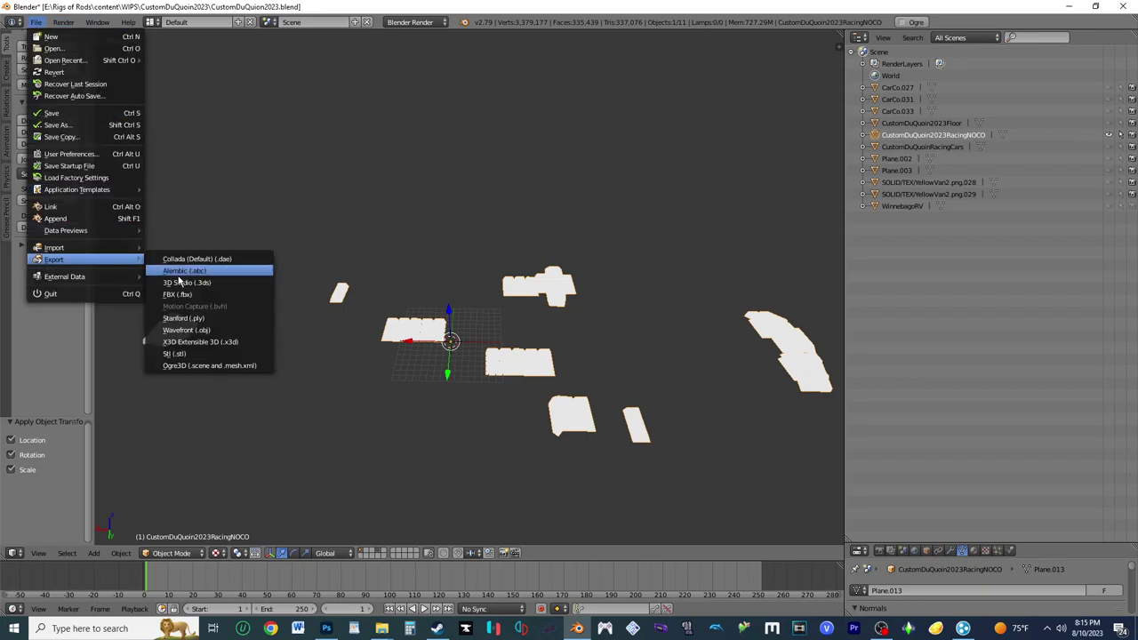
left_click(209, 366)
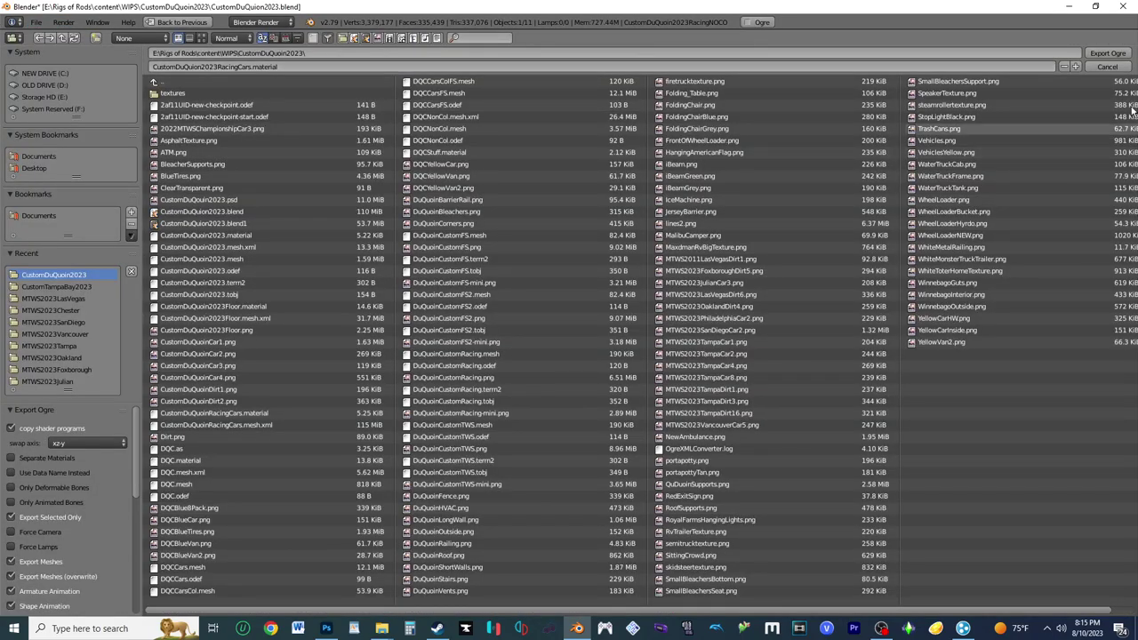
left_click(1107, 53)
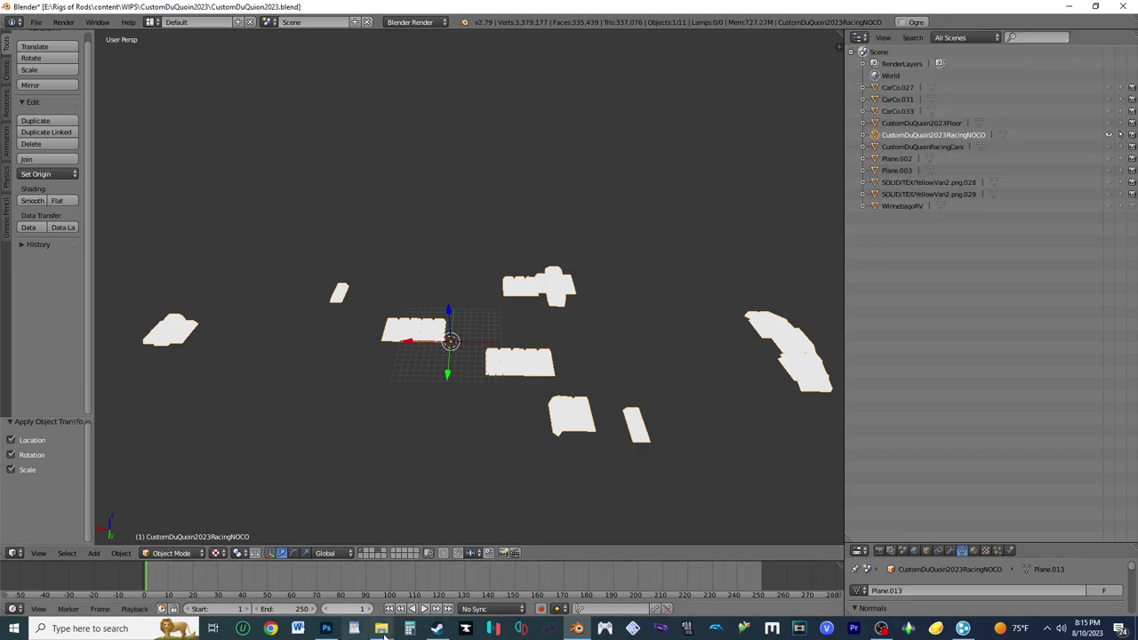
Step: Switch to File Explorer and show the exported files at the start of the CustomDuQuoin2023 folder
mouse_move(380, 628)
left_click(318, 569)
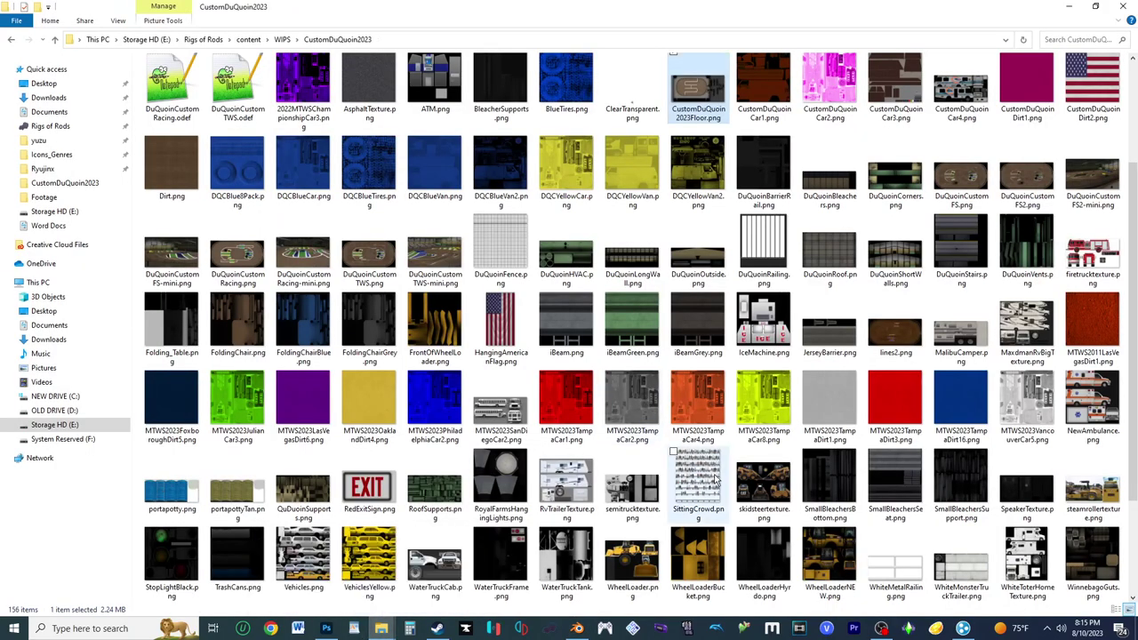
scroll(723, 460, "up", 2)
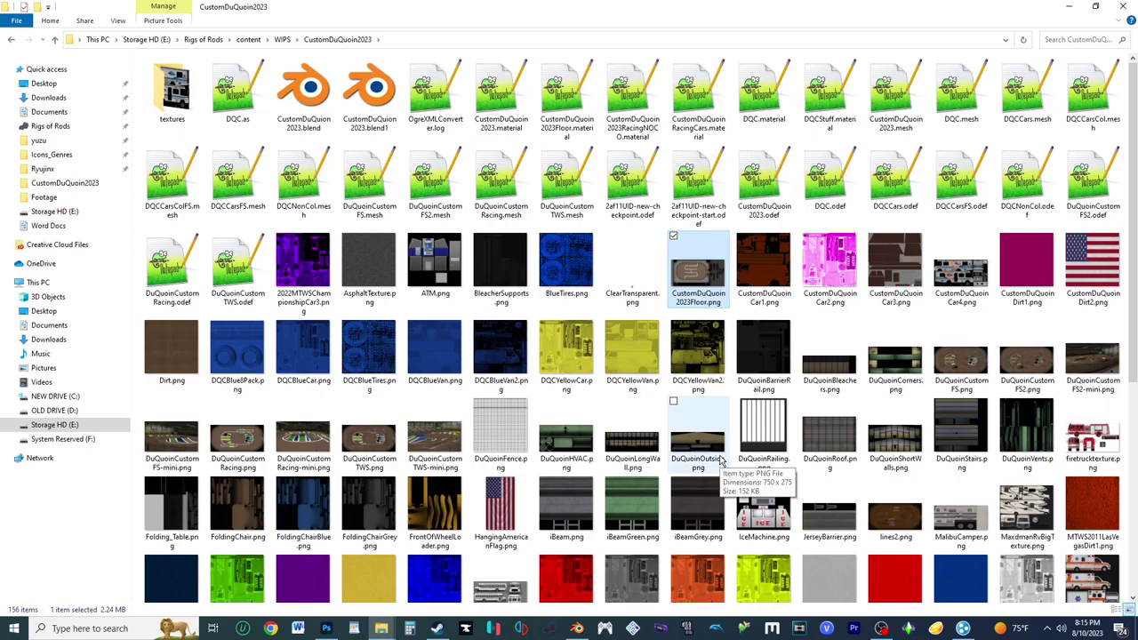
Step: Rename CustomDuQuoinRacingCars.mesh.xml as CustomDuQuoin2023RacingCars.mesh.xml
scroll(723, 460, "down", 5)
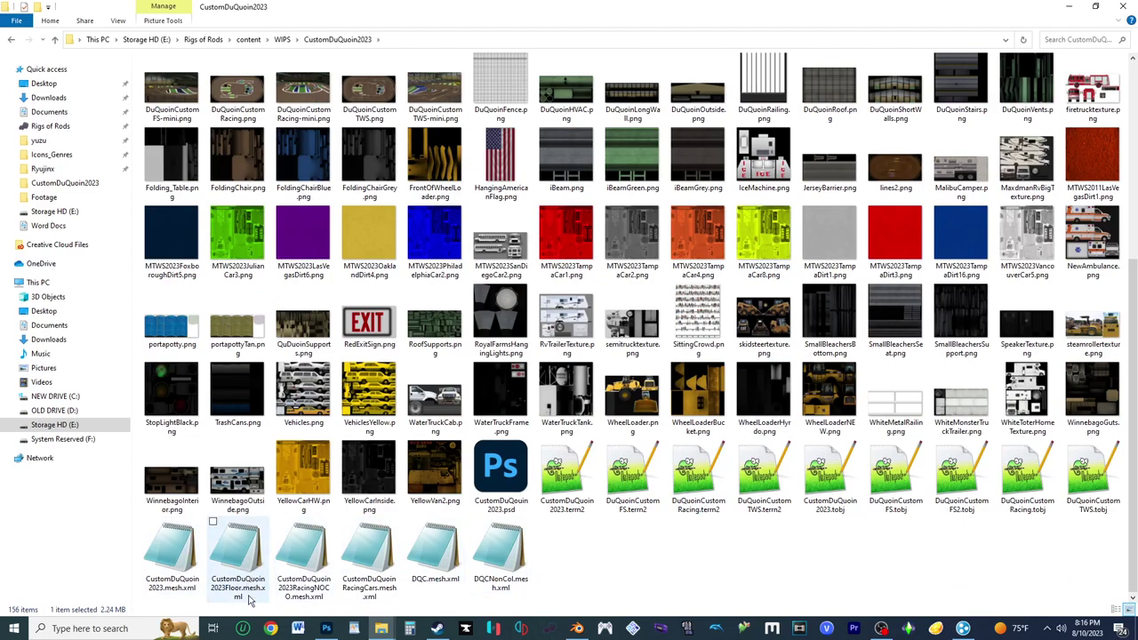
left_click(370, 594)
left_click(370, 593)
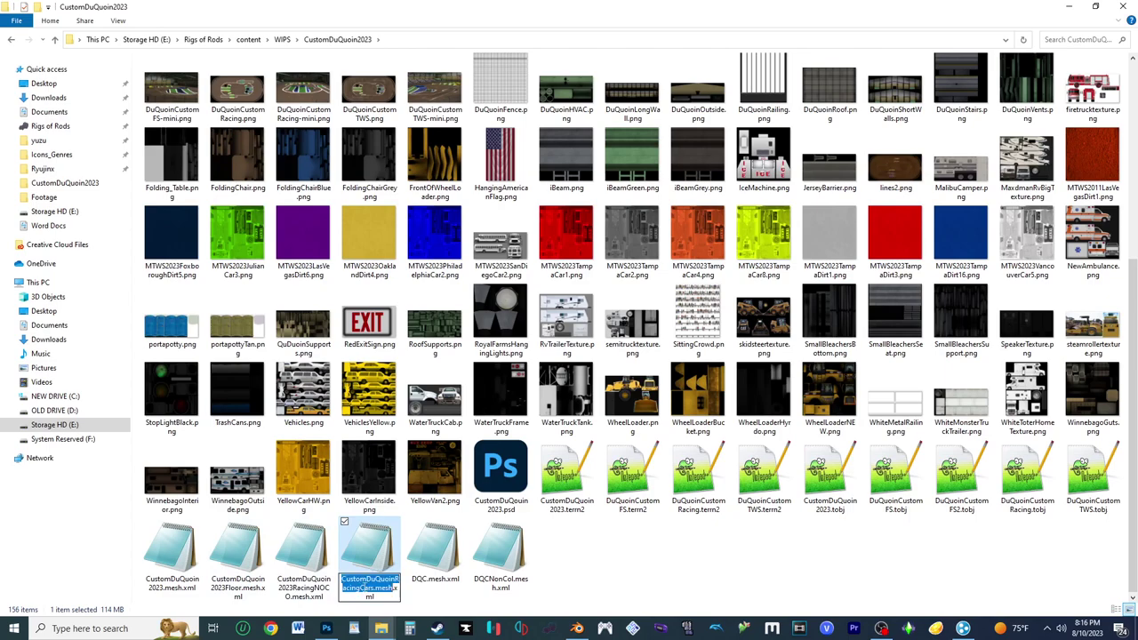
left_click(396, 584)
type("2023")
key("Return")
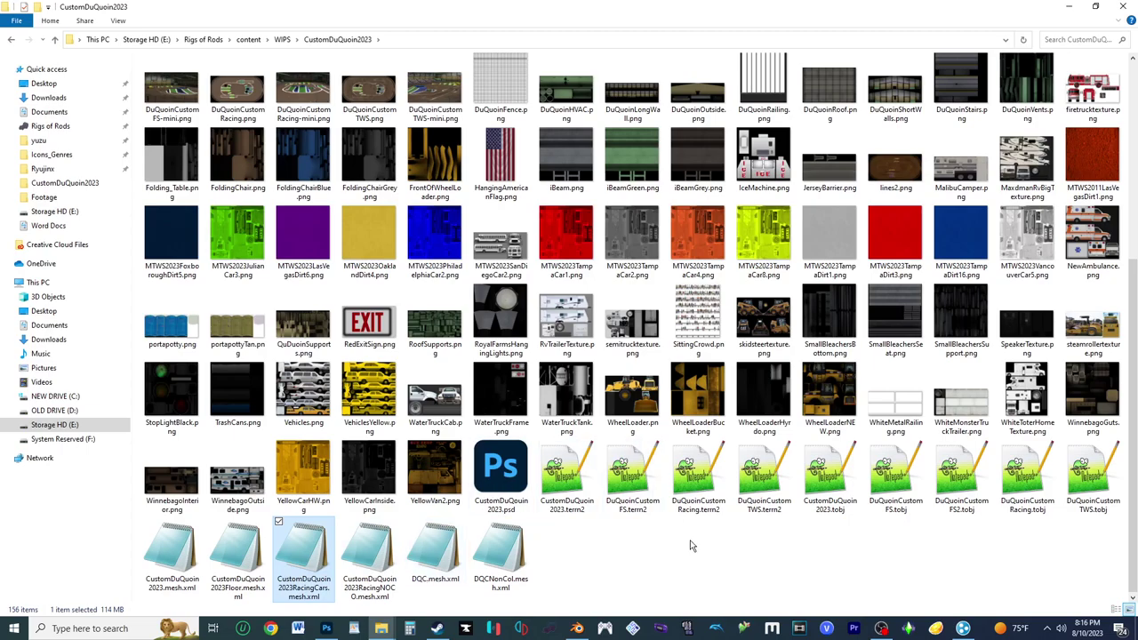
Step: Rename the CustomDuQuoinRacingCars.material file as CustomDuQuoin2023RacingCars.material
scroll(604, 471, "up", 5)
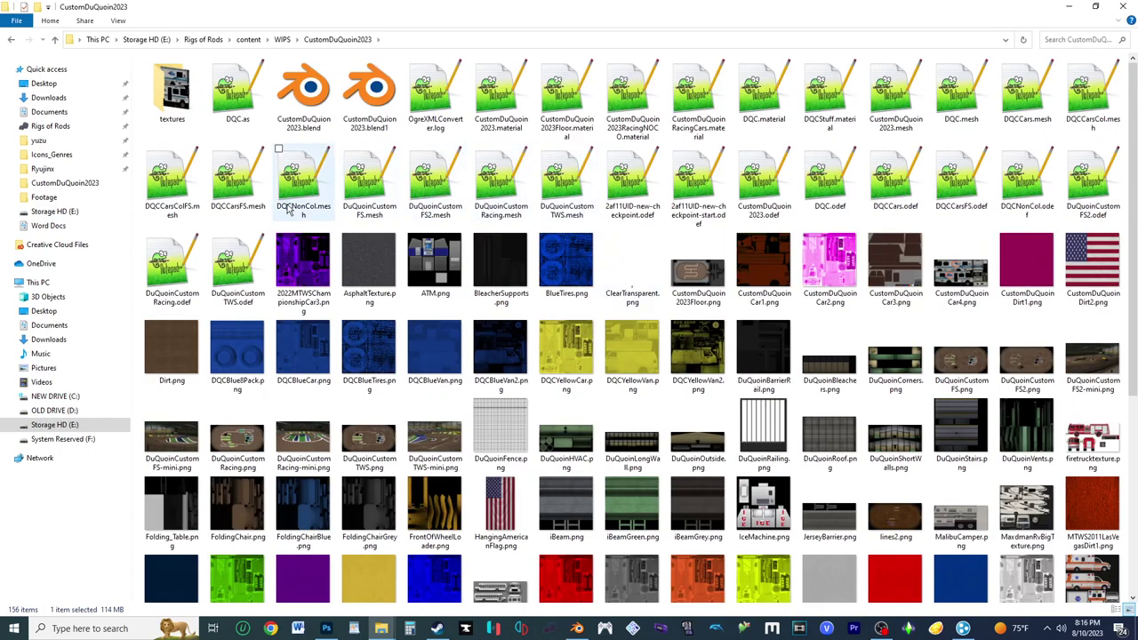
left_click(694, 127)
left_click(697, 128)
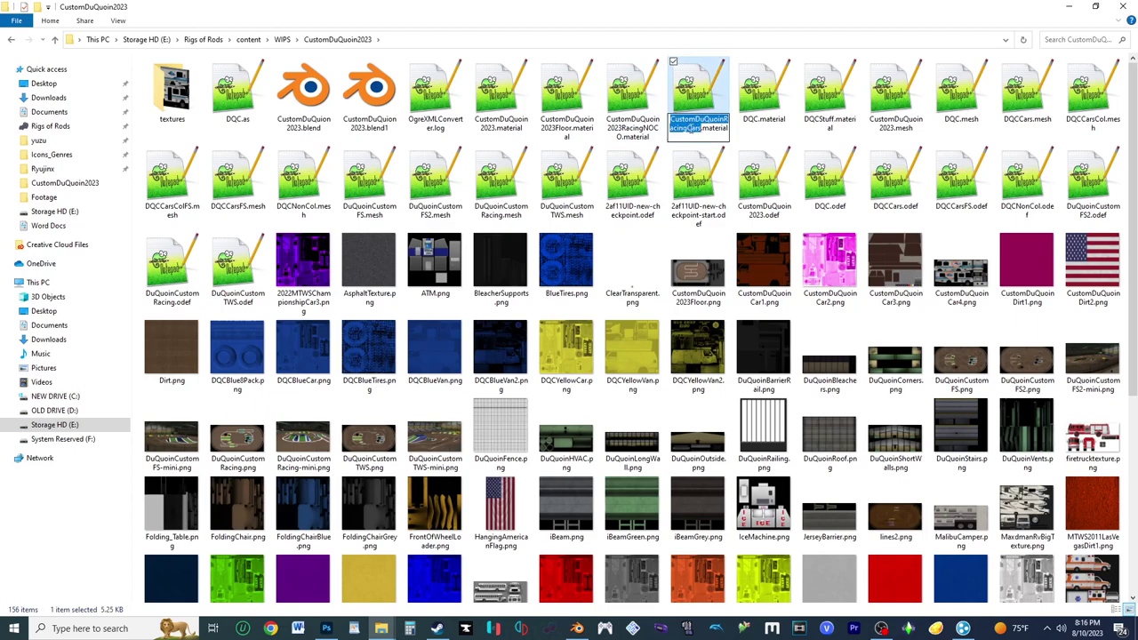
left_click(688, 128)
type("2023")
key("Return")
left_click(709, 133)
key("BackSpace")
key("BackSpace")
key("BackSpace")
key("BackSpace")
type("2023")
key("Return")
Step: Bring up the Rigs of Rods folder in a smaller window beside the mesh.xml files, with OgreXMLConverter.exe in view
scroll(456, 210, "down", 5)
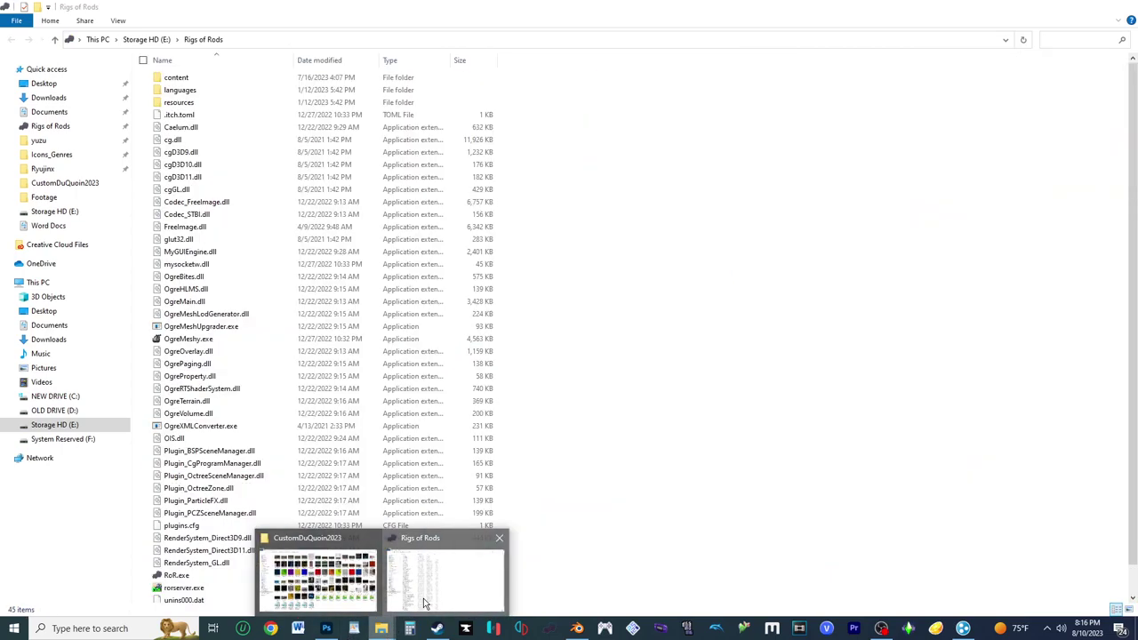
left_click(448, 569)
double_click(727, 5)
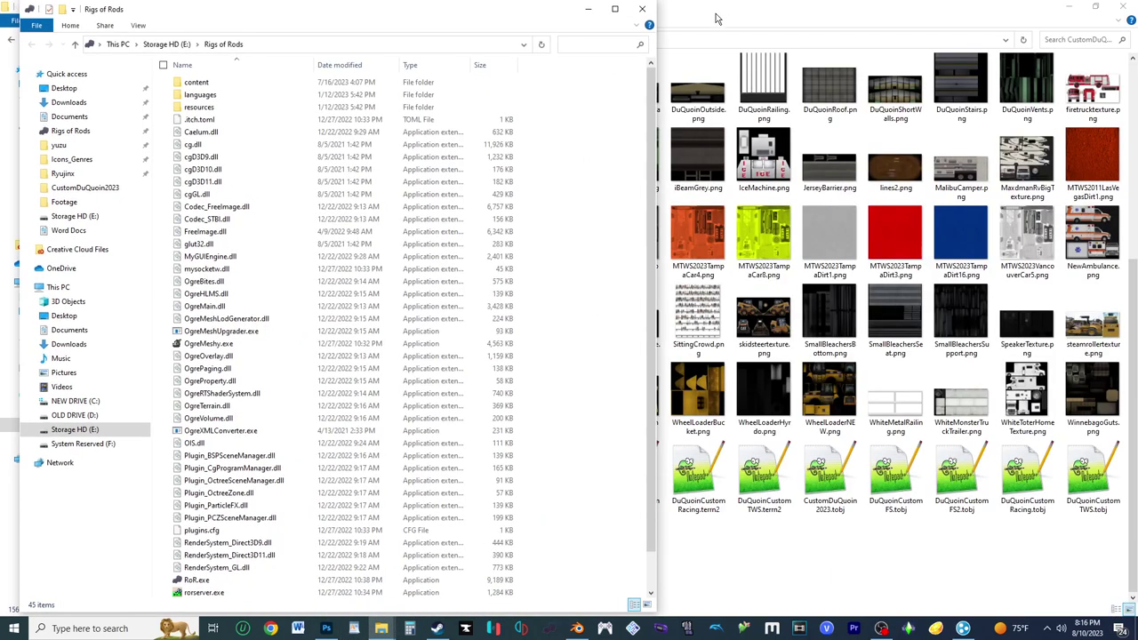
left_click_drag(541, 15, 1019, 24)
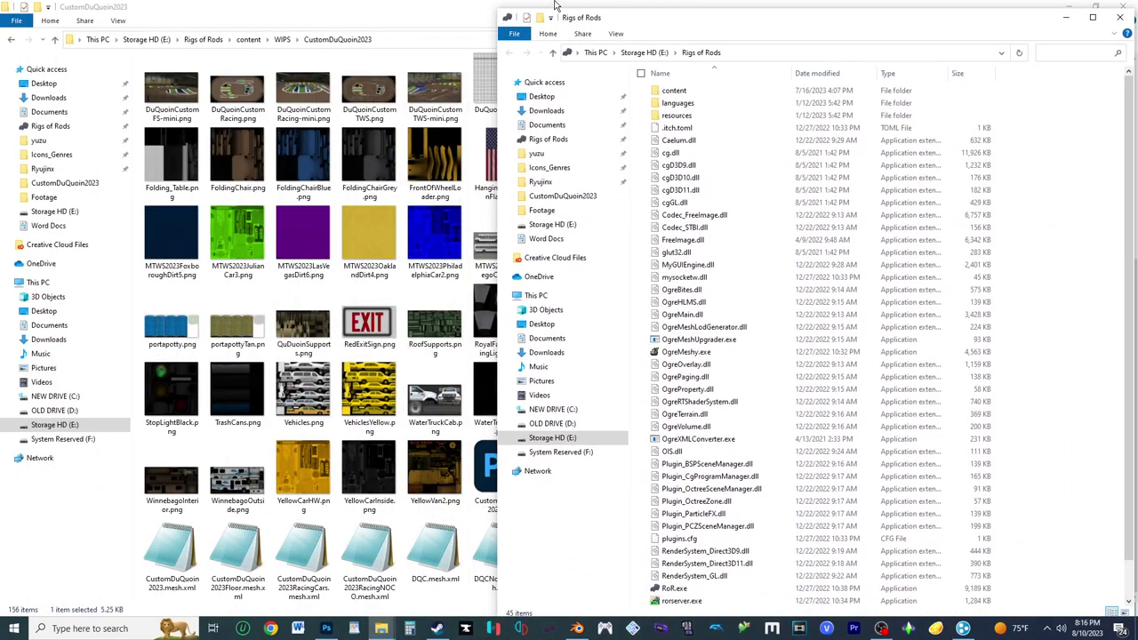
left_click_drag(499, 9, 776, 116)
left_click_drag(909, 129, 825, 44)
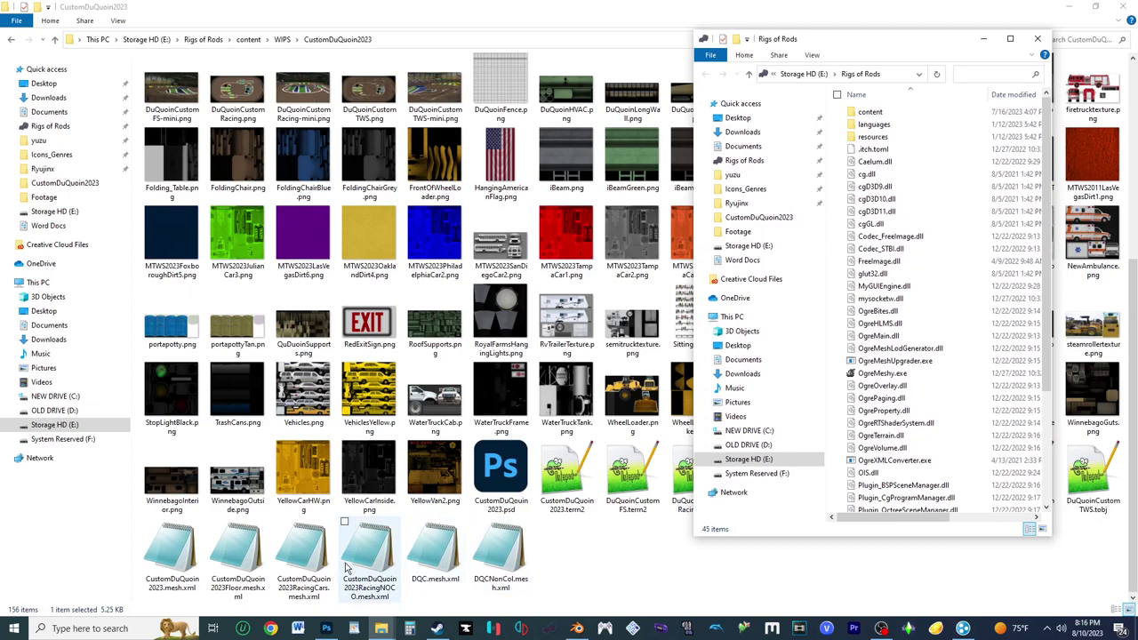
Step: Convert the CustomDuQuoin2023Floor, CustomDuQuoin2023RacingCars and CustomDuQuoin2023RacingNOCO mesh.xml files to .mesh with OgreXMLConverter.exe
left_click_drag(252, 571, 937, 461)
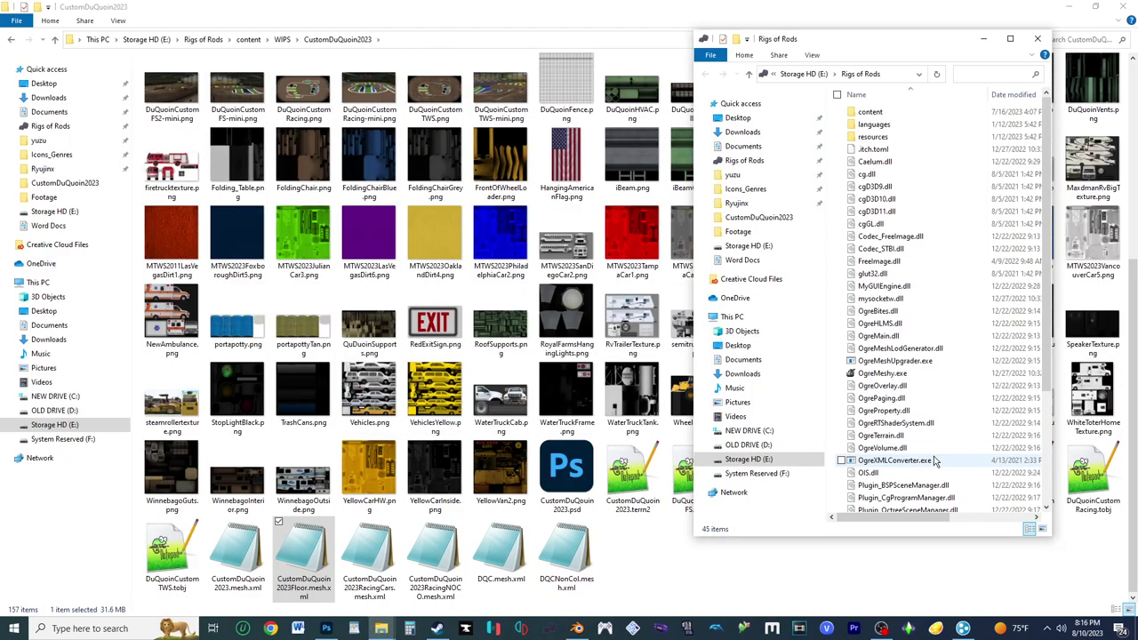
left_click_drag(369, 562, 897, 461)
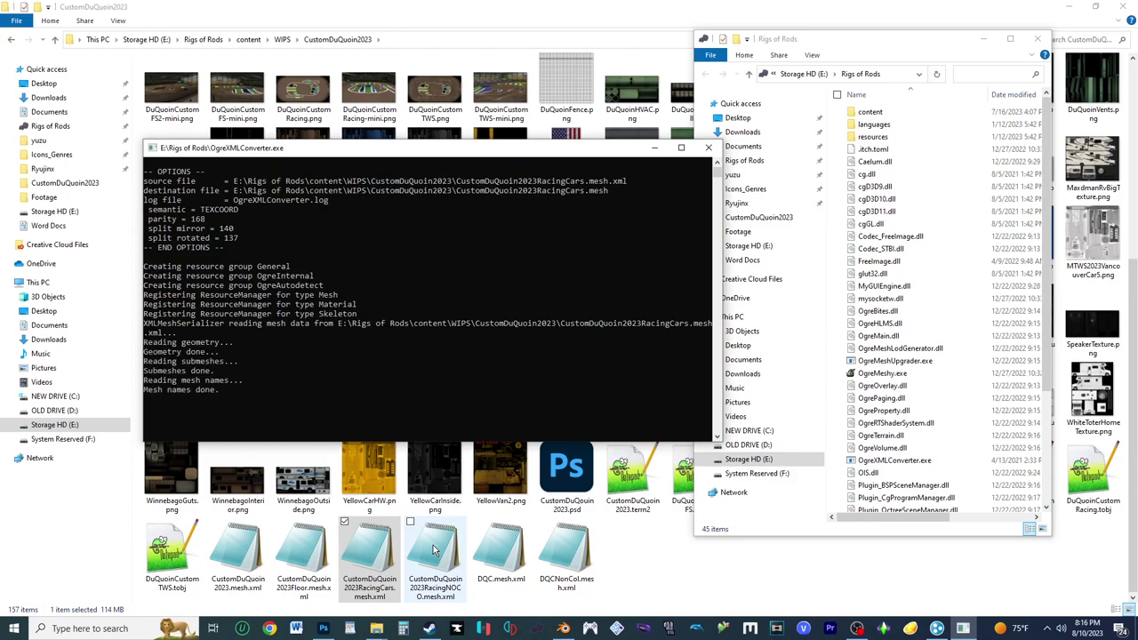
left_click(445, 570)
left_click_drag(486, 569, 885, 460)
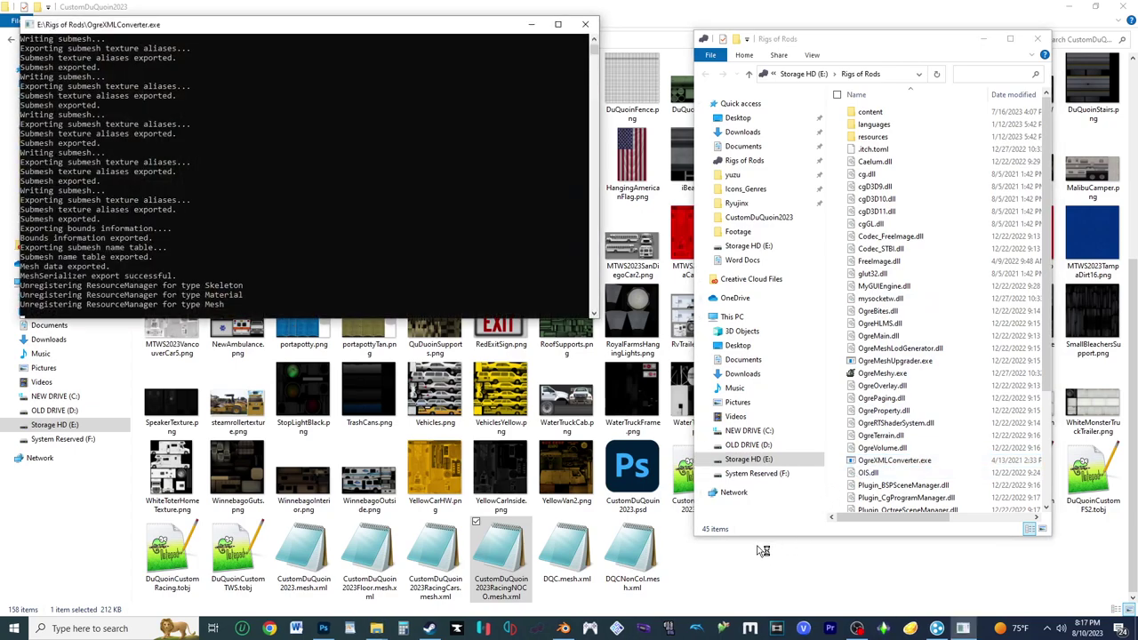
left_click(757, 561)
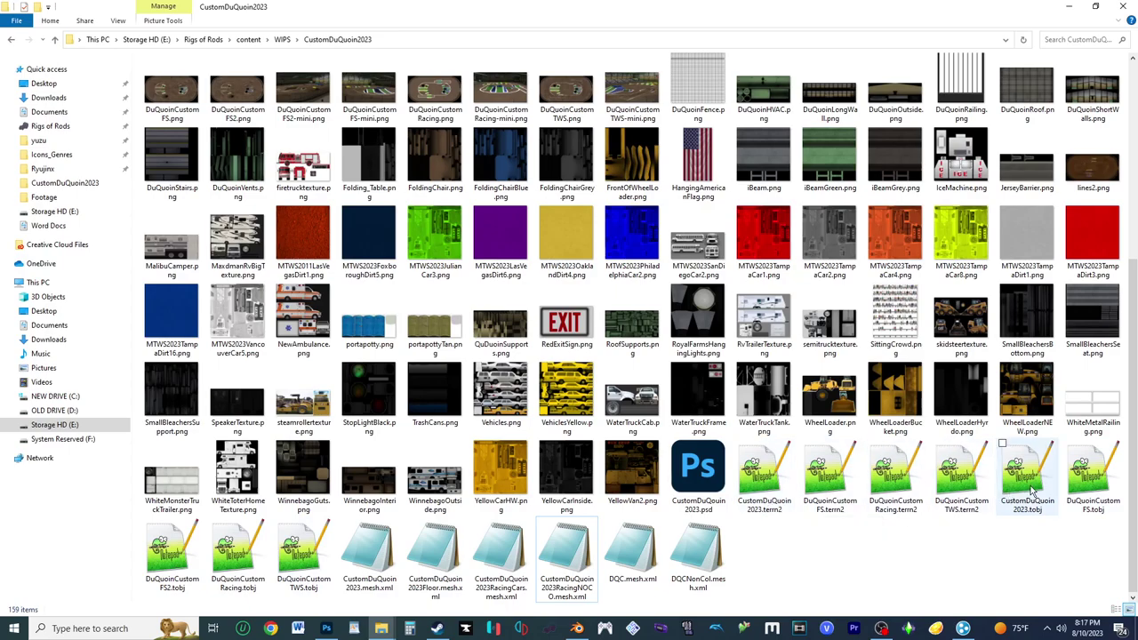
Step: Rename the terrain file CustomDuQuoin2023.term2 as CustomDuQuoin2023Racing.term2
scroll(1031, 489, "up", 4)
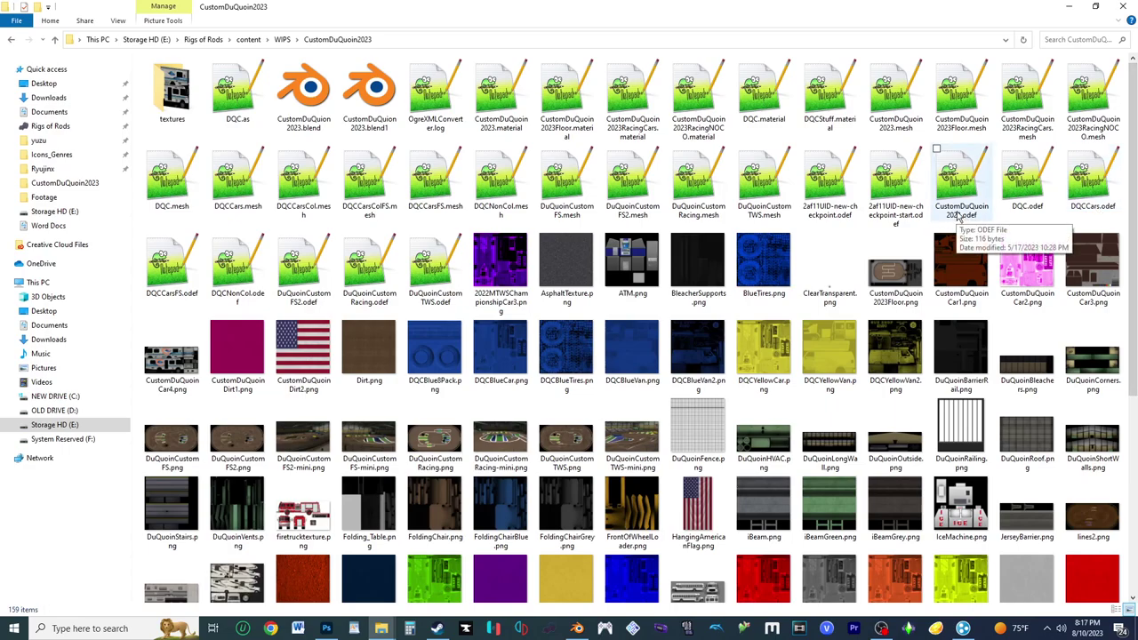
scroll(960, 216, "down", 5)
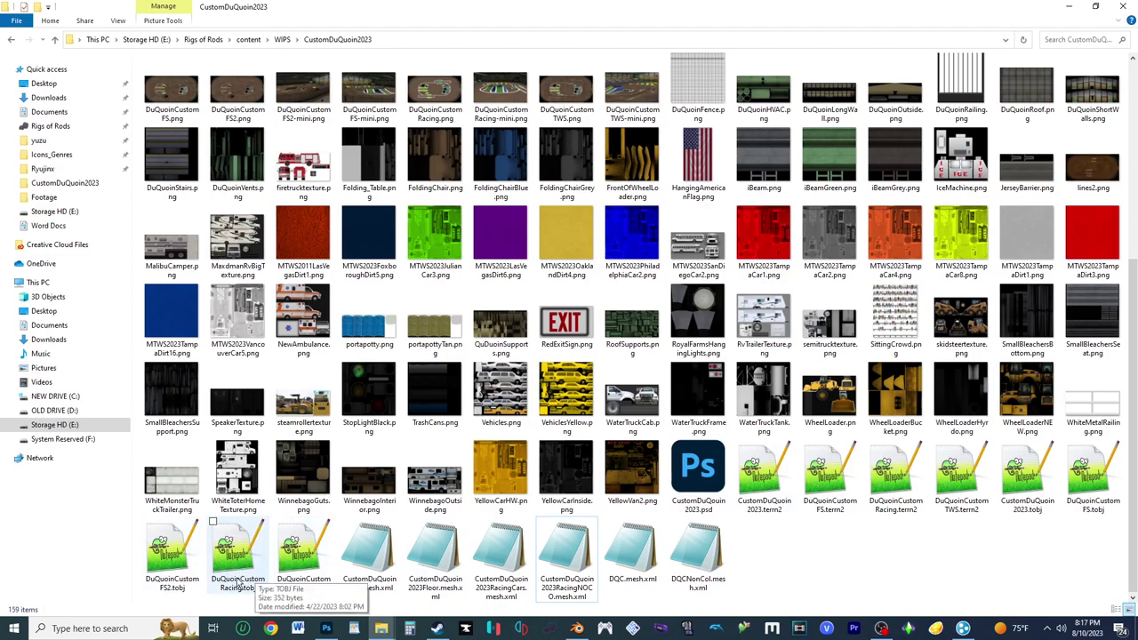
left_click(767, 515)
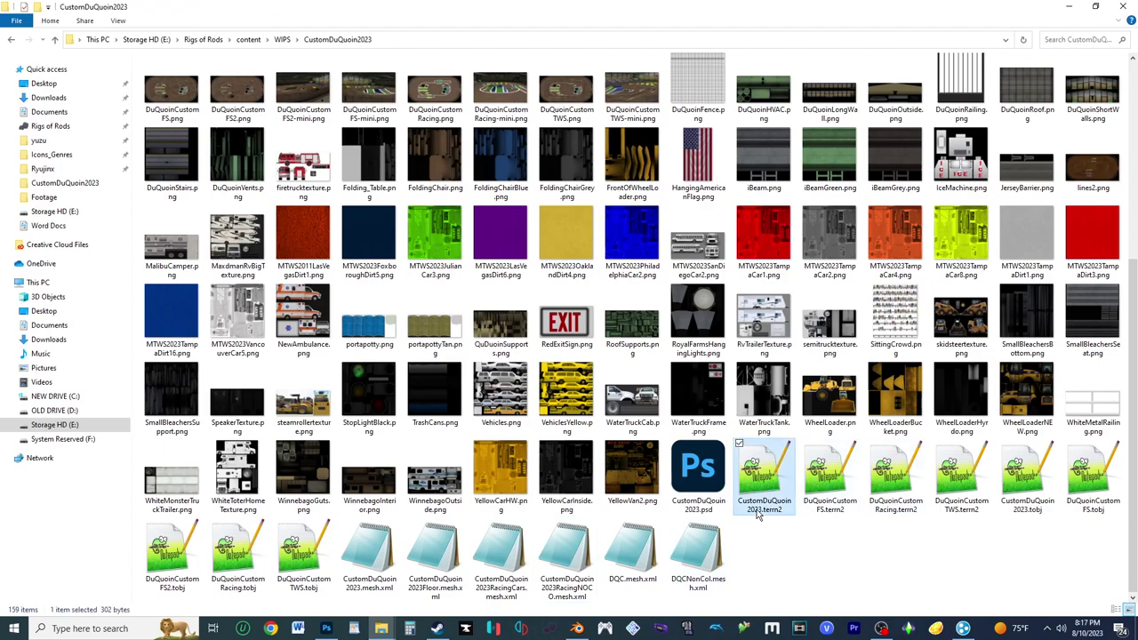
left_click(764, 506)
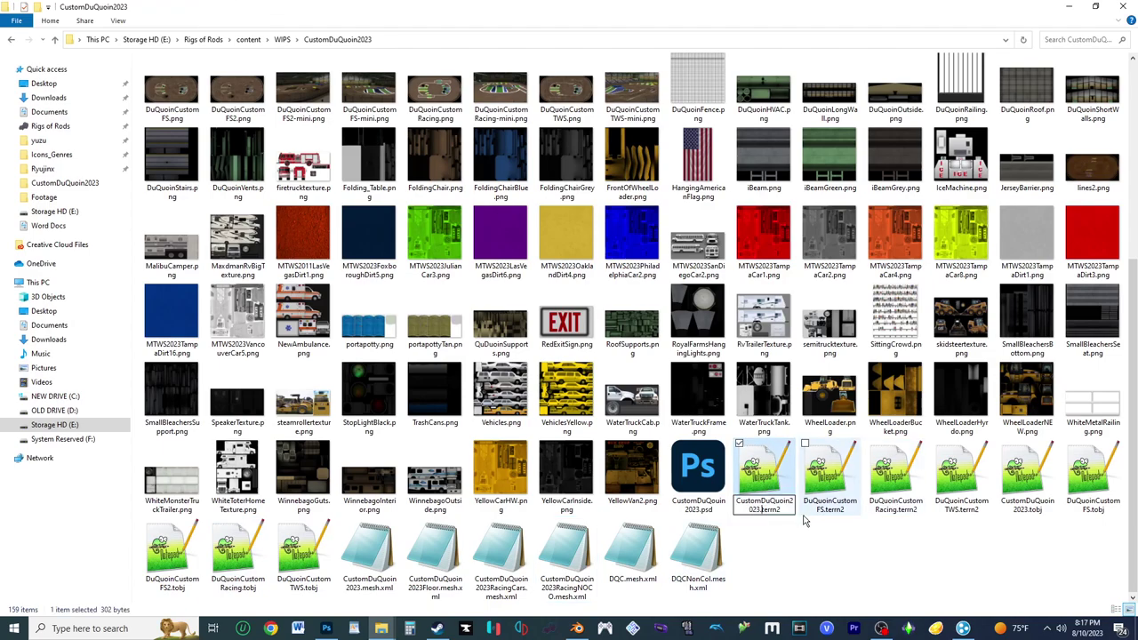
key("BackSpace")
key("BackSpace")
key("BackSpace")
key("BackSpace")
type("2023Racing")
key("Return")
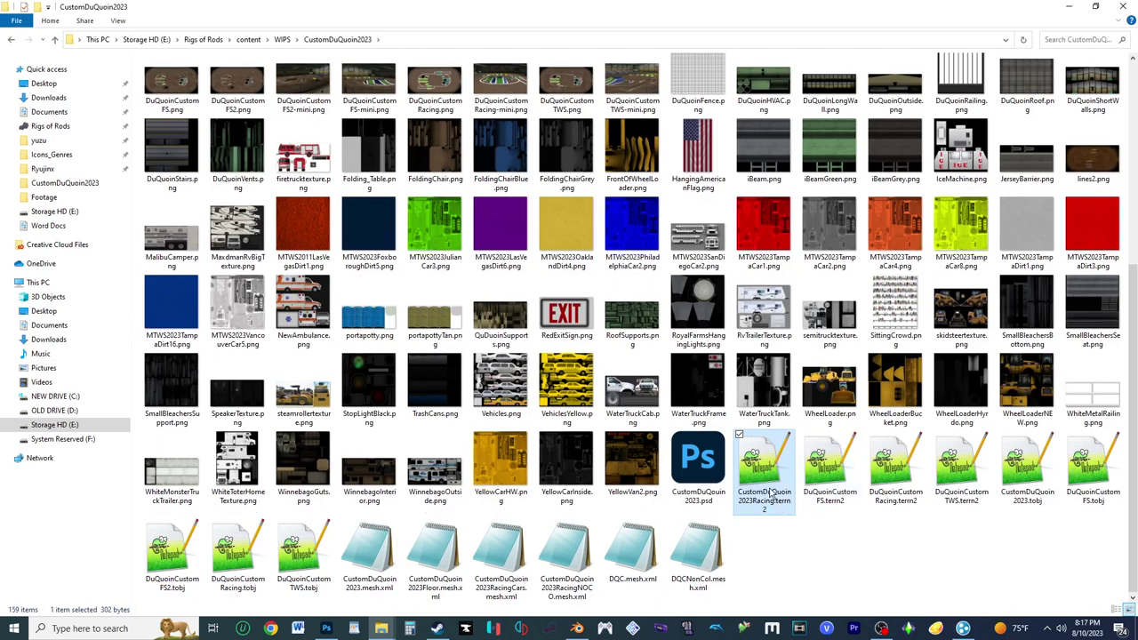
Step: Open CustomDuQuoin2023Racing.term2 in Notepad++, declining the update, and set its Name to Custom Du Quoin 2023 Racing
double_click(773, 494)
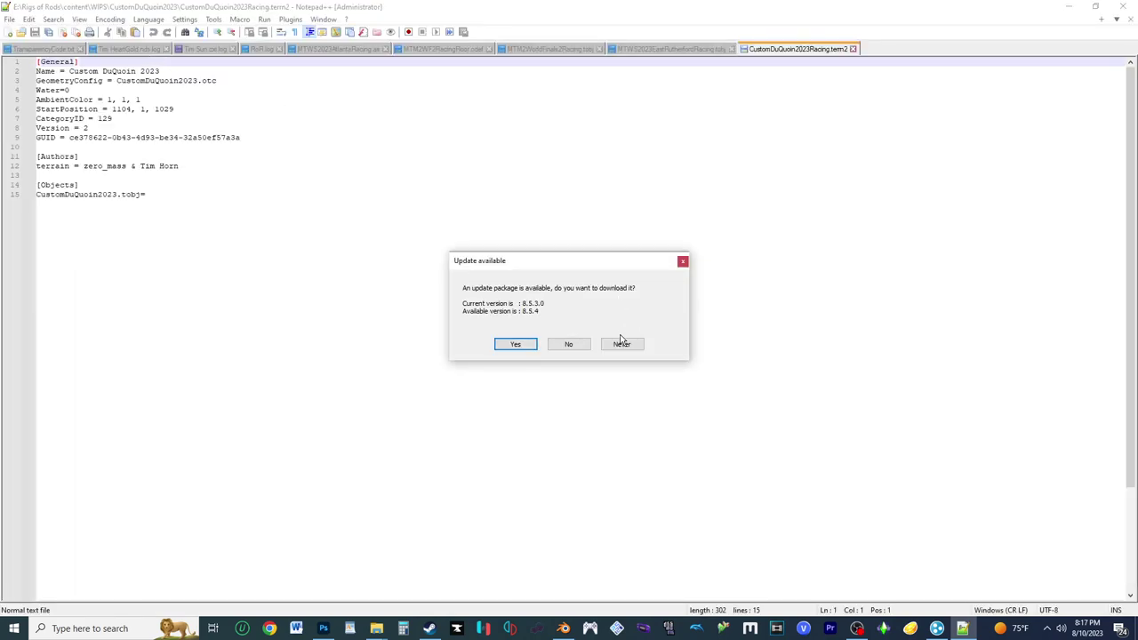
left_click(584, 348)
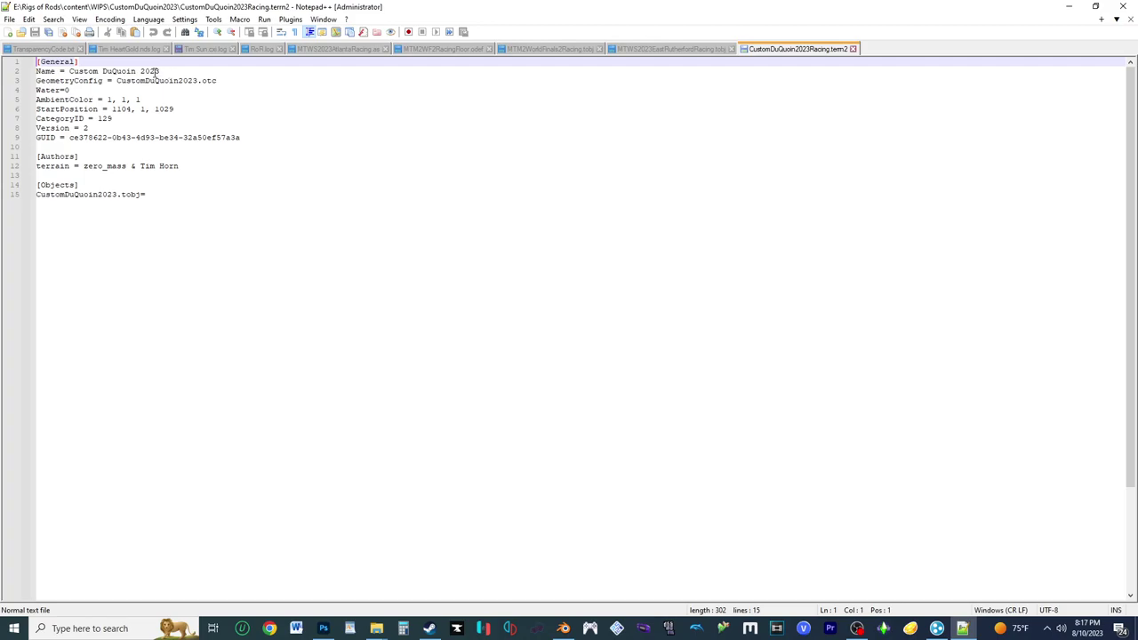
left_click_drag(167, 71, 103, 76)
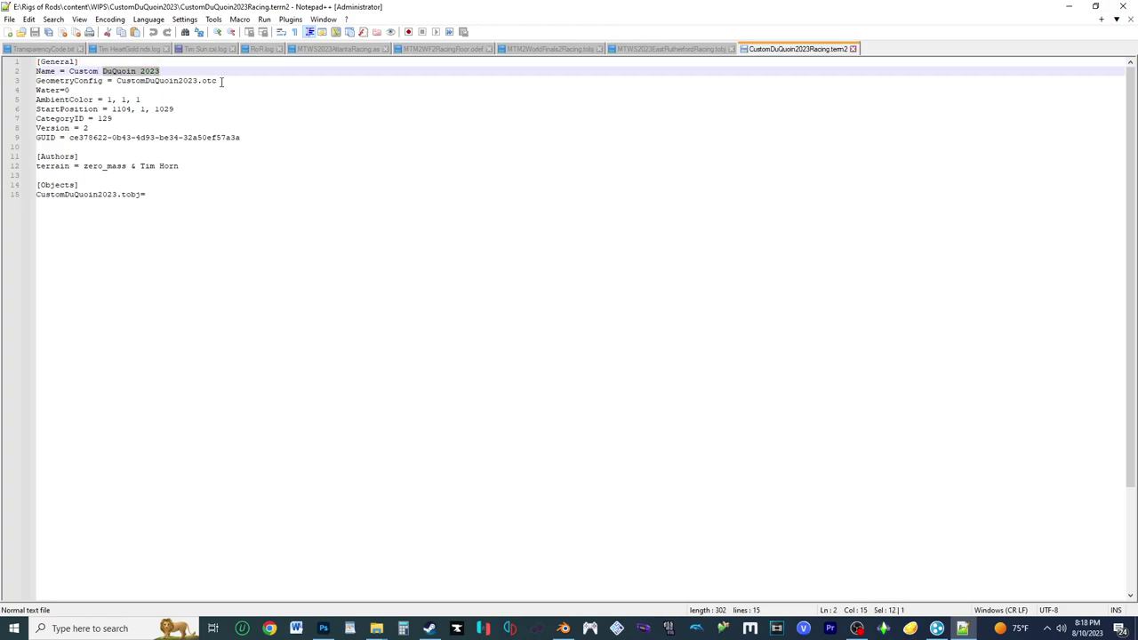
key("Right")
key("Left")
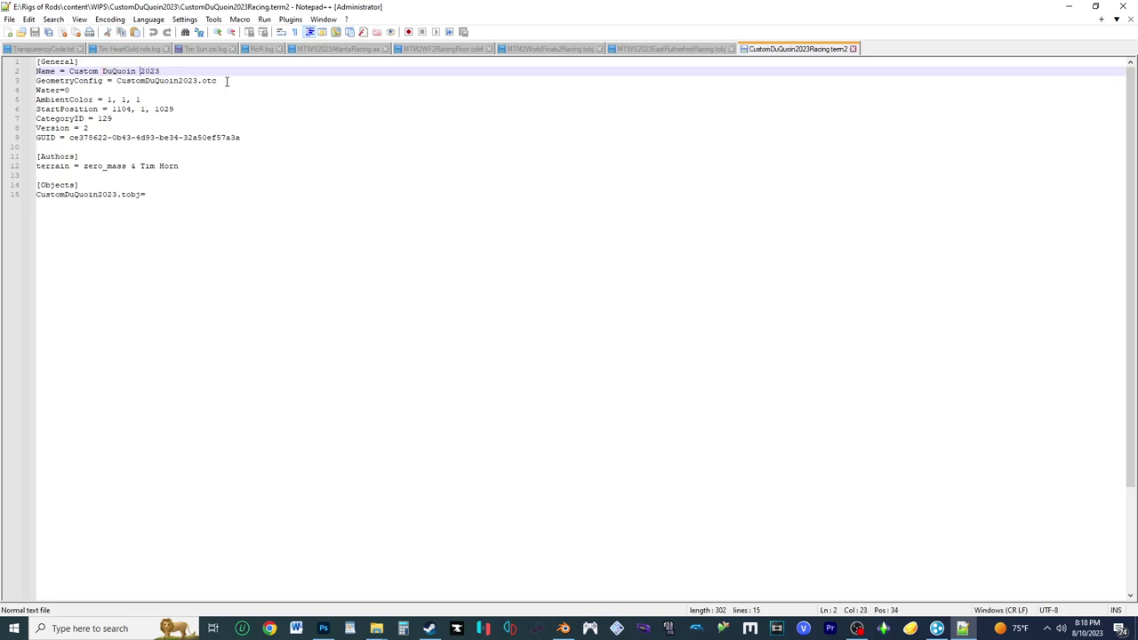
key("Right")
key("Down")
key("Home")
key("Right")
key("Right")
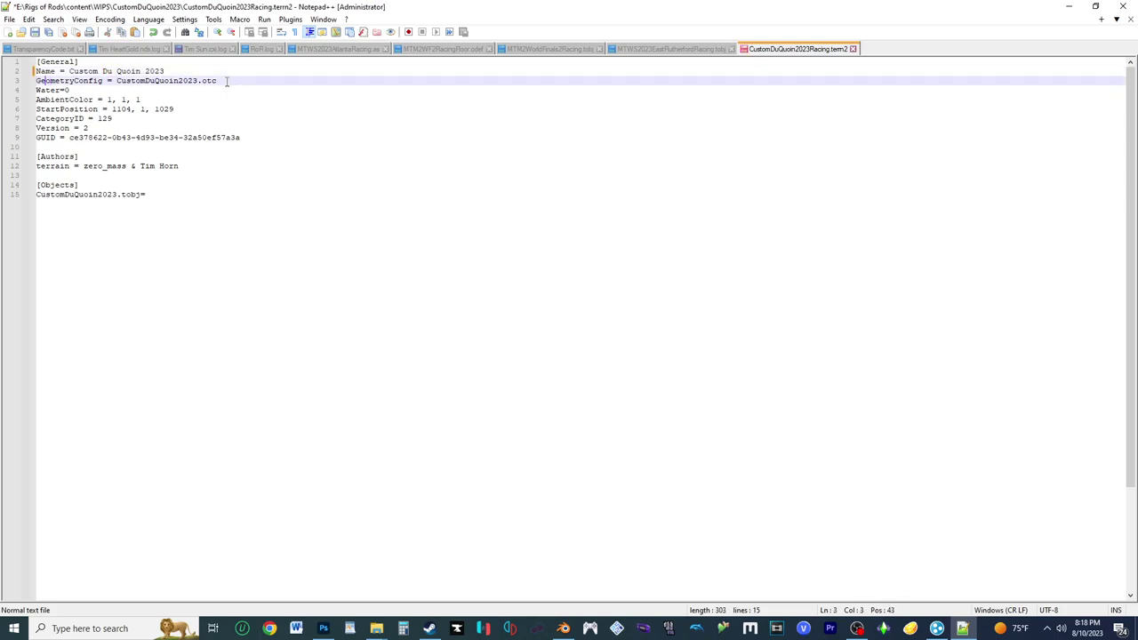
key("Left")
type("R")
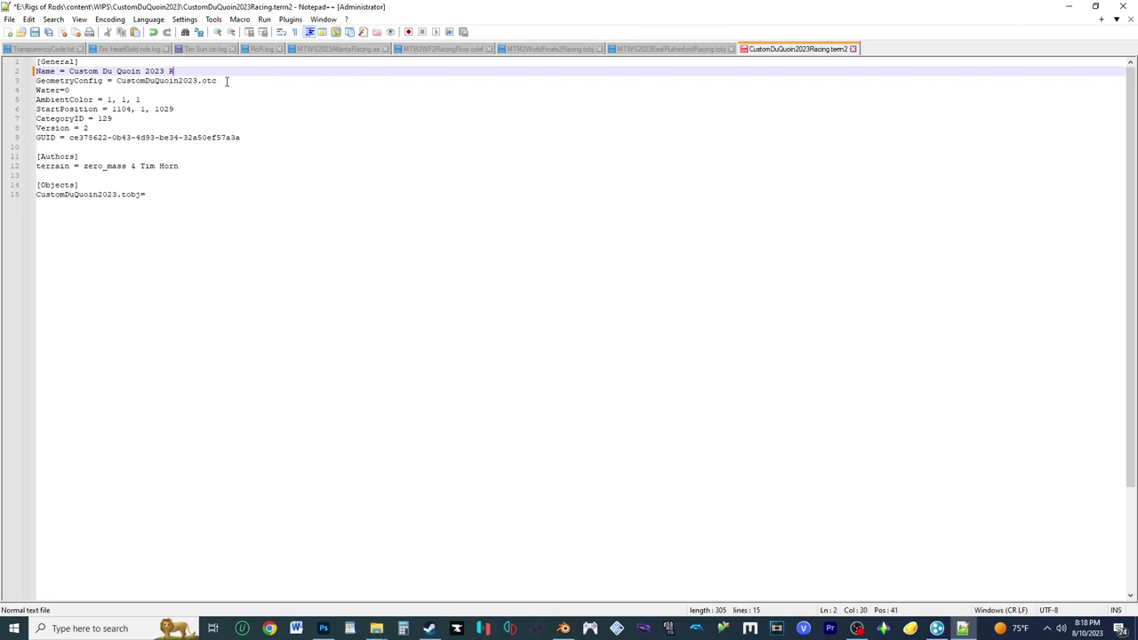
type("acing")
Step: Change the Objects entry to CustomDuQuoin2023Racing.tobj= and save the term2 file
left_click(151, 81)
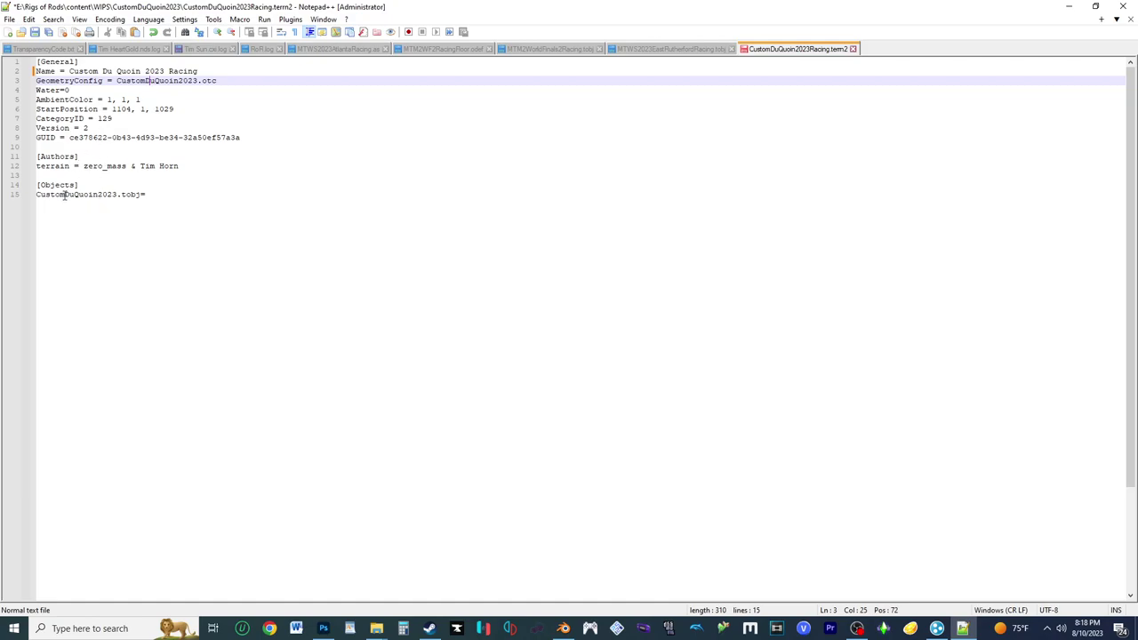
left_click(98, 194)
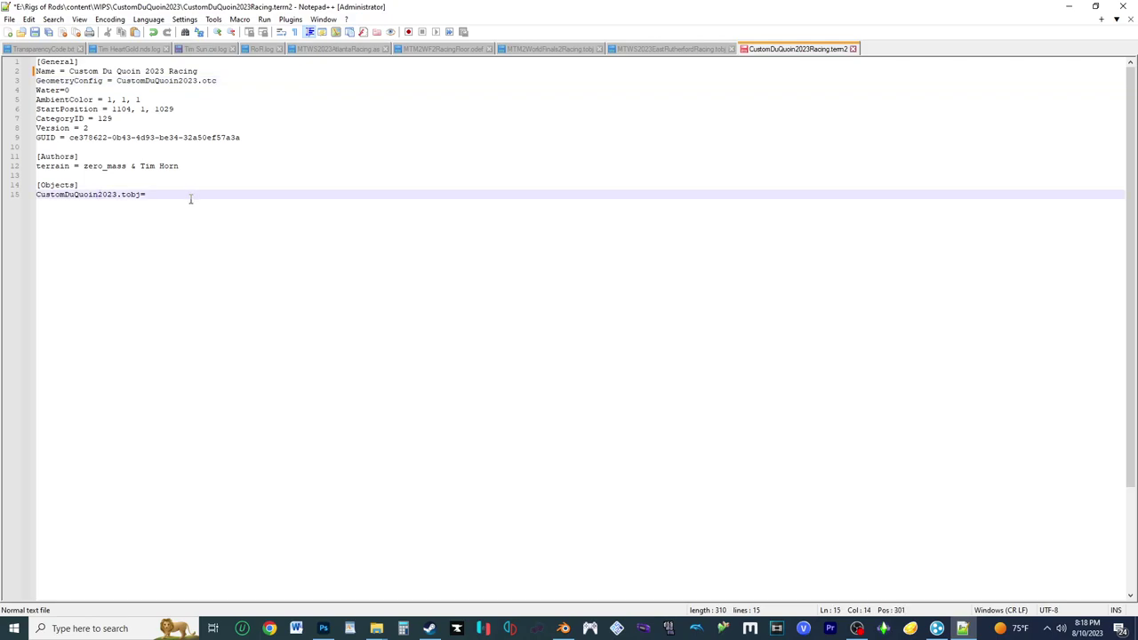
type("2023Racing")
left_click(35, 32)
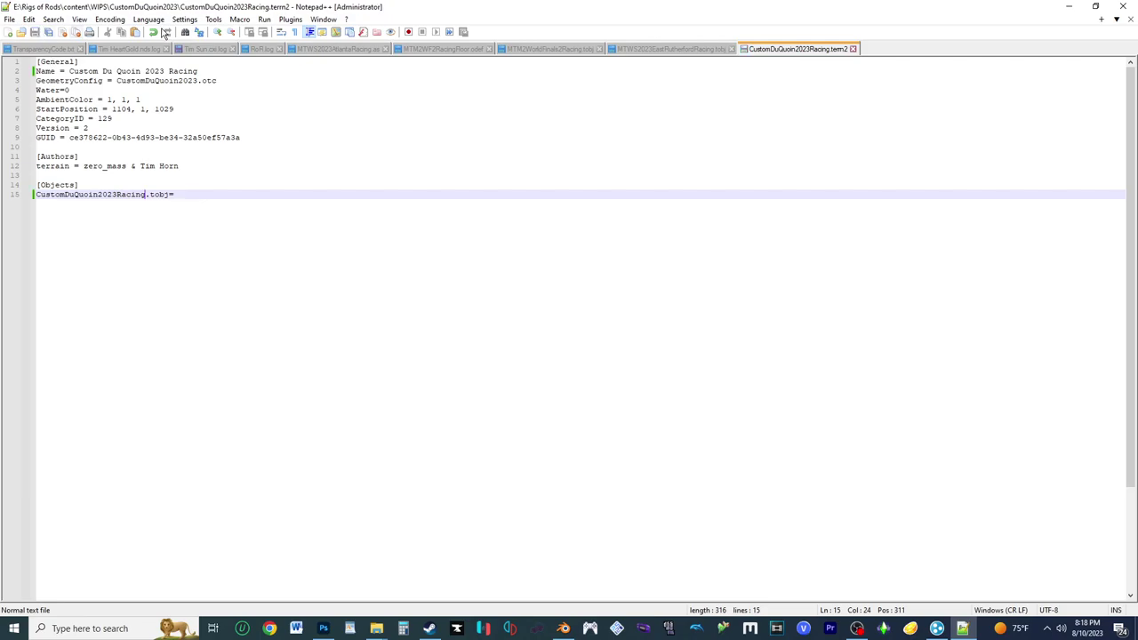
Step: Switch back to File Explorer and rename CustomDuQuoin2023.tobj as CustomDuQuoin2023Racing.tobj
left_click(1074, 9)
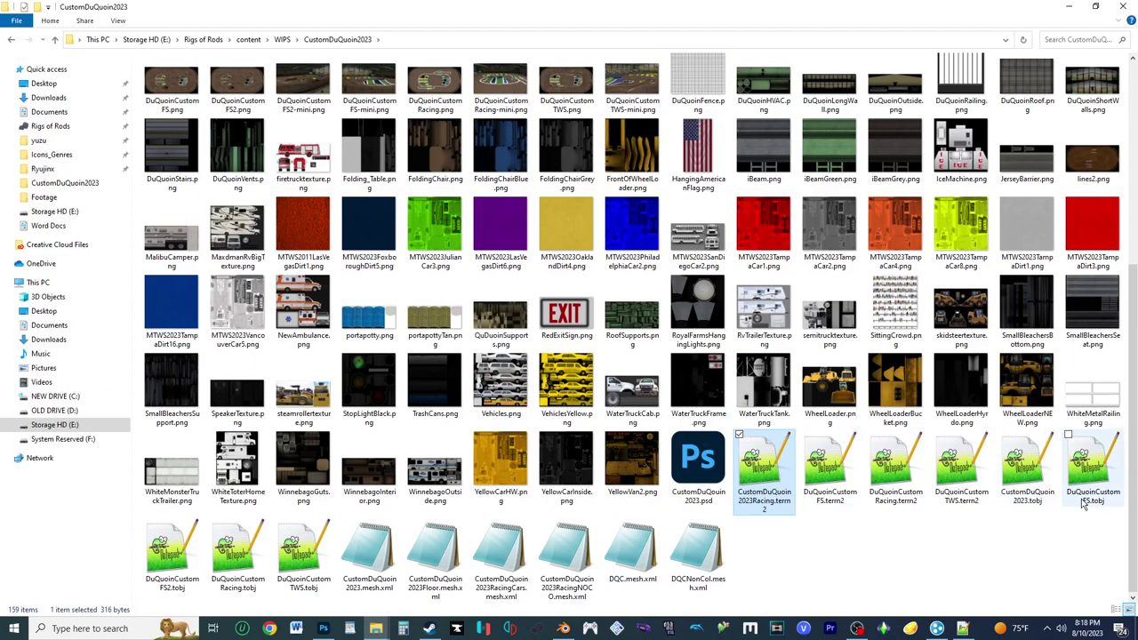
left_click(1028, 504)
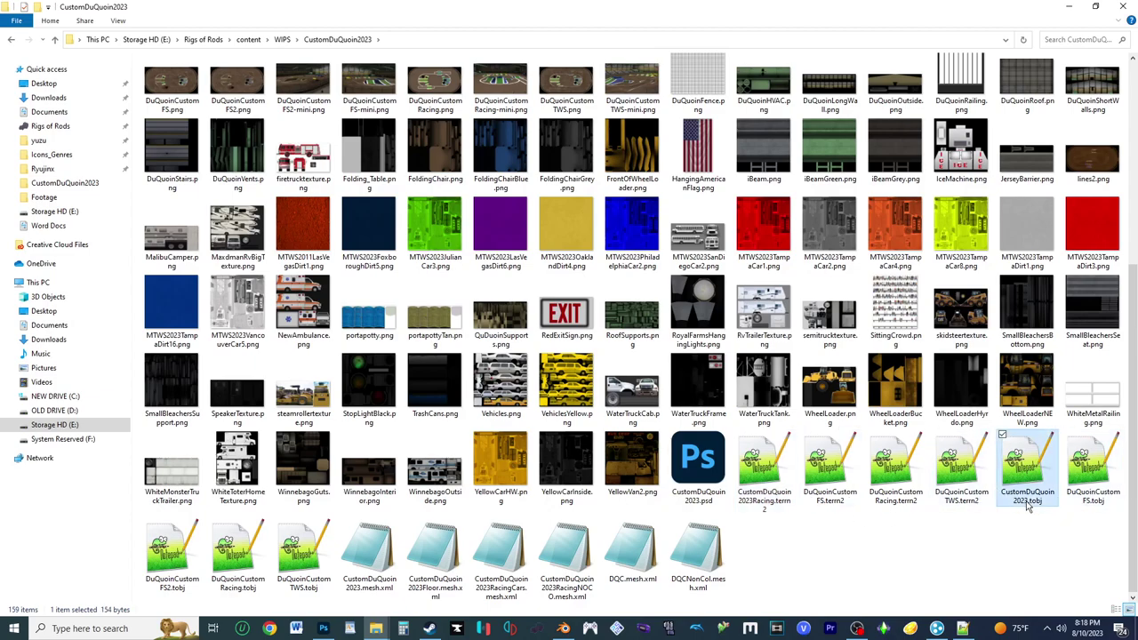
left_click(1028, 505)
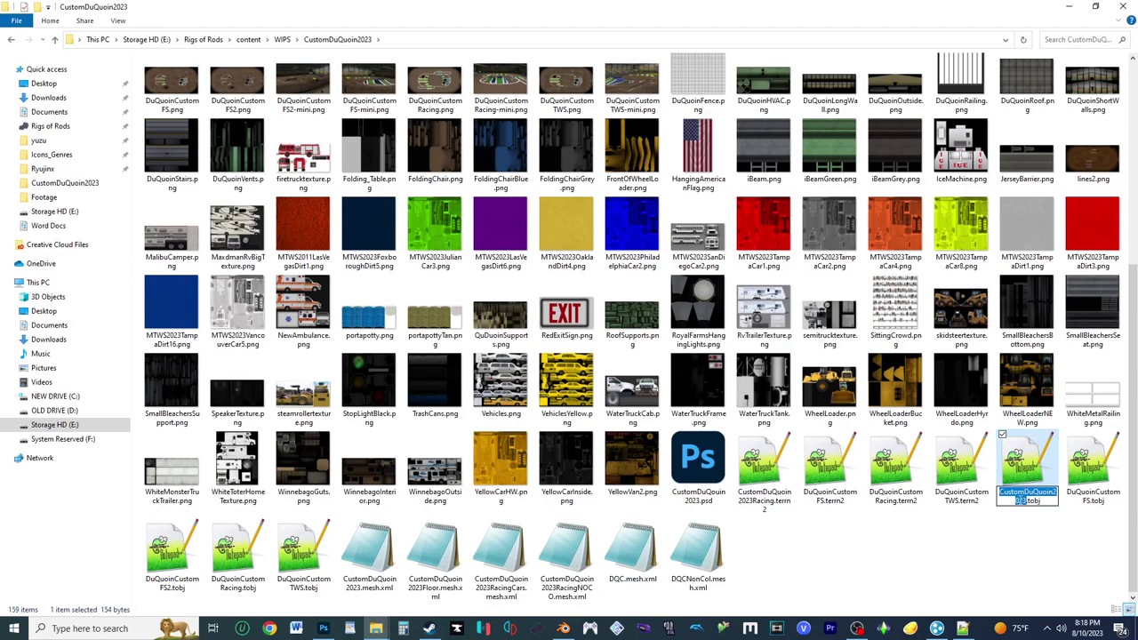
key("Right")
type("Racing")
key("Return")
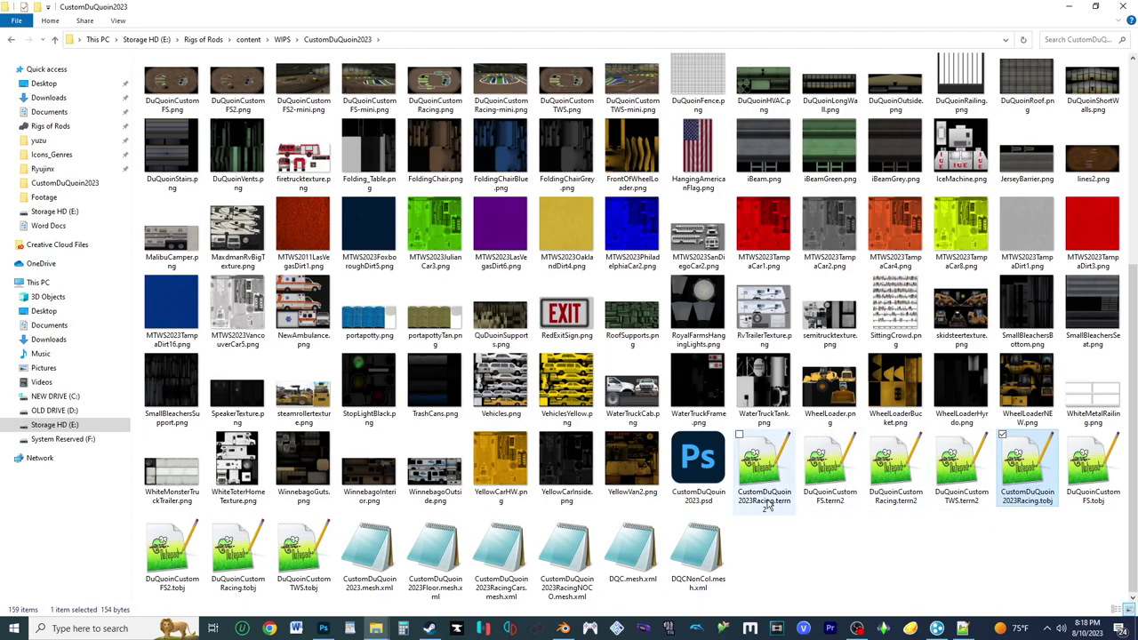
Step: Open CustomDuQuoin2023Racing.tobj in Notepad++ and copy the track position 1024, 1, 1024 into StartPosition in the term2 file
double_click(1045, 480)
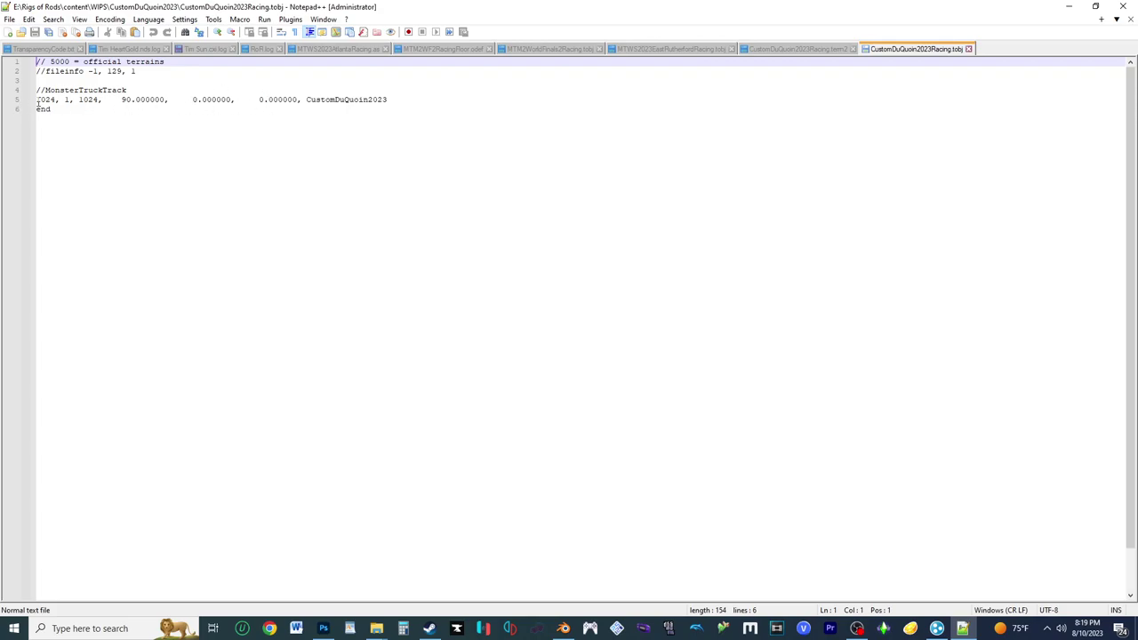
left_click_drag(102, 100, 30, 104)
key("ctrl+c")
left_click(814, 50)
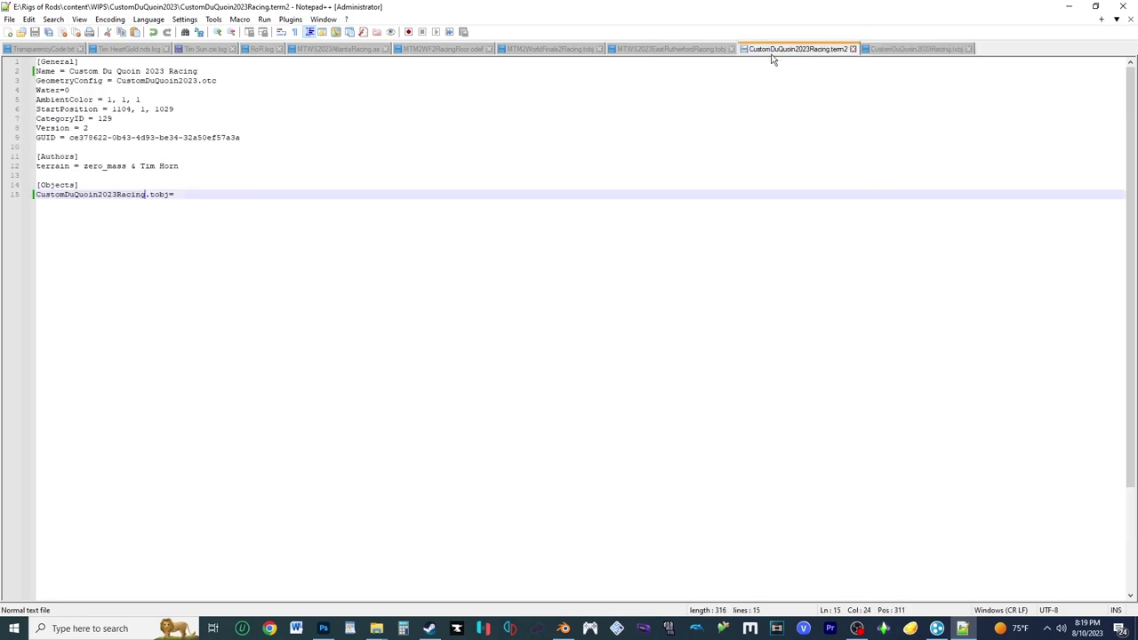
left_click_drag(113, 109, 186, 109)
key("ctrl+v")
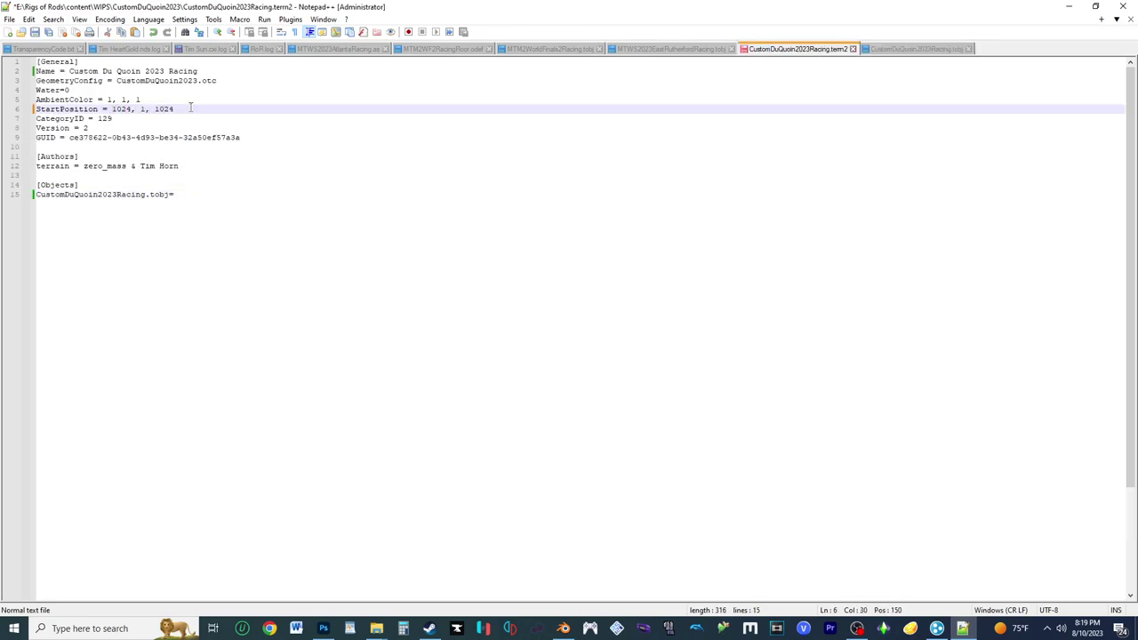
left_click(898, 51)
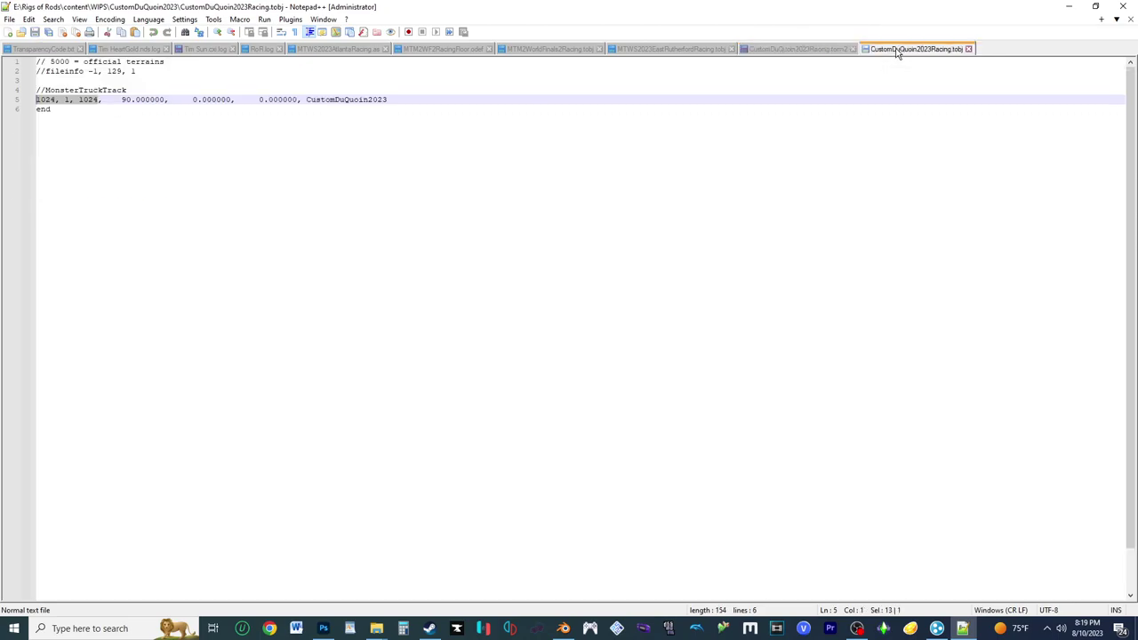
Step: Change the object name in the MonsterTruckTrack entry of the tobj file to CustomDuQuoin2023Racing
left_click(404, 99)
key("shift+Home")
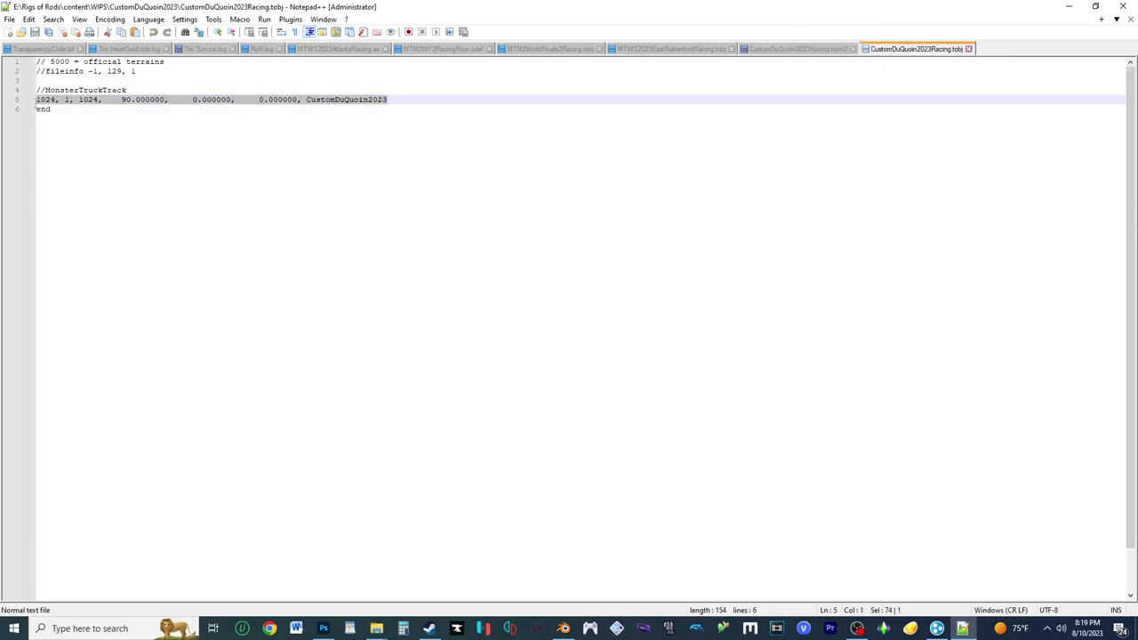
left_click(369, 96)
key("BackSpace")
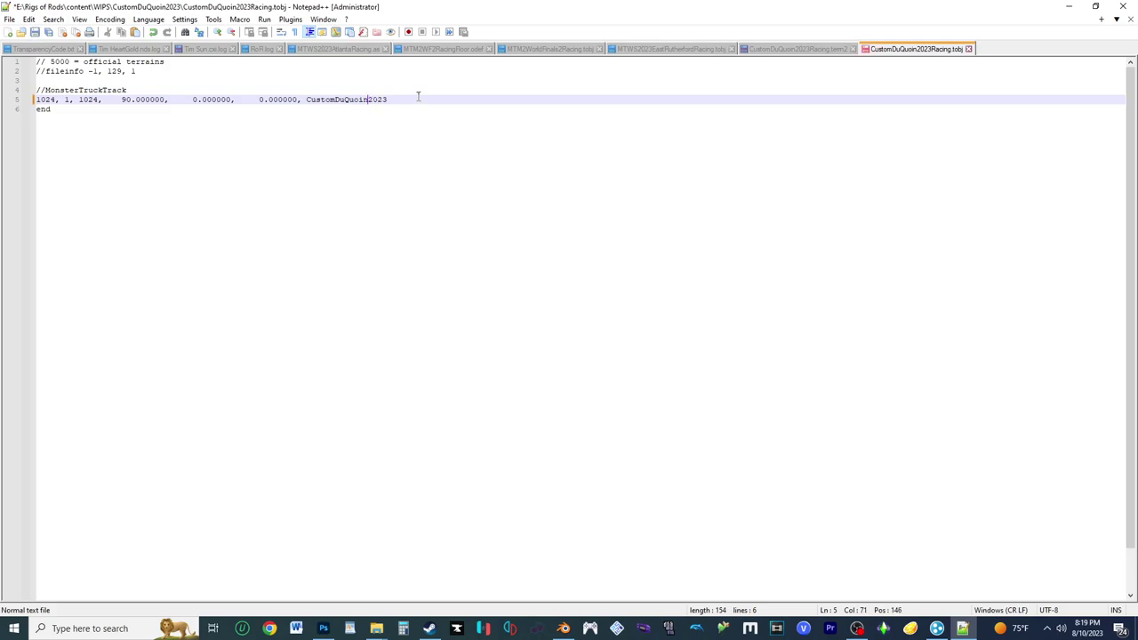
key("Right")
key("Right")
key("Right")
type("R")
key("BackSpace")
key("Left")
type("Racing")
Step: Duplicate the track entry on a new line with the object name CustomDuQuoin2023RacingCars and save the tobj file
key("Return")
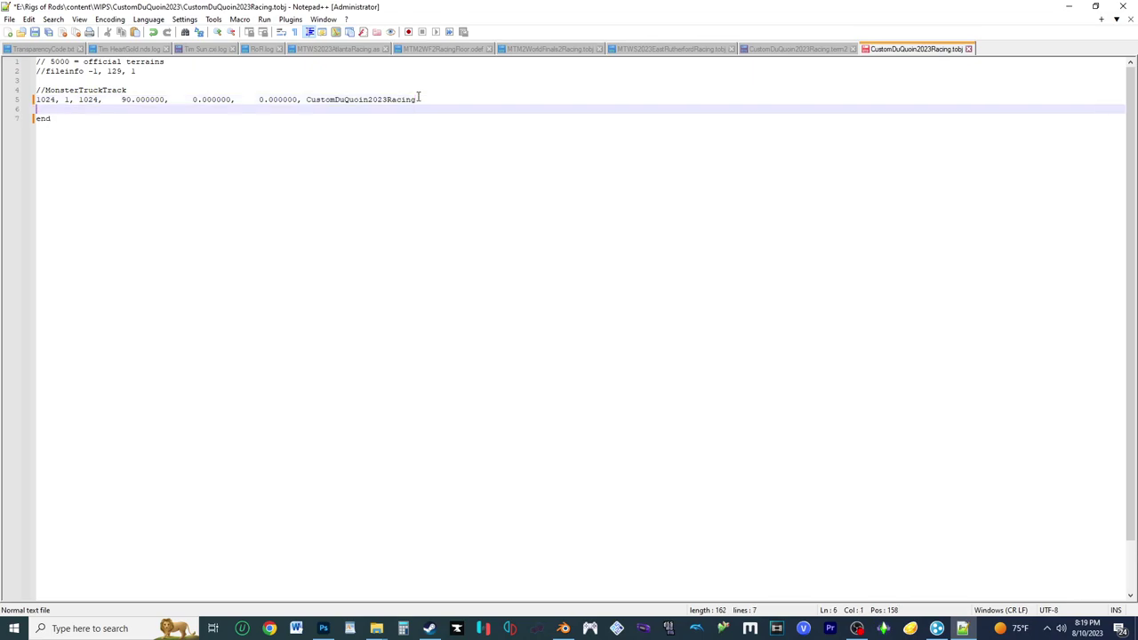
left_click_drag(419, 96, 37, 98)
key("ctrl+c")
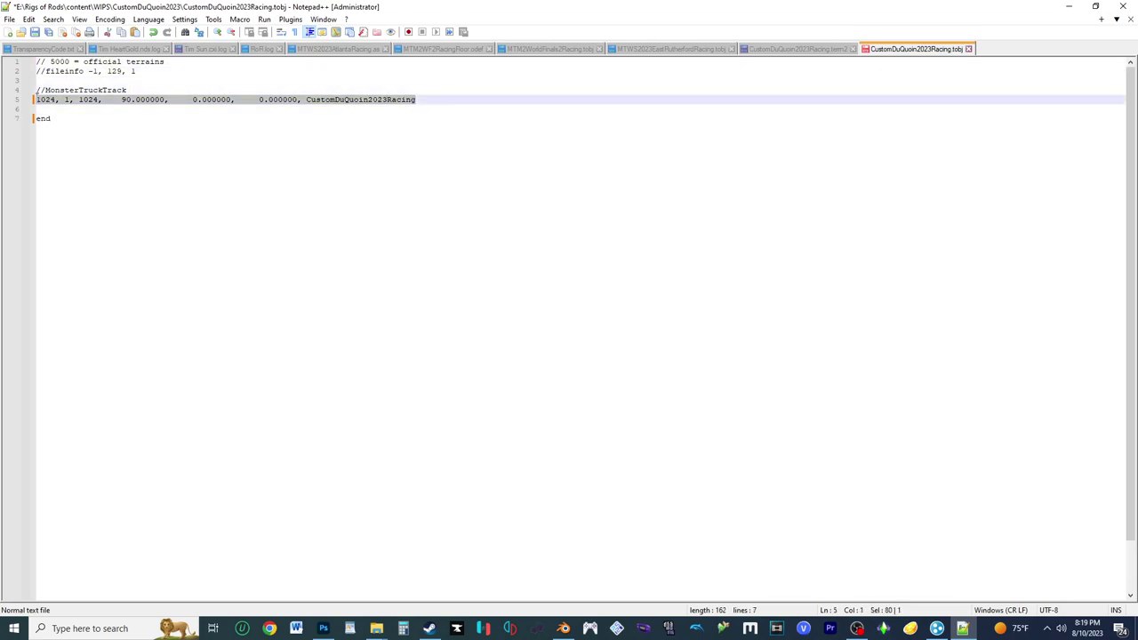
left_click(40, 105)
key("ctrl+v")
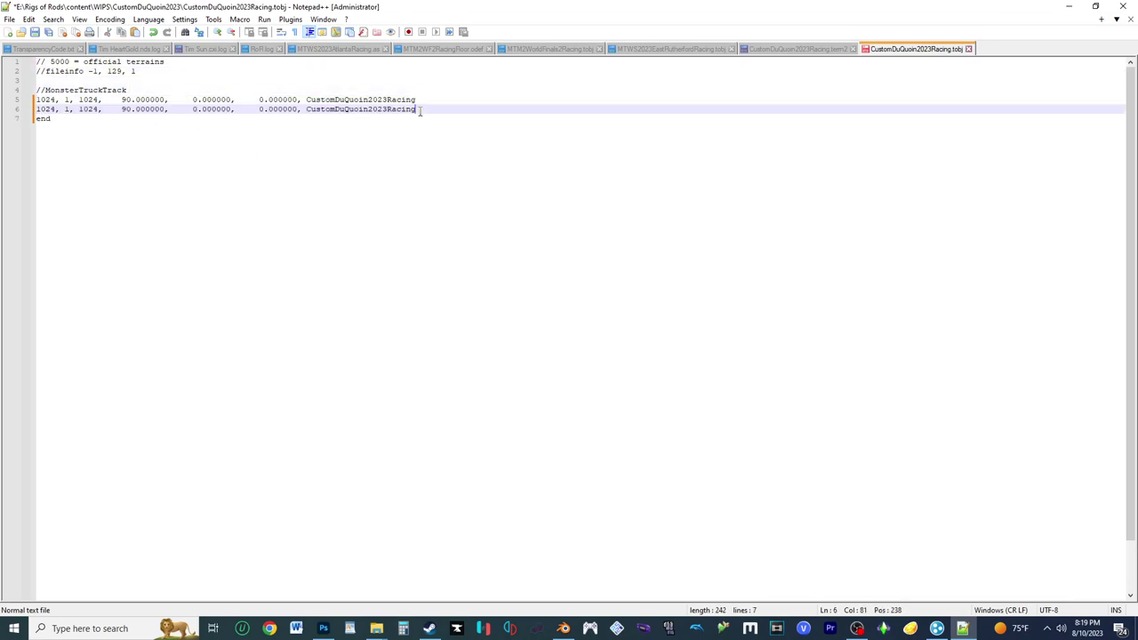
key("BackSpace")
key("BackSpace")
type("ng")
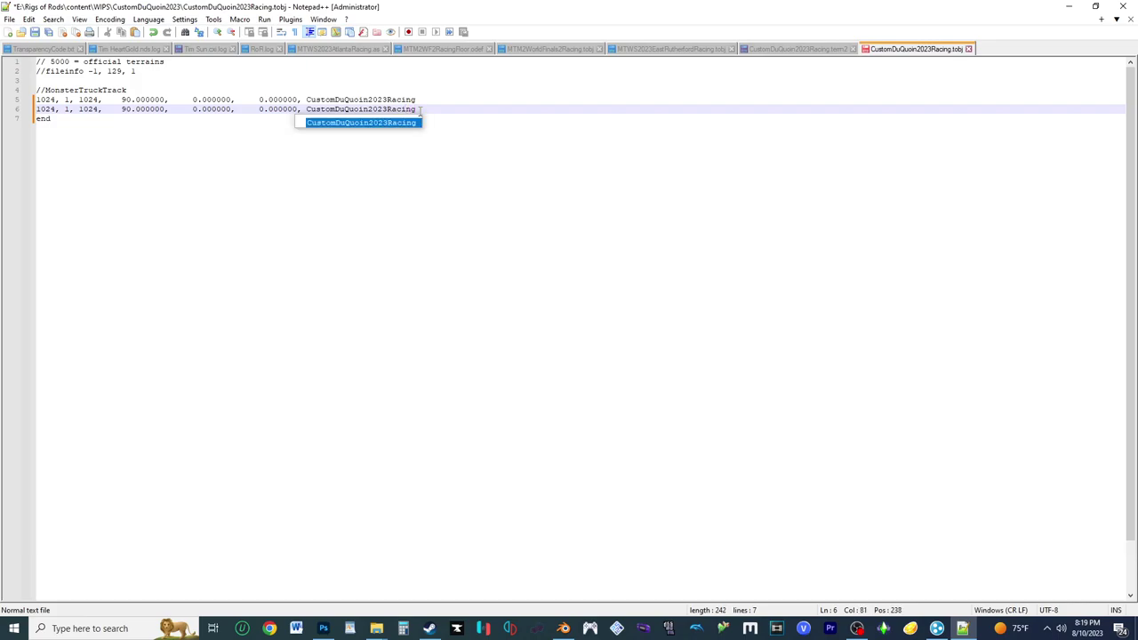
type("Cars")
key("Return")
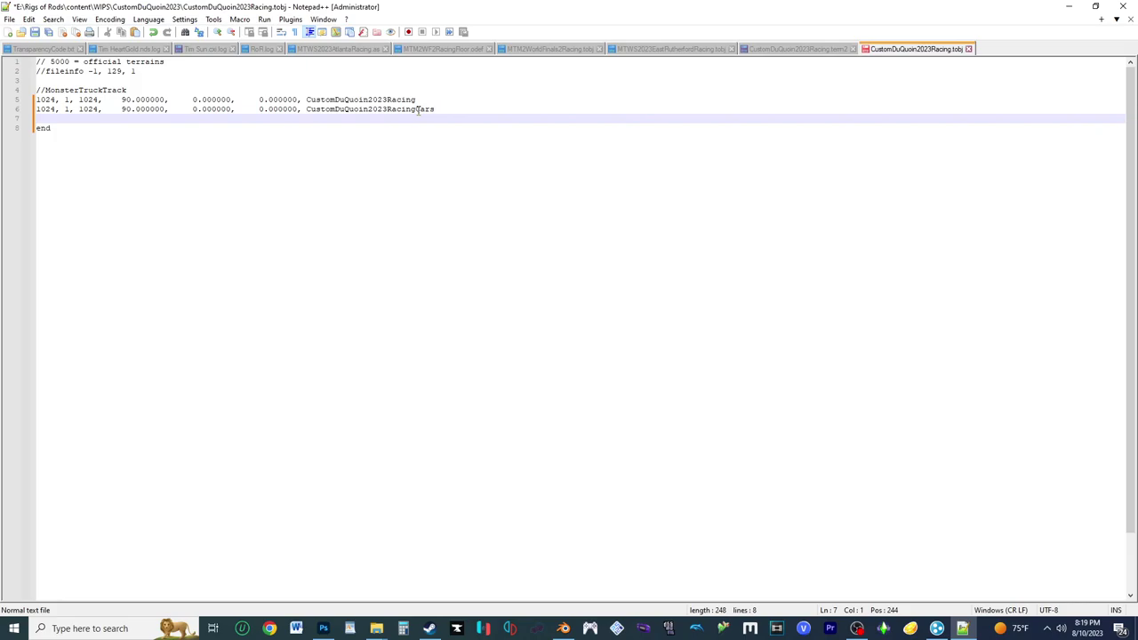
key("BackSpace")
key("ctrl+s")
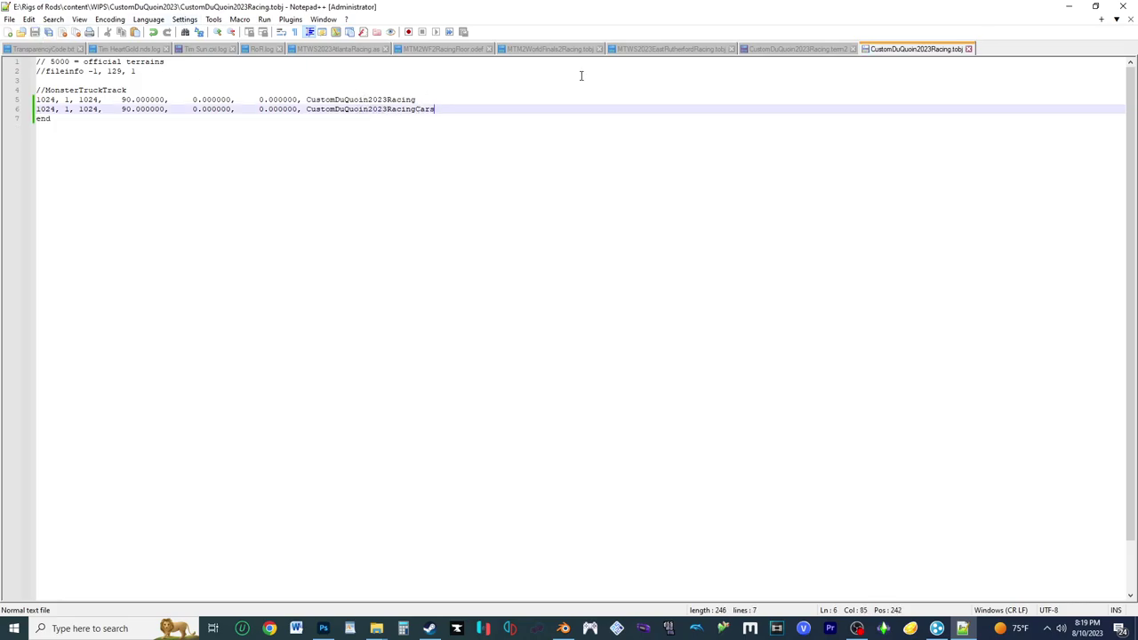
Step: Switch to File Explorer and rename CustomDuQuoin2023.odef as CustomDuQuoin2023Floor.odef
left_click(1069, 6)
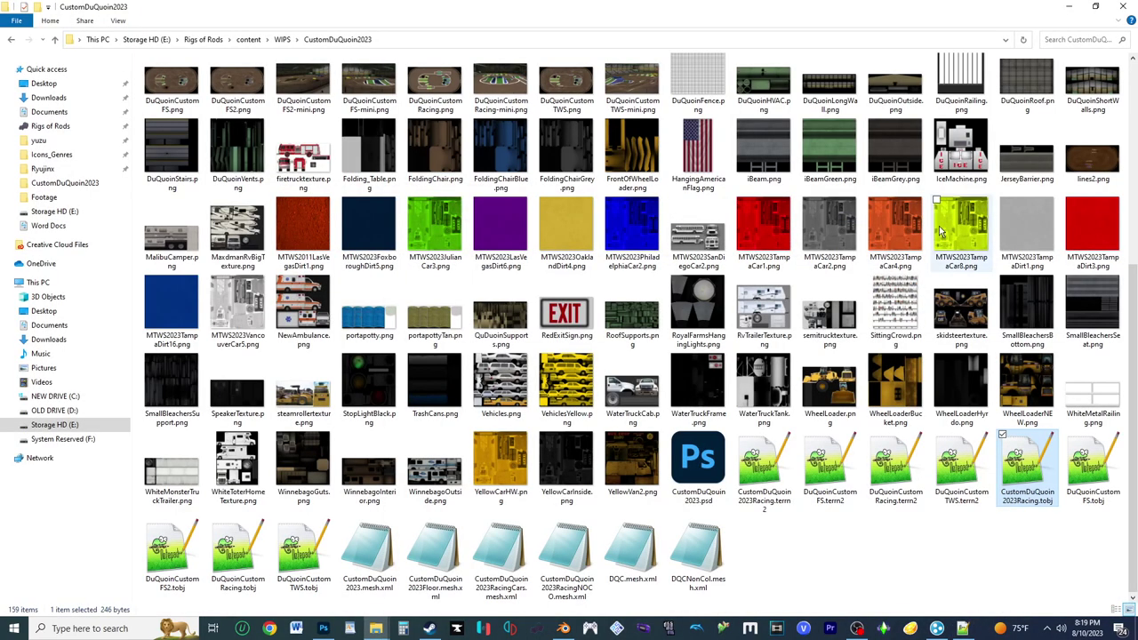
scroll(987, 351, "up", 2)
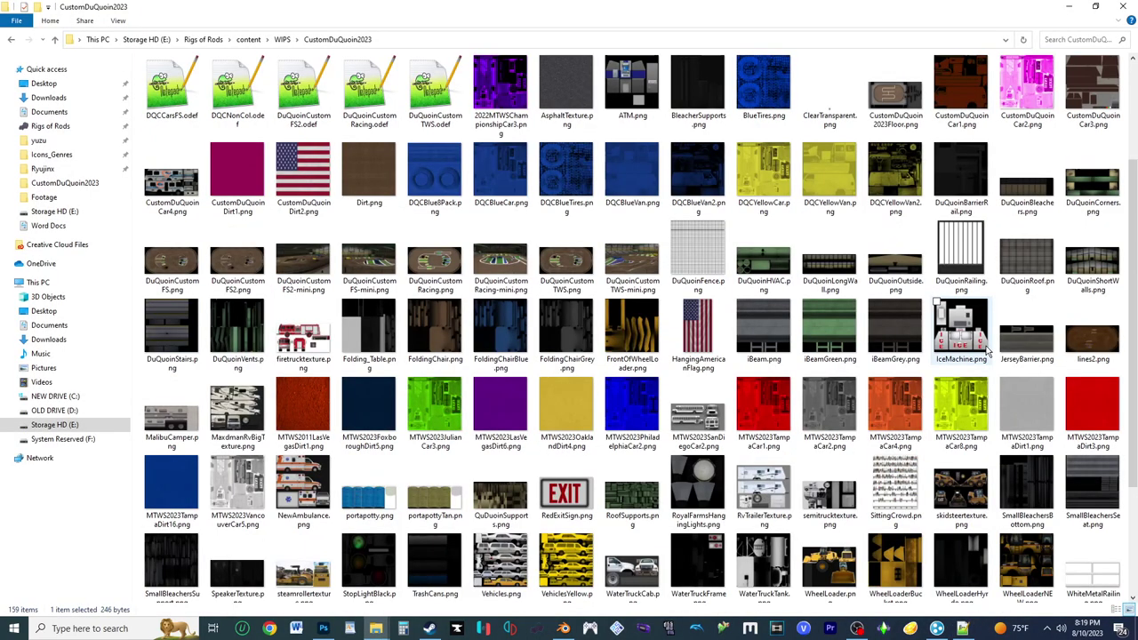
scroll(987, 351, "up", 2)
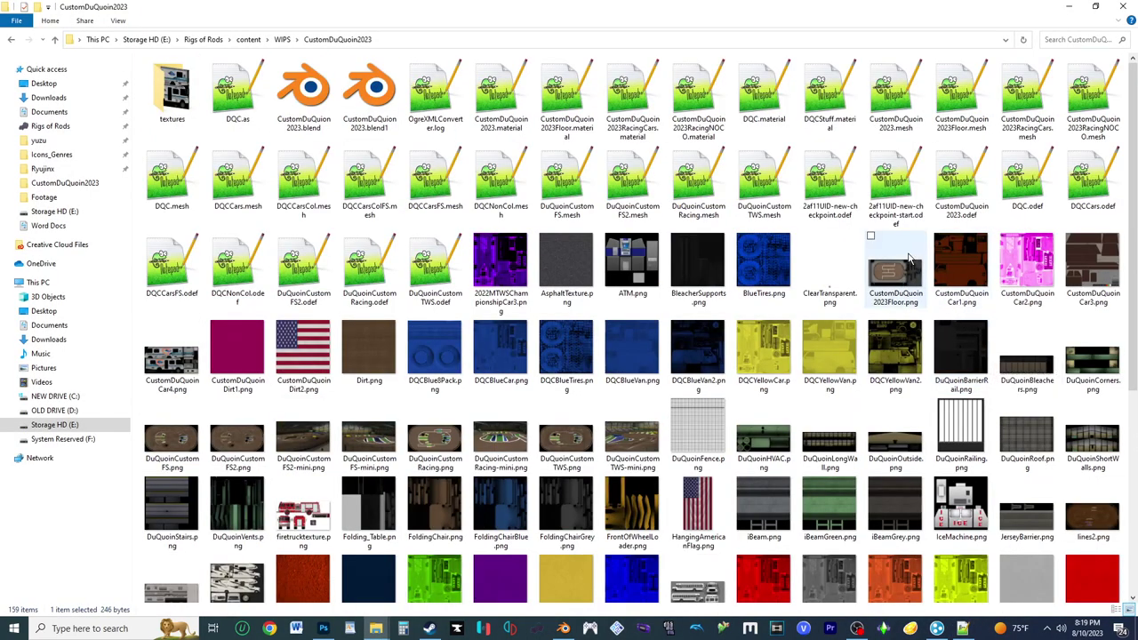
left_click(960, 220)
left_click(959, 220)
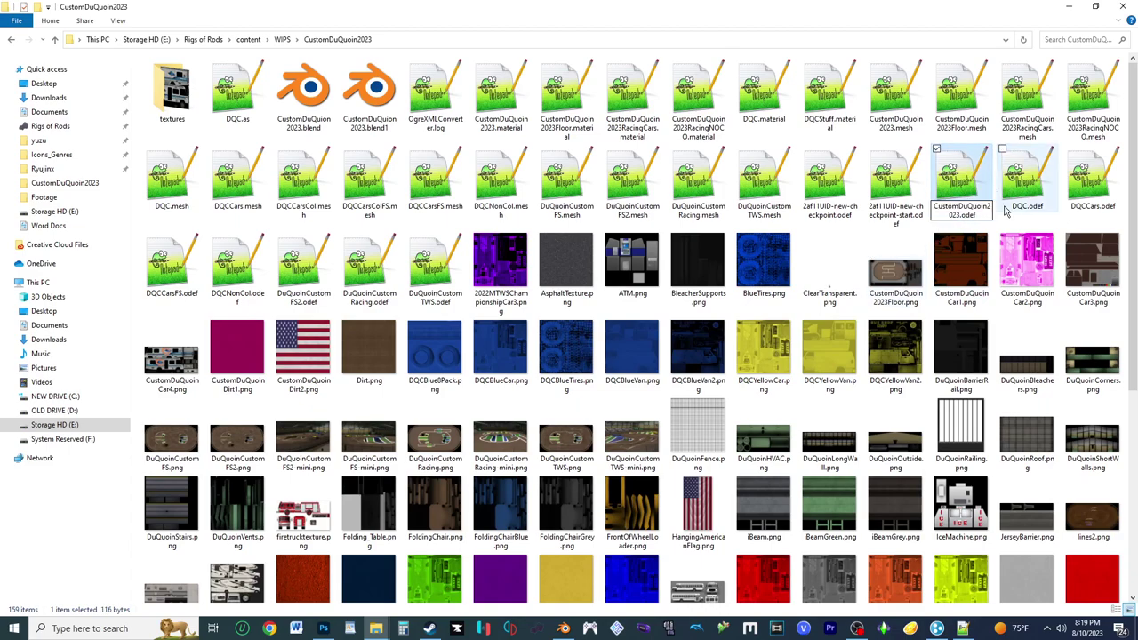
type("Floor")
key("Return")
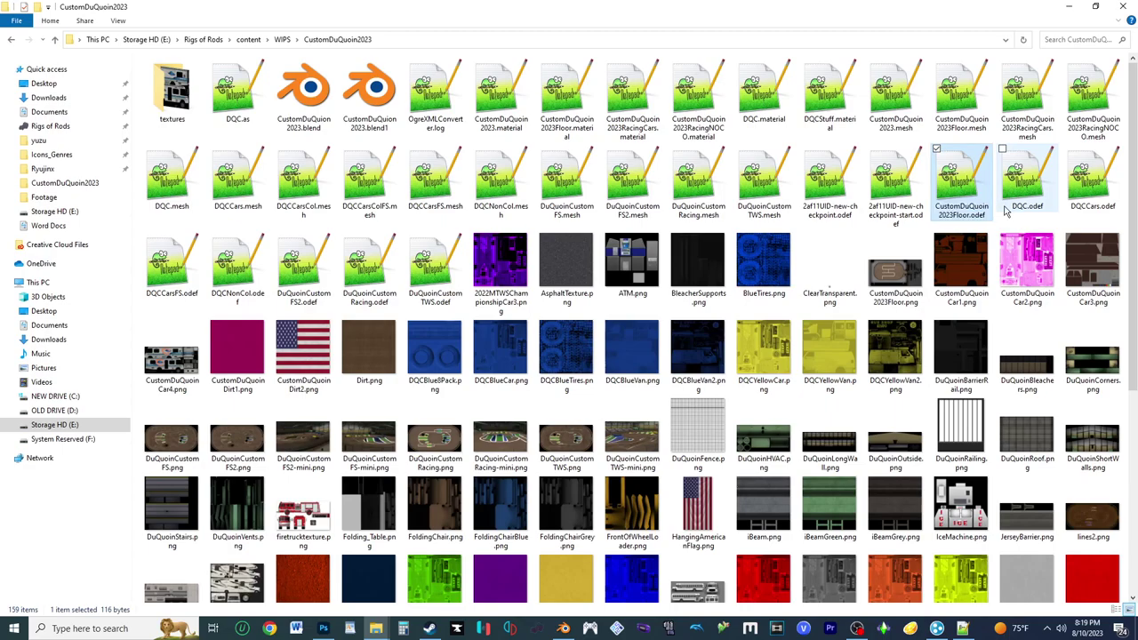
Step: Open CustomDuQuoin2023Floor.odef in Notepad++, set both mesh references to CustomDuQuoin2023Floor.mesh, and close the file with its changes saved
double_click(961, 182)
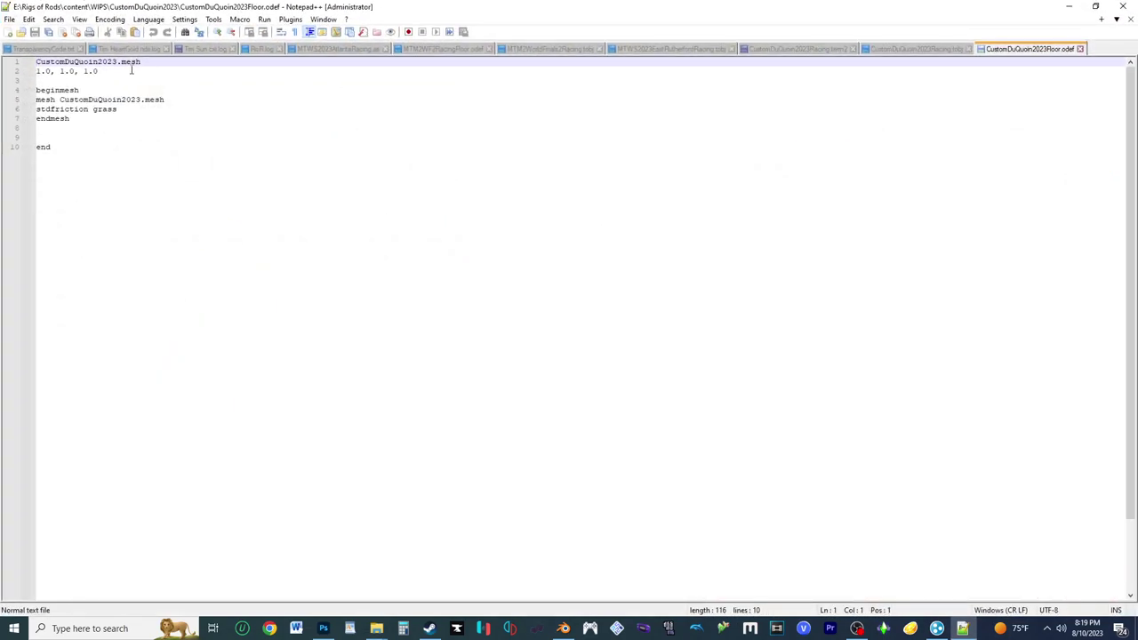
left_click(93, 61)
type("Floor")
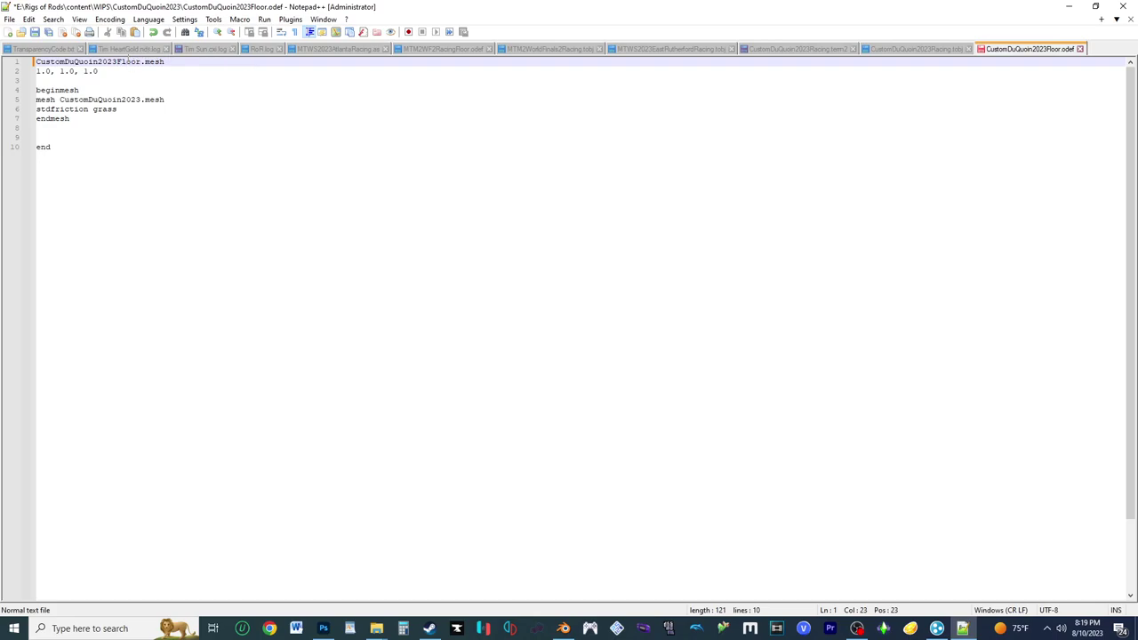
double_click(130, 63)
key("ctrl+c")
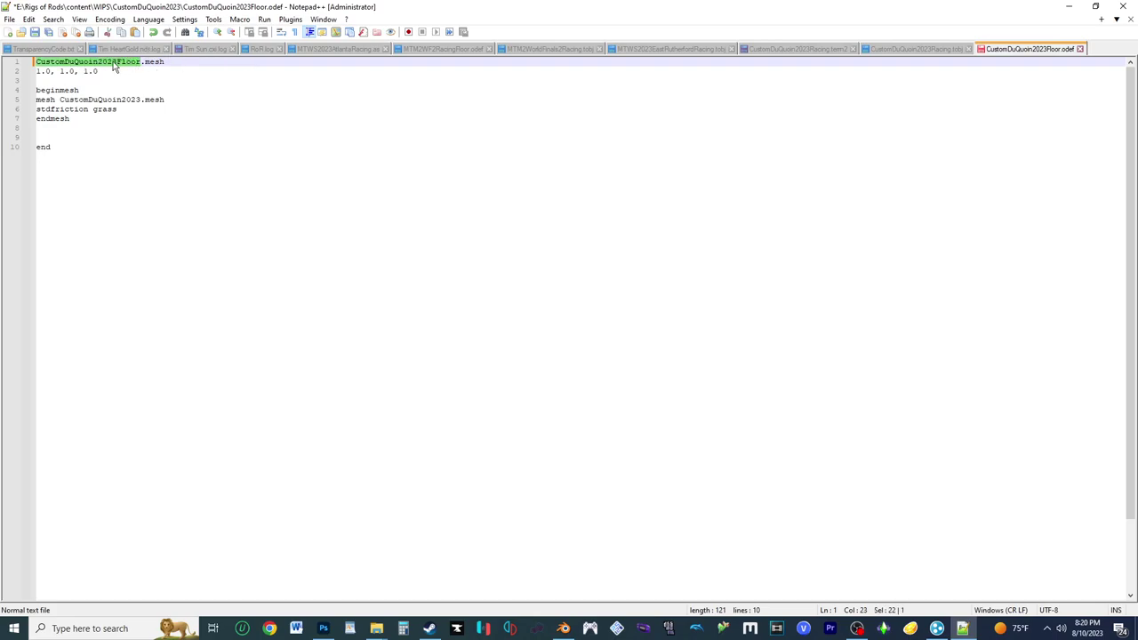
left_click(112, 102)
double_click(113, 99)
key("ctrl+v")
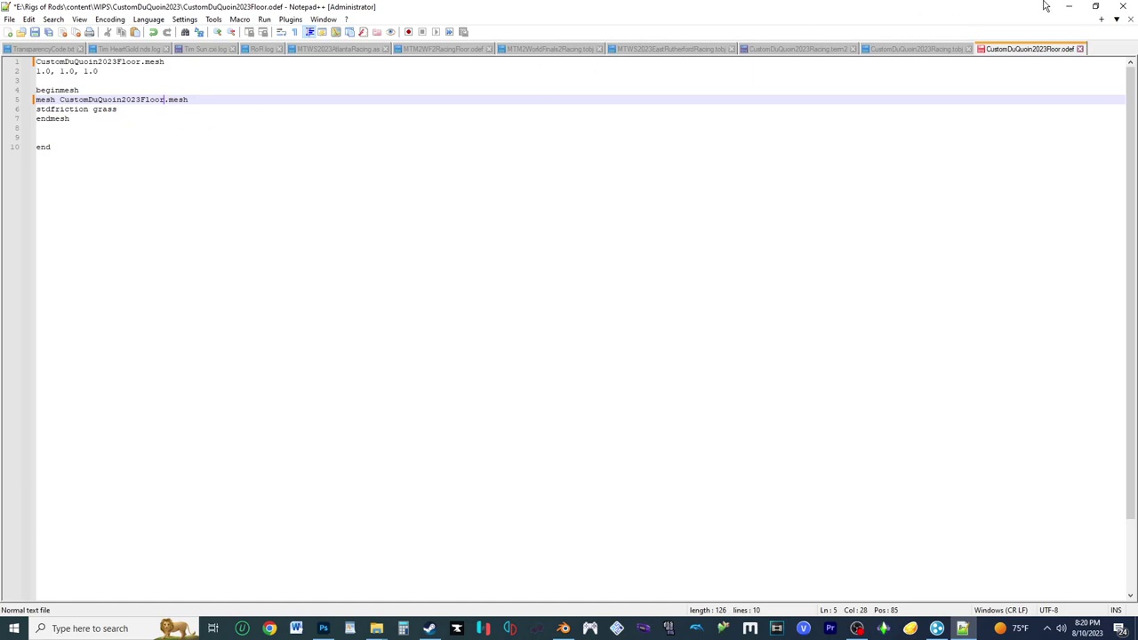
left_click(1081, 49)
left_click(559, 358)
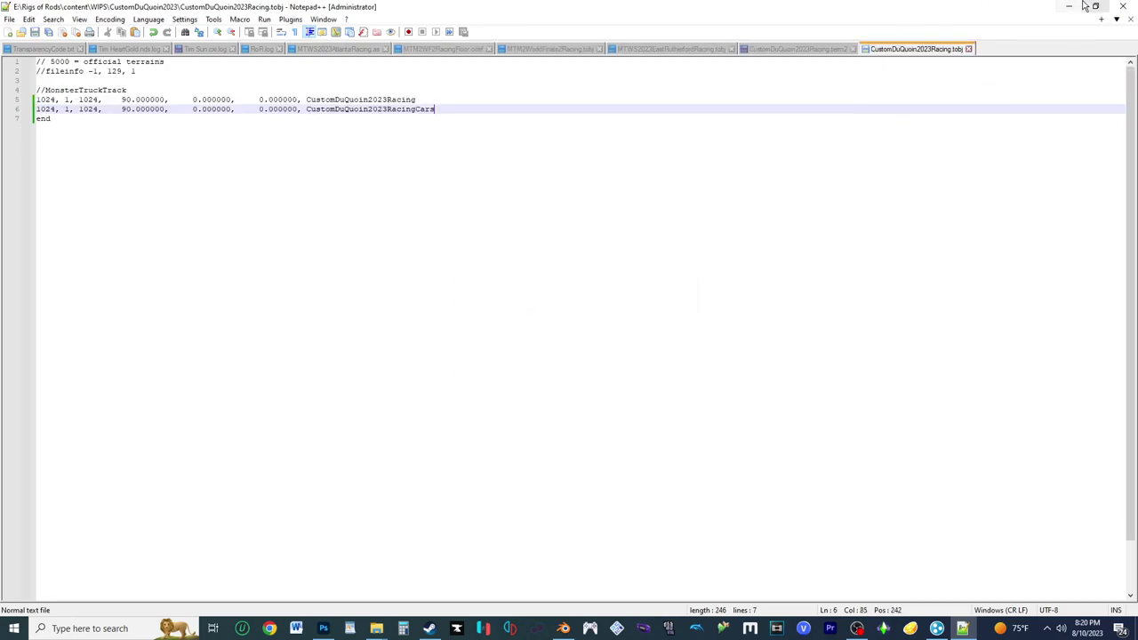
Step: Reopen CustomDuQuoin2023Racing.tobj from File Explorer, change the first entry's object name to CustomDuQuoin2023Floor, and save
left_click(1069, 6)
scroll(936, 468, "down", 3)
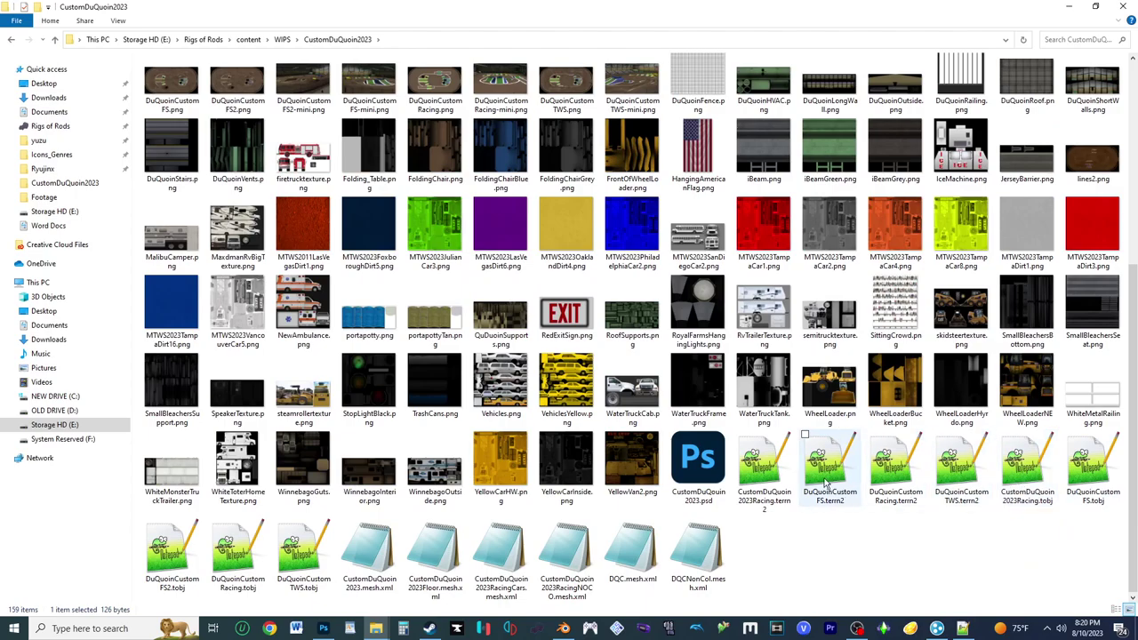
double_click(1008, 489)
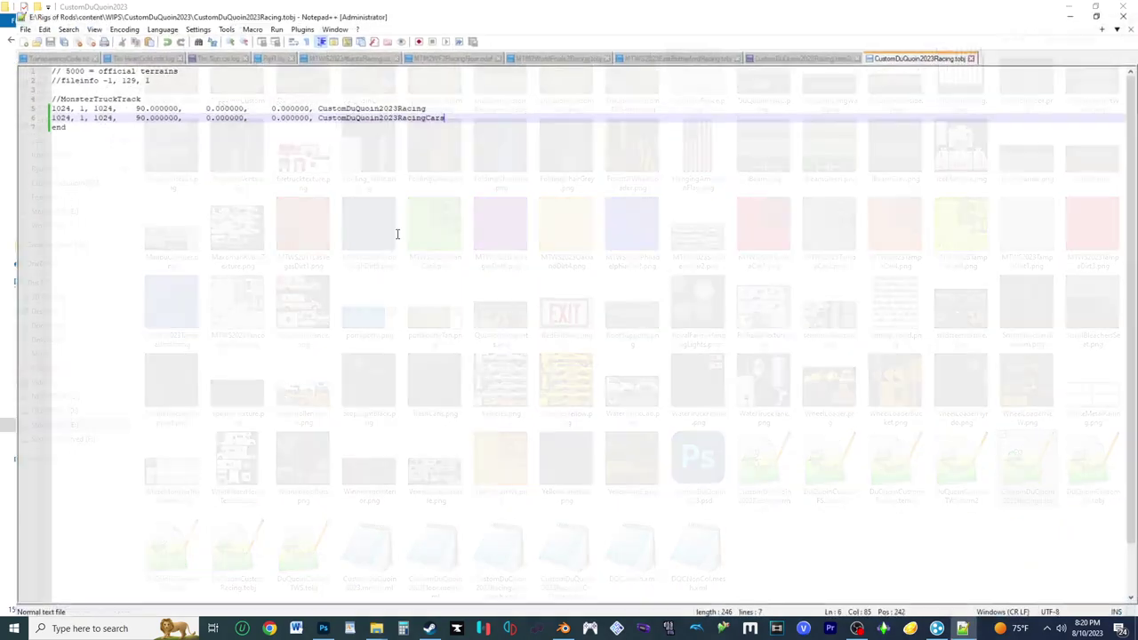
double_click(374, 102)
key("ctrl+v")
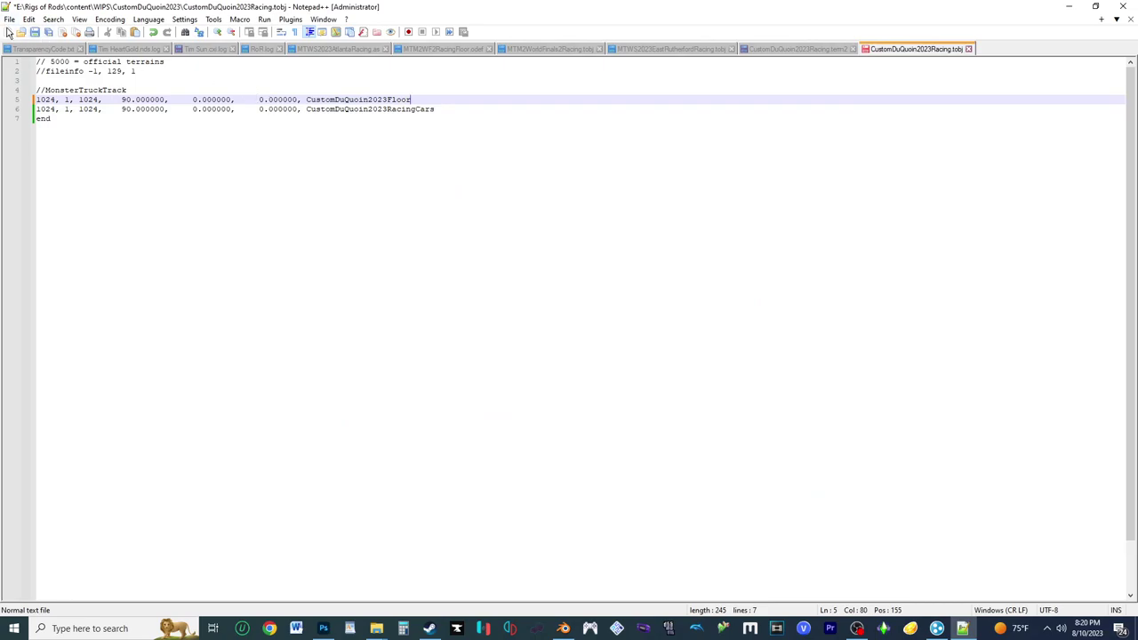
left_click(35, 32)
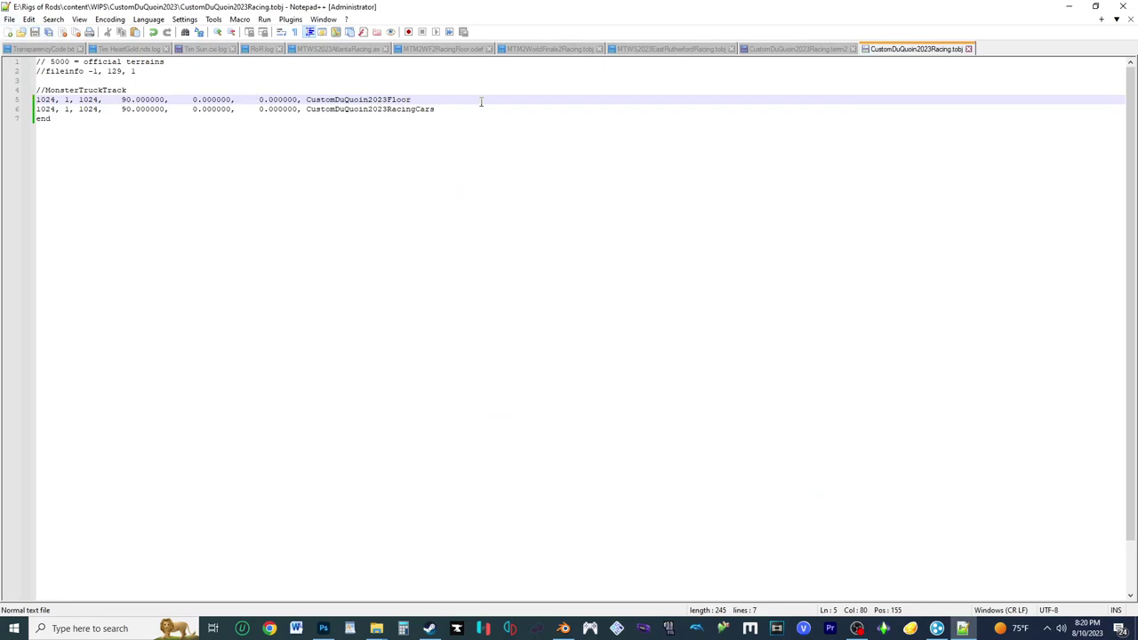
Step: Switch back to File Explorer and duplicate CustomDuQuoin2023Floor.odef in the same folder
left_click(1069, 6)
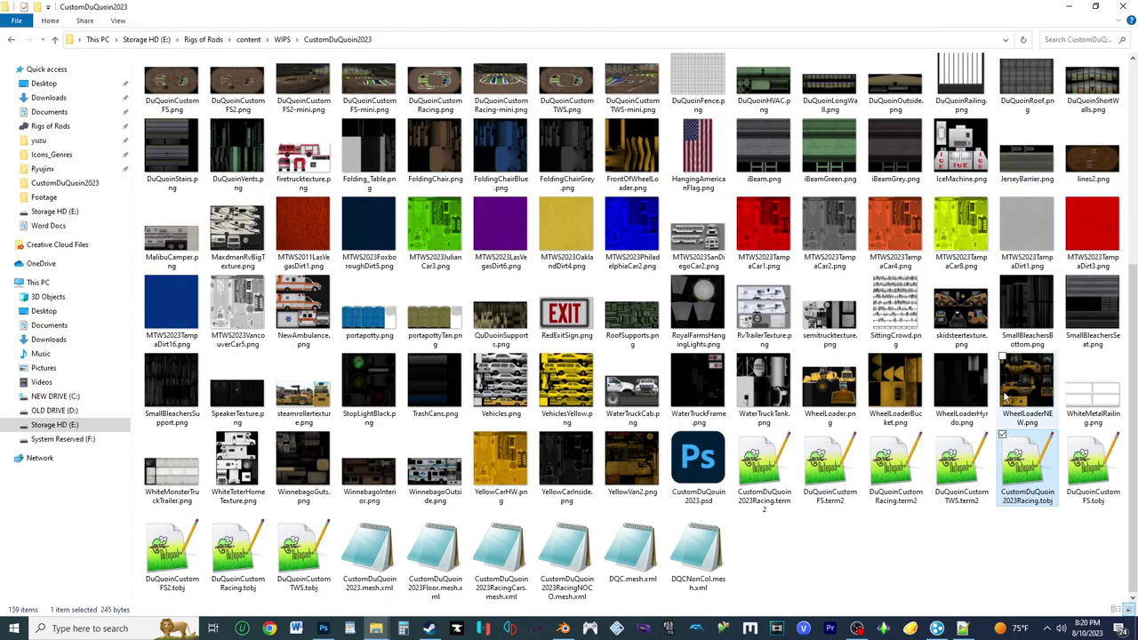
scroll(986, 216, "up", 4)
left_click(959, 181)
key("ctrl+c")
key("ctrl+v")
Step: Rename the copied odef file as CustomDuQuoin2023RacingCars.odef
left_click(960, 225)
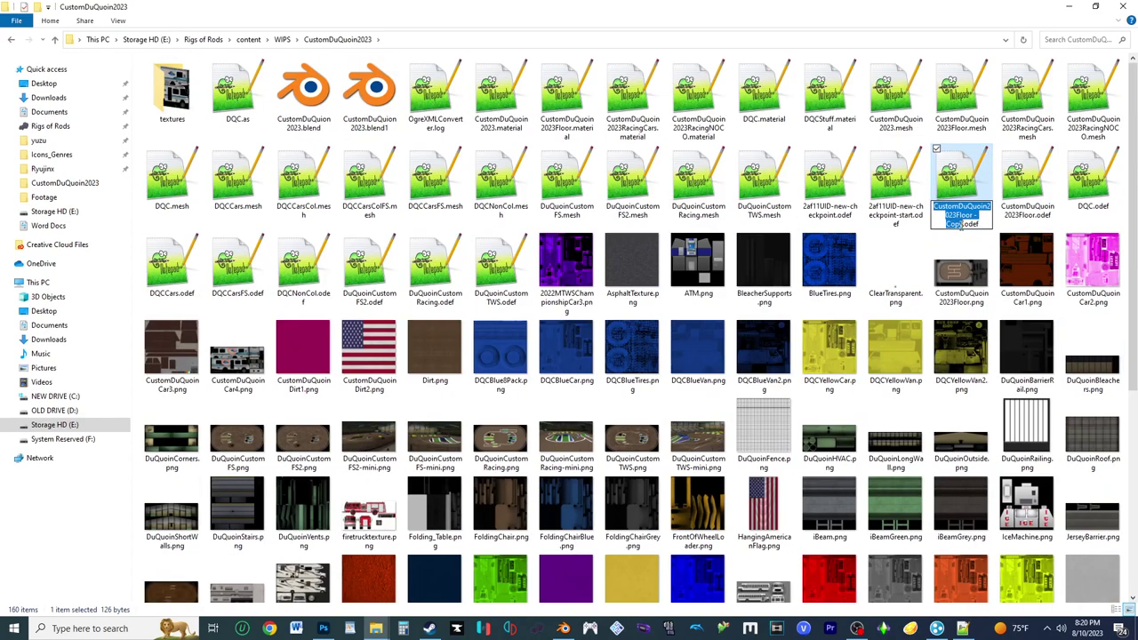
left_click(960, 225)
key("BackSpace")
key("BackSpace")
key("BackSpace")
key("BackSpace")
key("BackSpace")
key("BackSpace")
key("BackSpace")
key("BackSpace")
key("BackSpace")
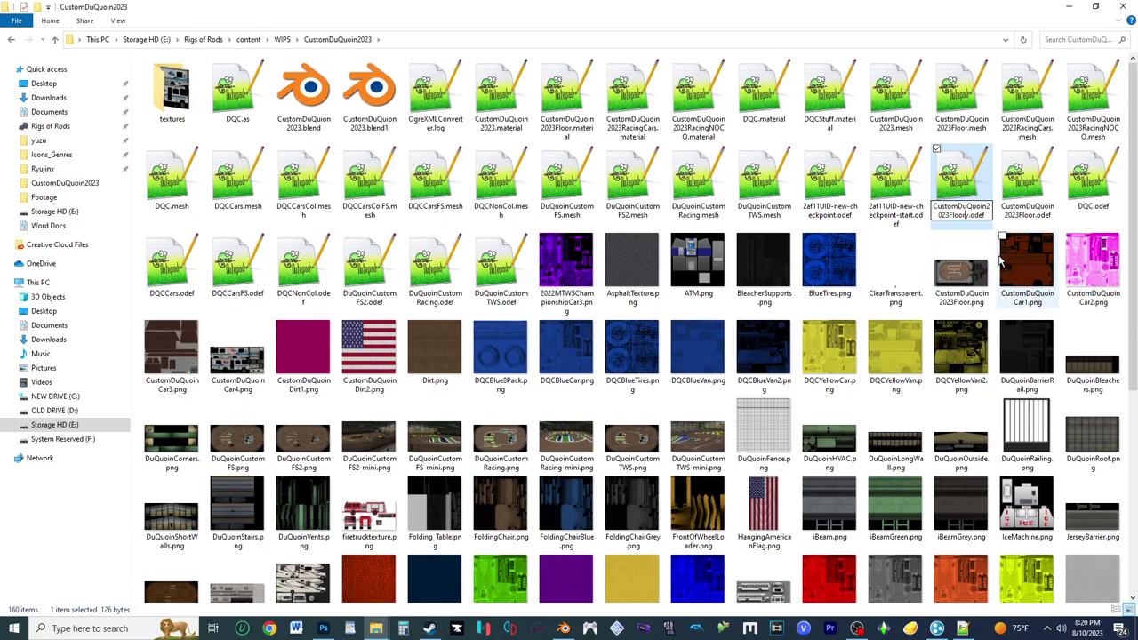
key("BackSpace")
type("RacingCars")
key("Return")
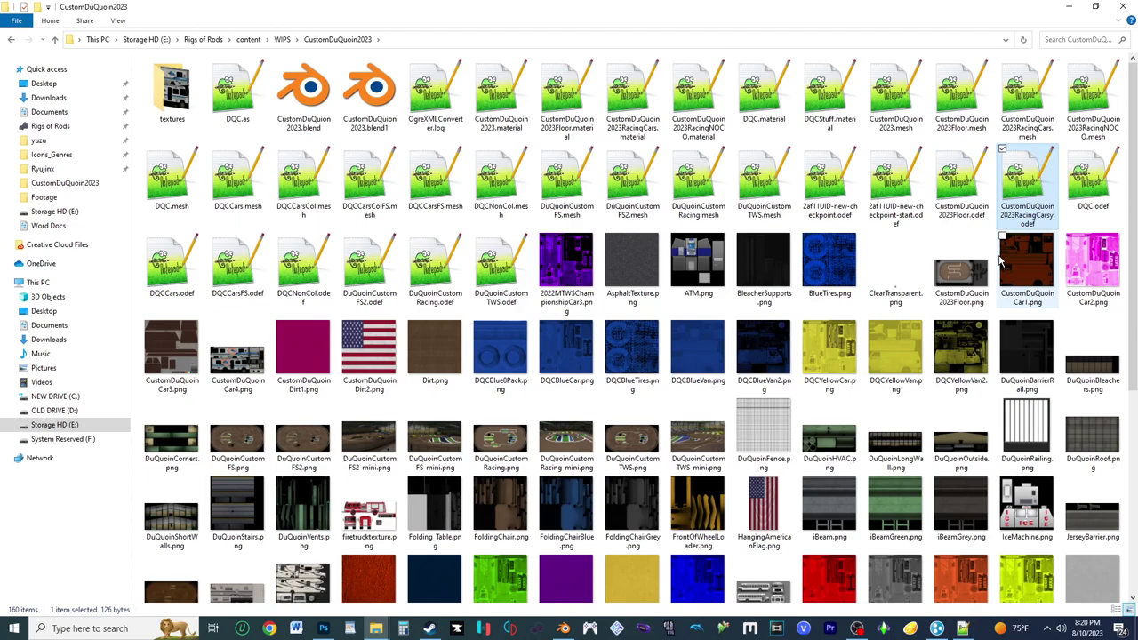
left_click(1052, 217)
left_click(1054, 217)
type("y")
key("BackSpace")
key("Return")
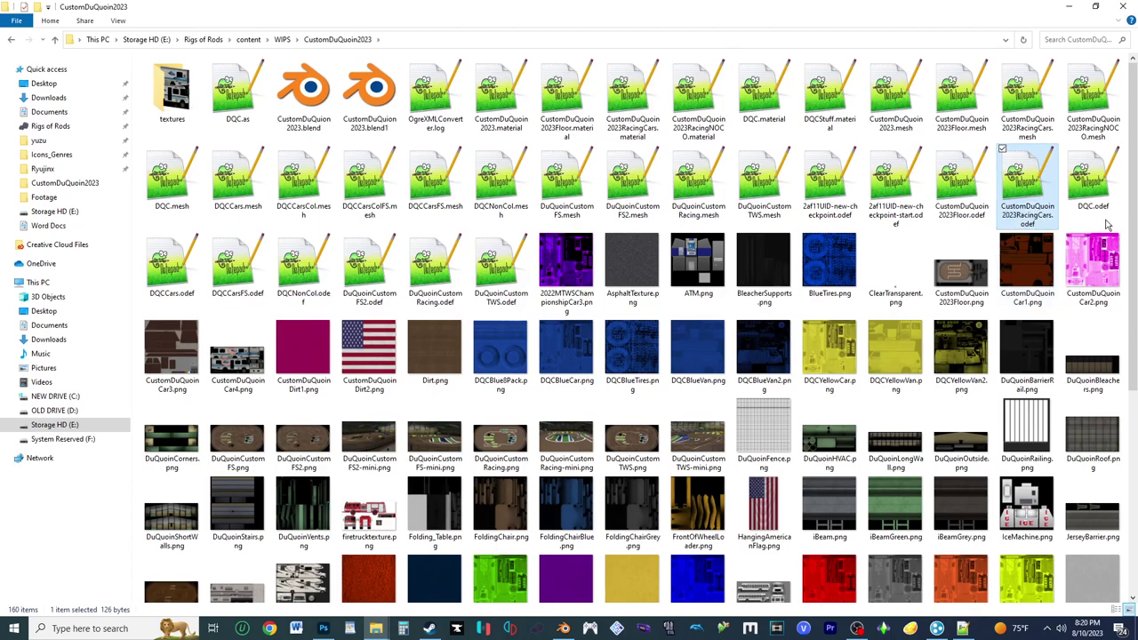
Step: Open CustomDuQuoin2023RacingCars.odef in Notepad++ and change the mesh on its first line to CustomDuQuoin2023RacingCars.mesh
double_click(1044, 189)
left_click(141, 61)
key("BackSpace")
key("BackSpace")
key("BackSpace")
key("BackSpace")
type("RacingCars")
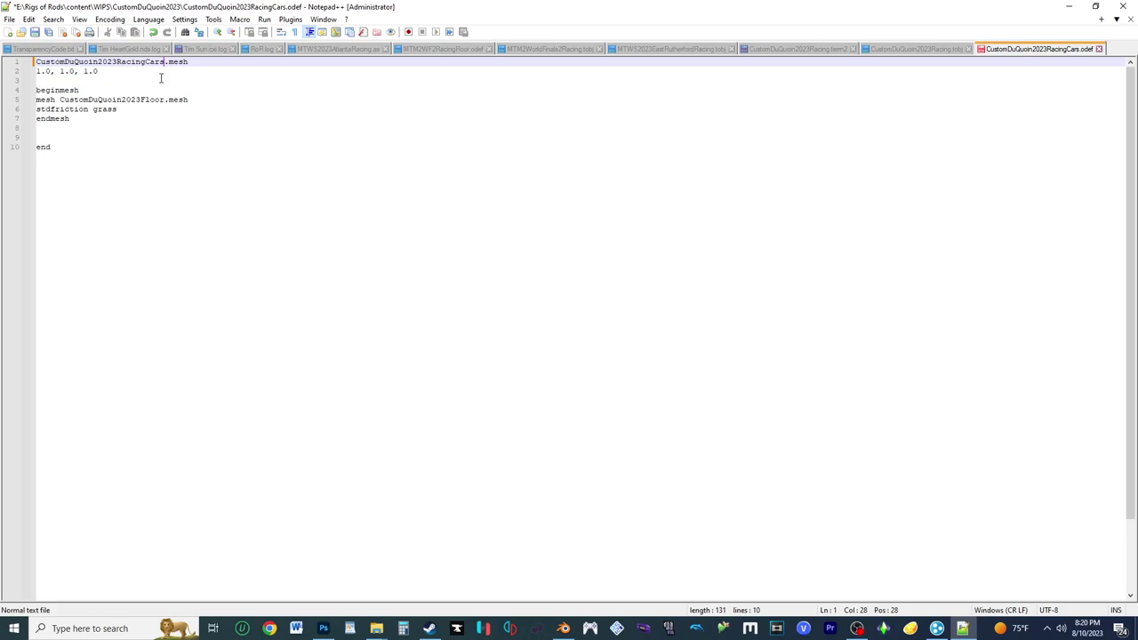
Step: Set the mesh in the beginmesh block to CustomDuQuoin2023RacingNOCO.mesh and save the odef file
double_click(138, 62)
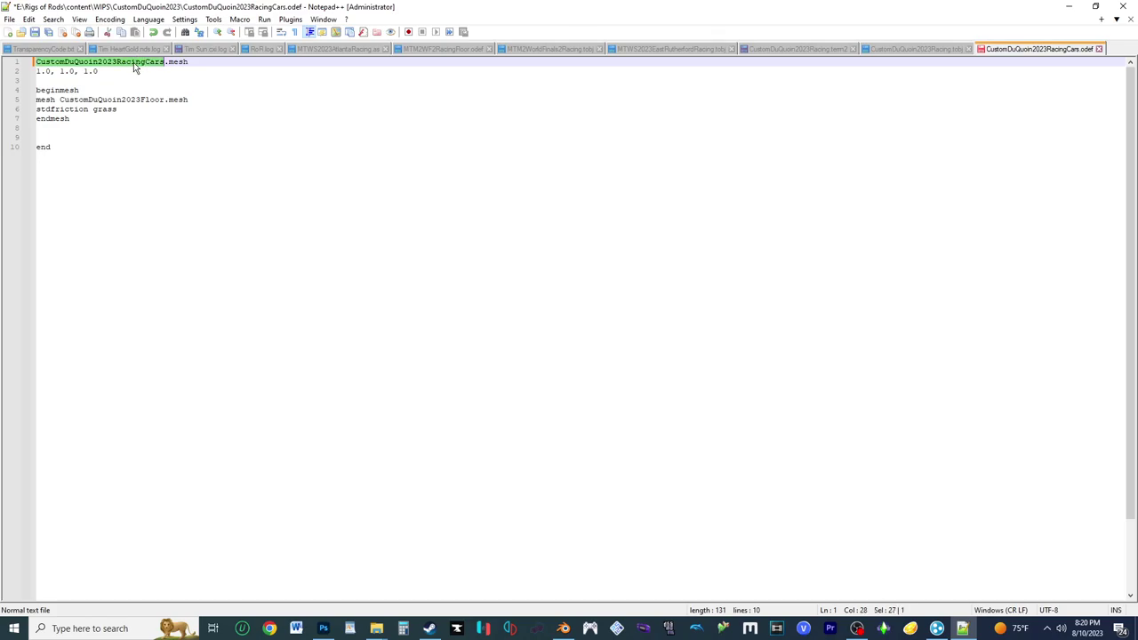
key("ctrl+c")
double_click(94, 100)
key("ctrl+v")
key("BackSpace")
key("BackSpace")
key("BackSpace")
key("BackSpace")
type("NoCC")
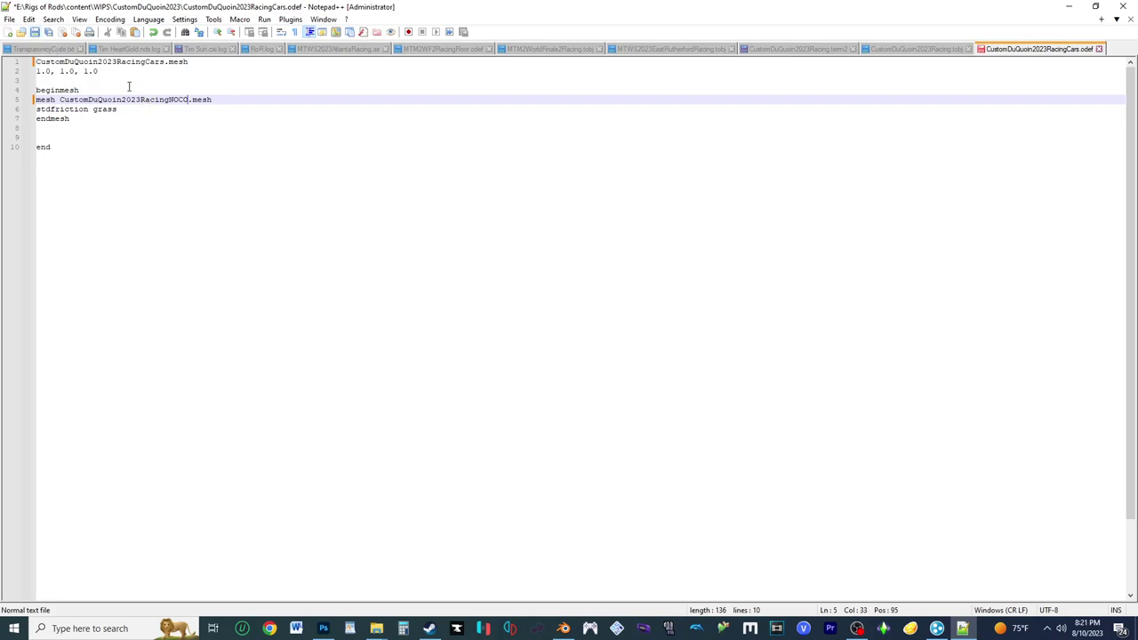
left_click(34, 33)
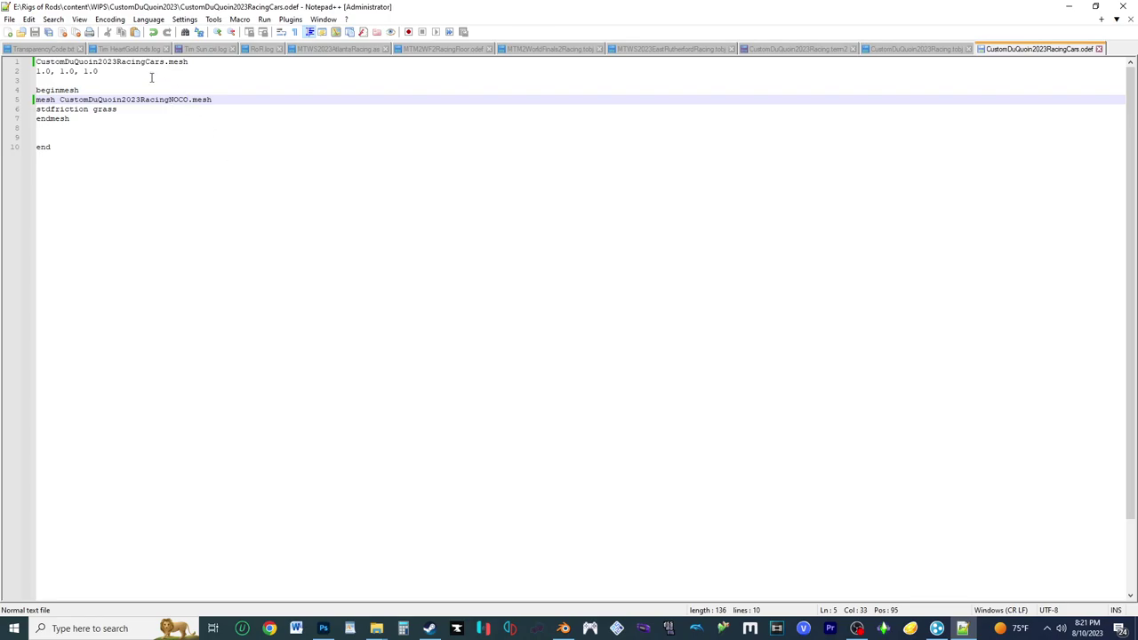
Step: Switch to Blender, show the CustomDuQuoinRacingCars object, and put CustomDuQuoin2023RacingNOCO into Edit Mode
left_click(1072, 8)
scroll(1036, 530, "down", 5)
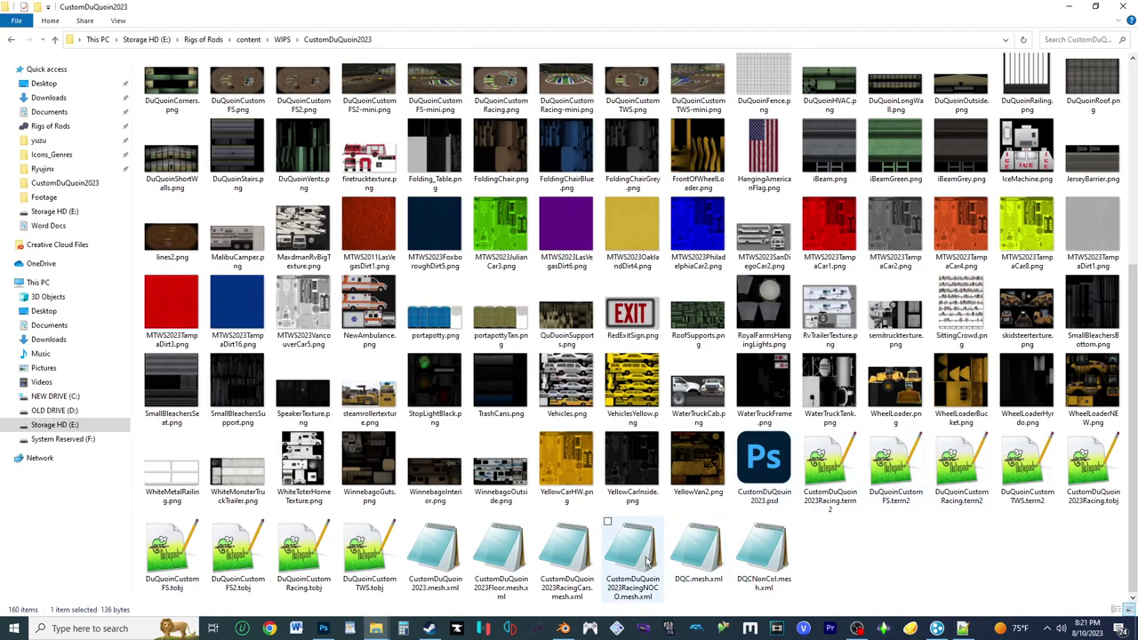
left_click(564, 629)
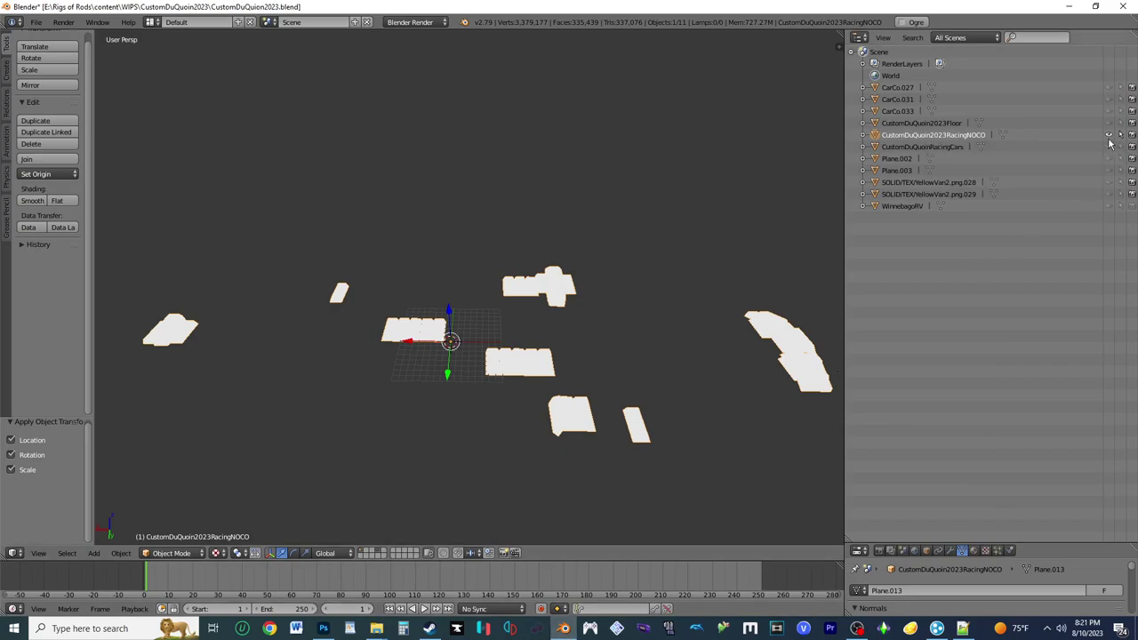
left_click(1109, 146)
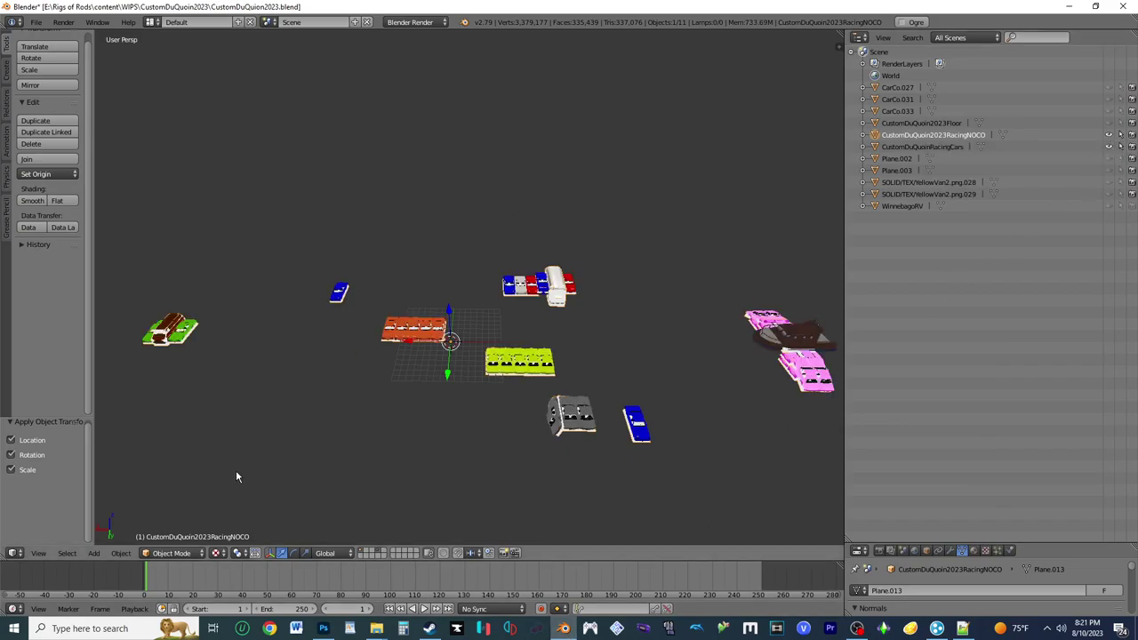
left_click(173, 553)
left_click(178, 523)
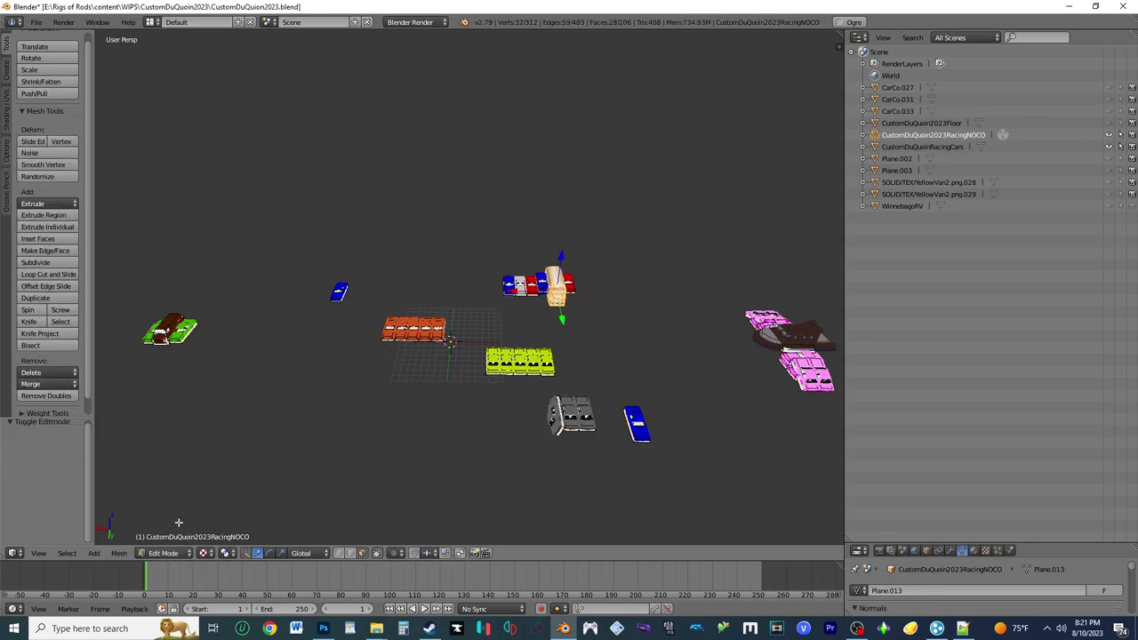
Step: Delete the faces of the two standalone blue cars' collision boxes from CustomDuQuoin2023RacingNOCO and return to Object Mode
key("a")
right_click(338, 289)
right_click(343, 283)
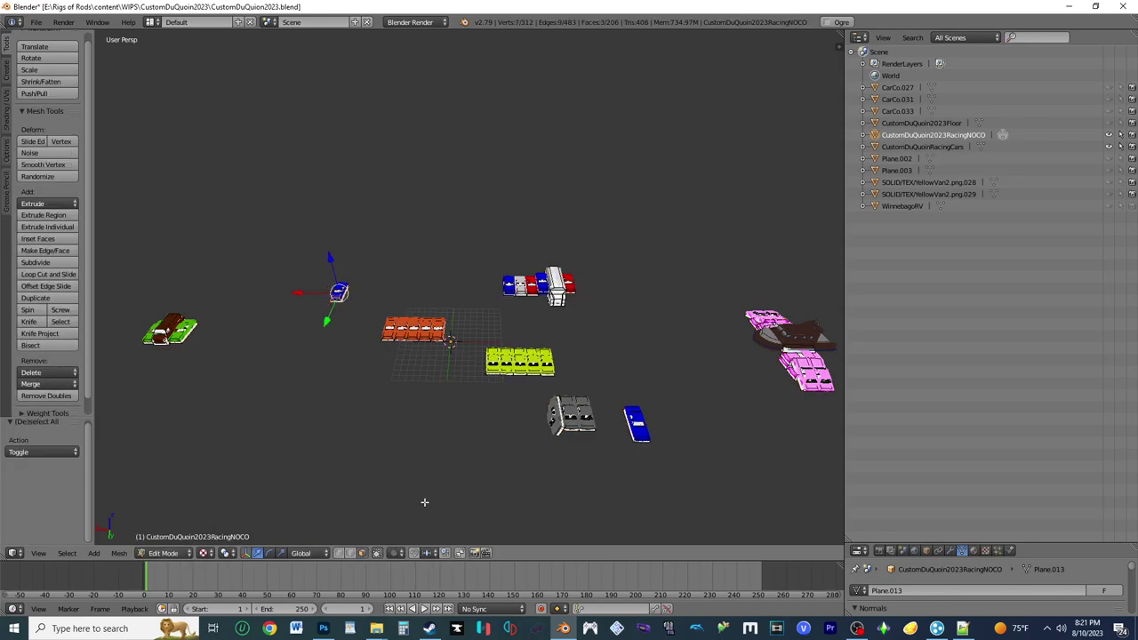
left_click(381, 555)
key("c")
right_click(335, 284)
key("a")
key("c")
left_click_drag(341, 290, 332, 302)
right_click(630, 418, "shift")
key("x")
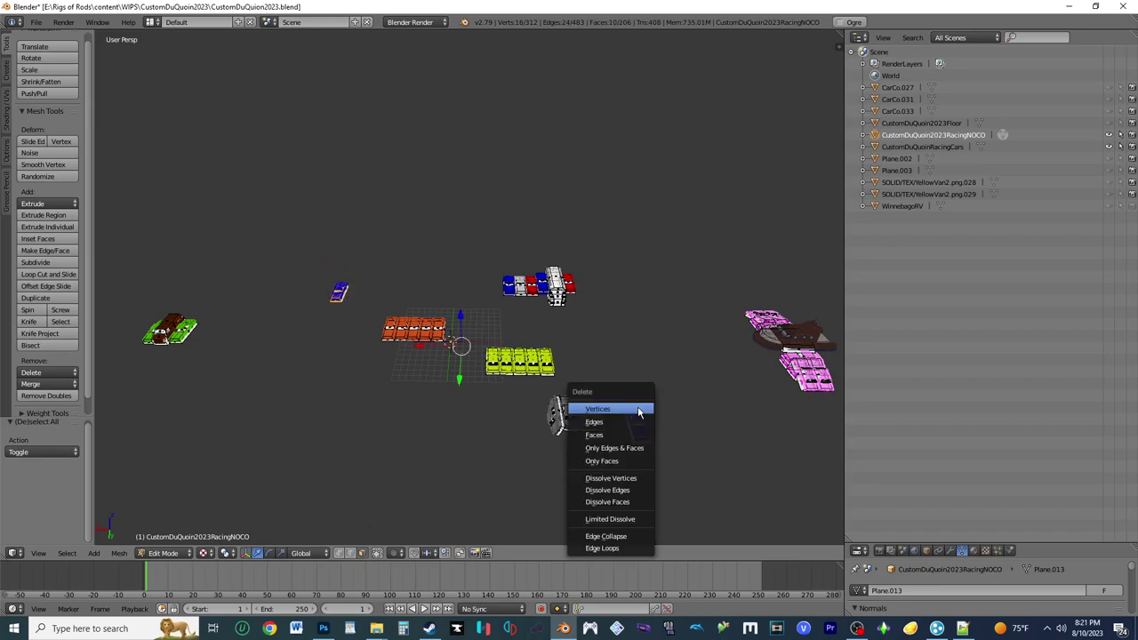
left_click(613, 433)
left_click(163, 553)
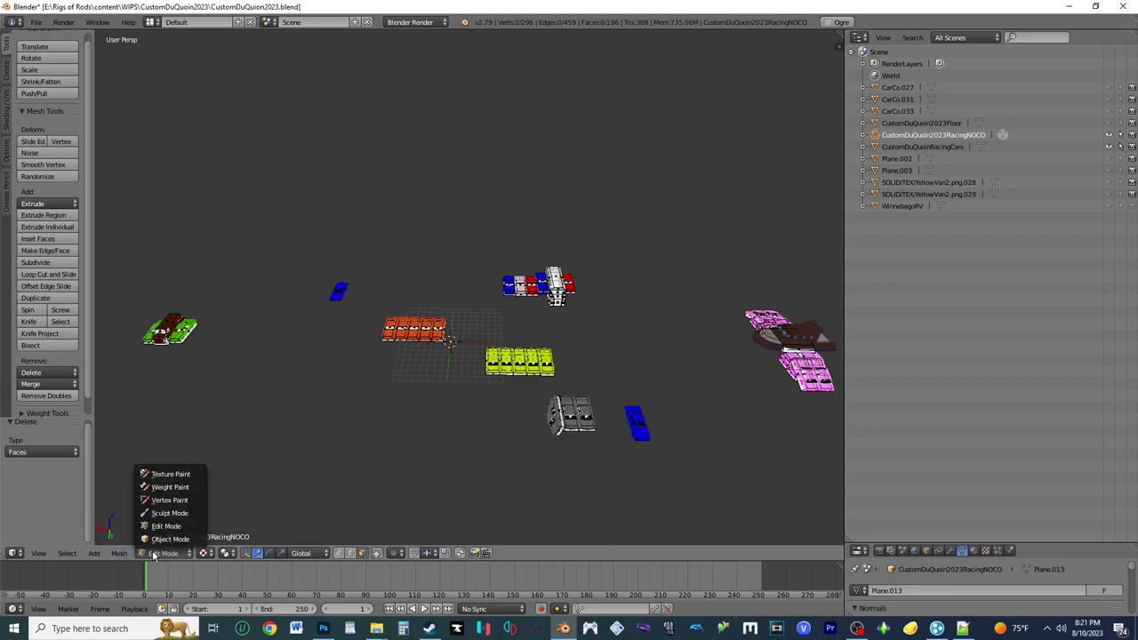
left_click(167, 539)
Step: Delete the faces of the two standalone blue cars from the CustomDuQuoinRacingCars mesh in Edit Mode
right_click(341, 302)
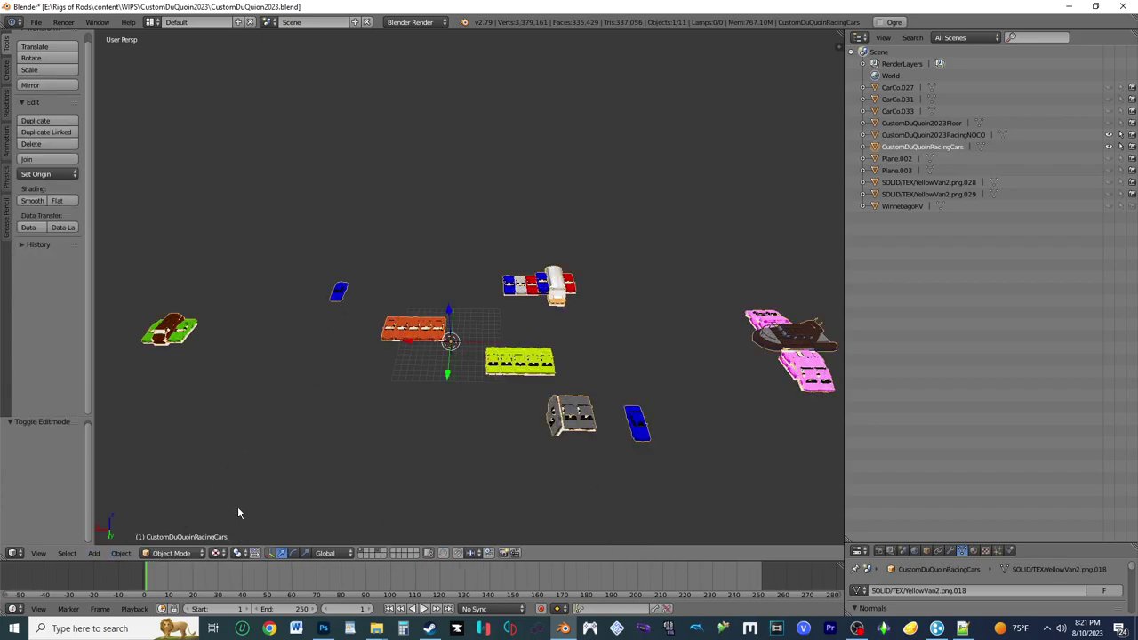
left_click(172, 553)
key("Return")
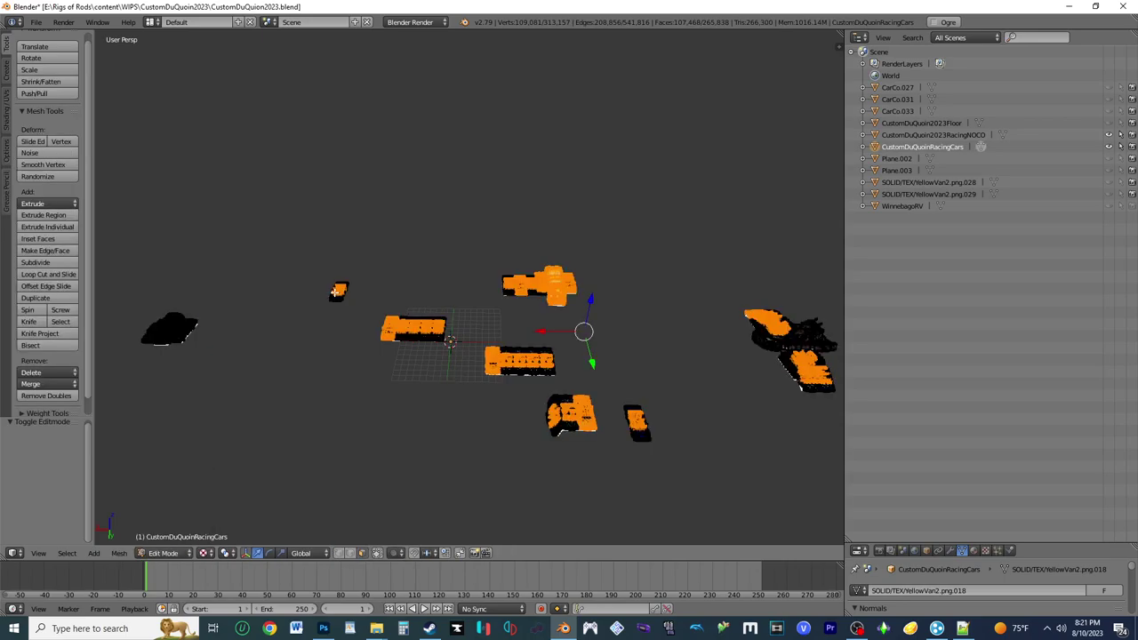
key("a")
key("c")
left_click(337, 291)
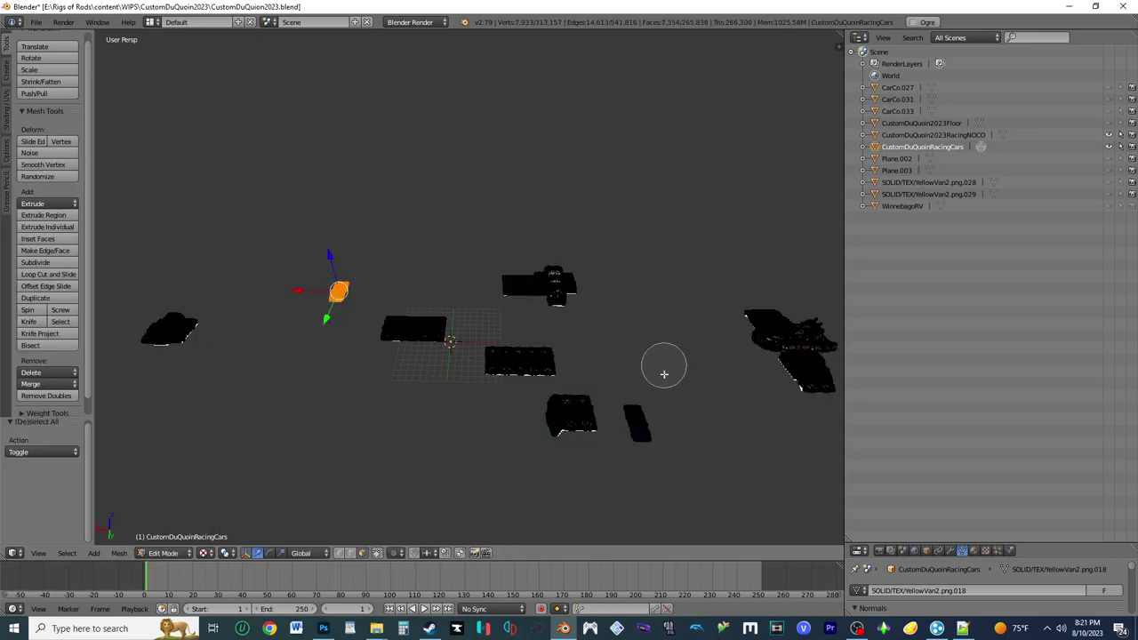
left_click(646, 415)
key("Escape")
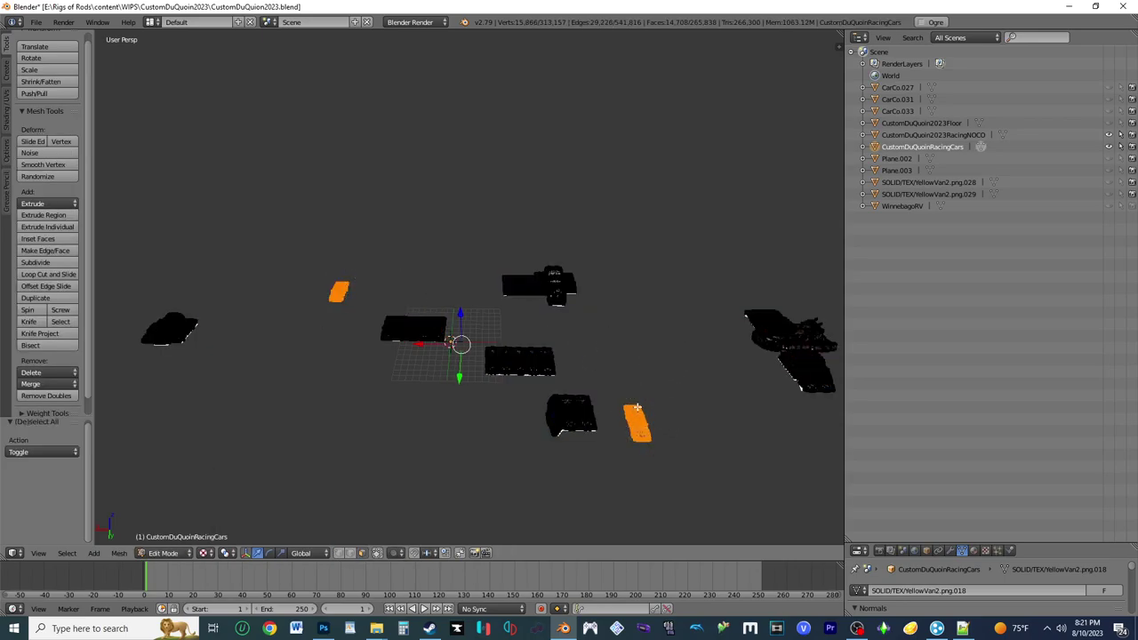
key("x")
left_click(637, 407)
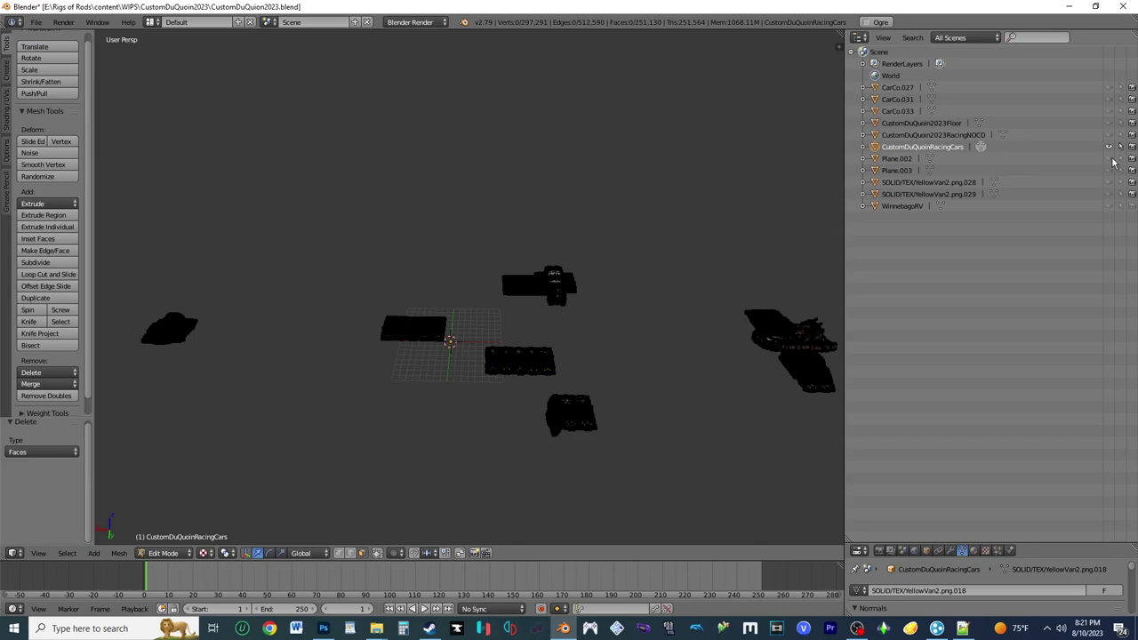
Step: Show SOLID/TEX/YellowVan2.png.028, SOLID/TEX/YellowVan2.png.029 and WinnebagoRV, and leave Edit Mode
left_click(1109, 160)
left_click(1109, 158)
left_click(1109, 182)
left_click(1109, 194)
left_click(1109, 205)
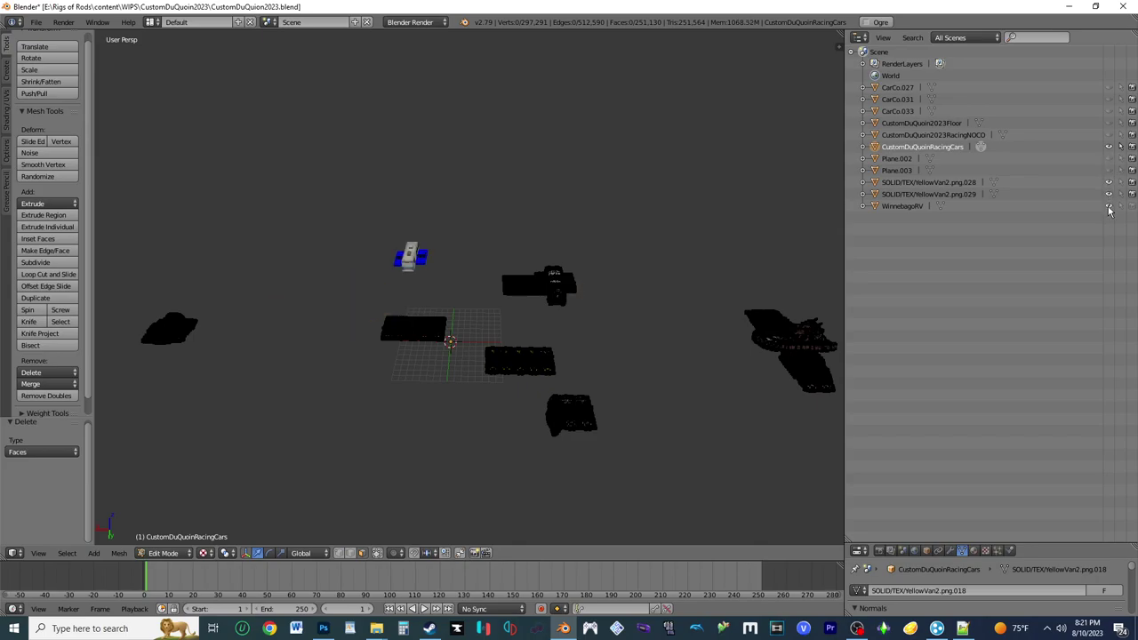
left_click(916, 136)
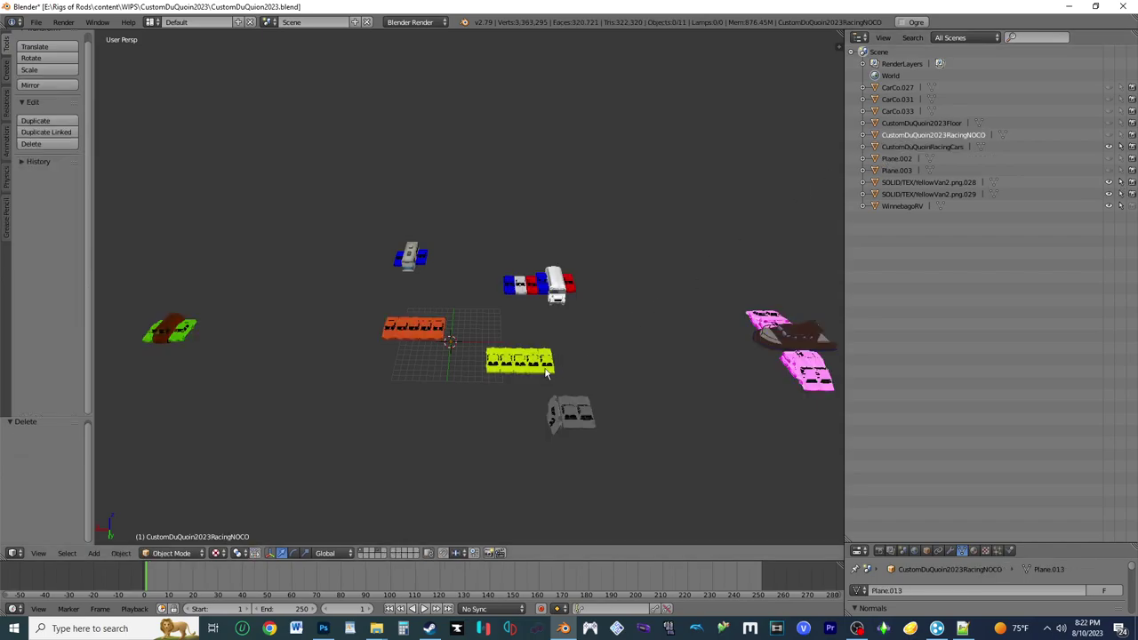
Step: Rename the WinnebagoRV object's UV map to UVLayer0 to match the one on CustomDuQuoinRacingCars
right_click(416, 259)
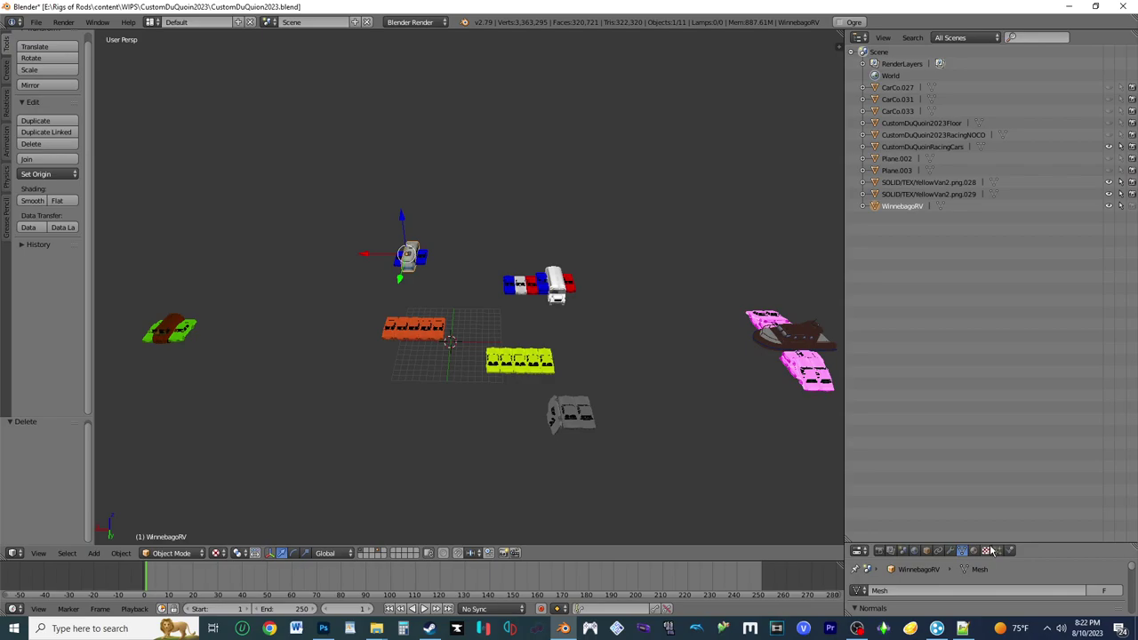
left_click_drag(987, 544, 1007, 311)
double_click(883, 581)
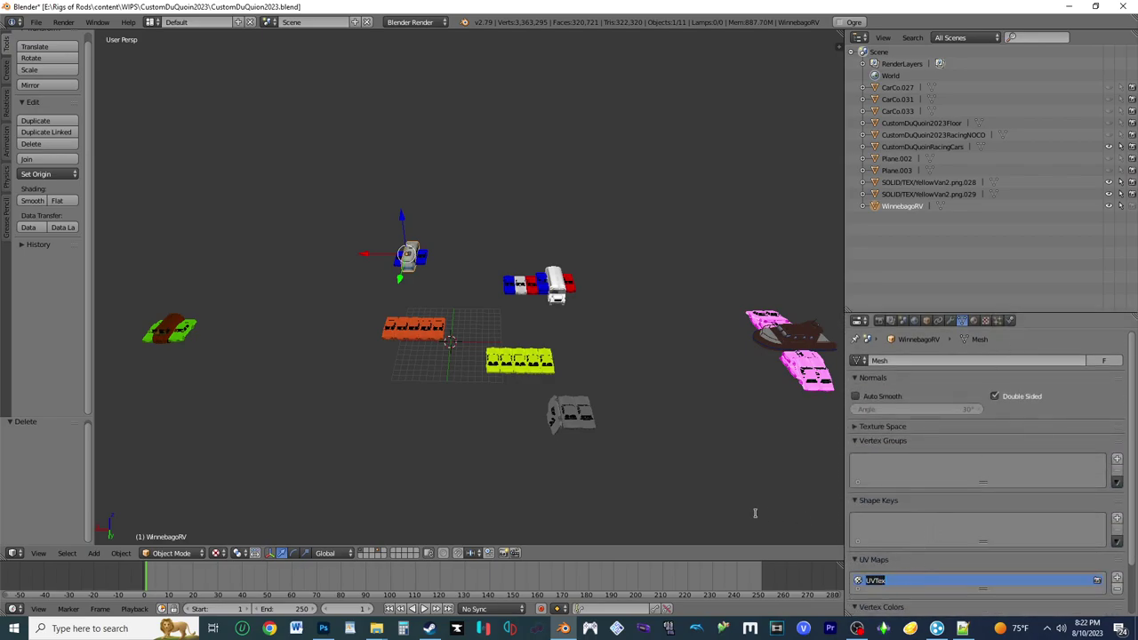
right_click(582, 405)
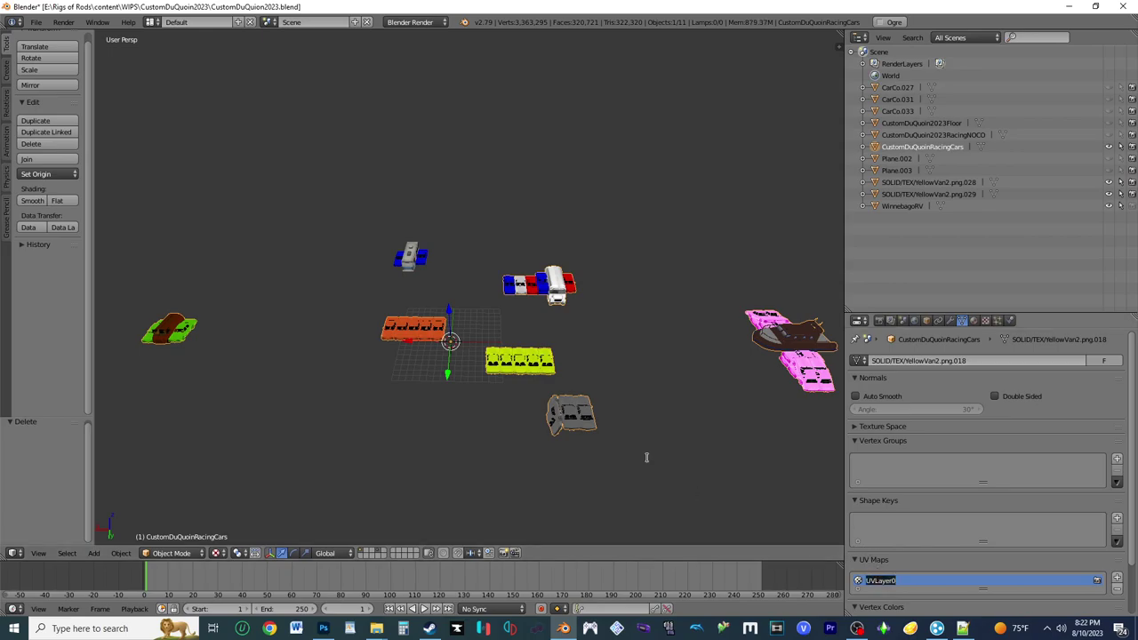
right_click(410, 258)
double_click(884, 581)
type("UVLayer0")
key("Return")
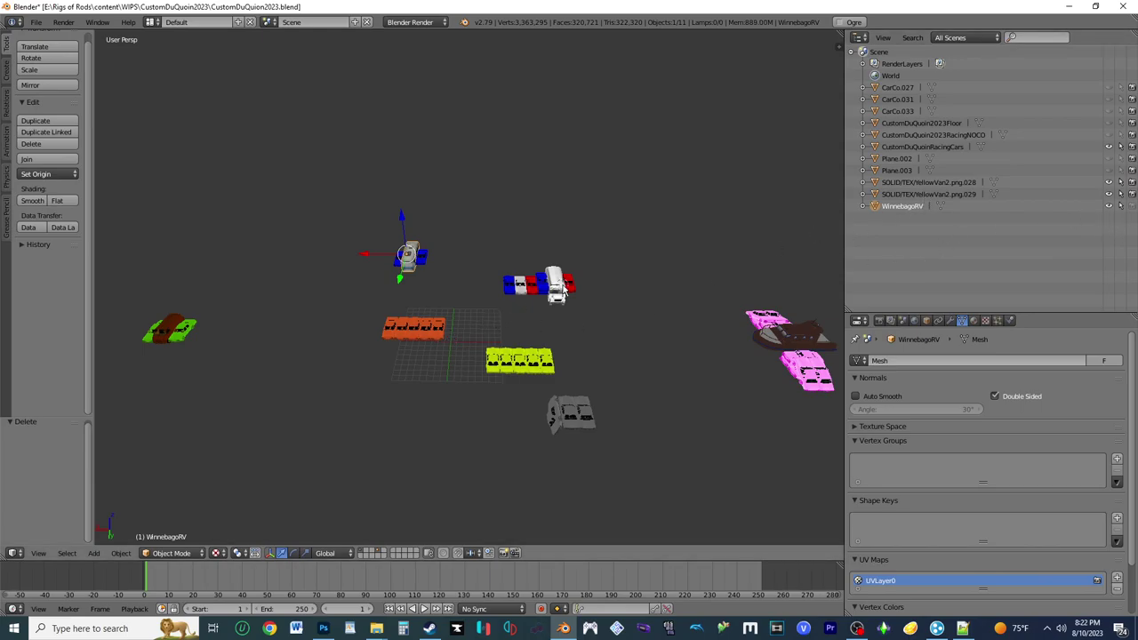
Step: Join all visible car objects into WinnebagoRV
key("a")
key("a")
key("ctrl+j")
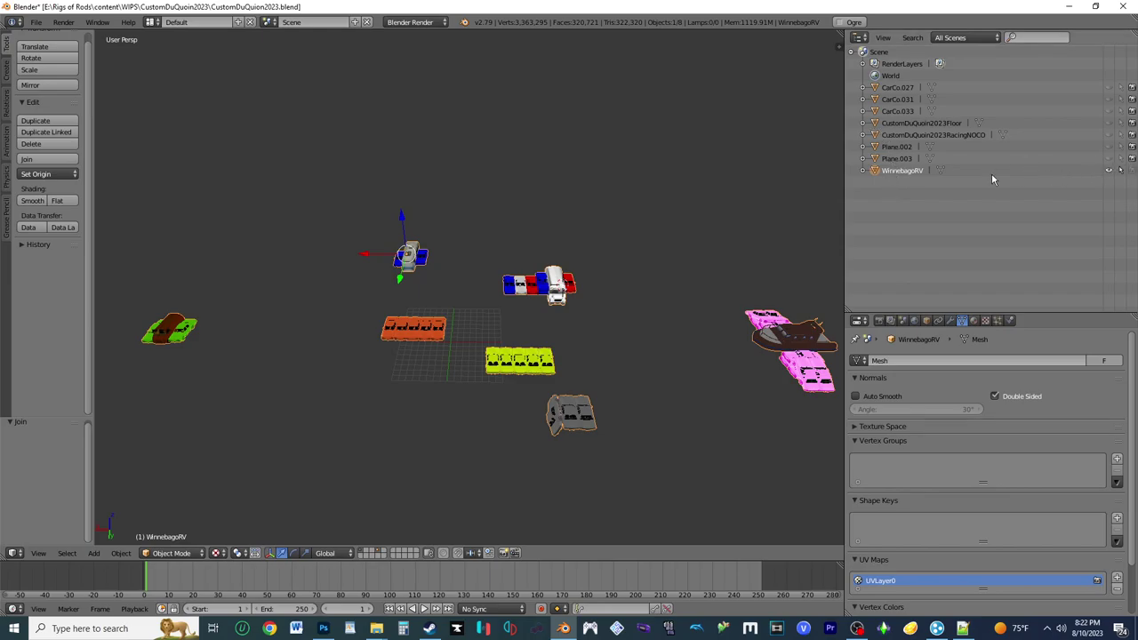
Step: Rename the joined WinnebagoRV object as CustomDuQuoin2023FreestyleCars
double_click(905, 170)
type("Ca")
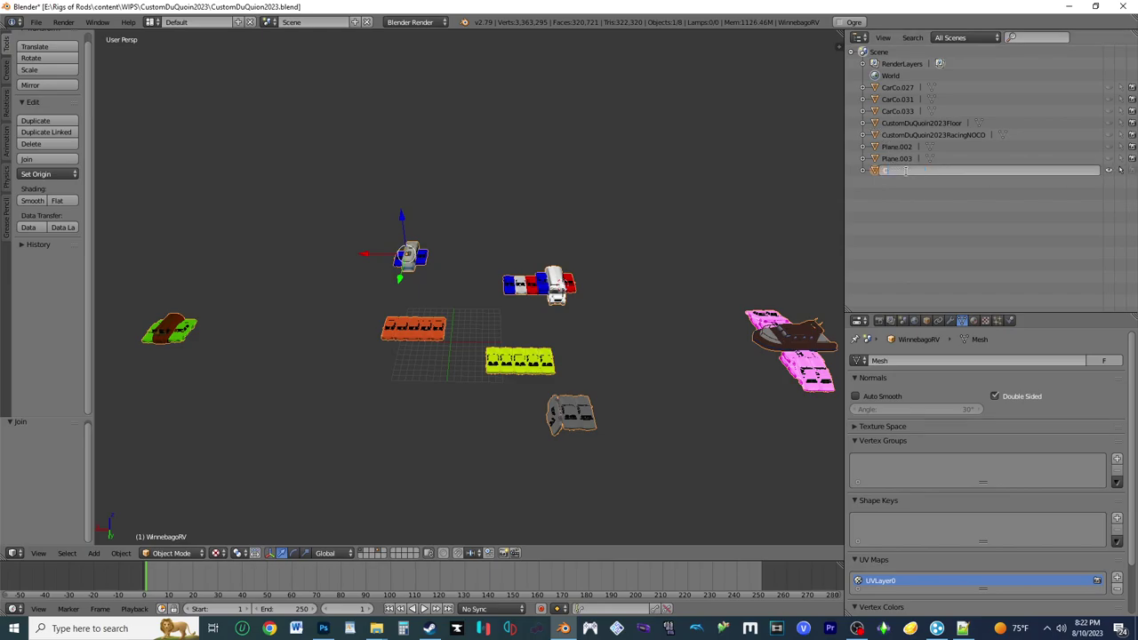
type("sto")
key("BackSpace")
type("mDuQuoin2")
type("reestyleC")
key("Left")
key("Left")
key("Left")
key("Left")
key("Left")
key("Left")
key("Left")
key("Left")
key("Left")
key("Left")
key("Left")
key("Left")
key("Left")
type("2023")
key("Return")
Step: Apply the location, rotation and scale of CustomDuQuoin2023FreestyleCars
key("ctrl+a")
left_click(452, 176)
left_click(12, 440)
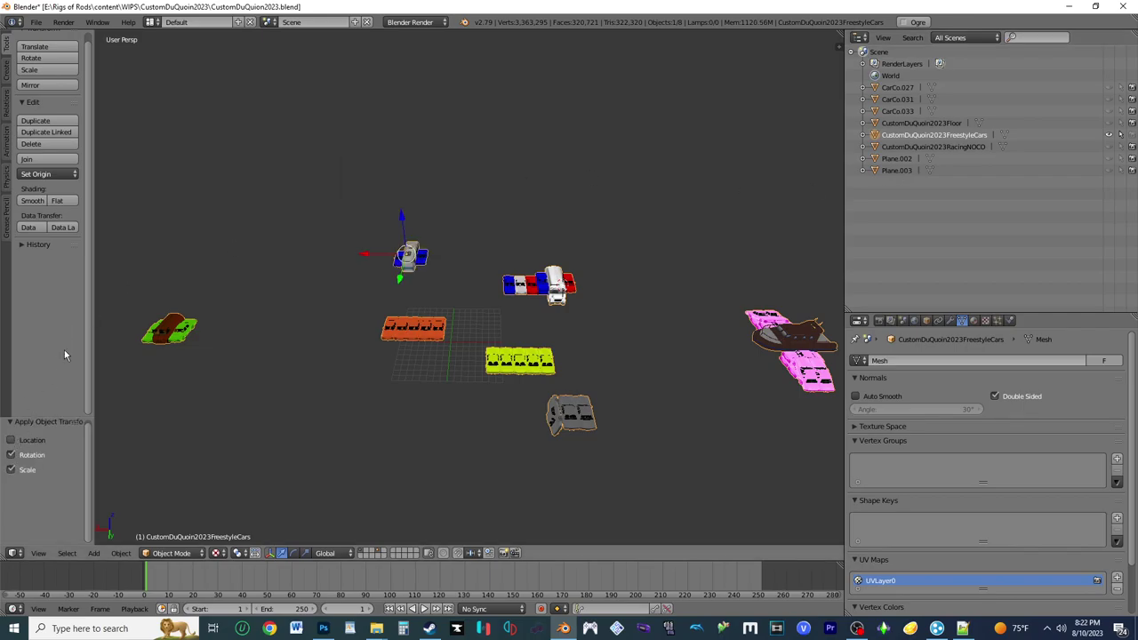
Step: Export the selected cars to Ogre format with the file name CustomDuQuoin2023FreestyleCars.material
left_click(36, 22)
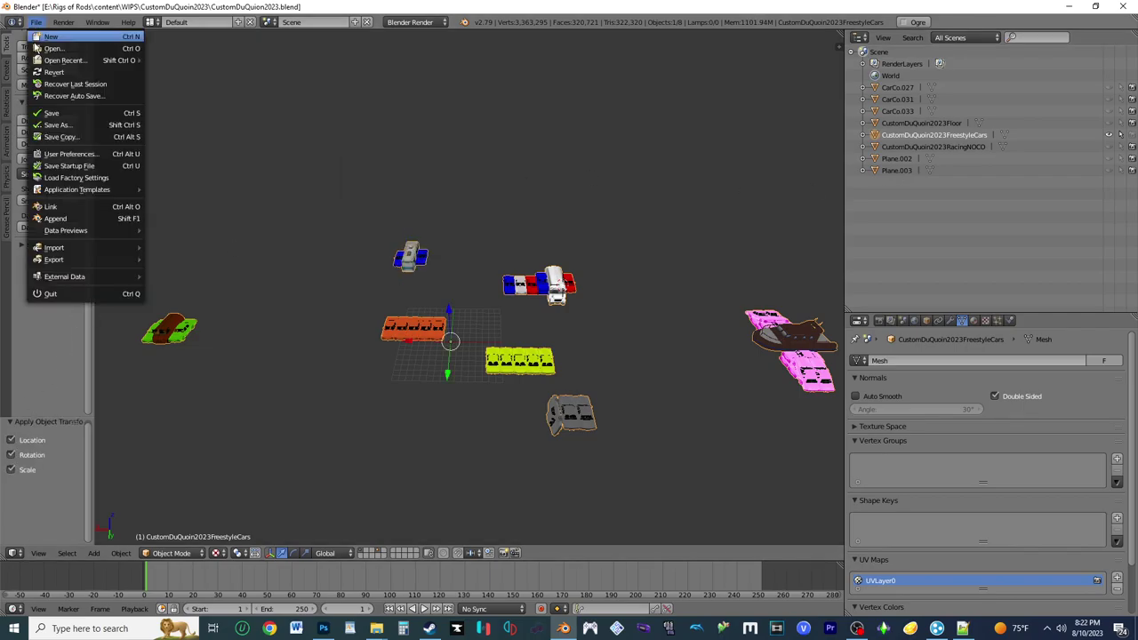
mouse_move(123, 260)
left_click(200, 365)
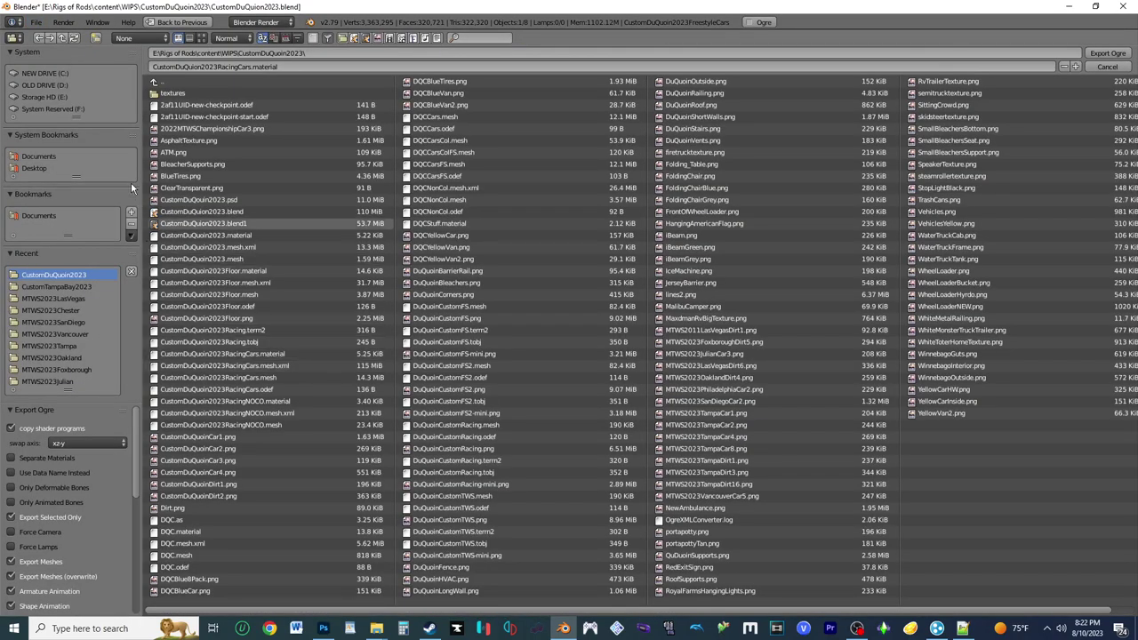
left_click(240, 69)
key("BackSpace")
key("BackSpace")
key("BackSpace")
key("BackSpace")
key("BackSpace")
key("BackSpace")
type("Freestyle")
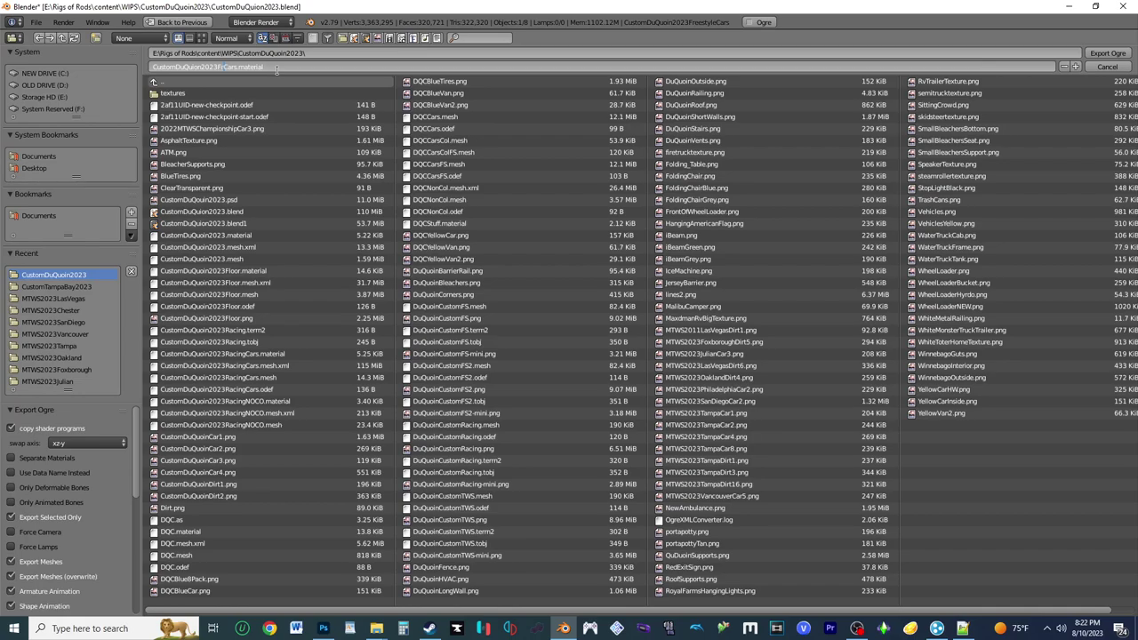
key("Return")
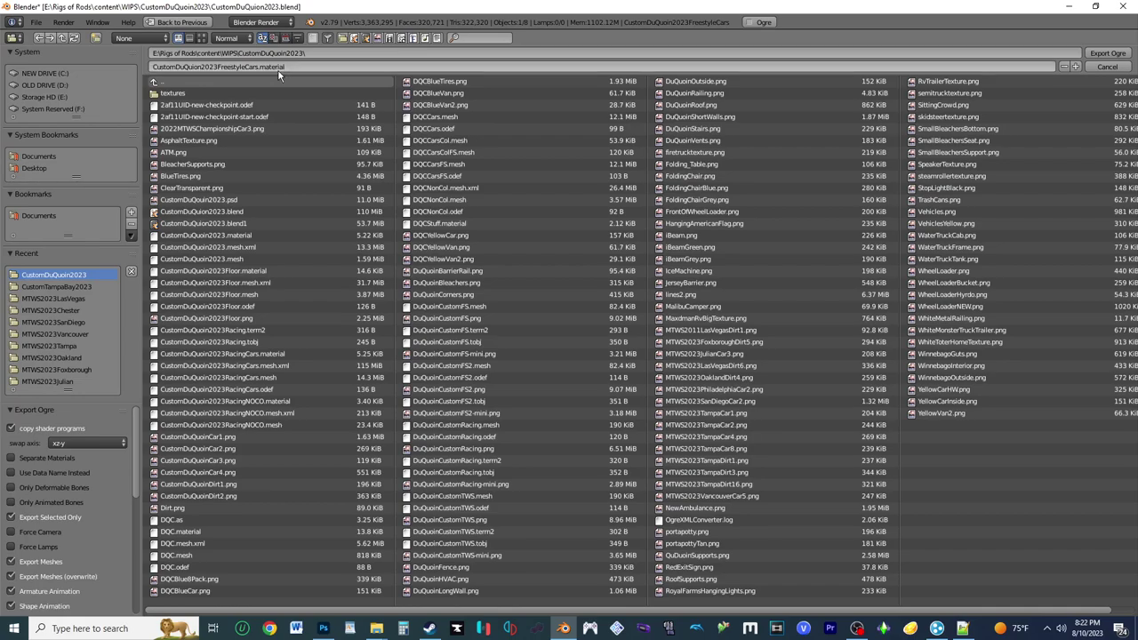
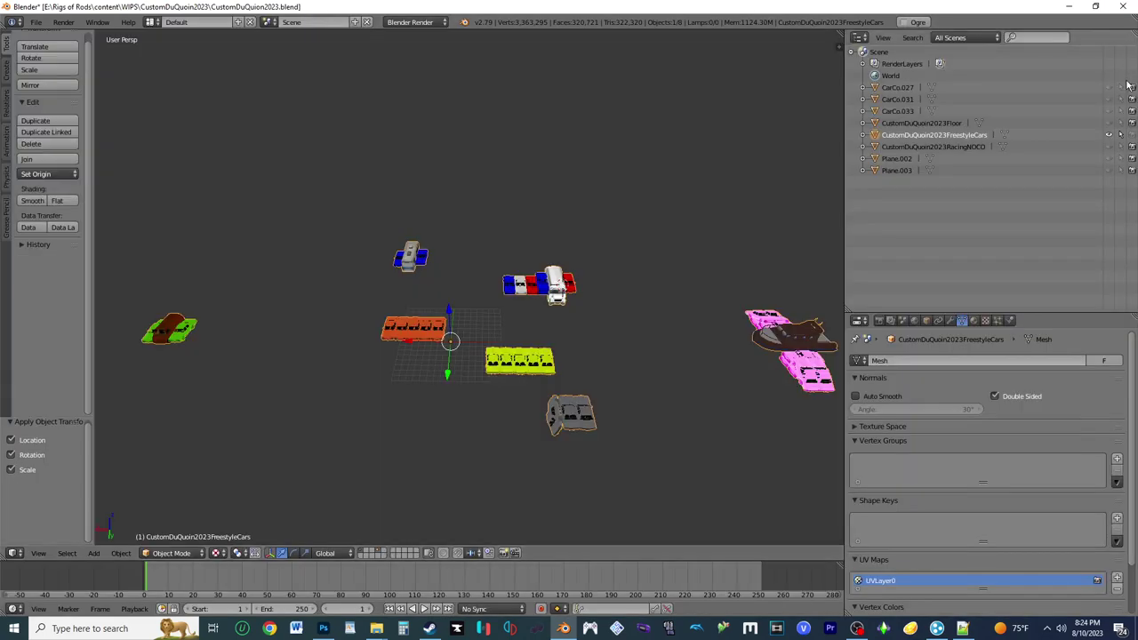
Step: Hide CustomDuQuoin2023FreestyleCars and show CustomDuQuoin2023RacingNOCO together with CarCo.027, CarCo.031 and CarCo.033
left_click(1109, 135)
left_click(1109, 146)
left_click(1109, 158)
left_click(1109, 170)
left_click(1109, 170)
left_click(1109, 159)
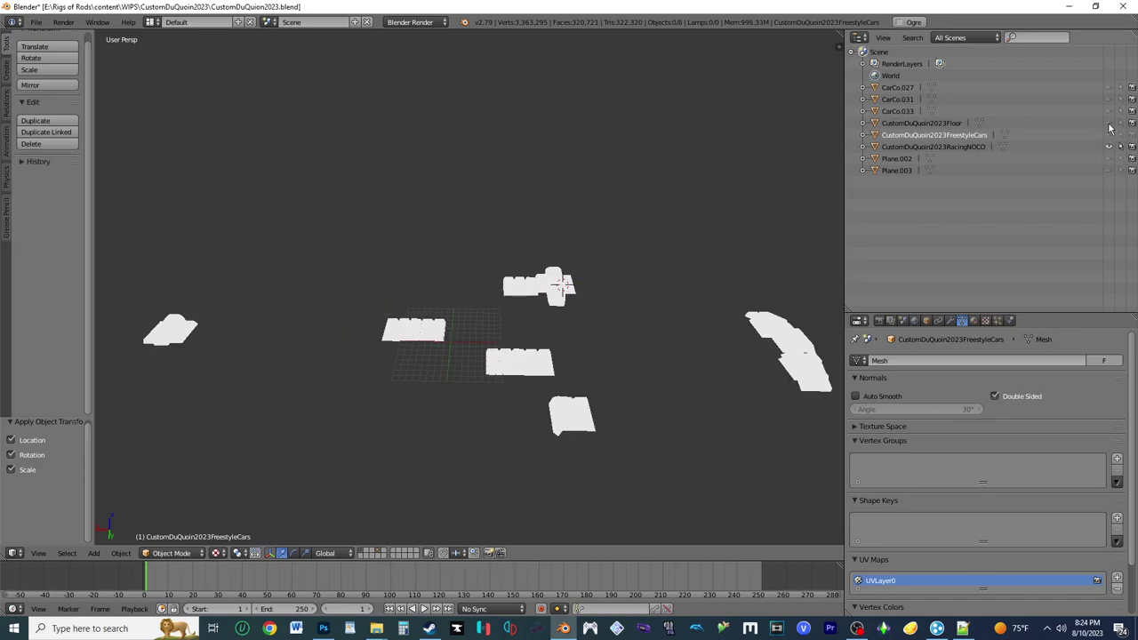
left_click(1109, 87)
left_click(1109, 99)
left_click(1109, 110)
Step: Join all visible collision objects into CustomDuQuoin2023RacingNOCO
left_click(958, 147)
key("a")
key("a")
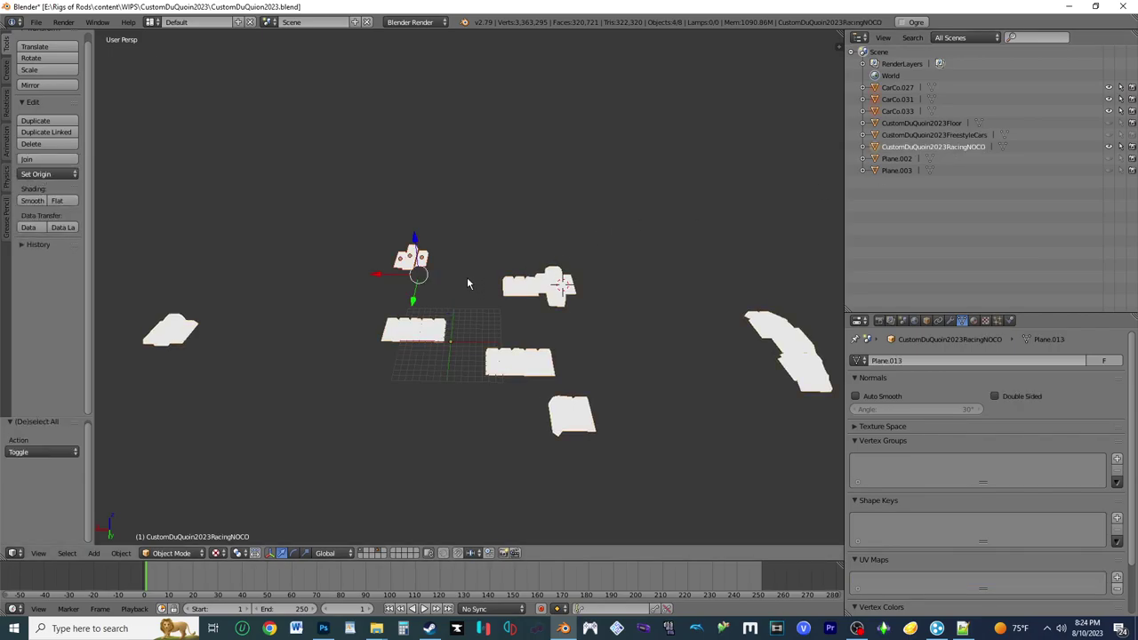
key("ctrl+j")
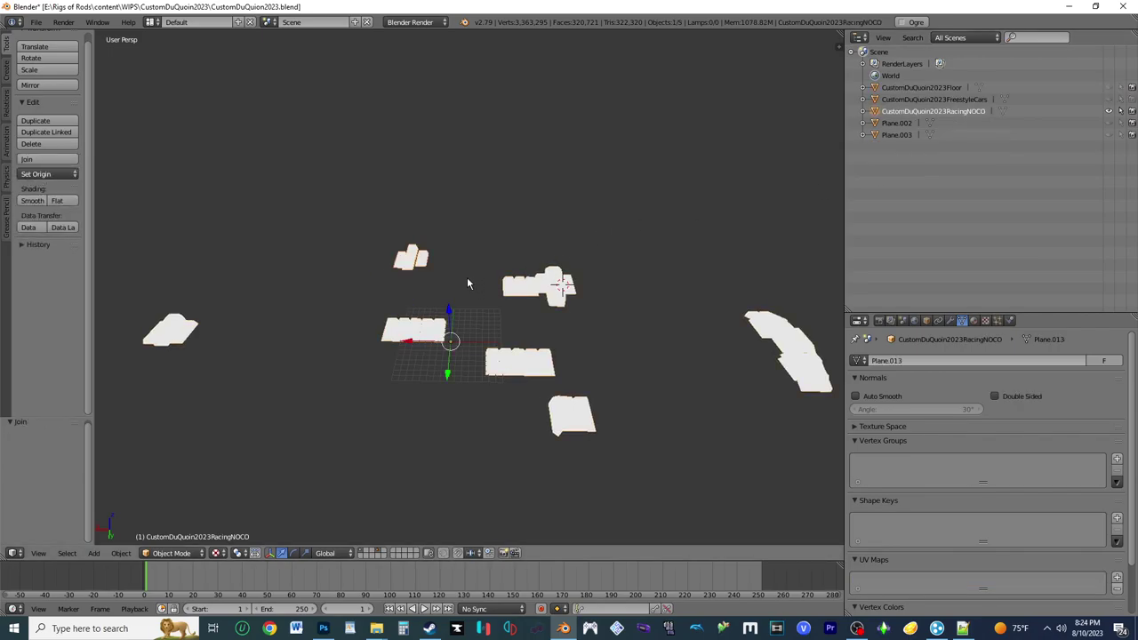
Step: Rename the joined collision object as CustomDuQuoin2023FreestyleNOCO and apply its location, rotation and scale
double_click(968, 112)
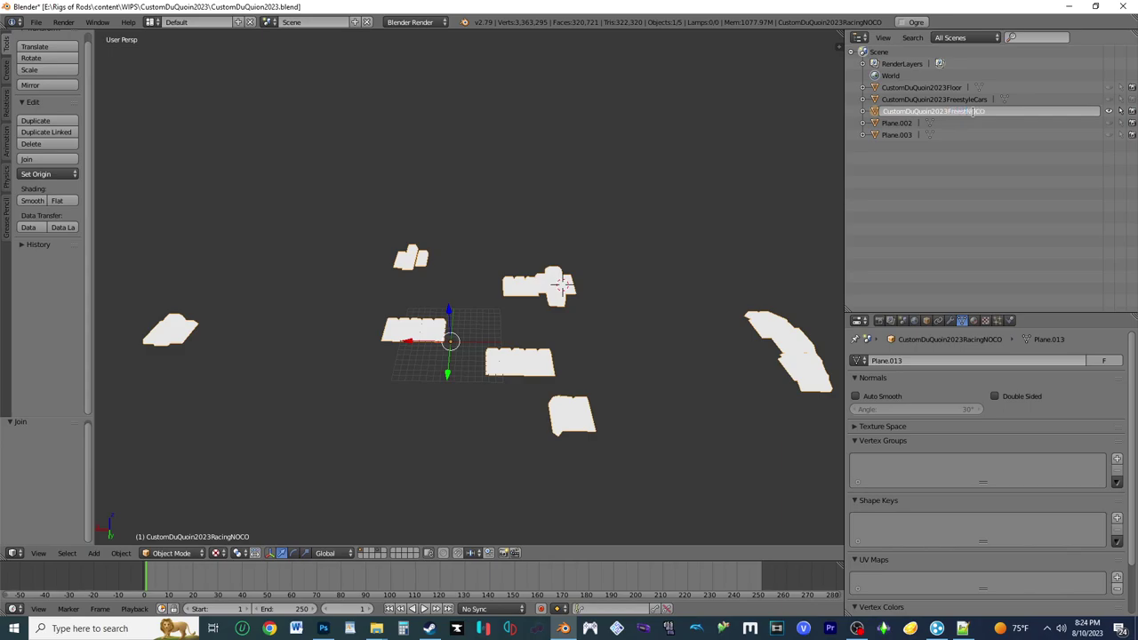
key("Return")
key("ctrl+a")
left_click(594, 298)
left_click(32, 442)
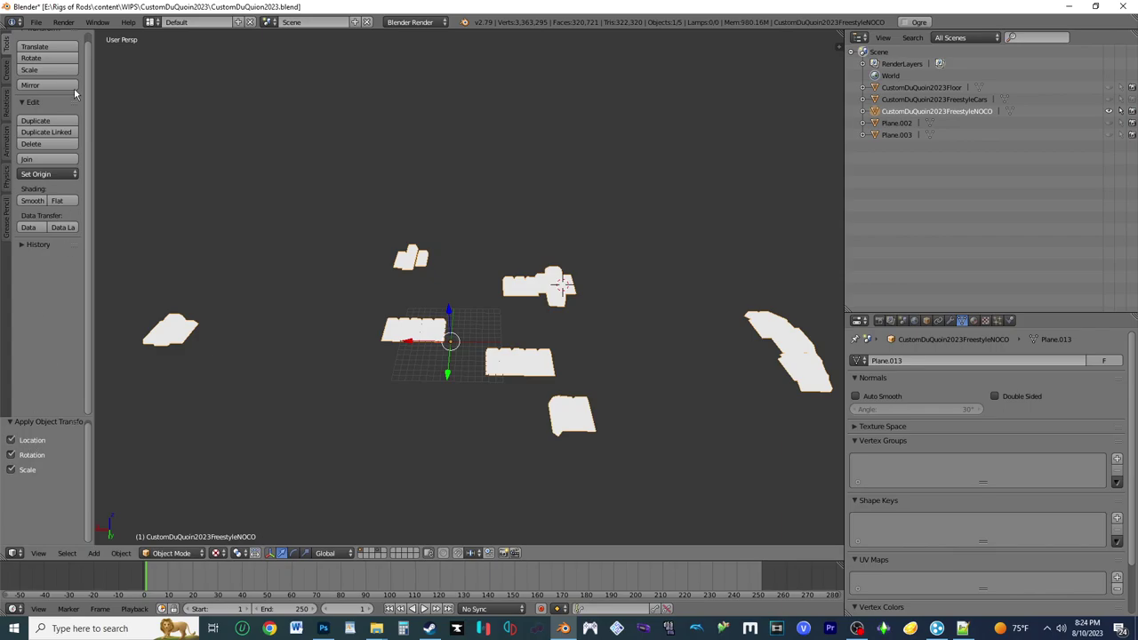
Step: Export the selected collision object to Ogre3D format with the file name CustomDuQuoin2023FreestyleNOCO.material
left_click(34, 22)
mouse_move(107, 260)
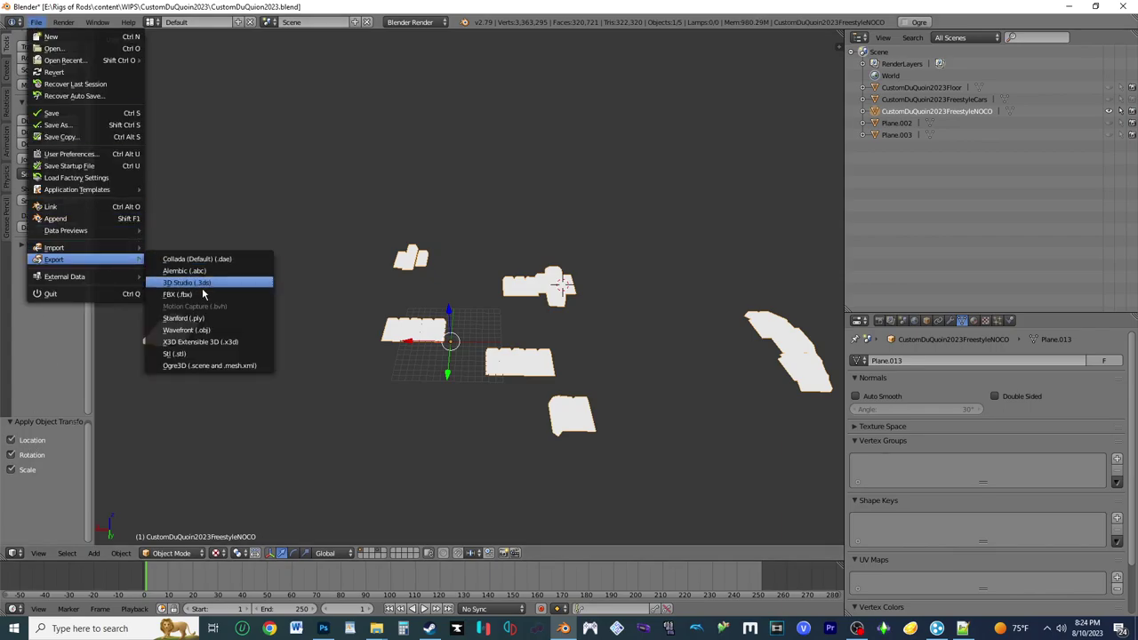
left_click(199, 366)
left_click(257, 66)
left_click(259, 65)
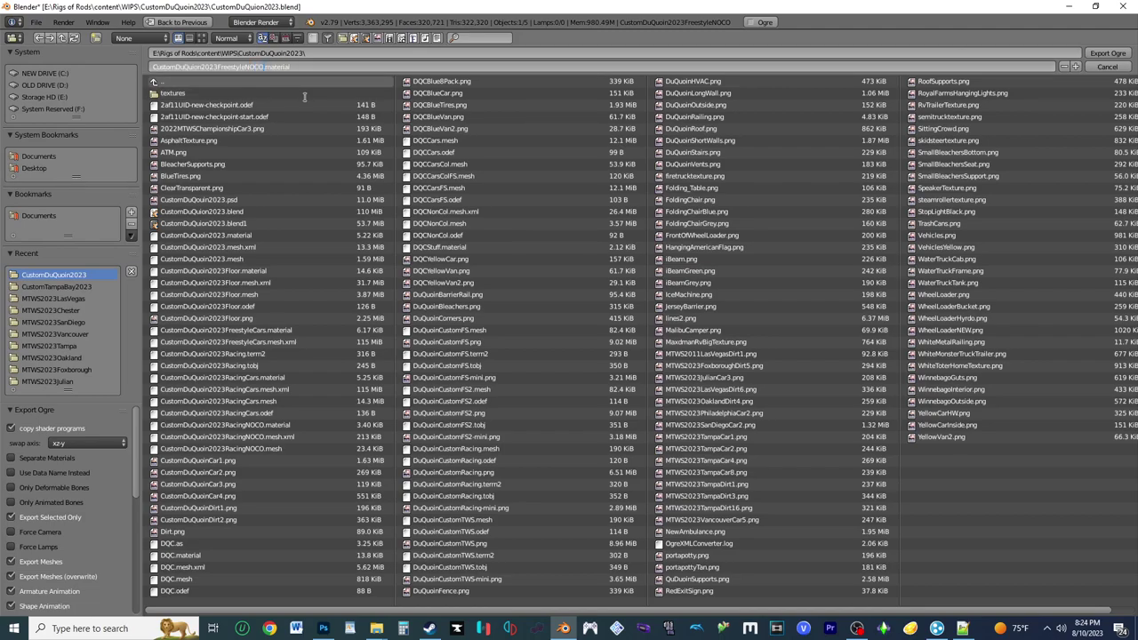
key("Return")
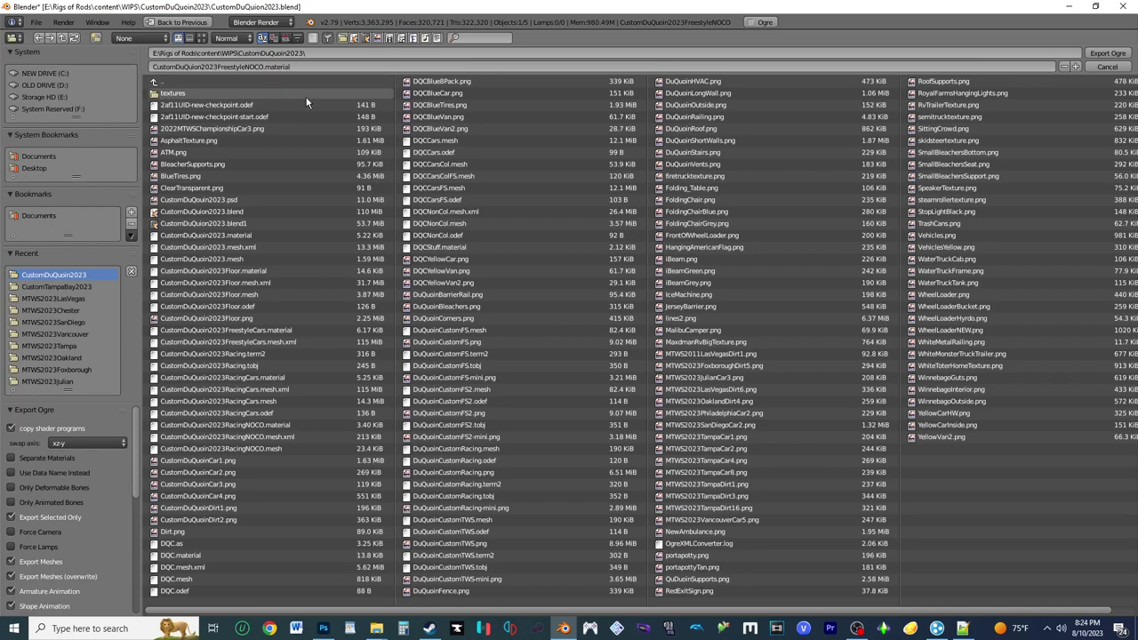
left_click(1126, 55)
left_click(1123, 55)
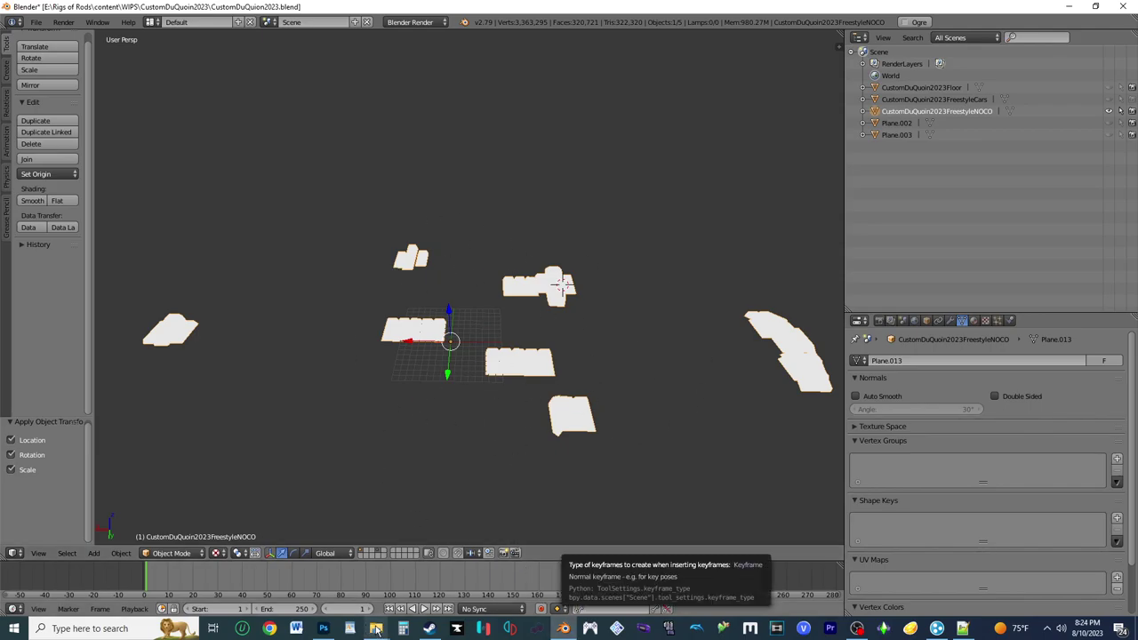
Step: In File Explorer, convert CustomDuQuoin2023FreestyleCars.mesh.xml and CustomDuQuoin2023FreestyleNOCO.mesh.xml to mesh files with OgreXMLConverter.exe from the Rigs of Rods folder
mouse_move(376, 629)
left_click(366, 588)
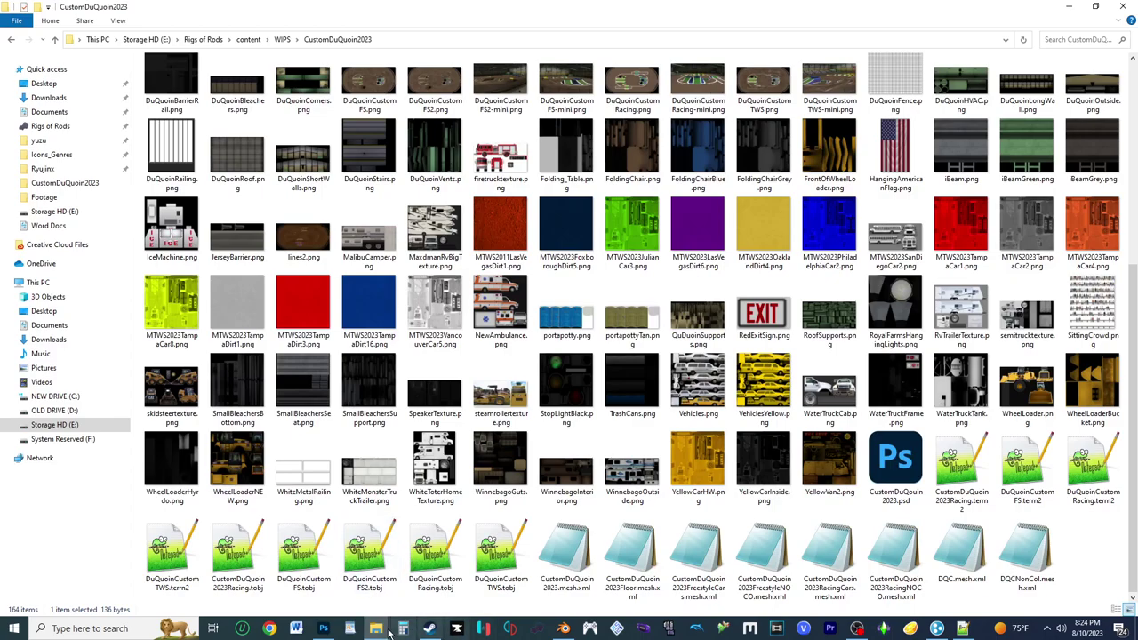
right_click(376, 628)
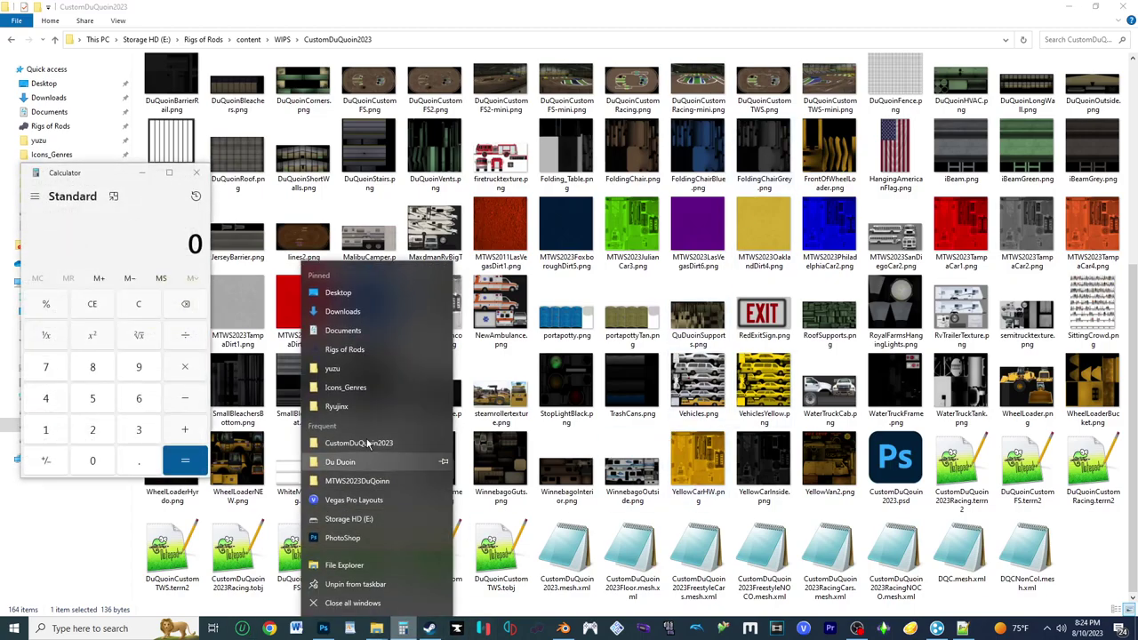
left_click(402, 628)
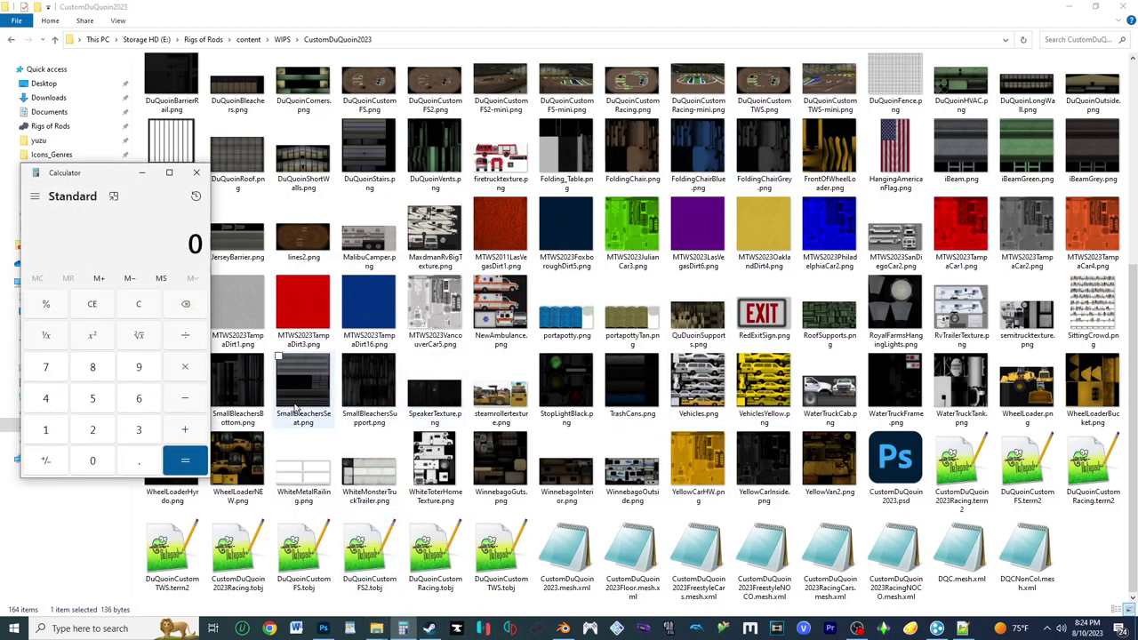
left_click(197, 174)
mouse_move(382, 629)
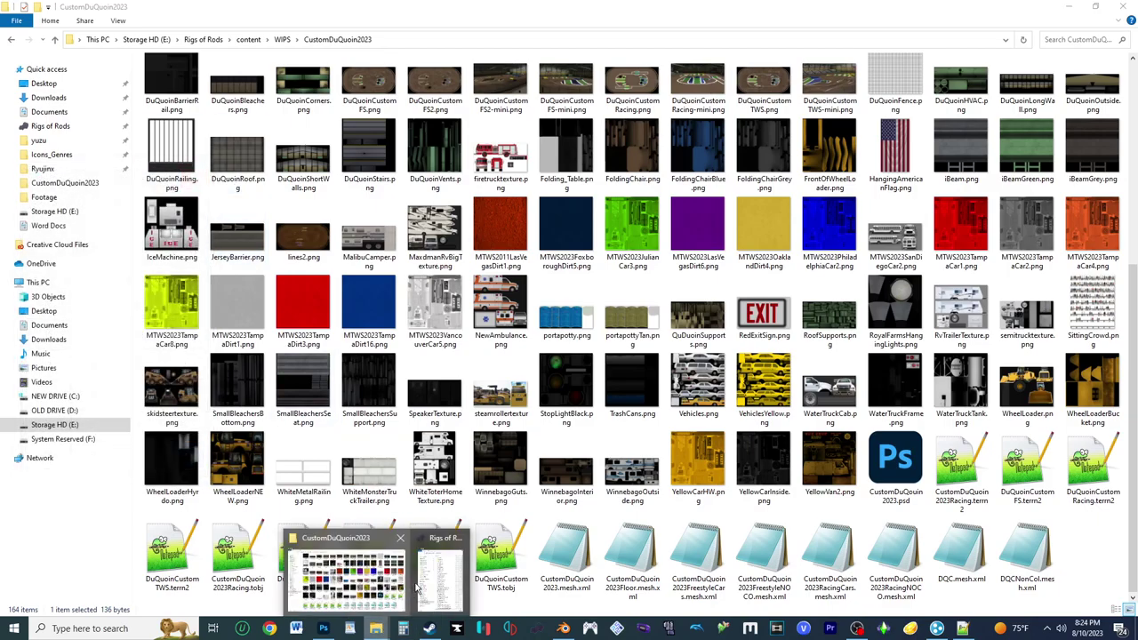
left_click(425, 574)
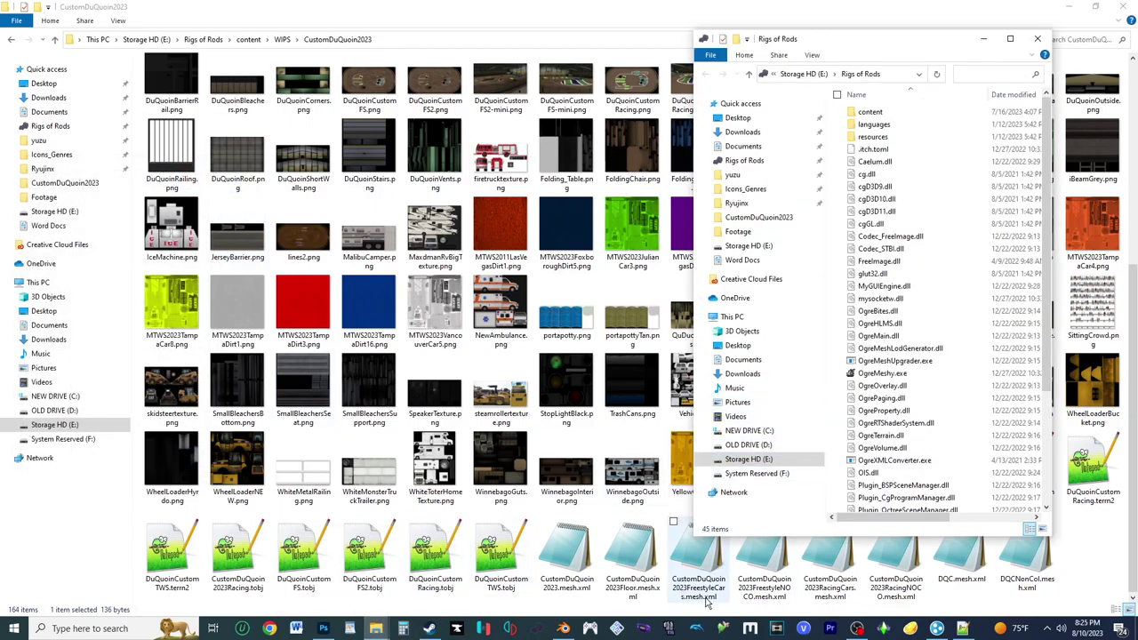
left_click_drag(699, 591, 890, 461)
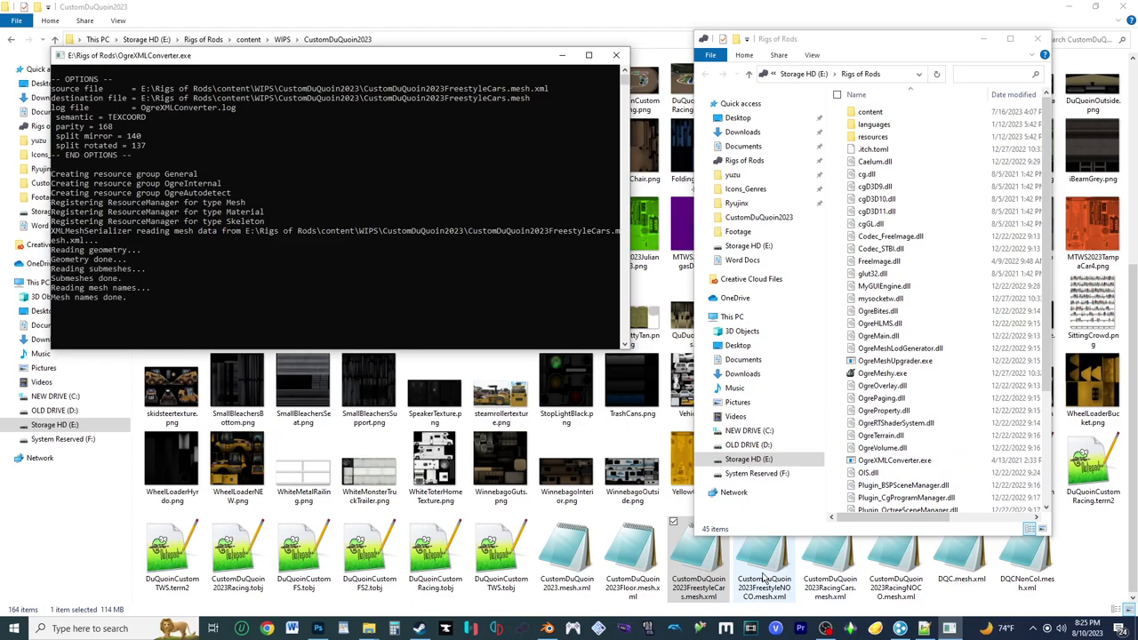
left_click_drag(830, 573, 730, 467)
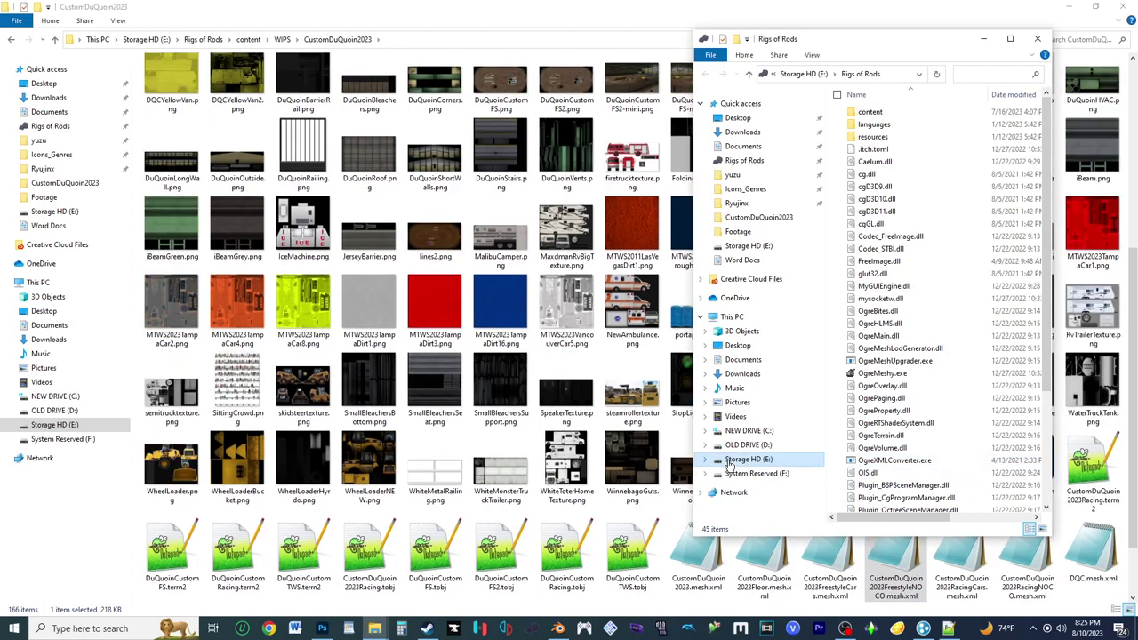
left_click(573, 471)
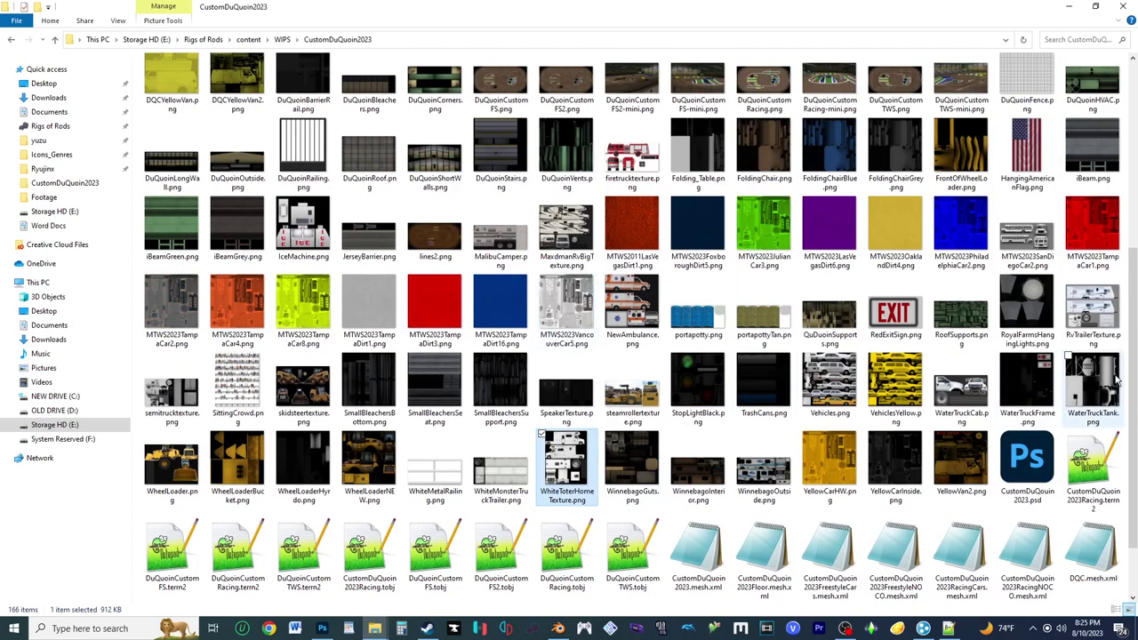
Step: Duplicate CustomDuQuoin2023RacingCars.odef within the CustomDuQuoin2023 folder
scroll(978, 355, "up", 5)
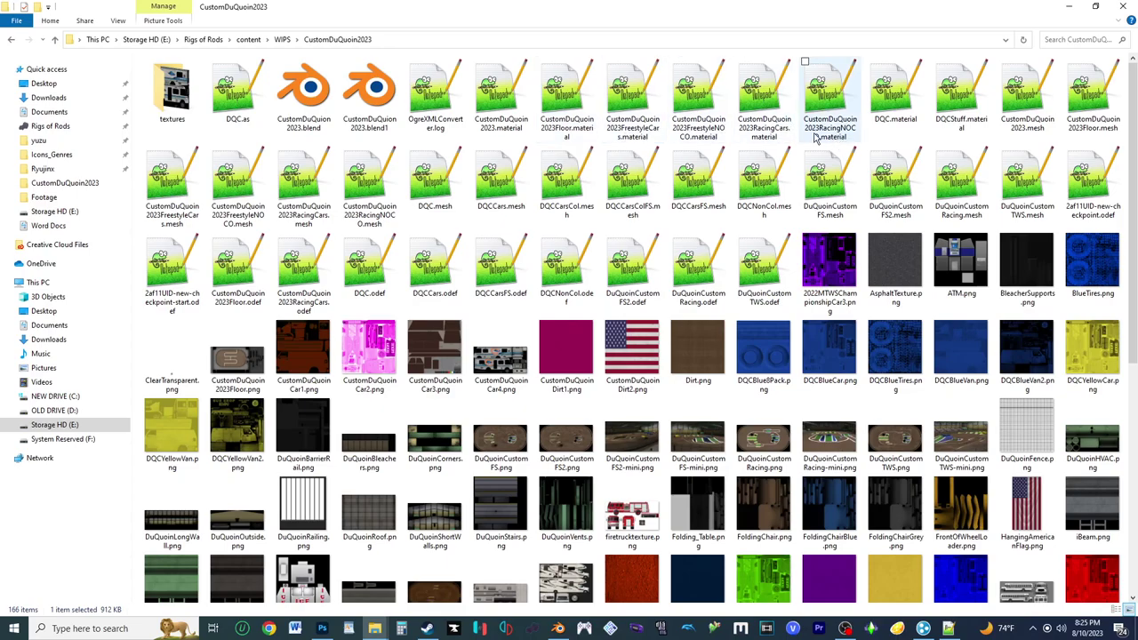
scroll(765, 196, "down", 5)
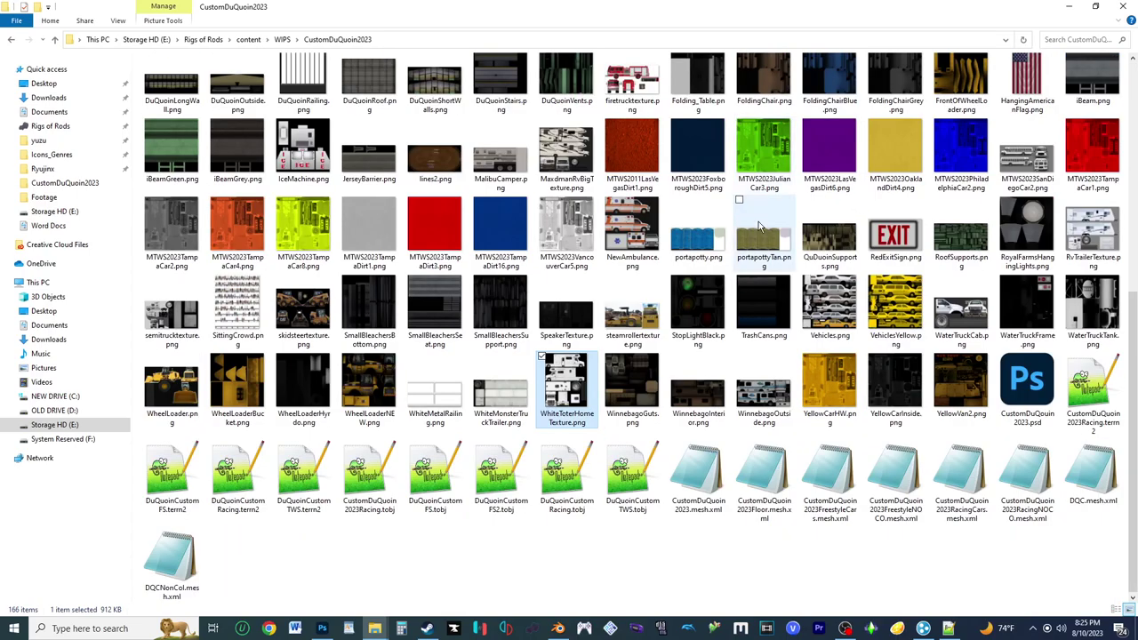
scroll(702, 298, "up", 6)
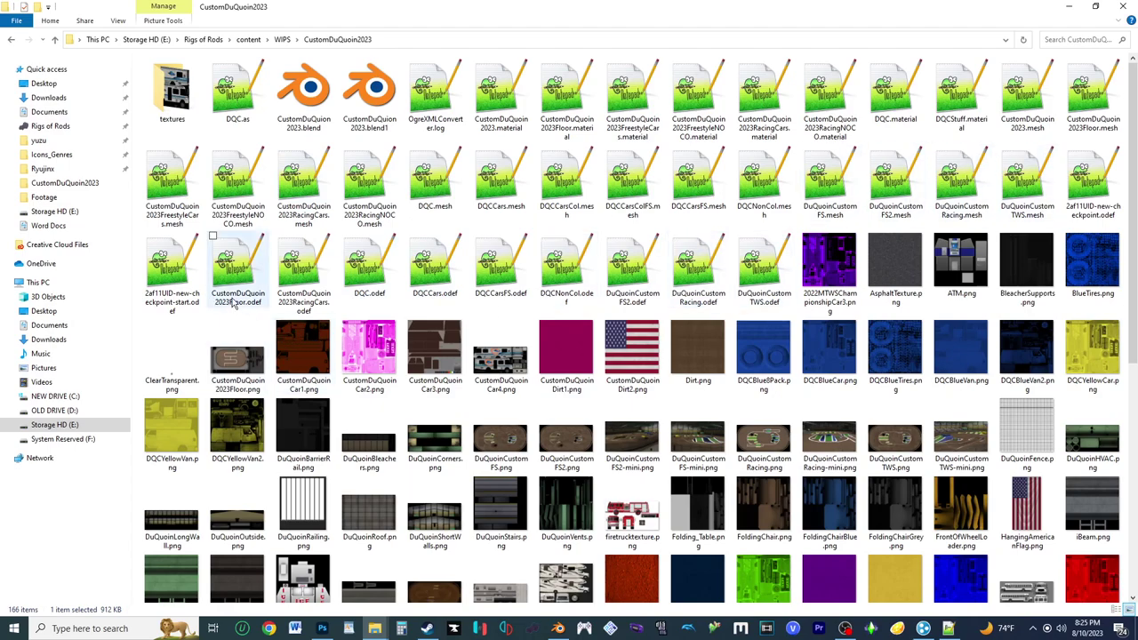
left_click(304, 307)
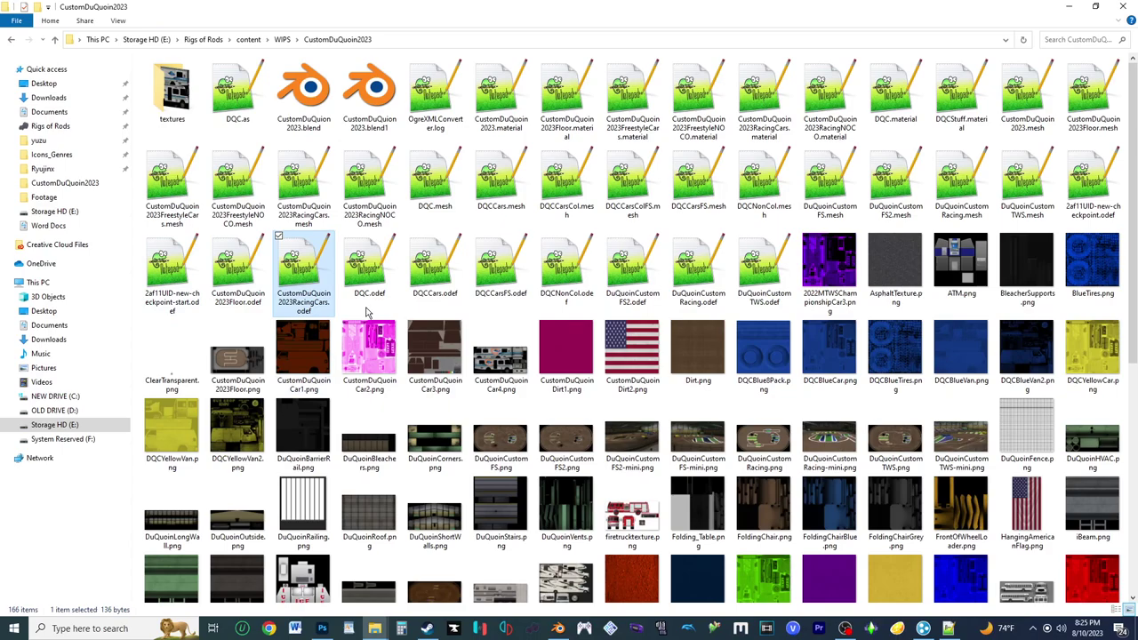
key("ctrl+c")
key("ctrl+v")
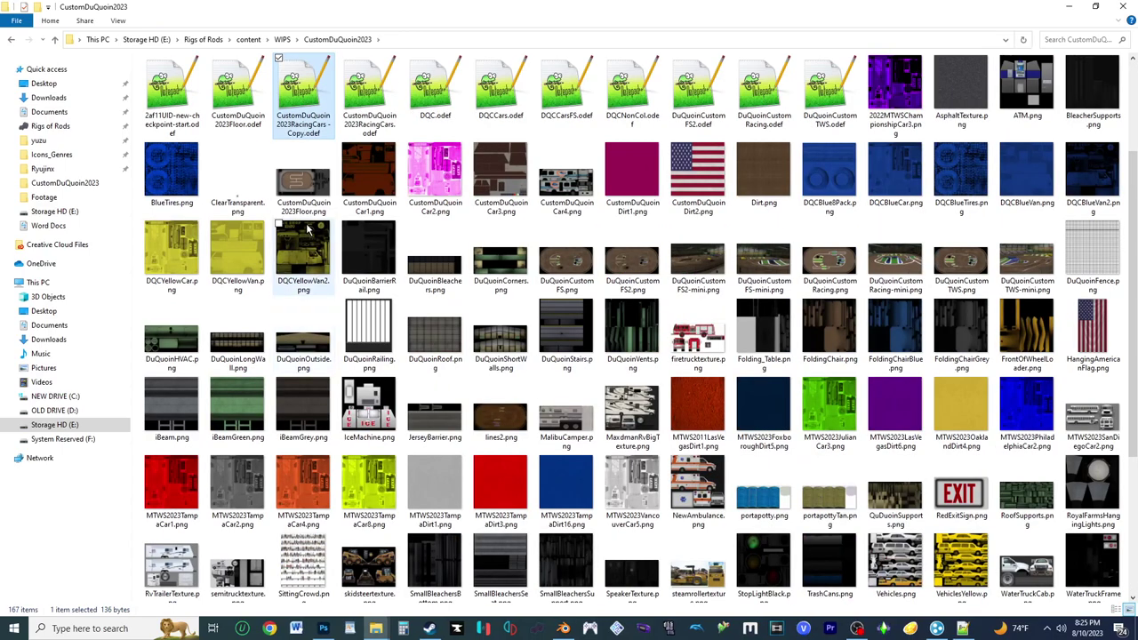
Step: Rename the copied odef file as CustomDuQuoin2023FreestyleCars.odef
left_click(308, 133)
key("BackSpace")
key("BackSpace")
key("BackSpace")
key("BackSpace")
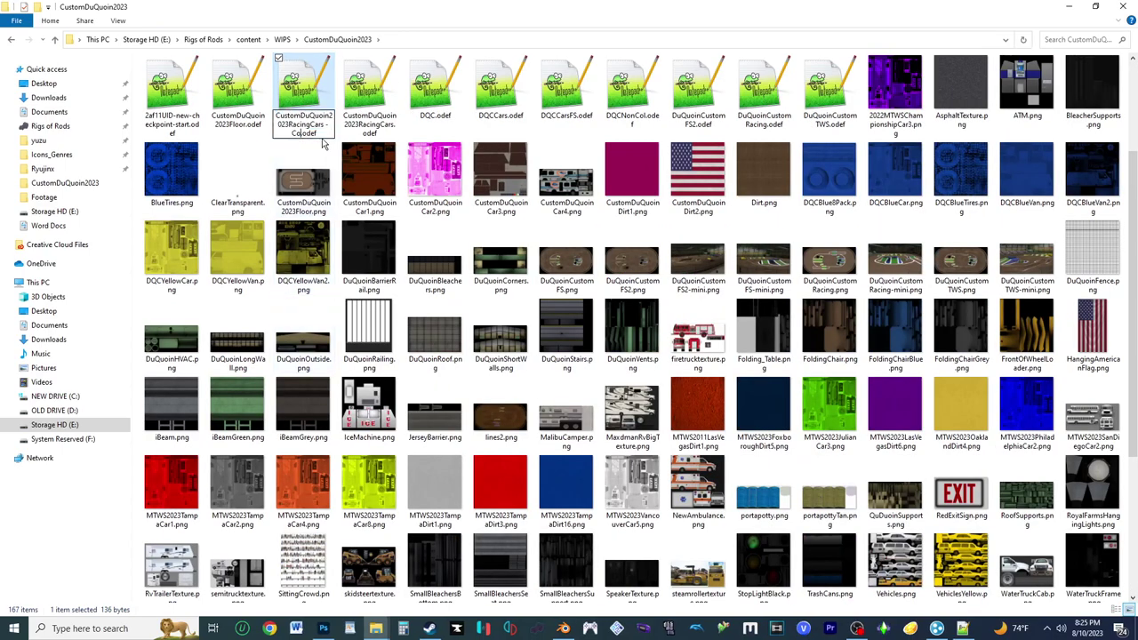
key("BackSpace")
key("Left")
key("Left")
key("BackSpace")
key("BackSpace")
key("BackSpace")
key("BackSpace")
key("BackSpace")
key("BackSpace")
type("Fre")
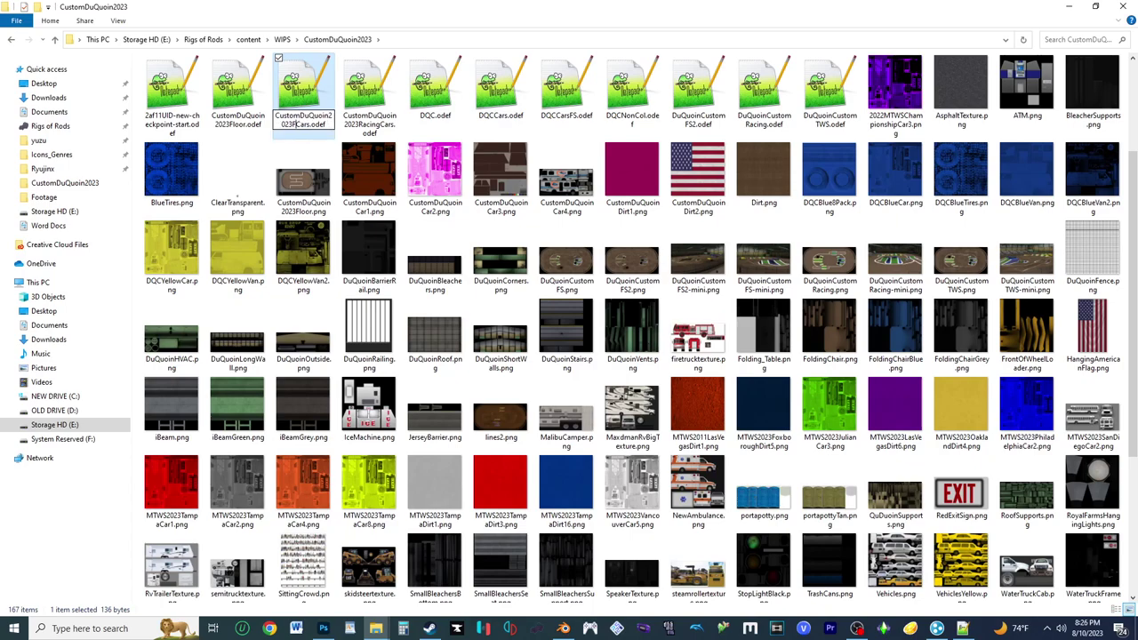
type("estyle")
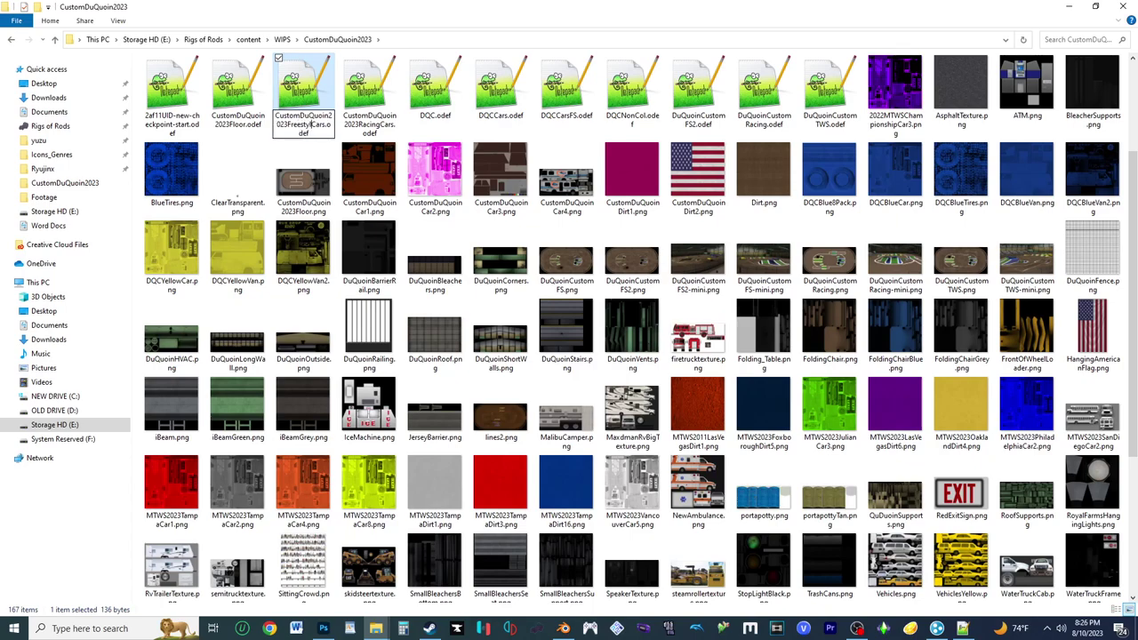
key("Return")
Step: Open CustomDuQuoin2023FreestyleCars.odef in Notepad++ and change the mesh name on the first line to CustomDuQuoin2023FreestyleCars.mesh
double_click(331, 127)
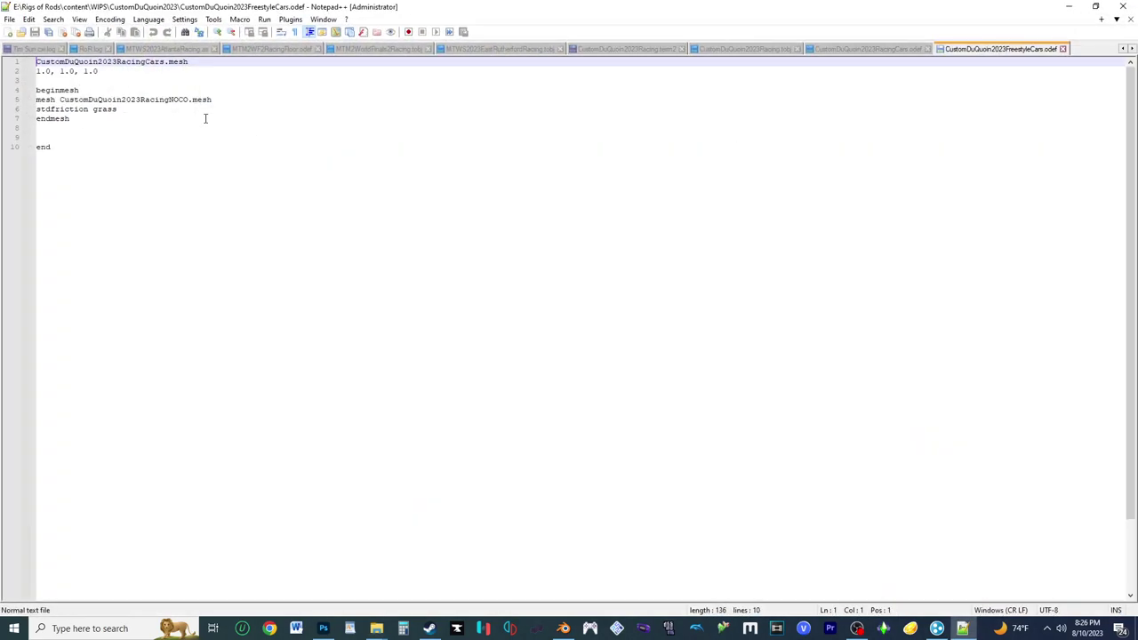
left_click_drag(146, 62, 119, 62)
type("Freestyle")
Step: Set the collision mesh in the beginmesh block to CustomDuQuoin2023FreestyleNOCO.mesh and save the odef file
double_click(134, 63)
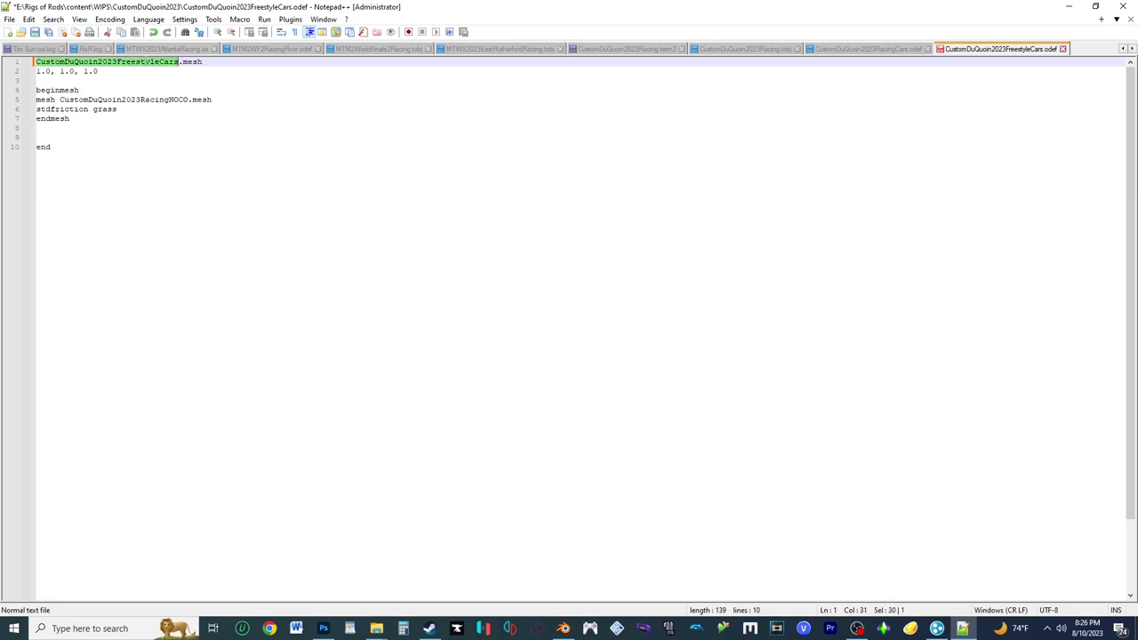
left_click(136, 101)
double_click(135, 100)
key("ctrl+v")
key("BackSpace")
key("BackSpace")
key("BackSpace")
key("BackSpace")
type("NOCO")
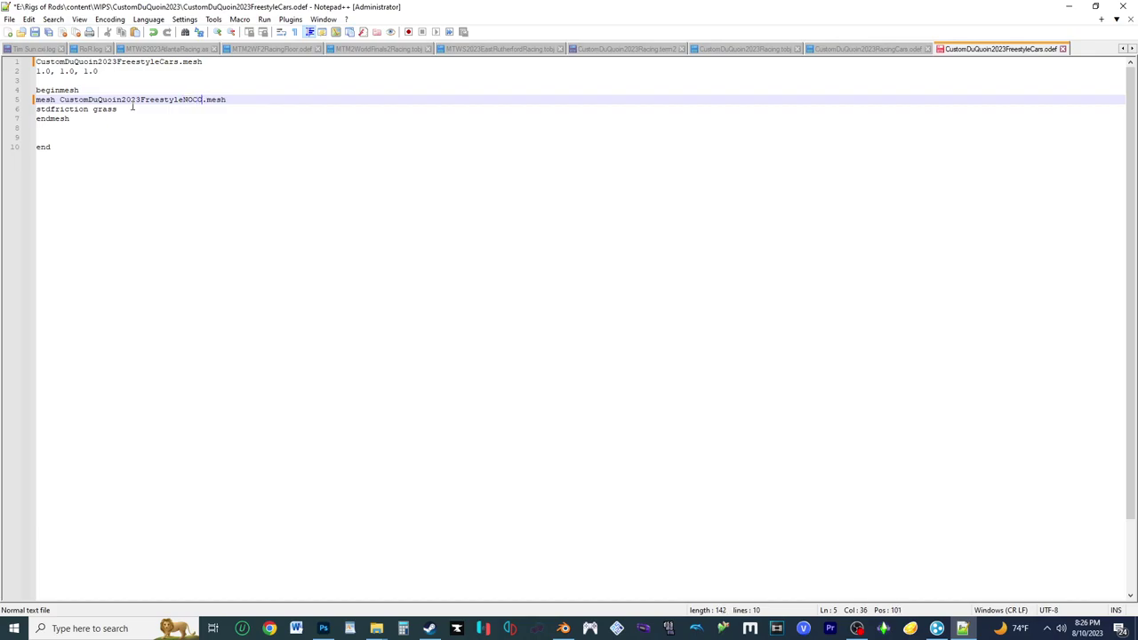
left_click(36, 32)
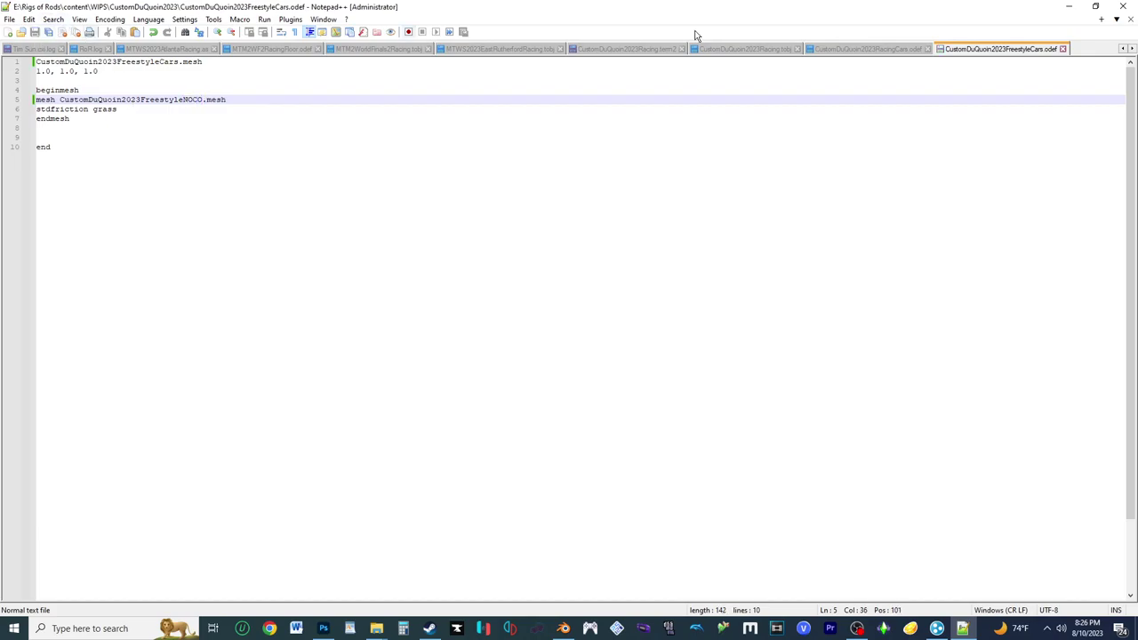
left_click(1071, 9)
Step: Back in File Explorer, duplicate CustomDuQuoin2023Racing.tobj within the CustomDuQuoin2023 folder
scroll(794, 498, "down", 2)
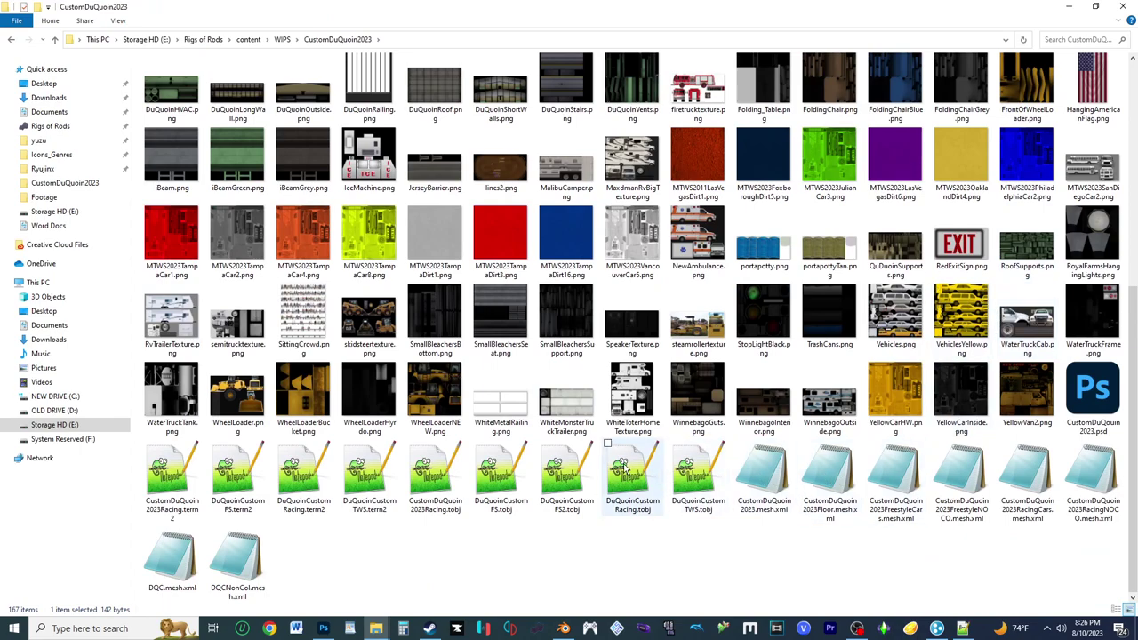
left_click(432, 498)
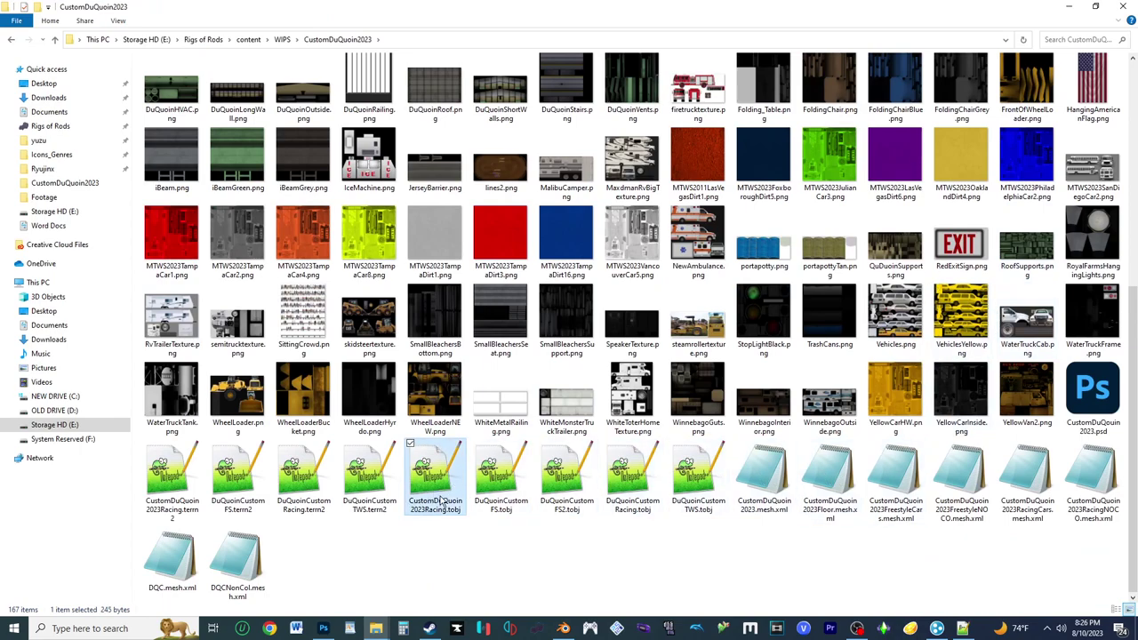
key("ctrl+c")
key("ctrl+v")
Step: Rename the copied tobj file as CustomDuQuoin2023Freestyle.tobj and open it in Notepad++
left_click(438, 510)
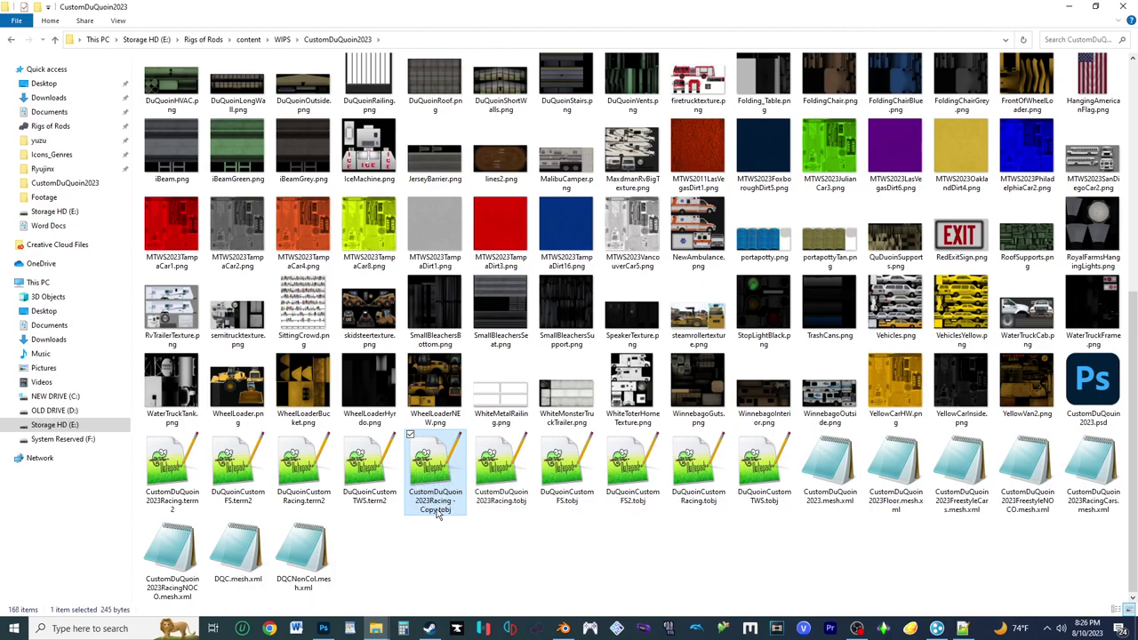
left_click(438, 510)
key("BackSpace")
key("BackSpace")
key("BackSpace")
key("BackSpace")
key("BackSpace")
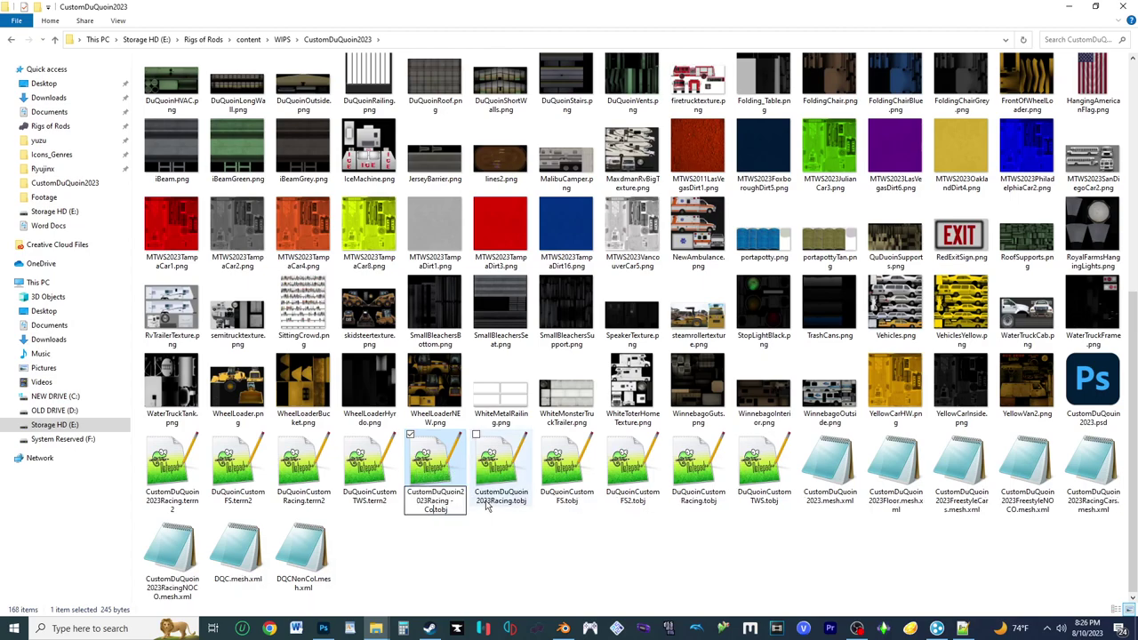
key("BackSpace")
key("BackSpace")
key("BackSpace")
key("BackSpace")
key("BackSpace")
key("BackSpace")
key("BackSpace")
key("BackSpace")
type("Freestyle")
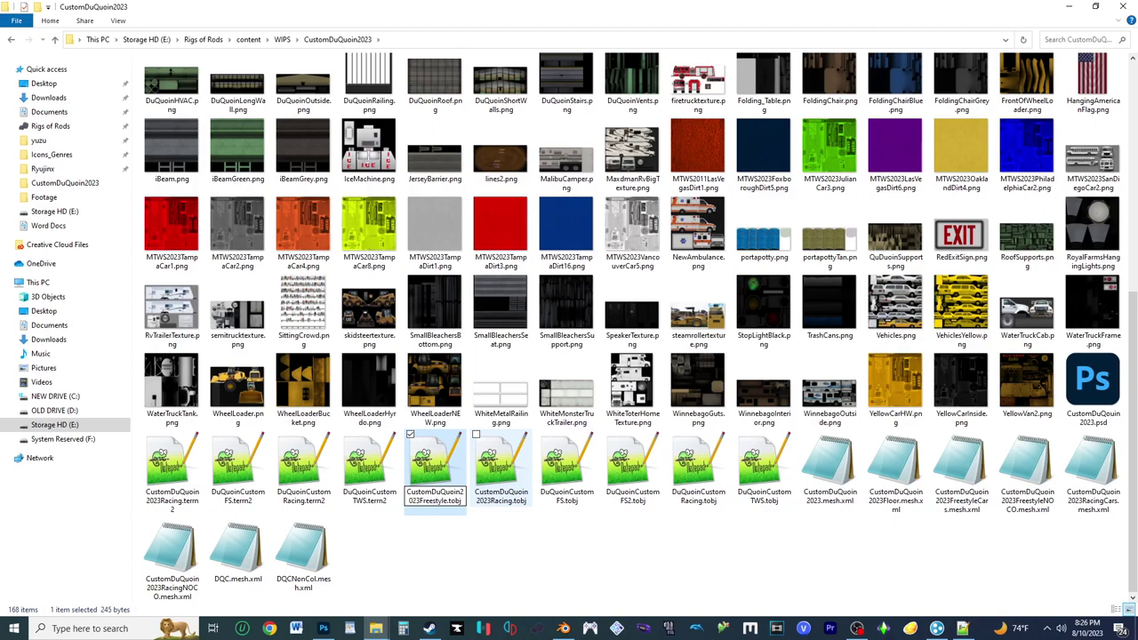
key("Return")
double_click(436, 471)
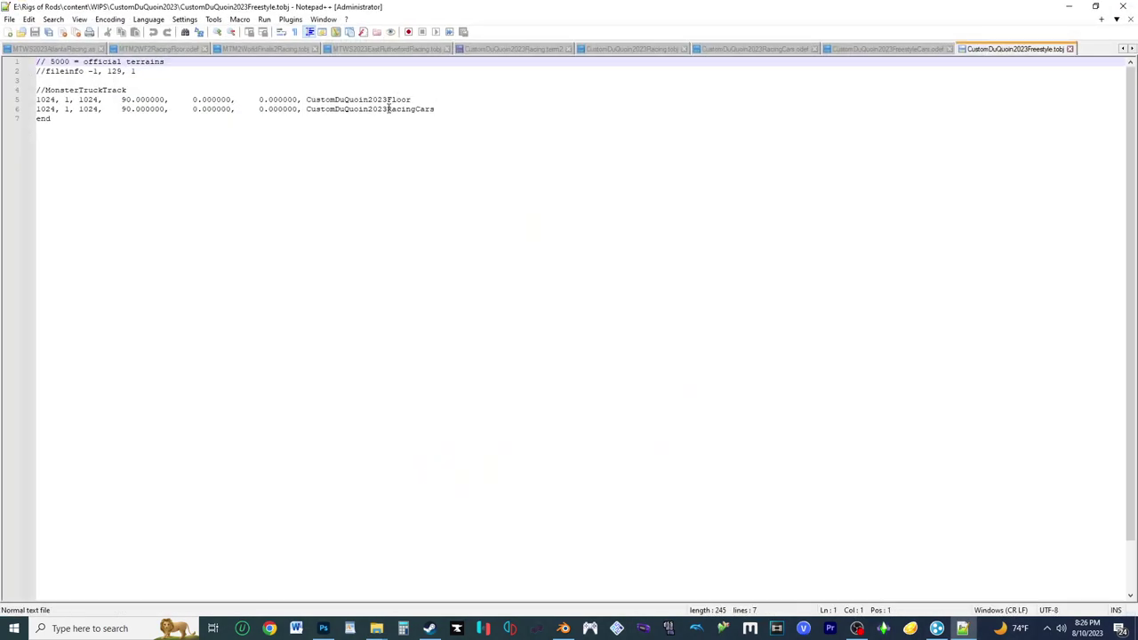
Step: Change the cars object on line 6 of the freestyle tobj to CustomDuQuoin2023FreestyleCars, save and close the file, and return to File Explorer
left_click_drag(388, 109, 412, 109)
type("Freestyle")
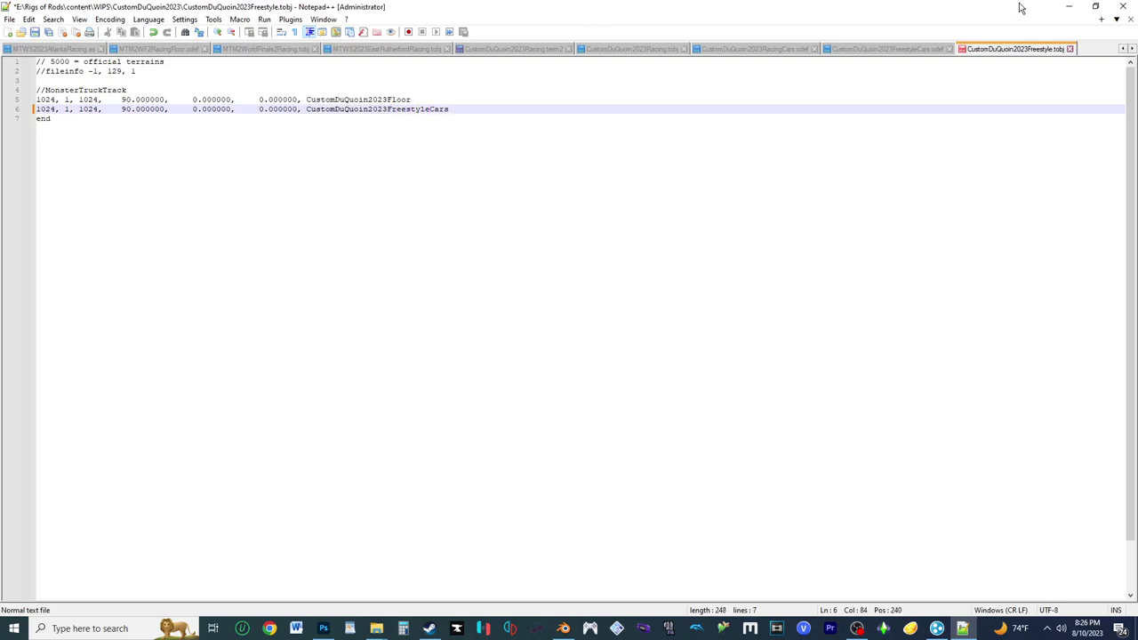
left_click(1070, 48)
left_click(572, 356)
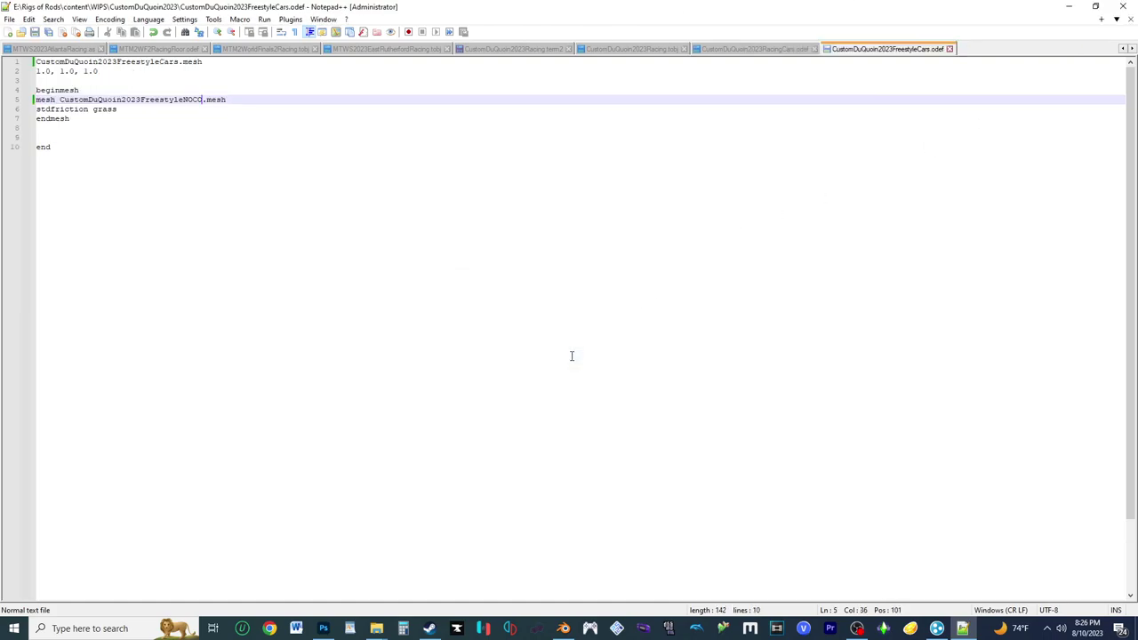
left_click(1070, 7)
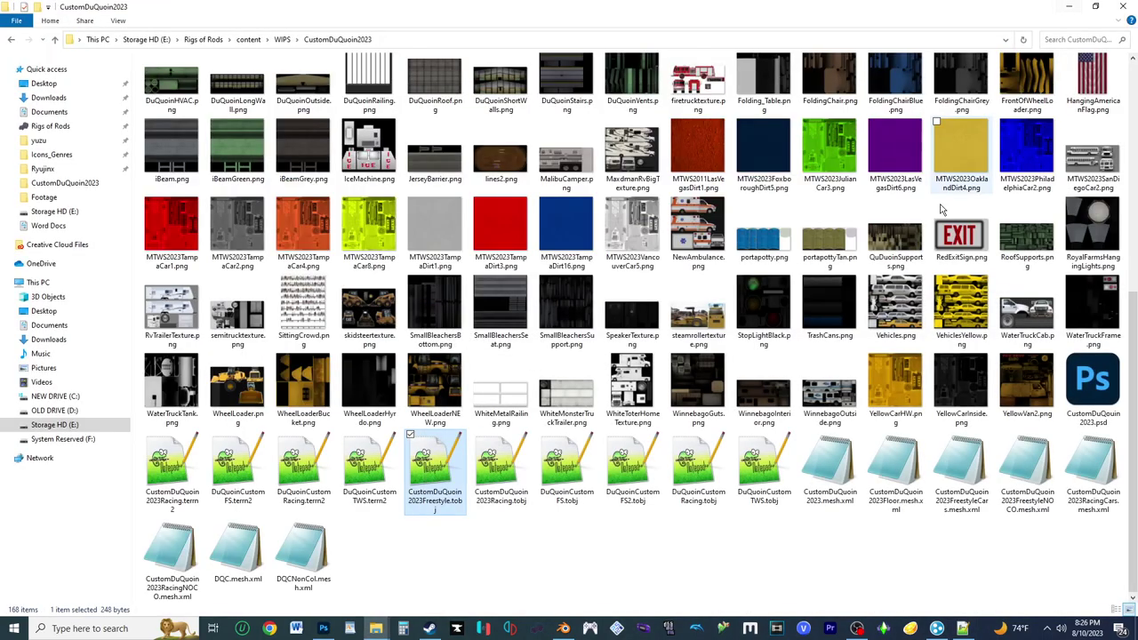
Step: Duplicate DuQuoinCustomRacing.term2, rename the copy as DuQuoinCustomFreestyle.term2 and open it in Notepad++
left_click(304, 471)
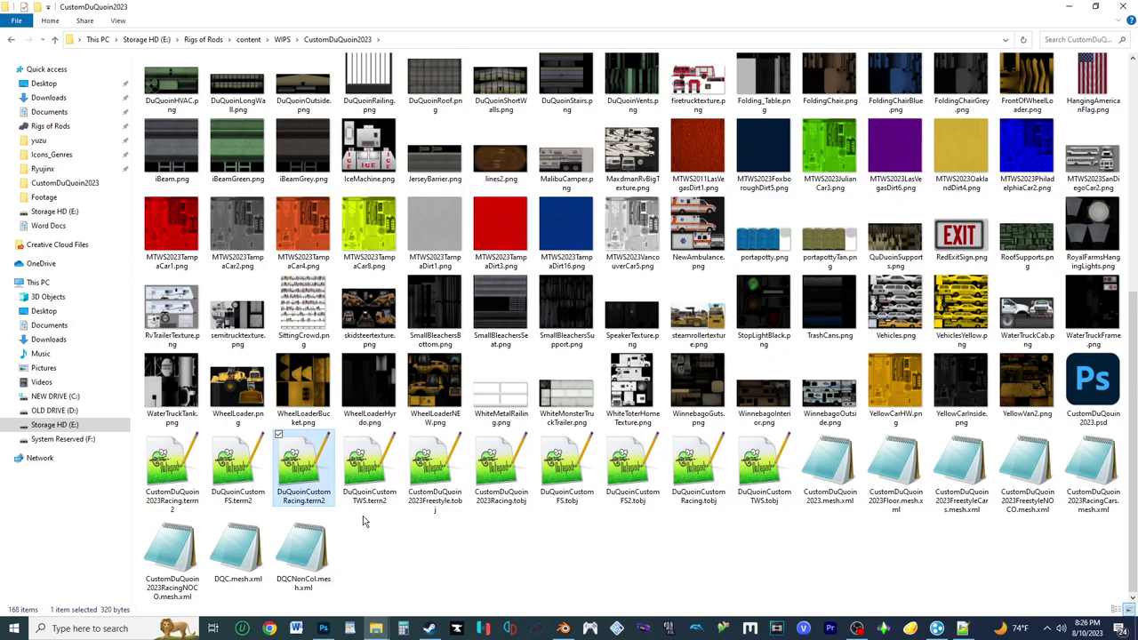
key("ctrl+c")
key("ctrl+v")
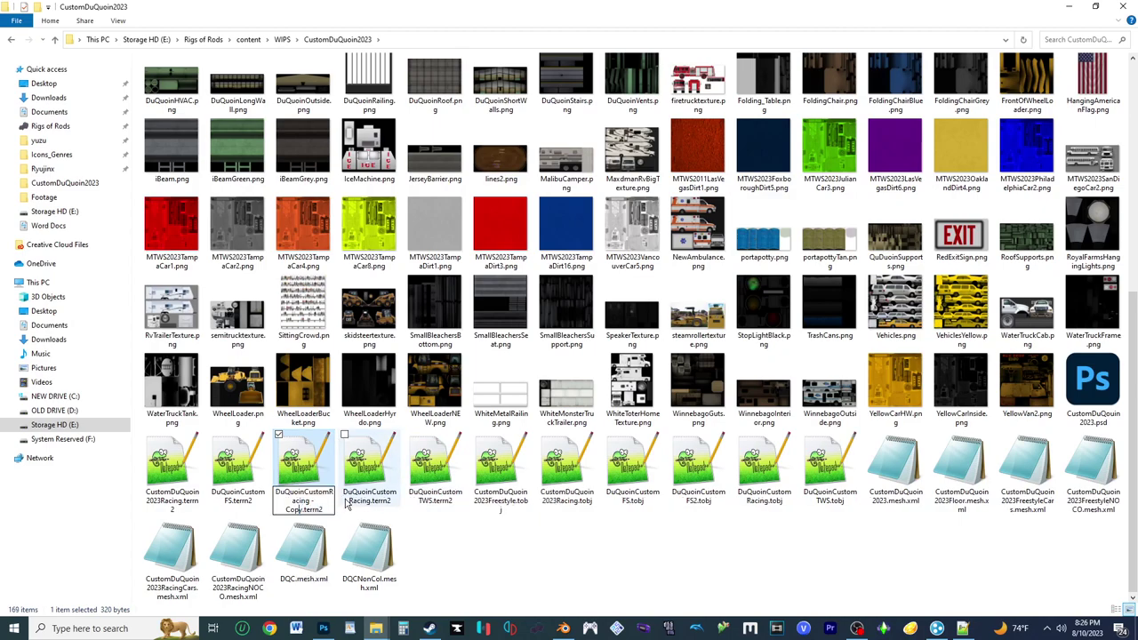
key("F2")
key("Right")
key("BackSpace")
key("BackSpace")
key("BackSpace")
key("BackSpace")
key("BackSpace")
key("BackSpace")
key("BackSpace")
key("BackSpace")
key("BackSpace")
key("BackSpace")
key("BackSpace")
key("BackSpace")
key("BackSpace")
type("Freestyle")
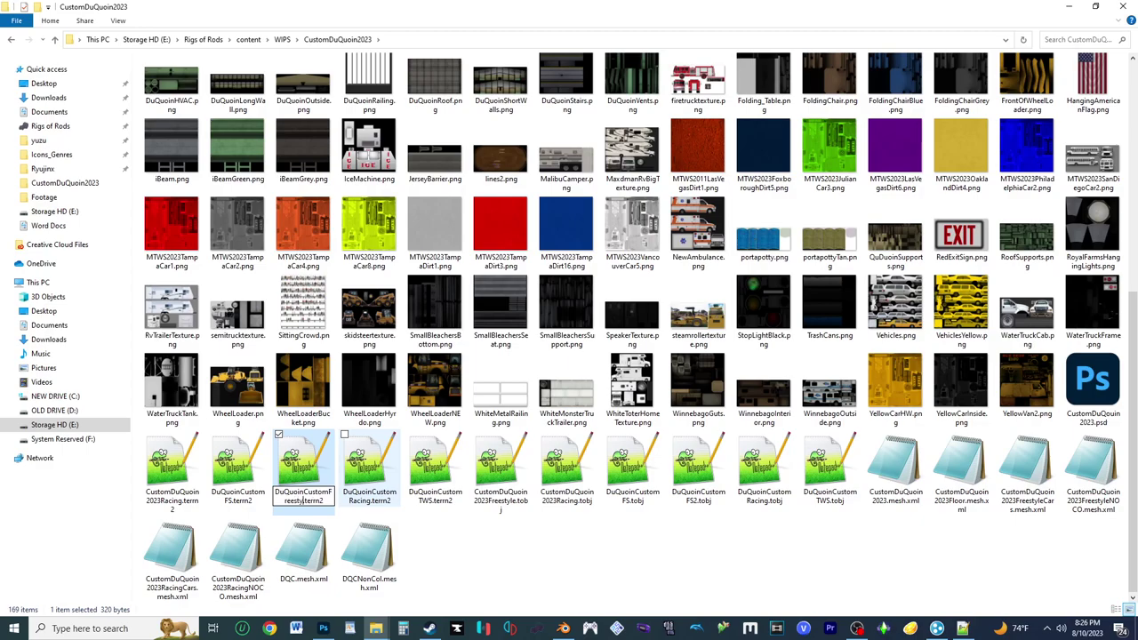
key("Return")
double_click(254, 480)
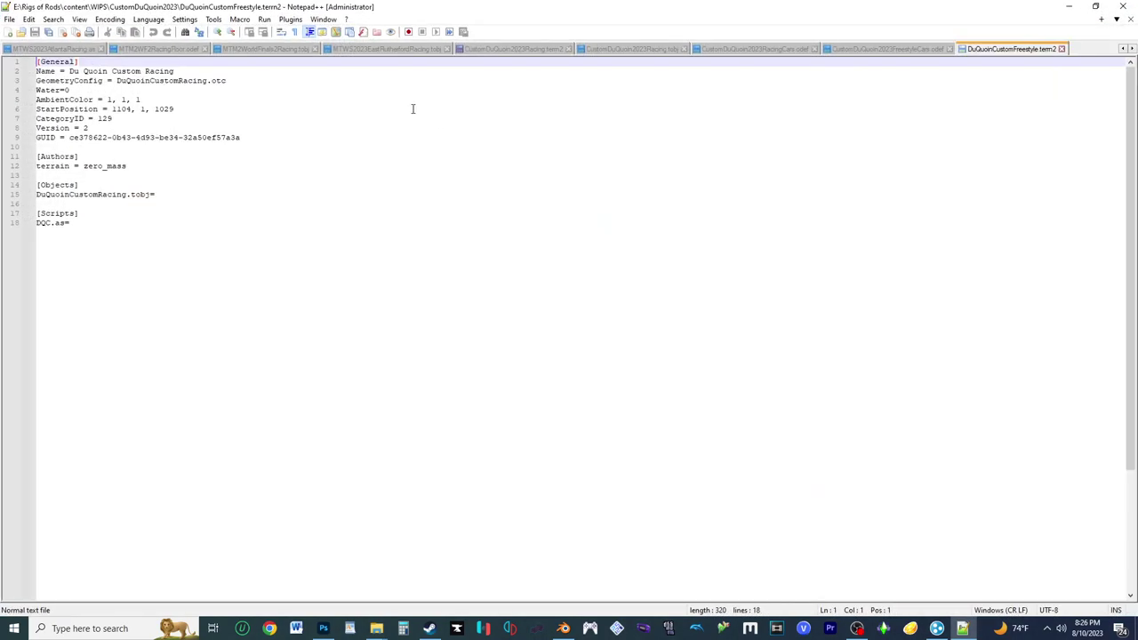
Step: Change the terrain name to Du Quoin Custom Freestyle and the GeometryConfig entry to DuQuoinCustomFreestyle.otc
left_click_drag(148, 73, 177, 70)
key("BackSpace")
type("Freestyle")
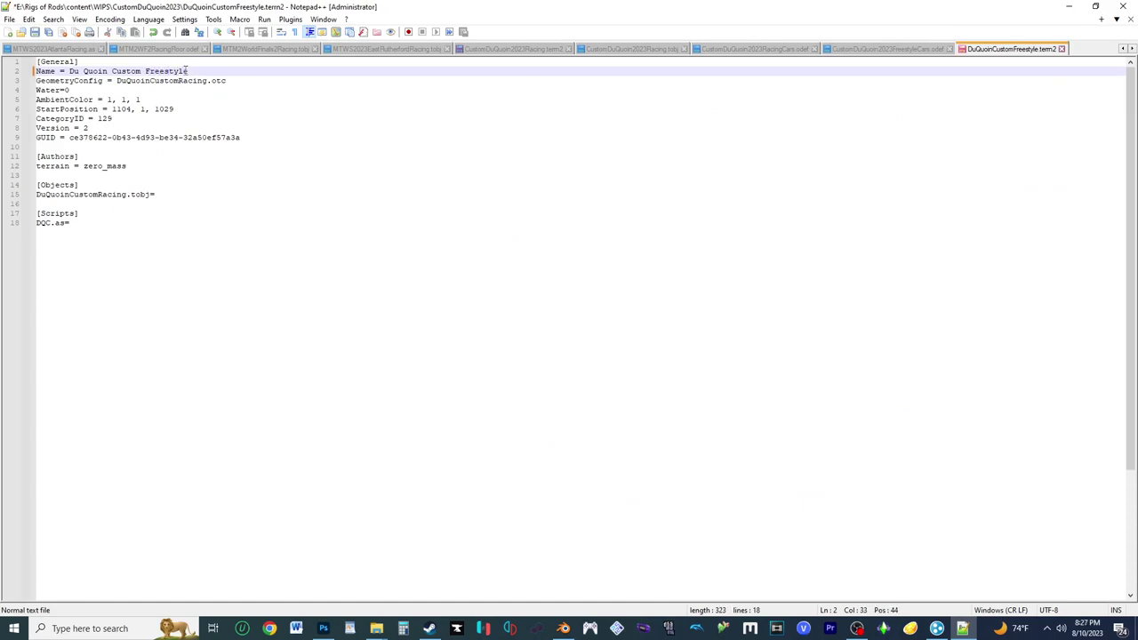
left_click_drag(178, 81, 202, 81)
type("Freestyle")
double_click(206, 81)
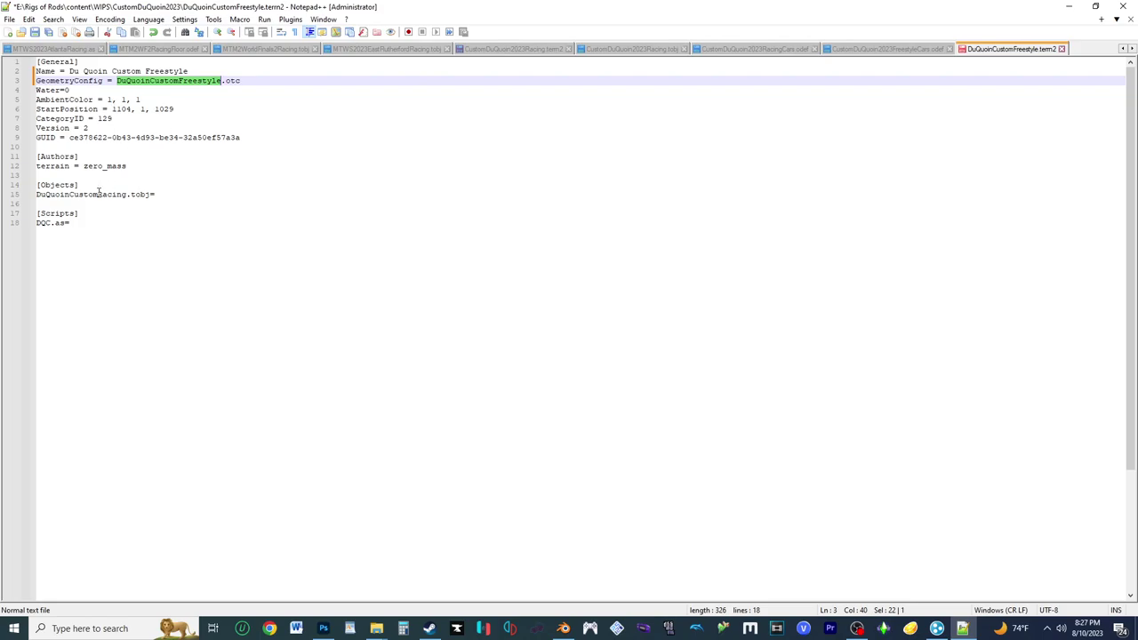
Step: Delete the [Scripts] section with its DQC.as entry from the end of the term2 file
left_click_drag(84, 227, 36, 214)
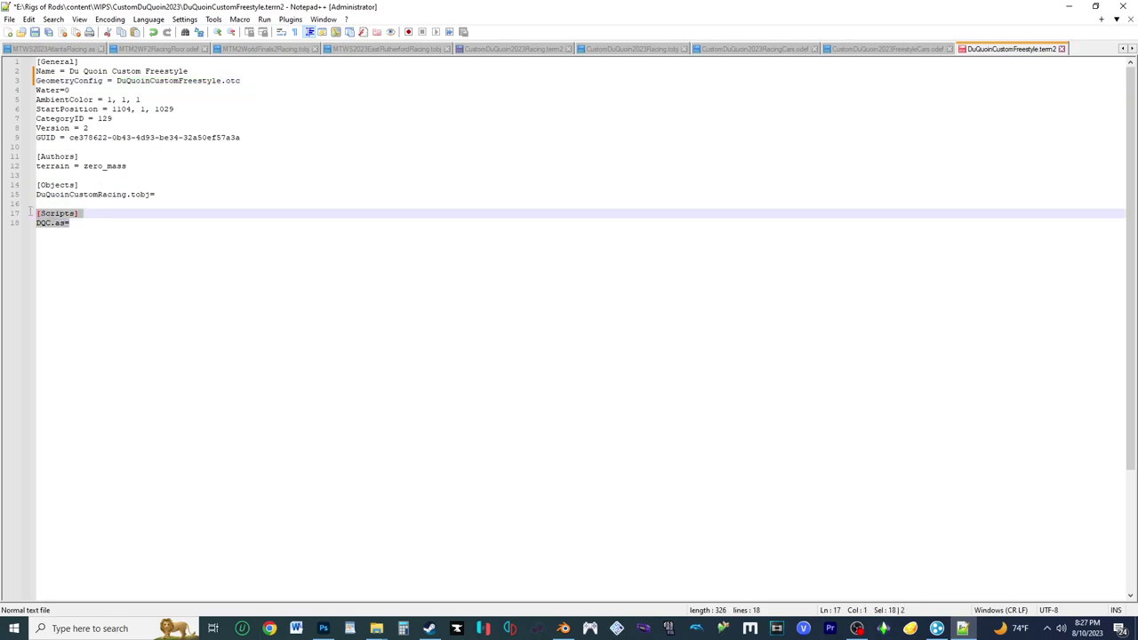
key("BackSpace")
key("BackSpace")
key("BackSpace")
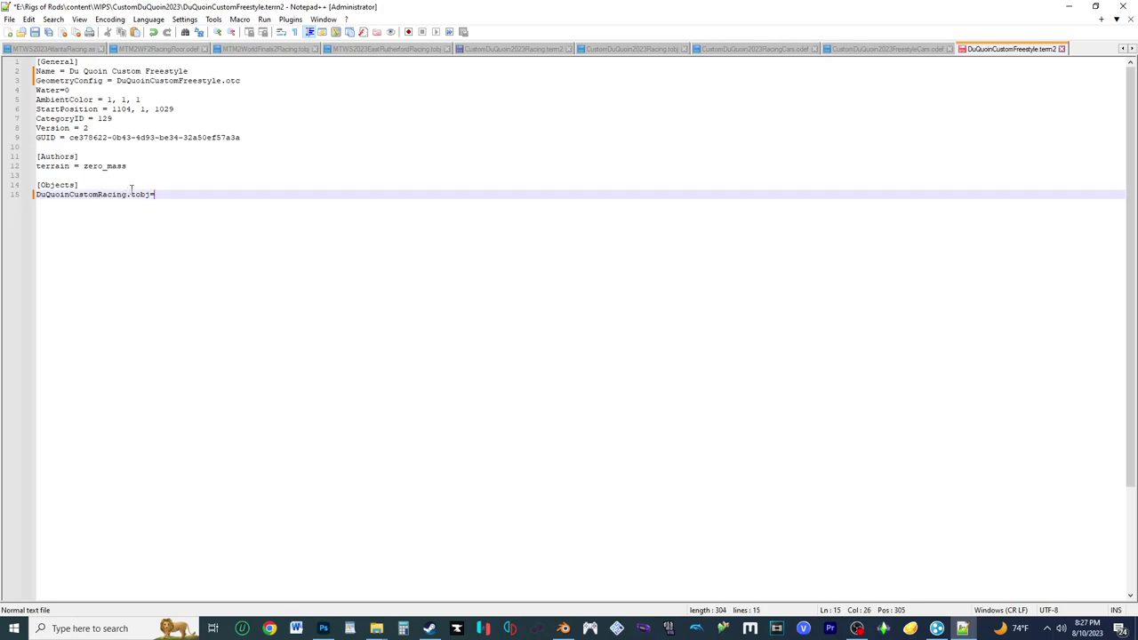
Step: Try to replace the tobj name under [Objects], then close DuQuoinCustomFreestyle.term2 without saving and return to File Explorer
left_click_drag(127, 194, 97, 194)
key("BackSpace")
key("BackSpace")
key("BackSpace")
key("BackSpace")
key("BackSpace")
key("BackSpace")
key("BackSpace")
key("BackSpace")
key("BackSpace")
key("BackSpace")
key("BackSpace")
key("BackSpace")
key("BackSpace")
key("BackSpace")
type("C")
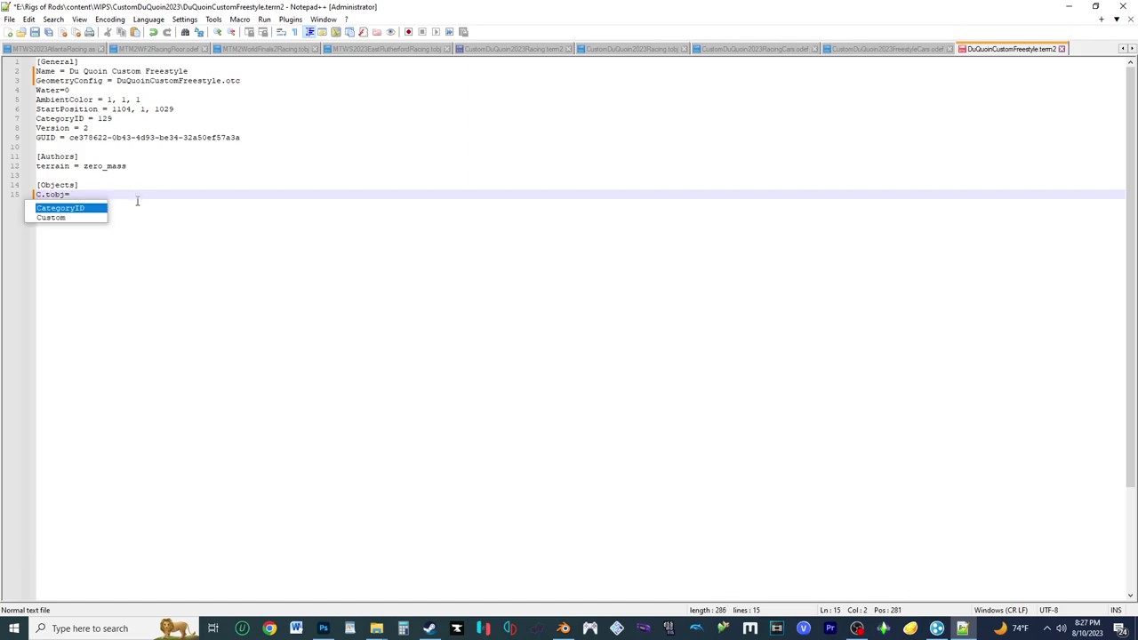
key("Return")
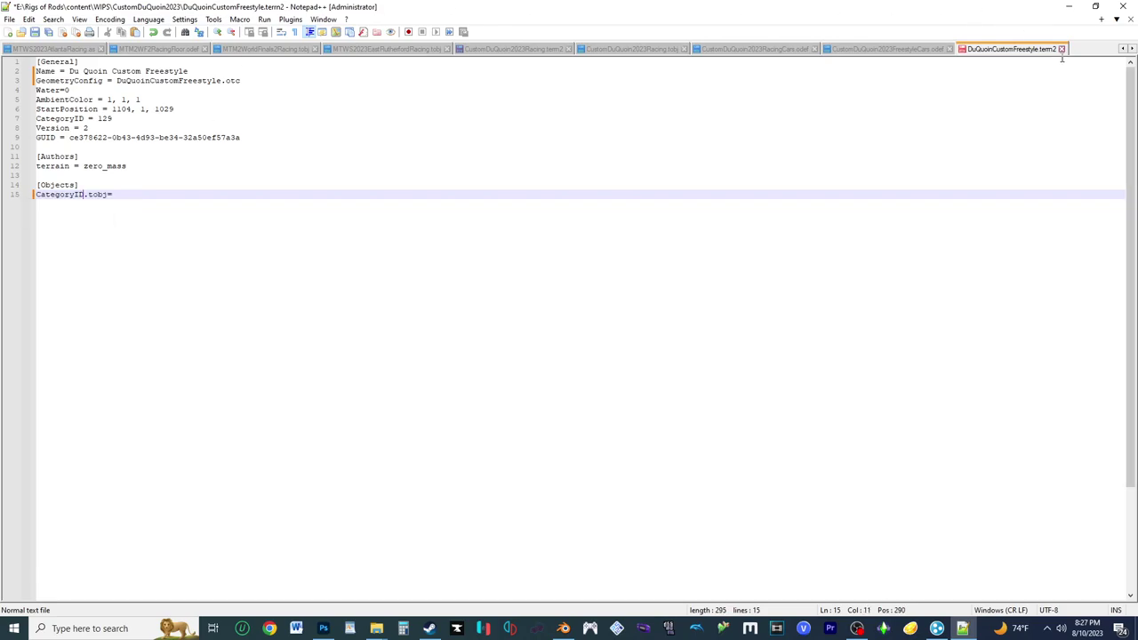
left_click(1060, 50)
left_click(603, 359)
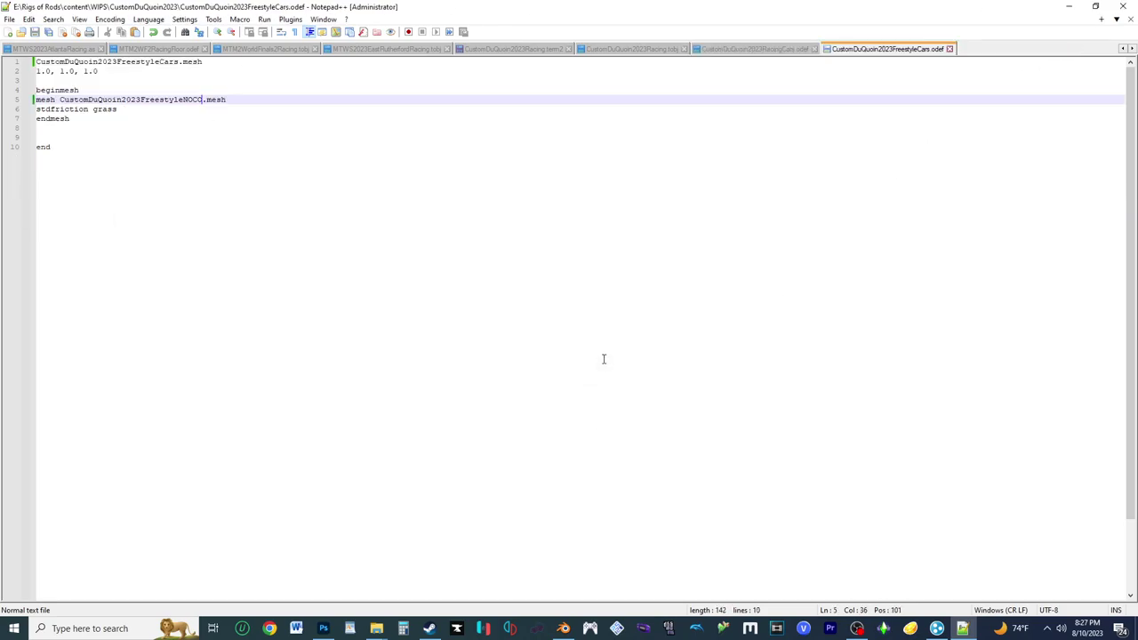
left_click(1069, 6)
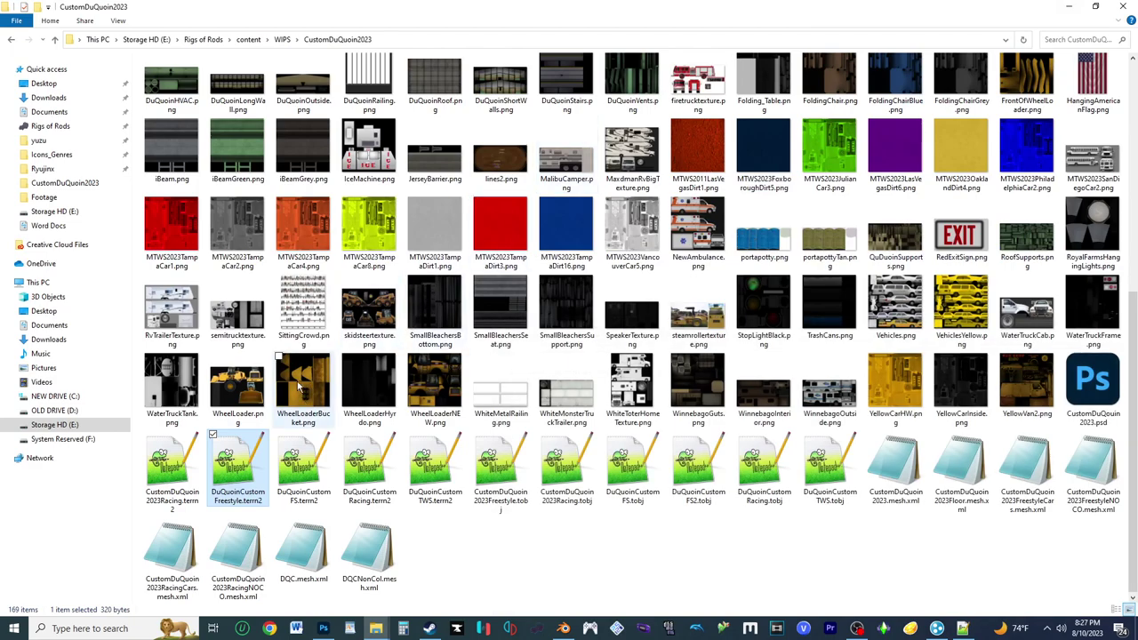
Step: Duplicate CustomDuQuoin2023Racing.term2, rename the copy as CustomDuQuoin2023Freestyle.term2 and open it in Notepad++
left_click(177, 503)
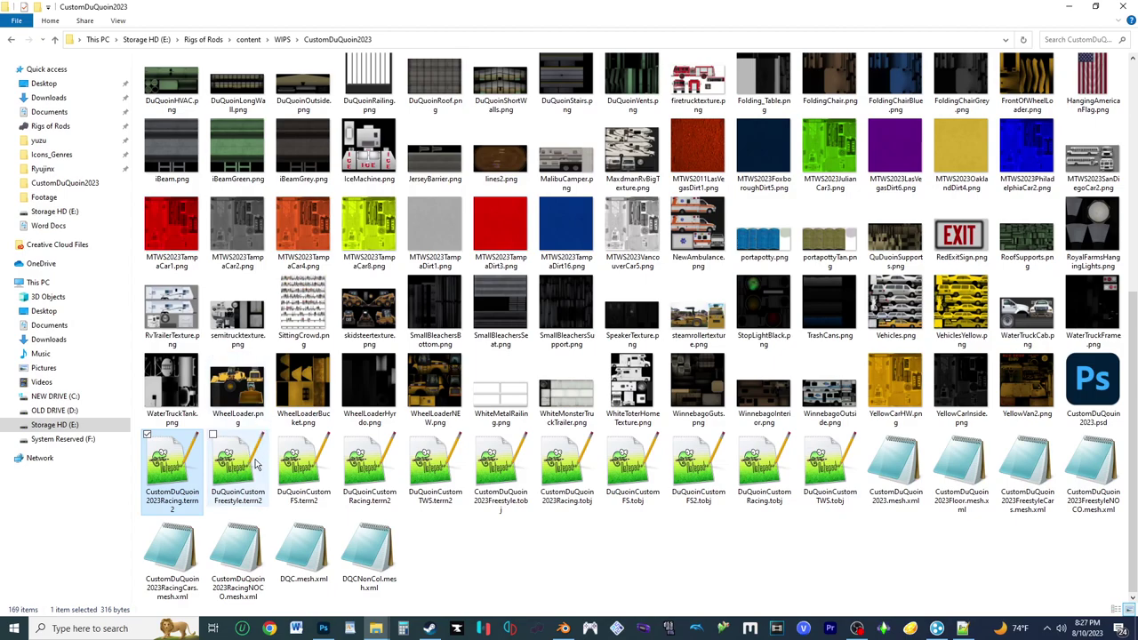
key("ctrl+v")
left_click(177, 508)
mouse_move(168, 511)
left_mouse_down()
mouse_move(155, 501)
mouse_move(169, 499)
left_mouse_up()
type("F")
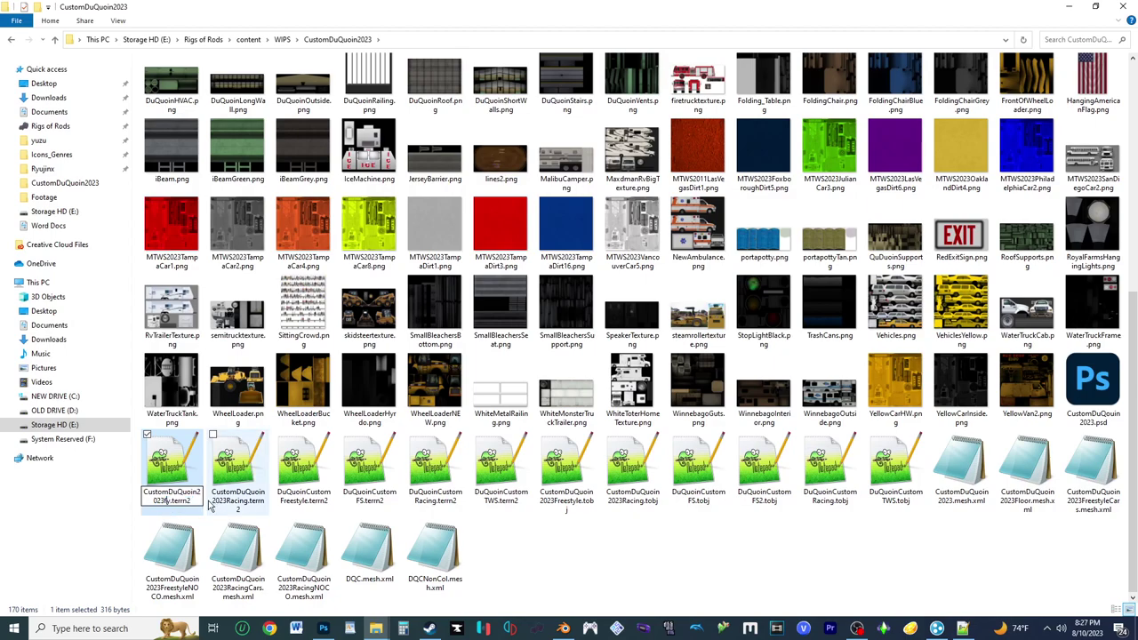
type("reestyle")
key("Return")
double_click(164, 471)
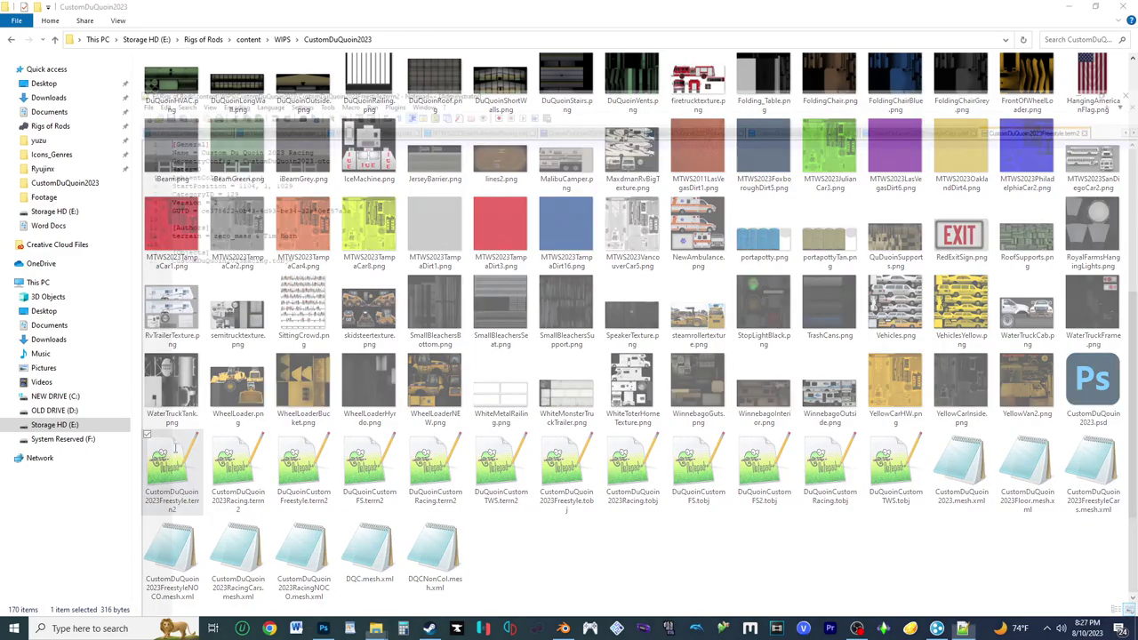
Step: Change the terrain name in the [General] section to Custom Du Quoin 2023 Freestyle
mouse_move(170, 65)
left_mouse_down()
mouse_move(199, 70)
mouse_move(168, 70)
left_mouse_up()
type("FR")
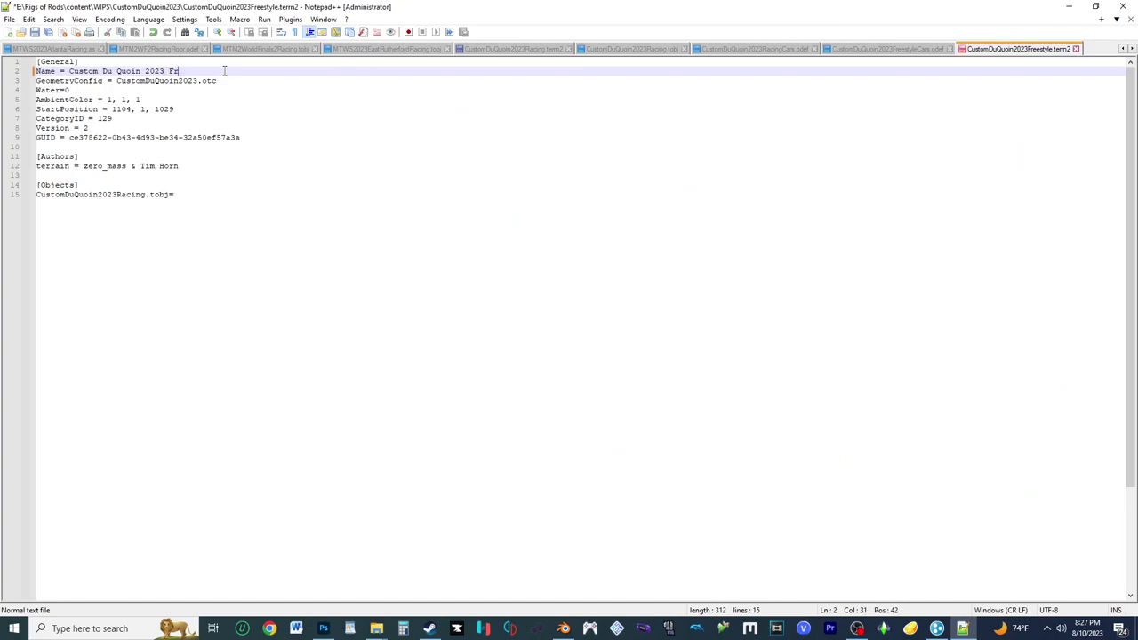
type("eestylre")
double_click(163, 81)
key("BackSpace")
key("ctrl+z")
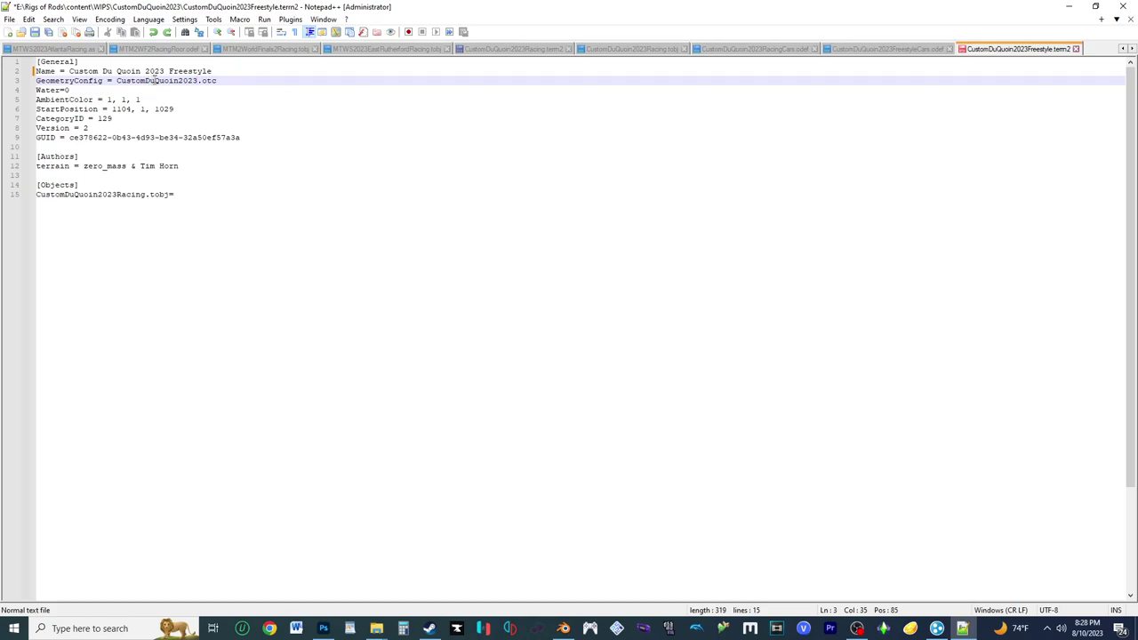
left_click_drag(117, 80, 197, 78)
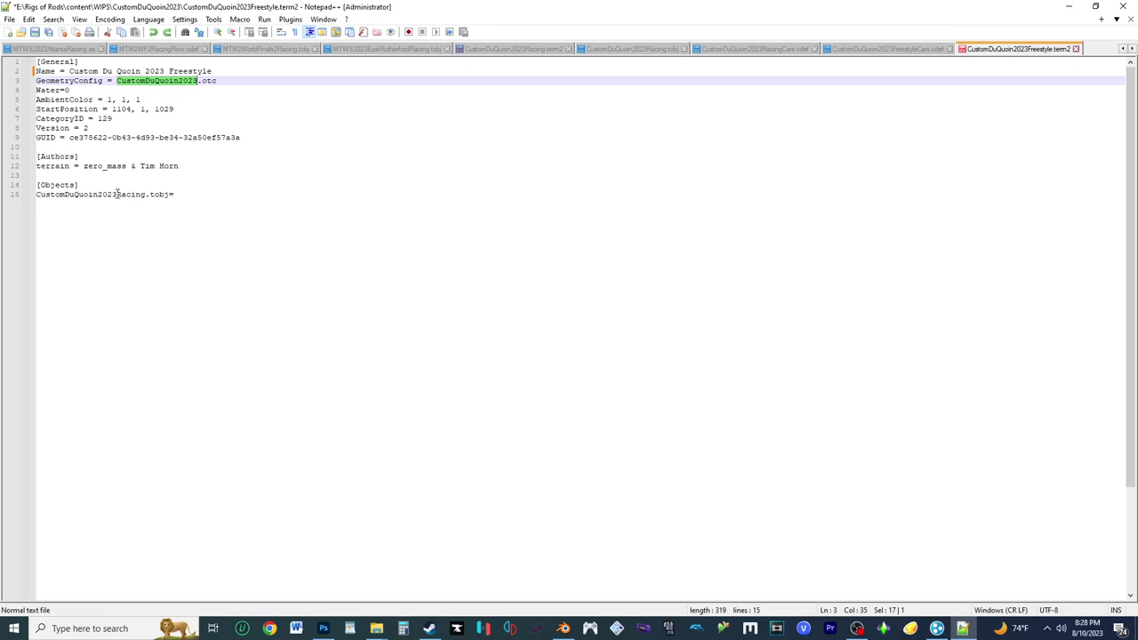
Step: Set the [Objects] entry to CustomDuQuoin2023Freestyle.tobj=, save and close the term2 file, and return to File Explorer
left_click_drag(115, 194, 146, 194)
type("Freest")
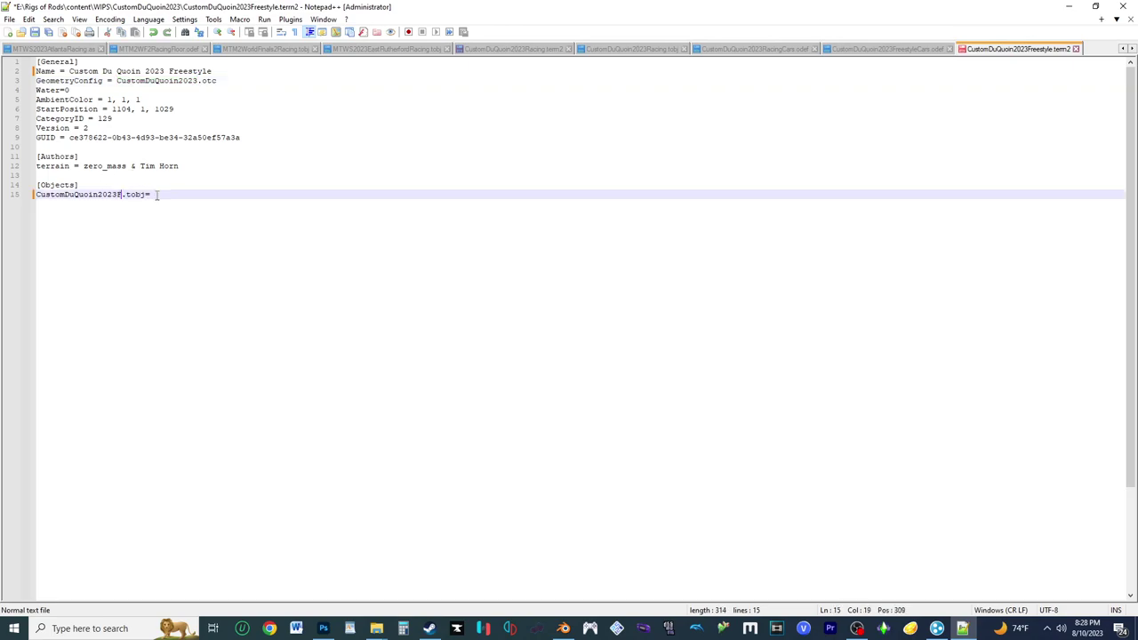
type("yle")
left_click(35, 32)
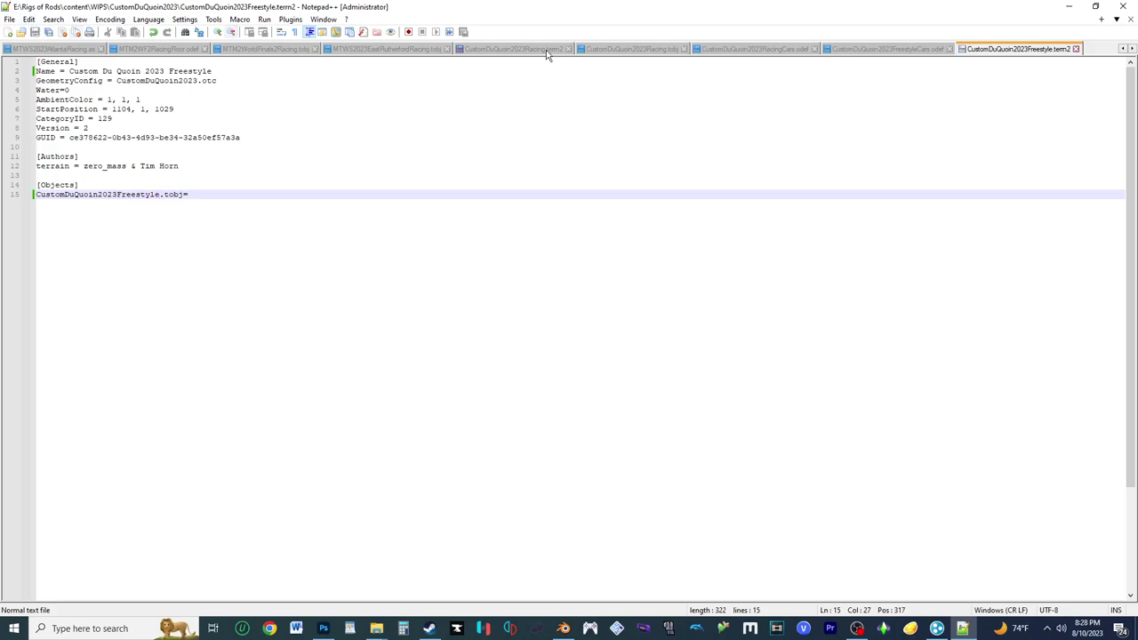
left_click(1077, 50)
left_click(1069, 7)
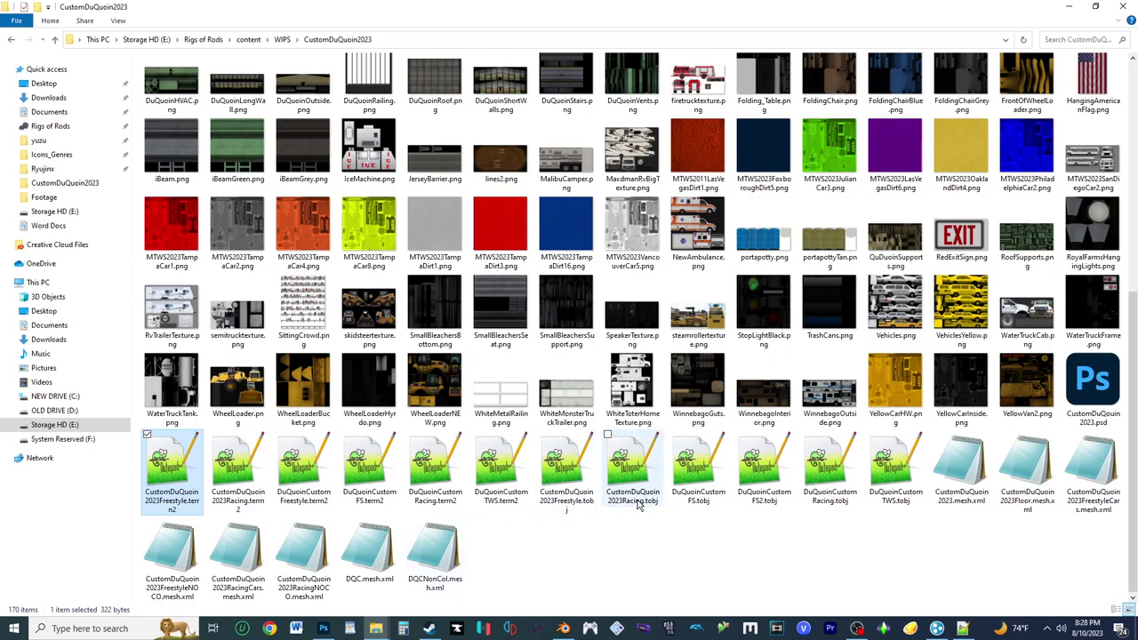
Step: Switch to Rigs of Rods and open the single-player terrain loader
left_click(710, 534)
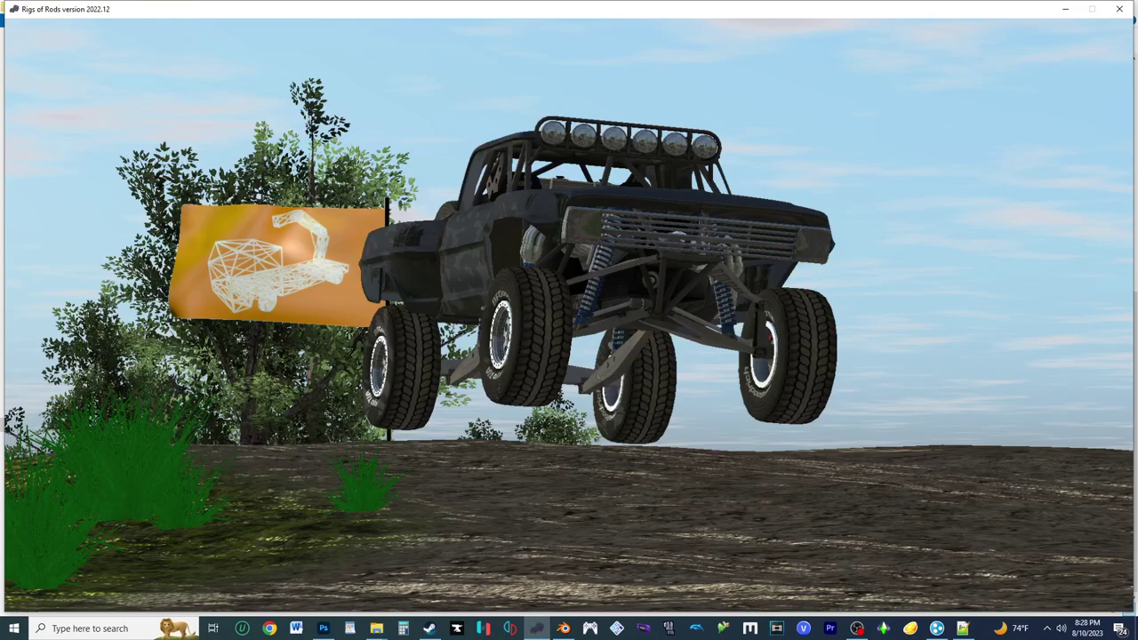
key("Down")
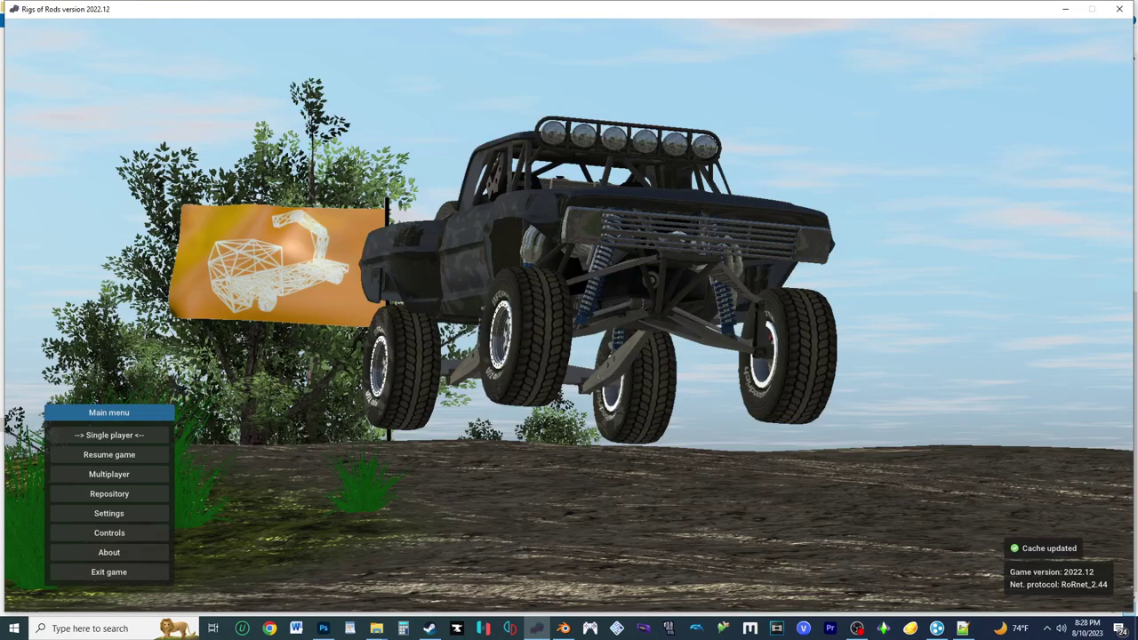
key("Return")
type("MTWS")
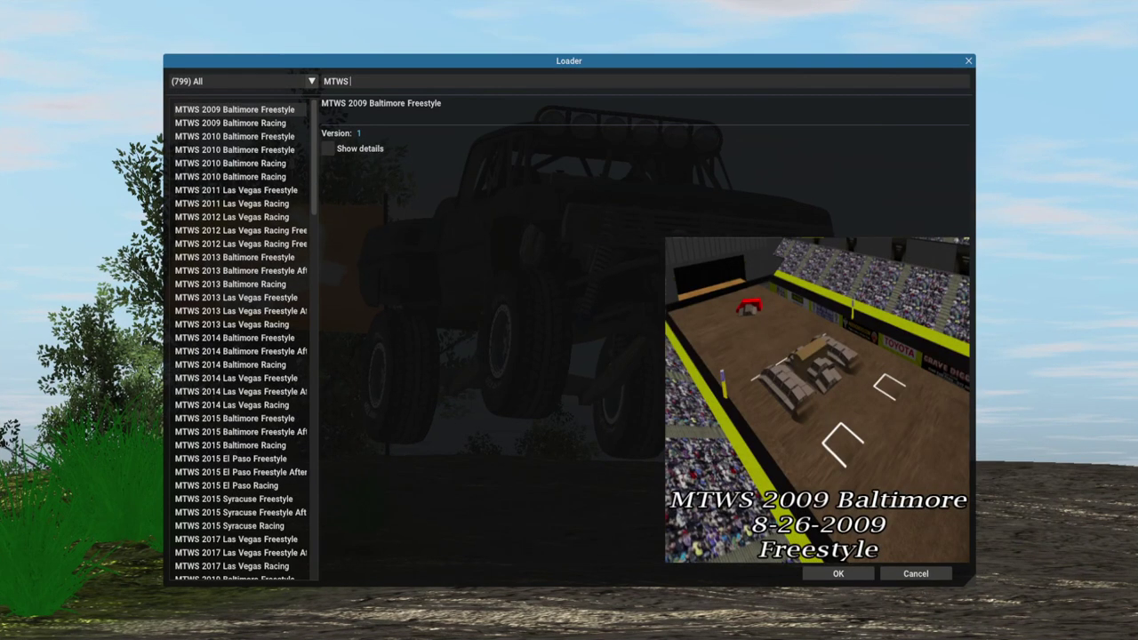
key("BackSpace")
key("BackSpace")
key("BackSpace")
key("BackSpace")
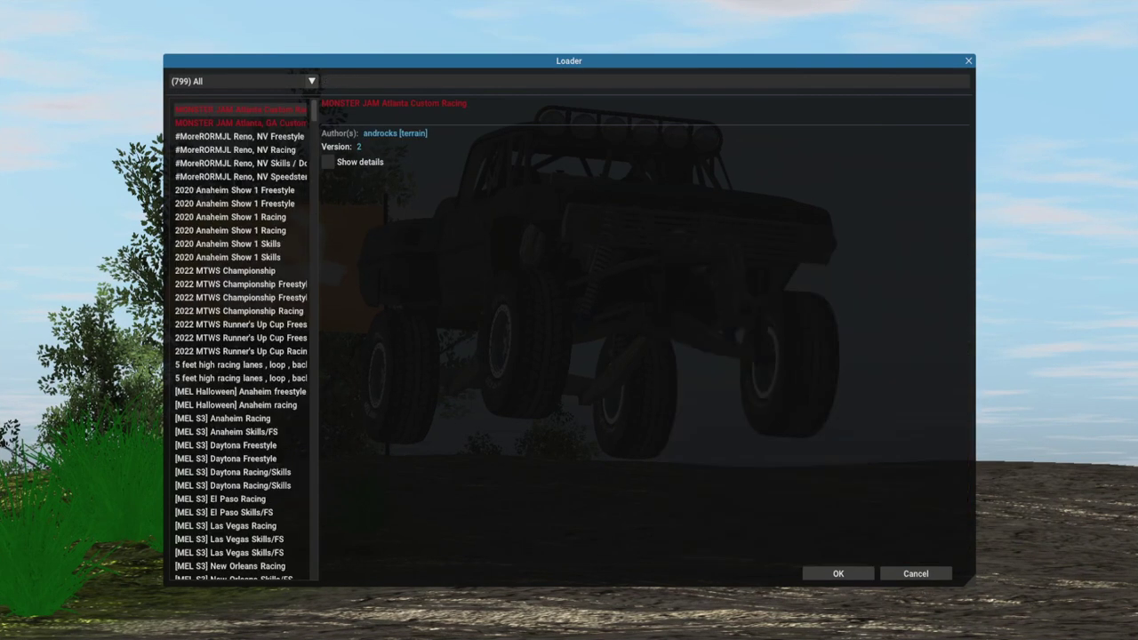
Step: Search the terrain list for CUSTOM D and load a Custom Du Quoin 2023 terrain
type("CUSTOM DU")
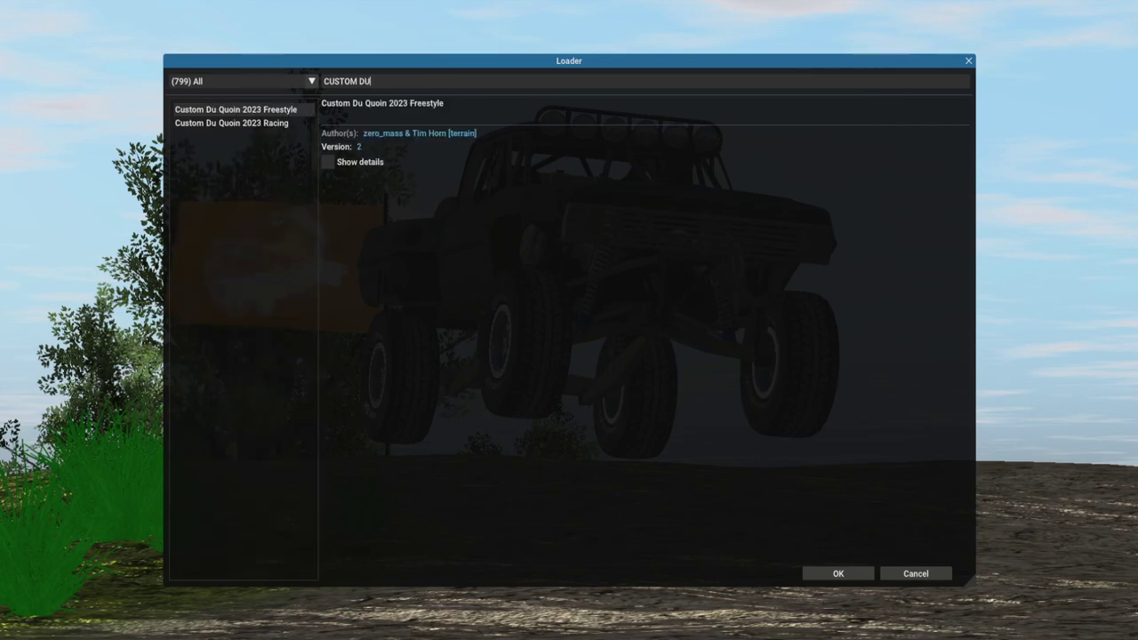
key("Down")
key("Return")
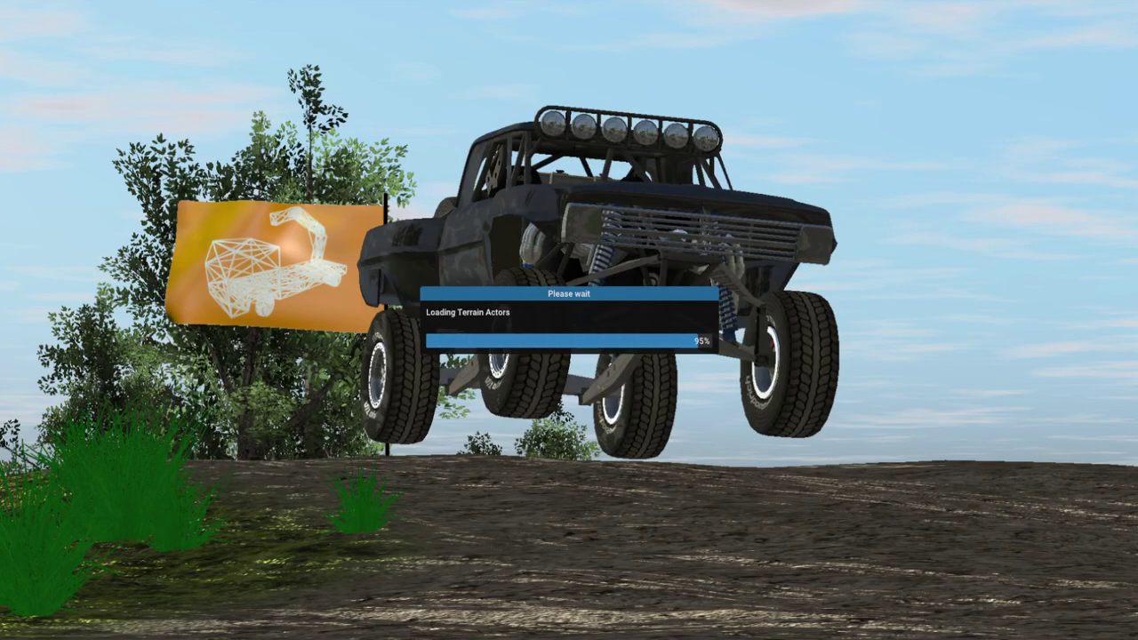
Step: Switch to the free camera and fly into the Du Quoin arena to inspect the floor, ramps and cars
key("shift+c")
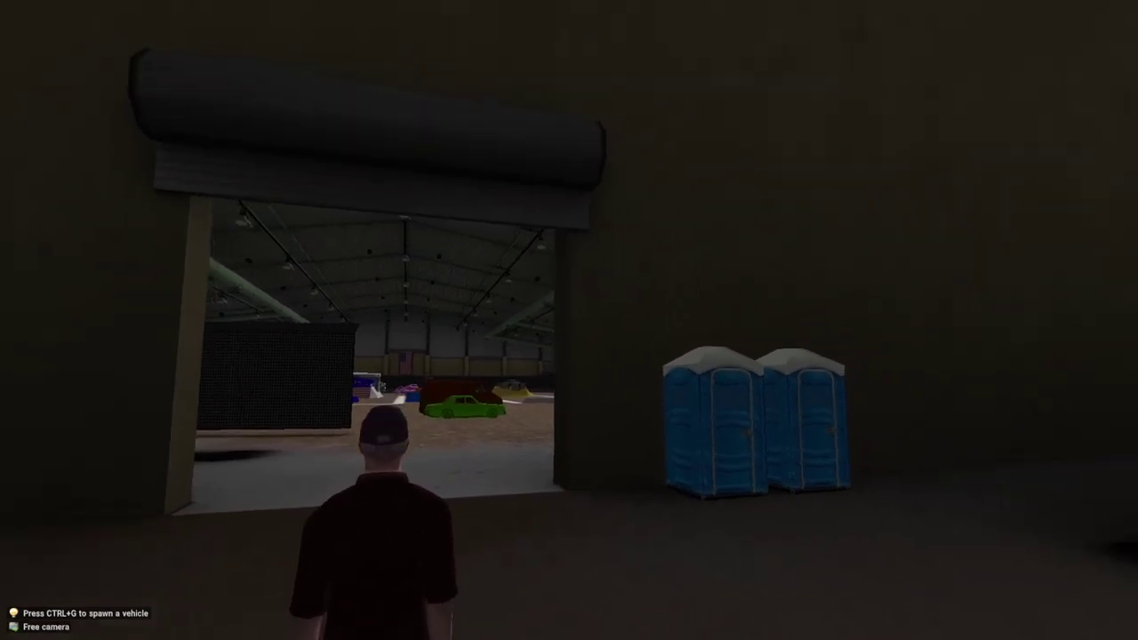
key("w")
key("w")
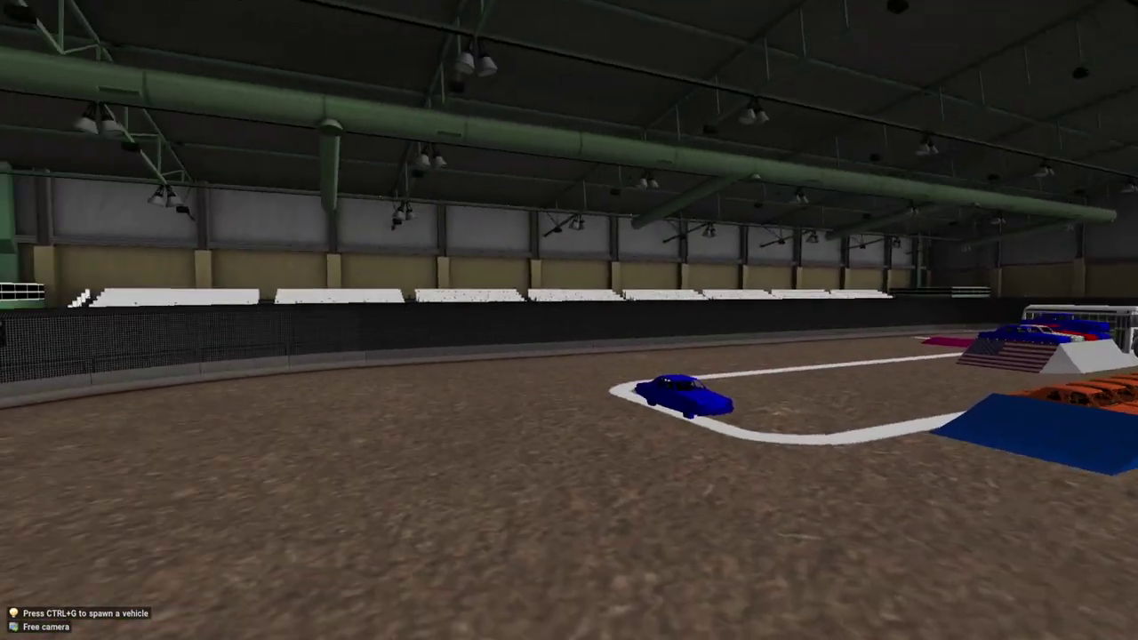